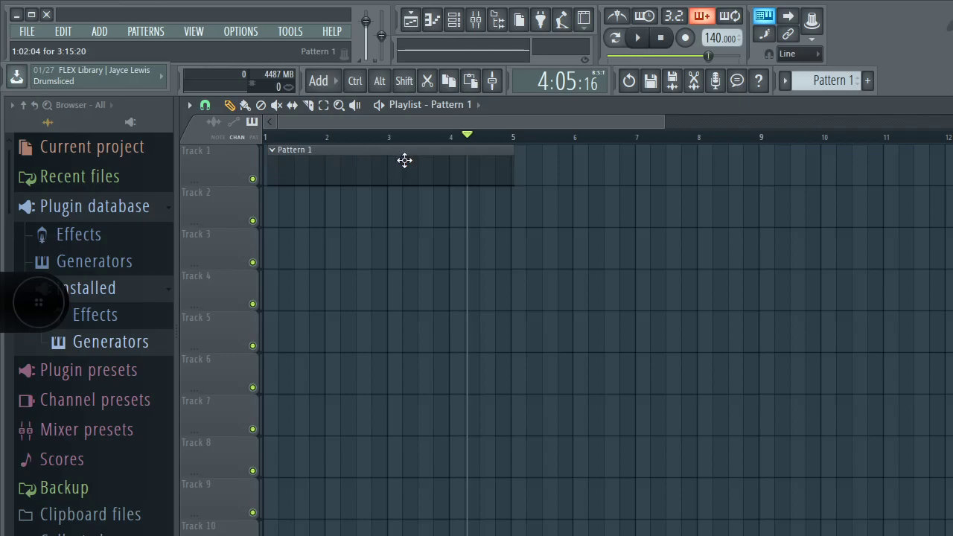
Step: Align the Pattern 1 clip on Track 1 exactly to bars 1 through 5, and set the project tempo to 200 BPM
click(394, 165)
drag(429, 148, 287, 182)
drag(682, 120, 514, 122)
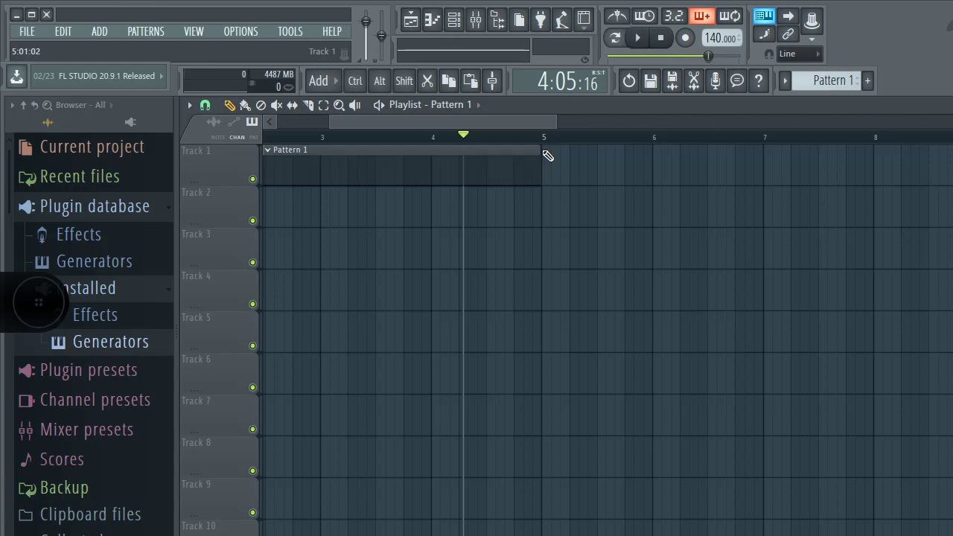
ctrl+scroll(541, 153, up, 3)
ctrl+scroll(541, 153, up, 3)
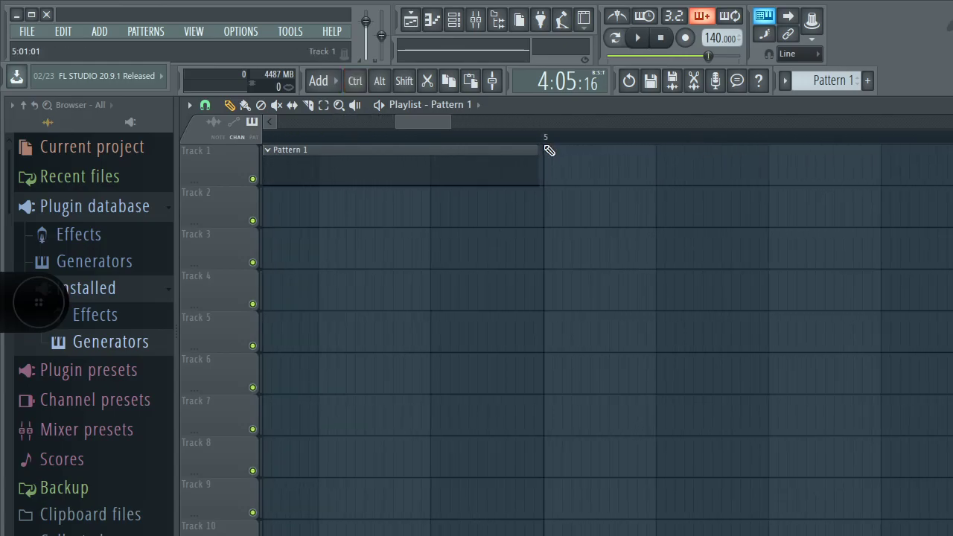
drag(534, 161, 544, 164)
drag(399, 122, 279, 122)
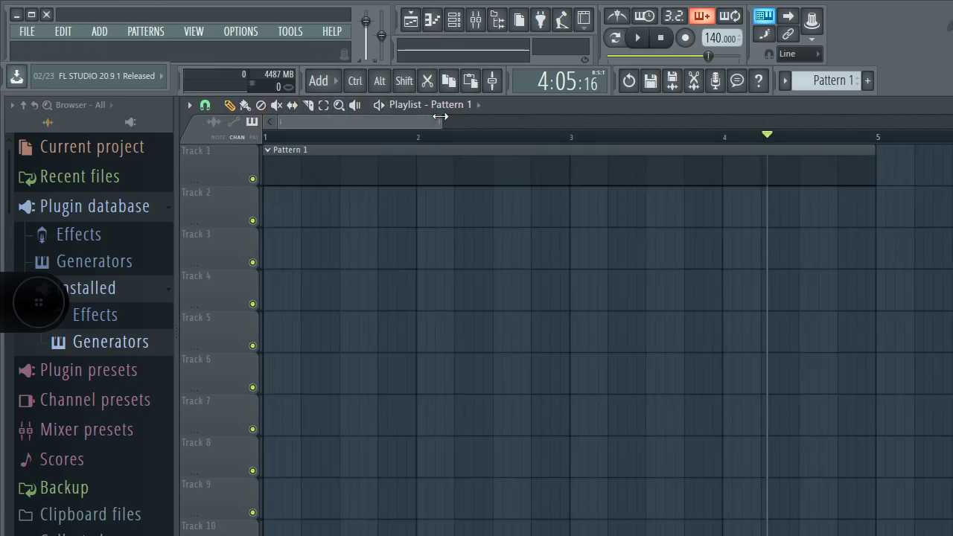
drag(441, 116, 592, 122)
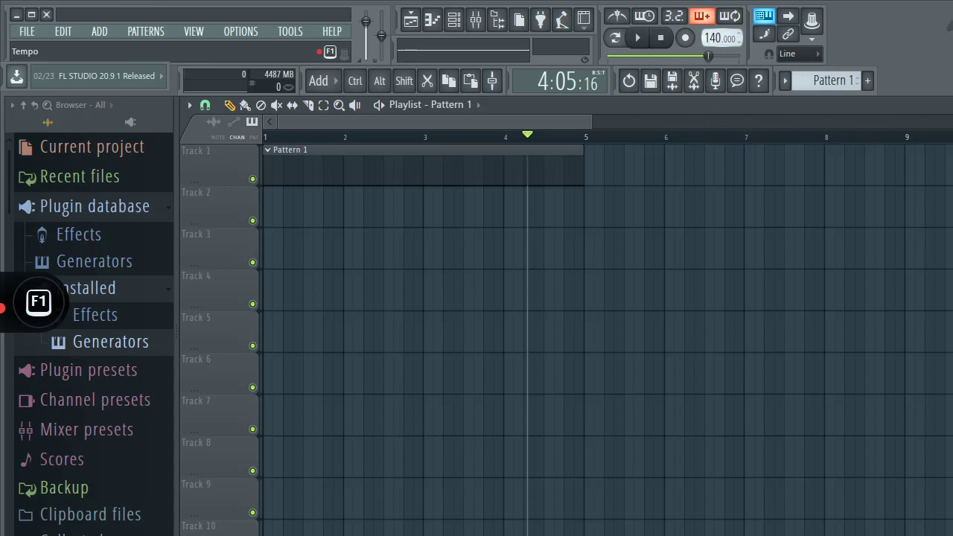
drag(713, 39, 713, 30)
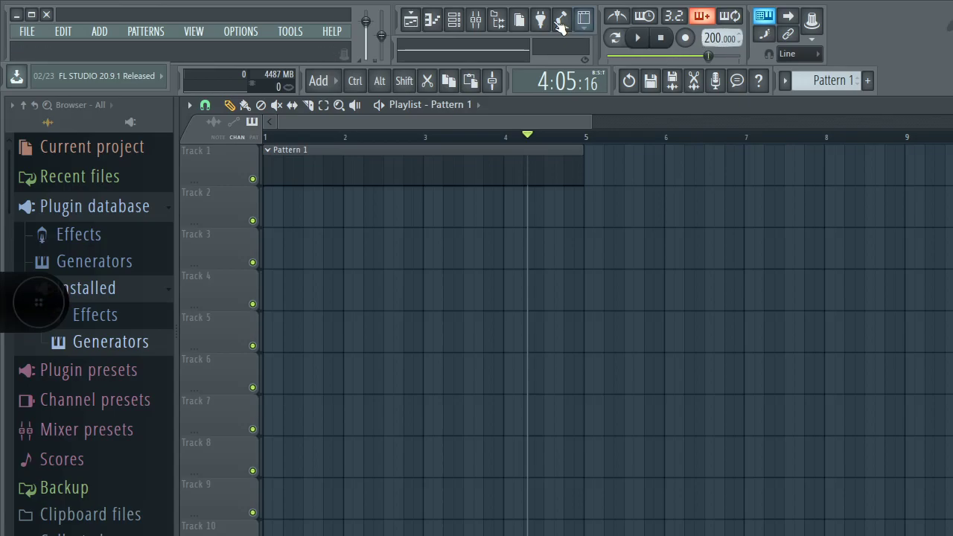
Step: Load 313 LIT VST from the installed VST generators onto the first channel
click(492, 23)
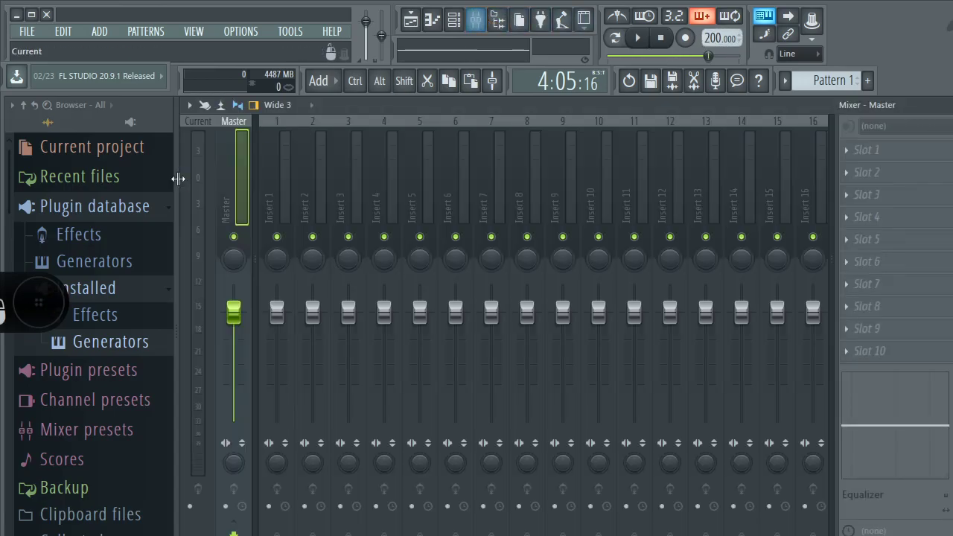
click(86, 344)
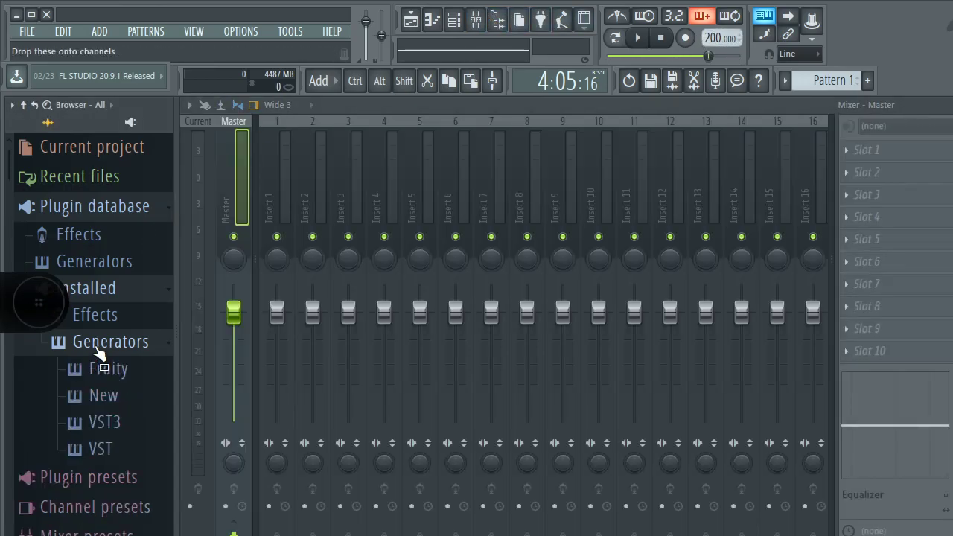
click(93, 450)
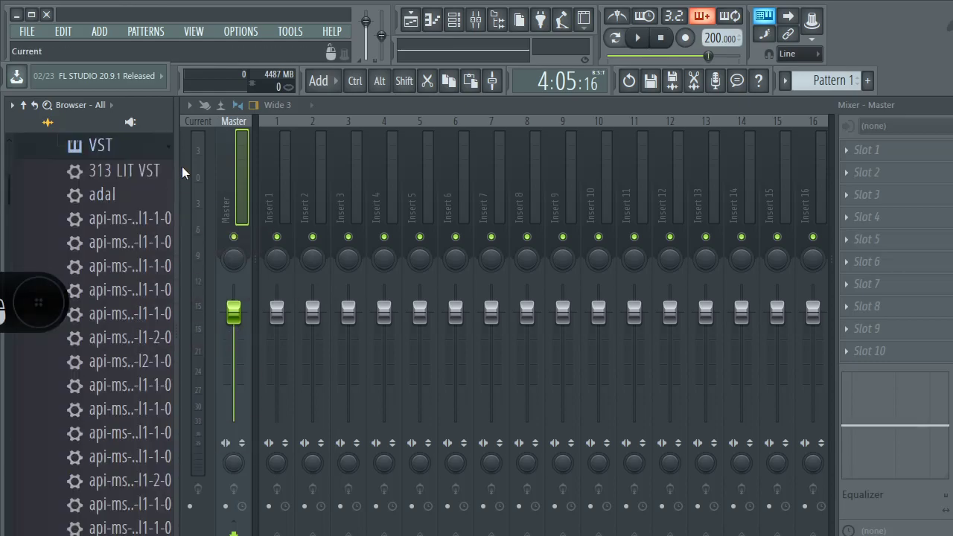
drag(176, 181, 321, 144)
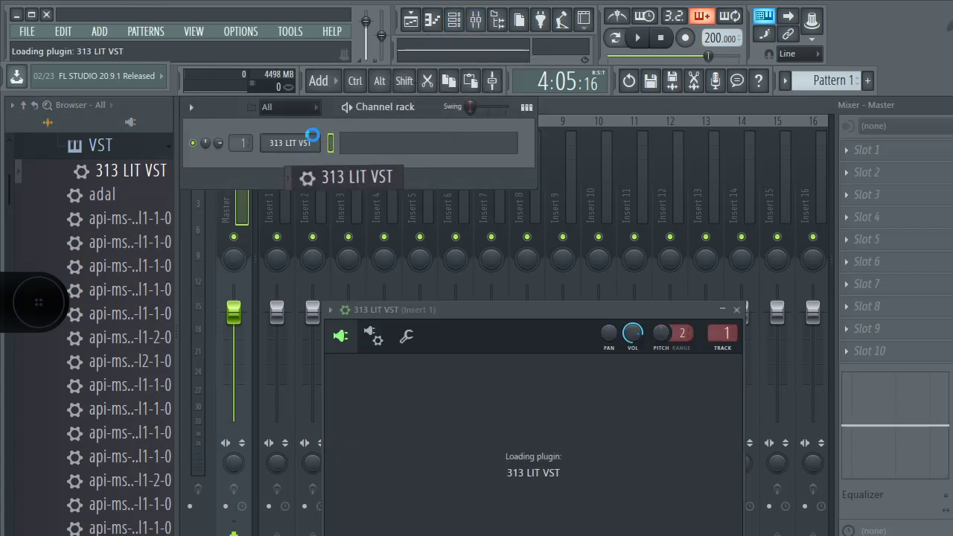
click(711, 301)
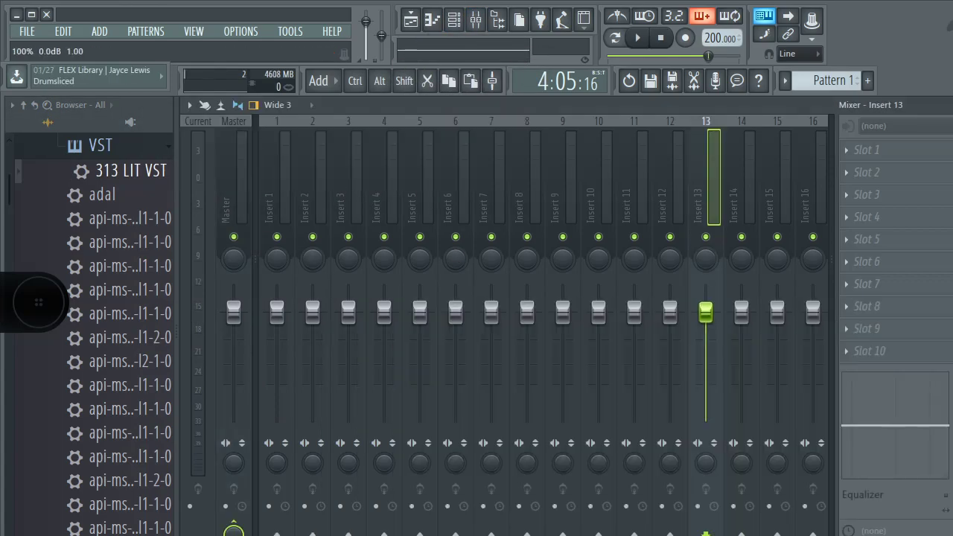
Step: Reopen the 313 LIT VST plugin window from its channel, move it fully into view and minimize it
click(454, 20)
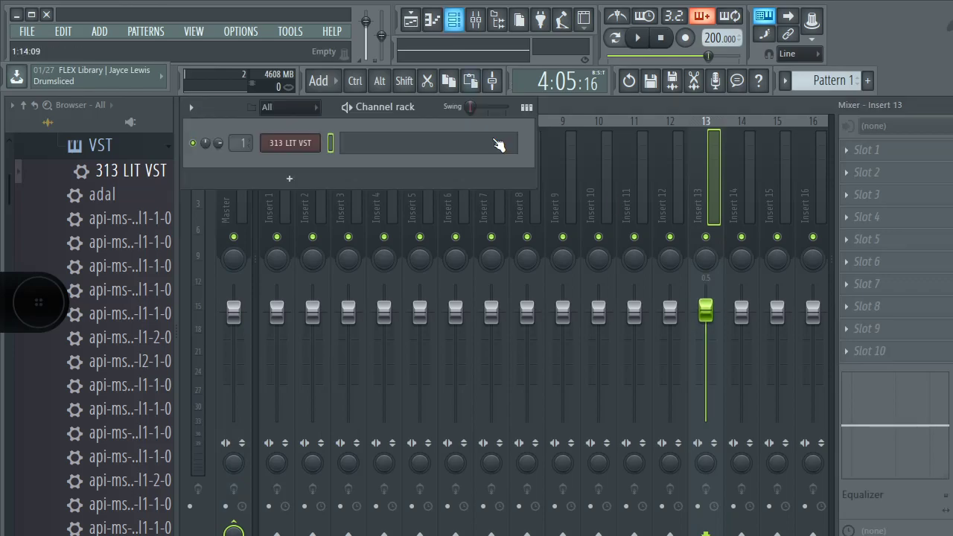
click(316, 157)
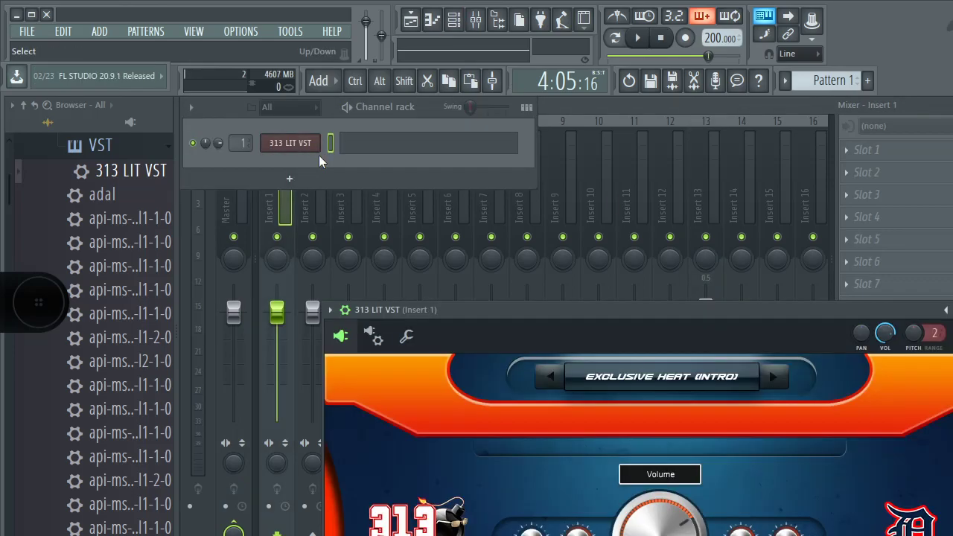
drag(767, 318, 629, 114)
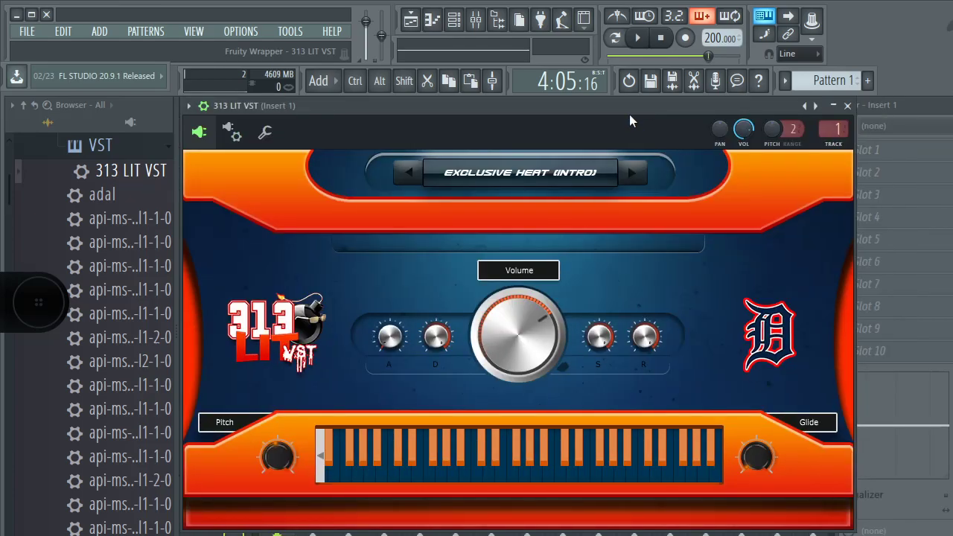
click(834, 105)
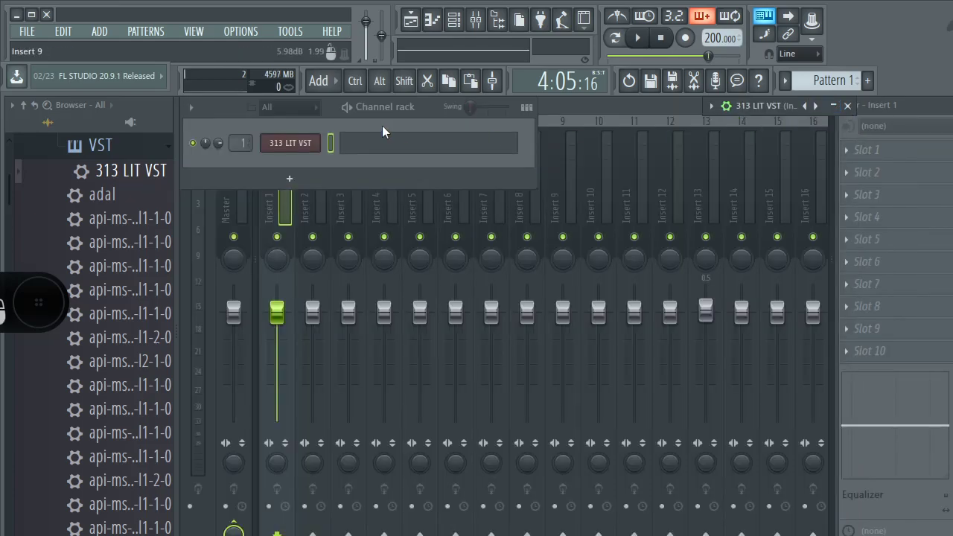
Step: In the 313 LIT VST piano roll, place a D#9 note at bar 1 and a G#9 note shortly before bar 2
click(340, 143)
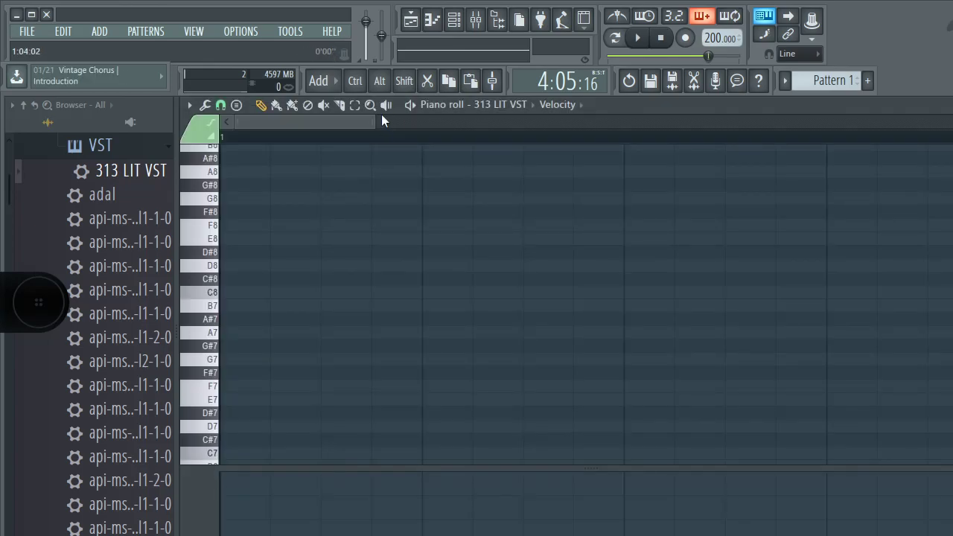
drag(376, 121, 946, 213)
scroll(272, 316, up, 4)
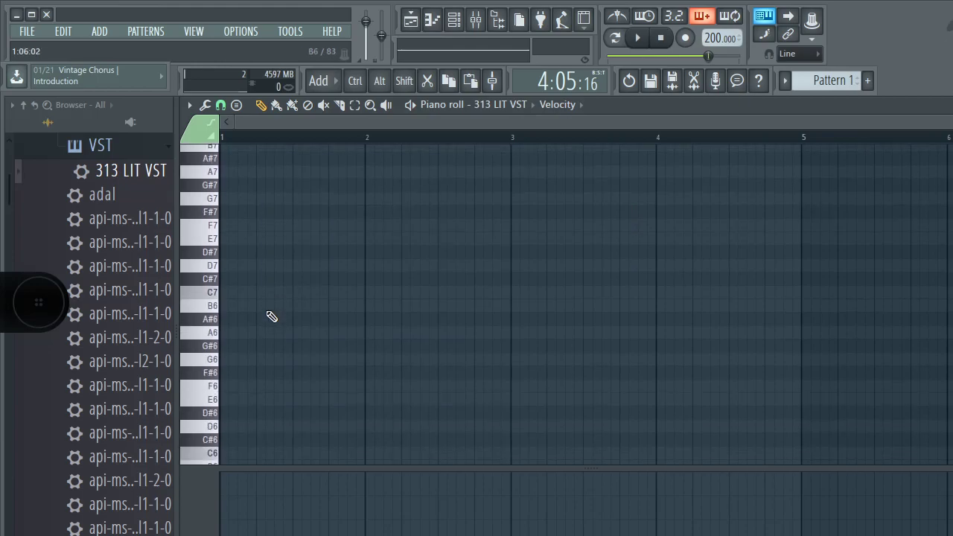
click(225, 306)
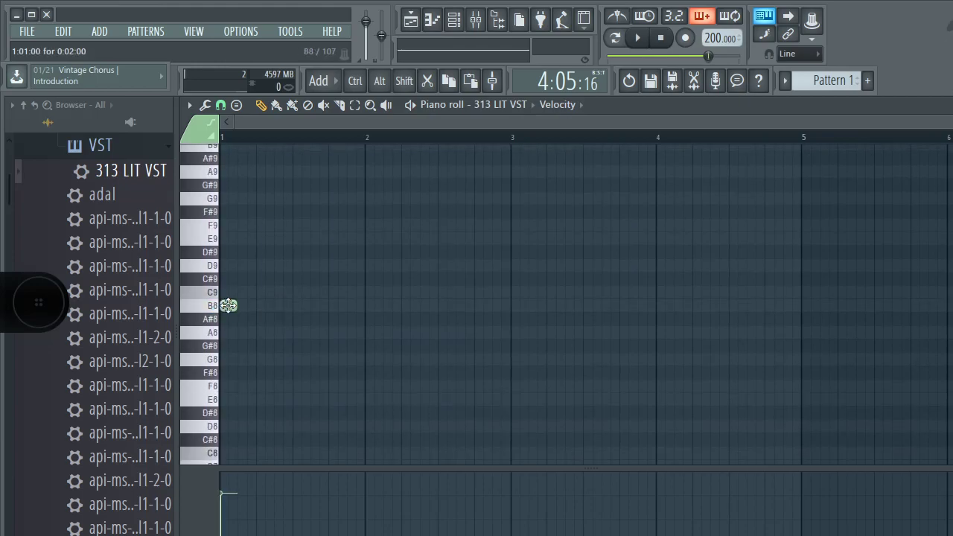
drag(228, 305, 228, 254)
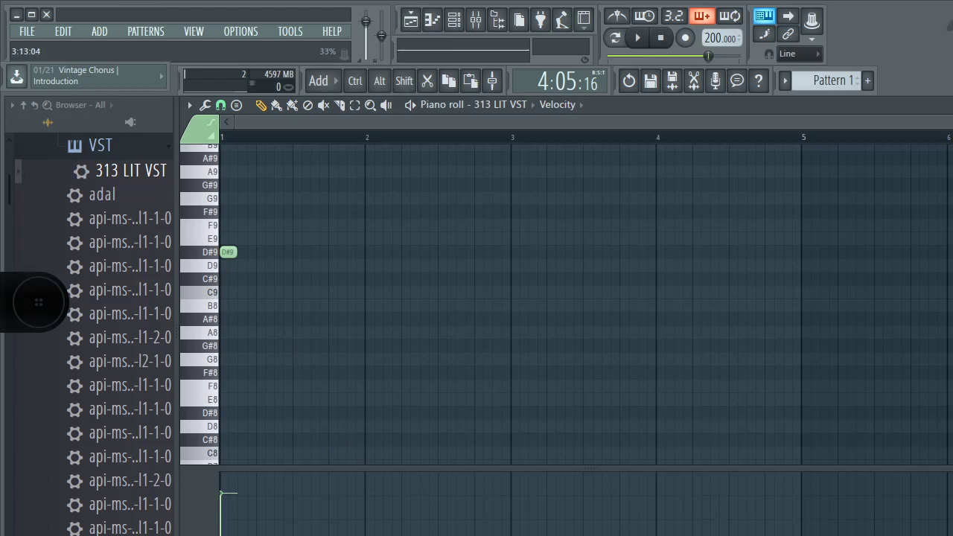
key(alt+Tab)
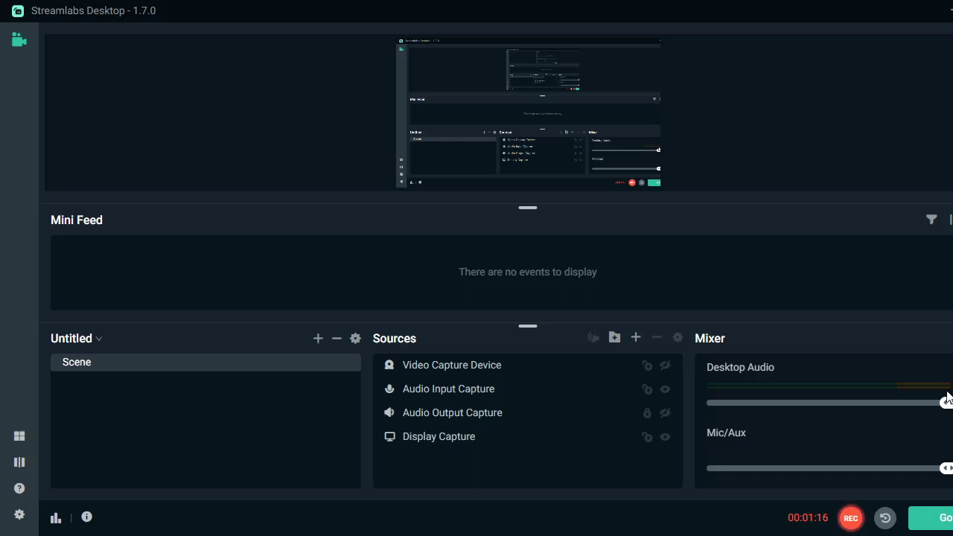
key(alt+Tab)
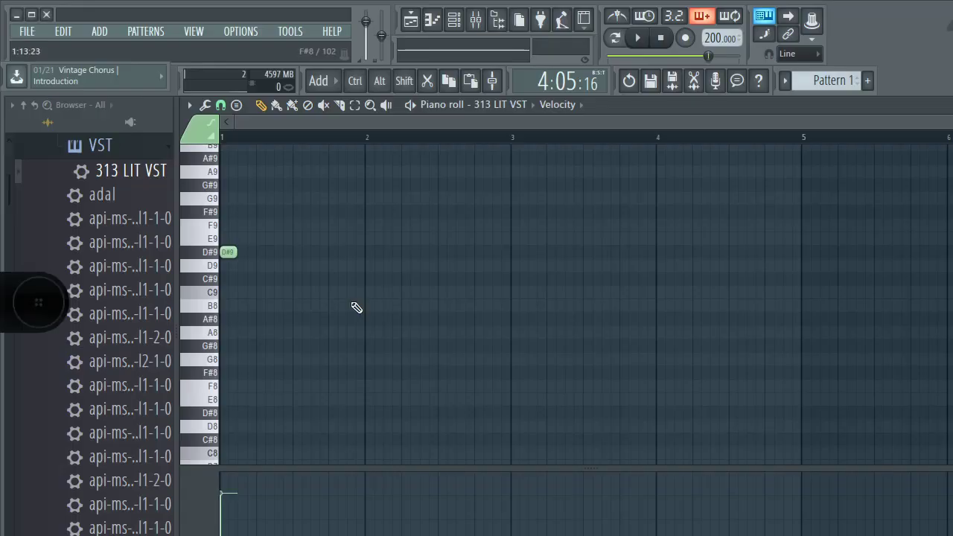
click(342, 184)
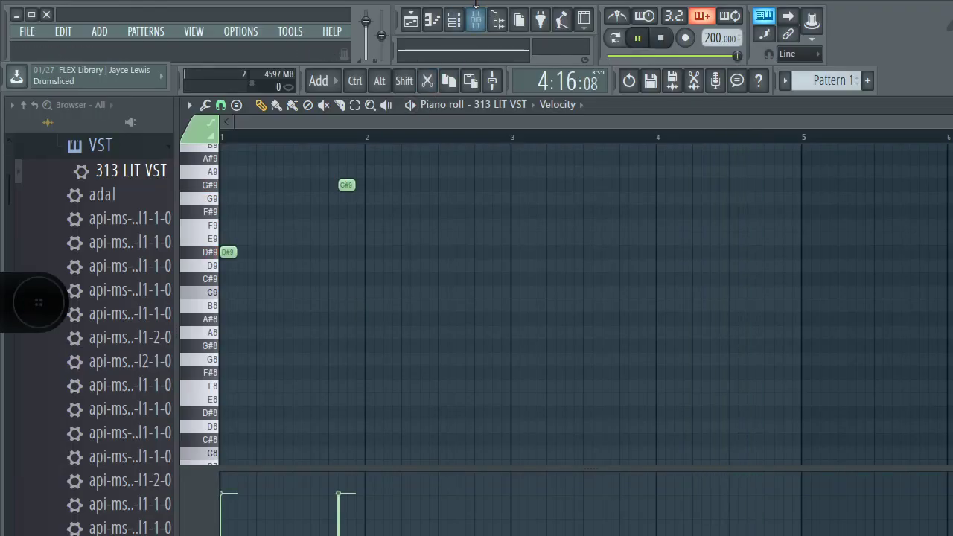
Step: Show the mixer during playback to check the signal levels, and raise the system volume to 100
click(477, 19)
key(XF86AudioRaiseVolume)
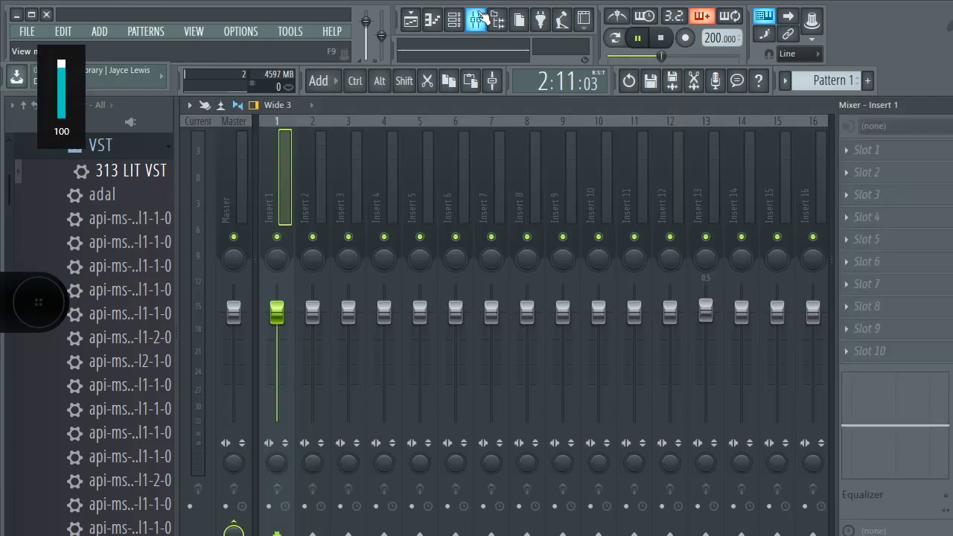
Step: Close FL Studio and restart it with a fresh default project
click(47, 14)
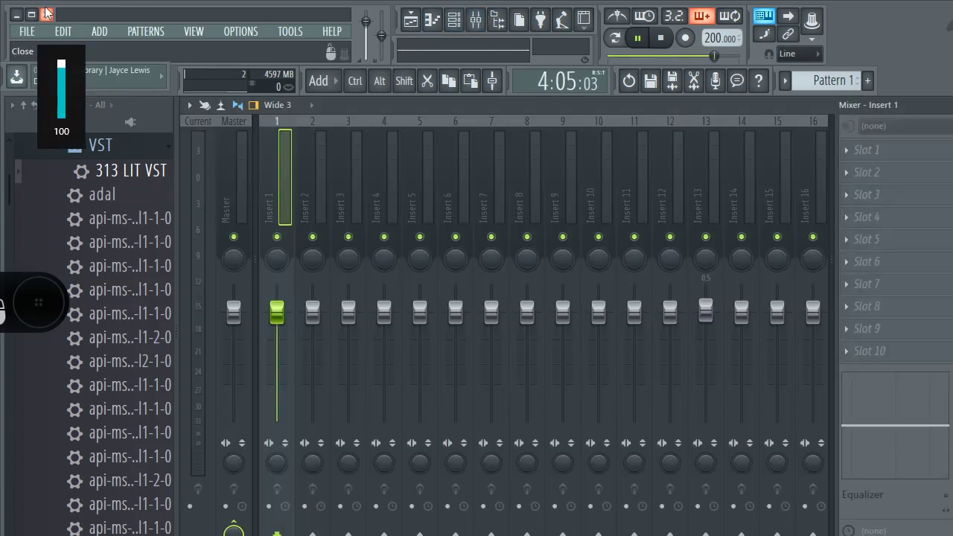
click(530, 315)
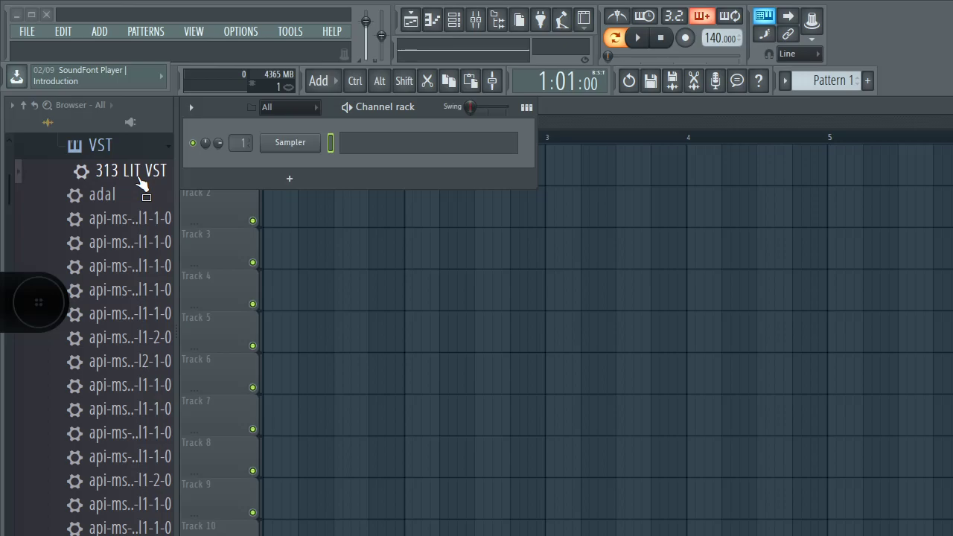
Step: Replace the Sampler channel with 313 LIT VST from the browser, and move the plugin window below the channel rack
drag(139, 180, 290, 142)
drag(489, 304, 349, 195)
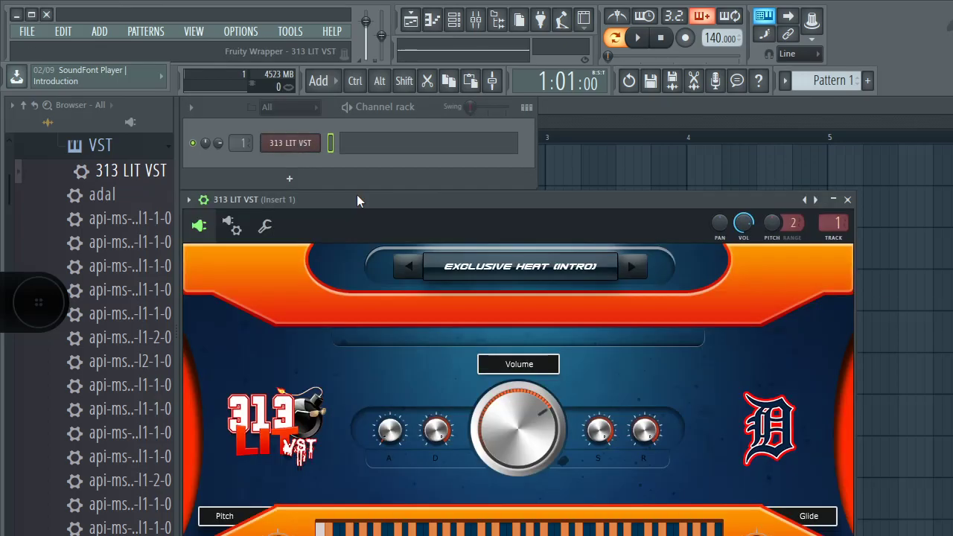
Step: Audition the 313 LIT VST presets one by one from Take Over (INTRO) to Cold Summer (INTRO), adjusting the system volume to 82
click(631, 265)
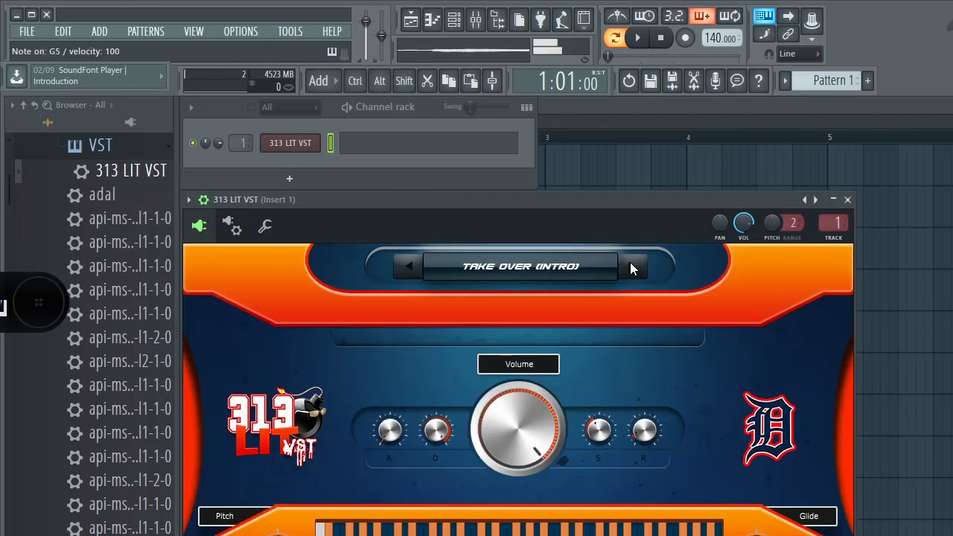
click(630, 265)
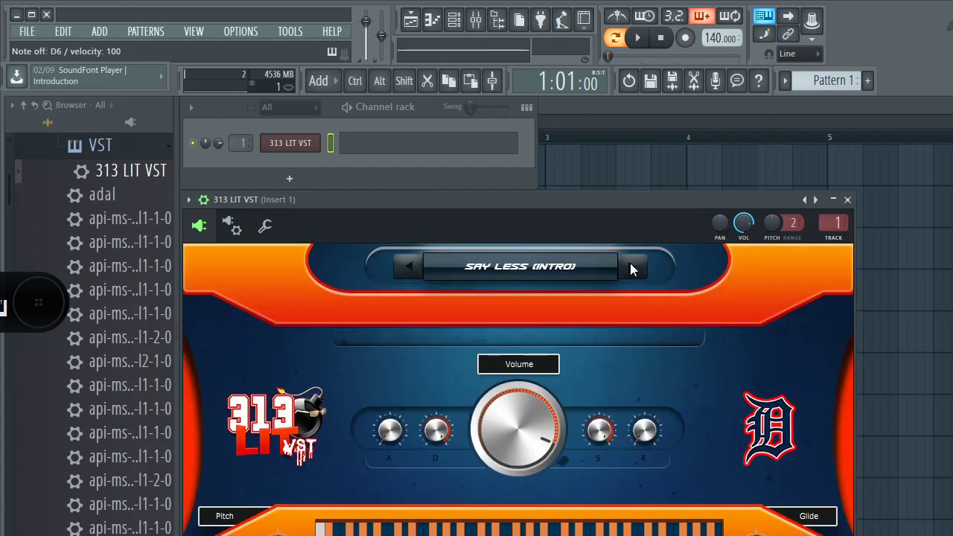
click(630, 266)
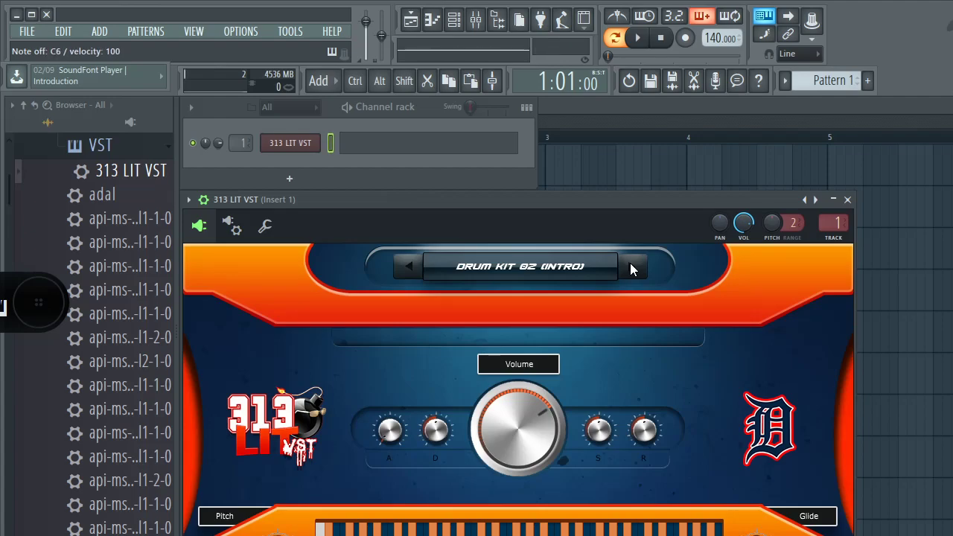
click(630, 267)
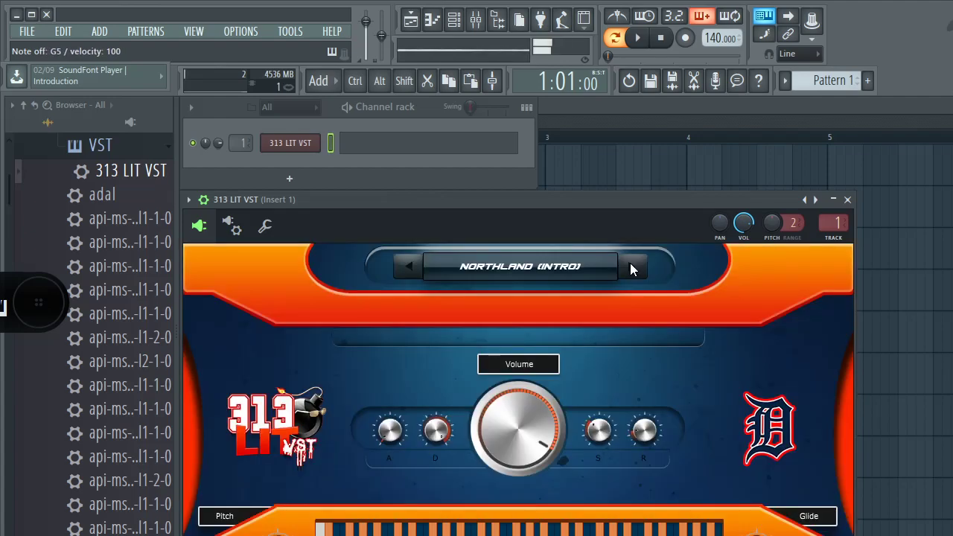
key(XF86AudioLowerVolume)
key(XF86AudioRaiseVolume)
key(XF86AudioRaiseVolume)
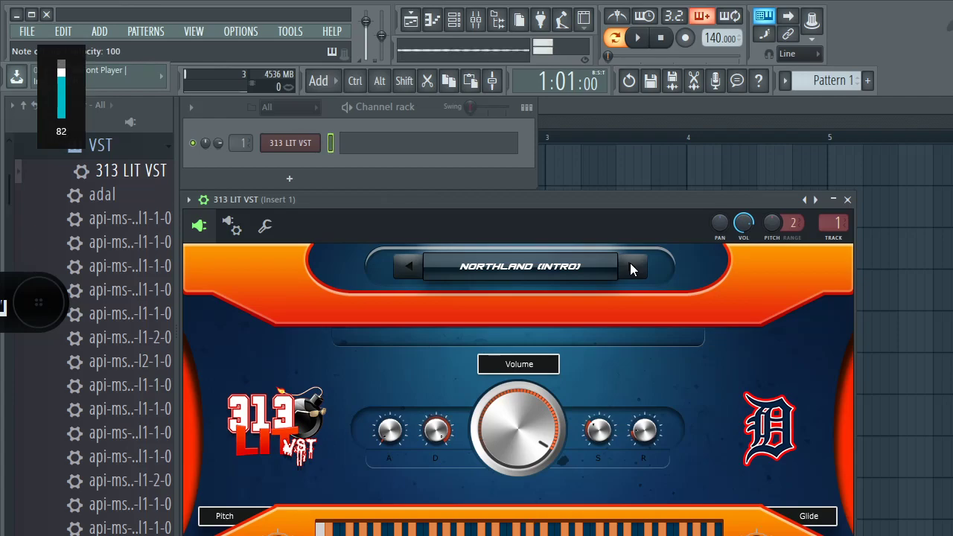
click(631, 265)
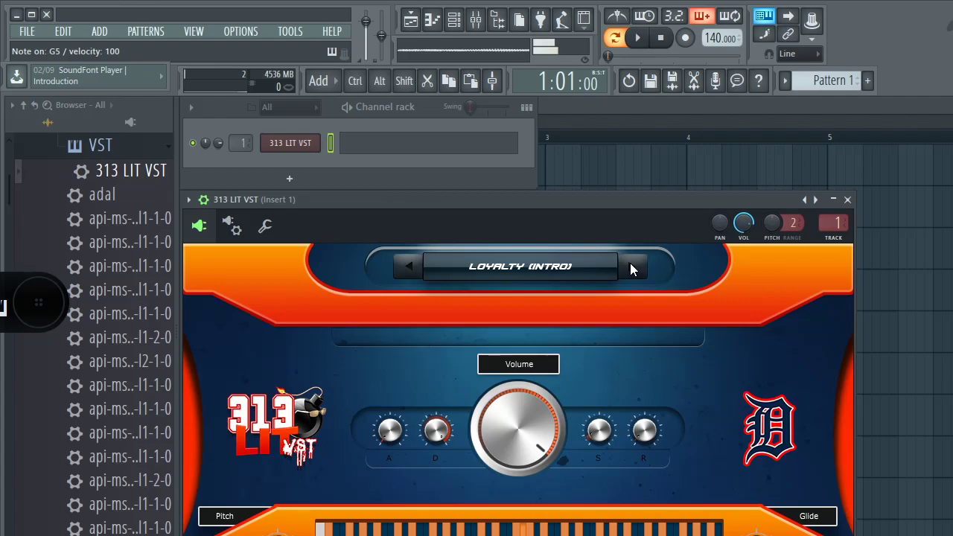
click(631, 264)
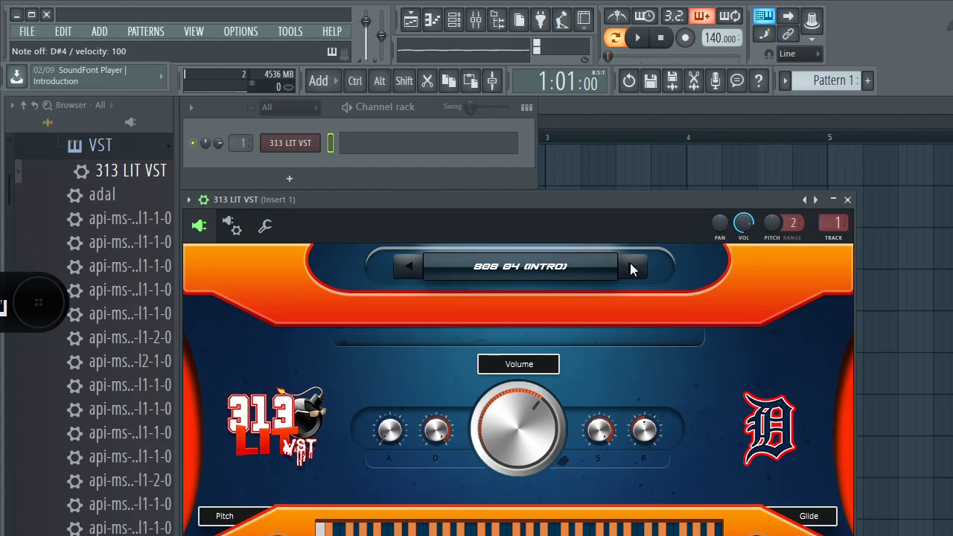
click(630, 265)
Step: Choose the Rich 4Eva (KEYS) preset from the instrument list and minimize the plugin window
click(535, 277)
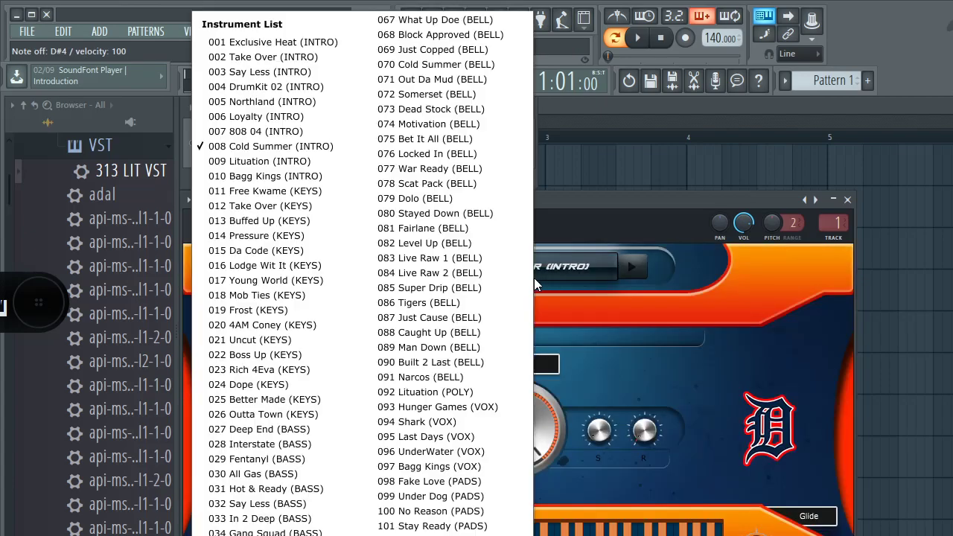
click(301, 370)
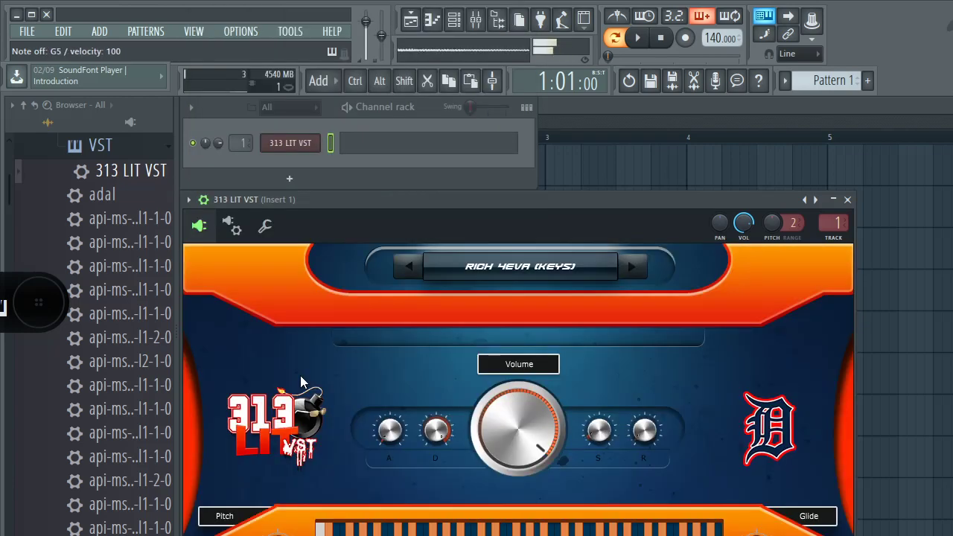
click(834, 200)
Step: Open the piano roll of the 313 LIT VST channel and draw a one-bar C#7 note at the start of bar 1
click(393, 144)
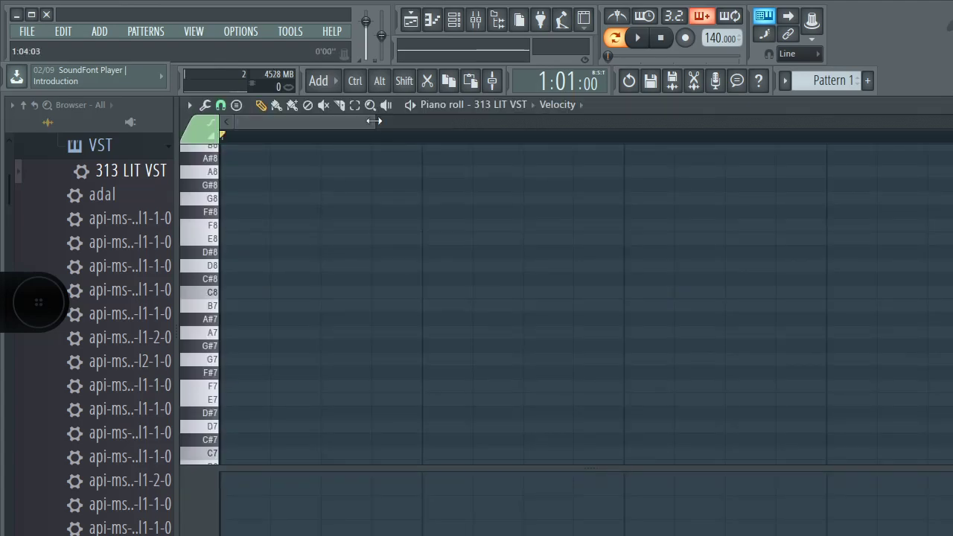
drag(374, 120, 841, 225)
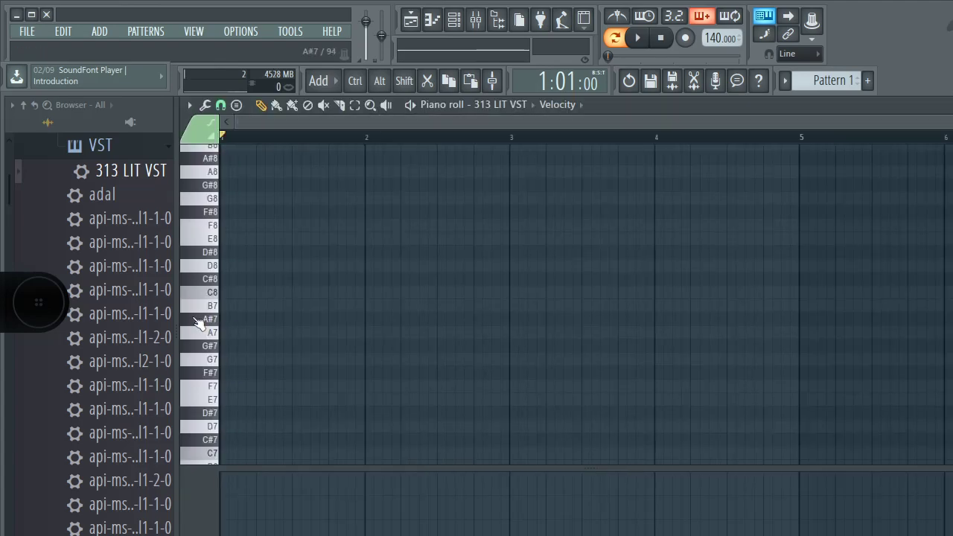
click(262, 276)
drag(262, 276, 364, 291)
drag(306, 278, 284, 440)
scroll(343, 373, down, 5)
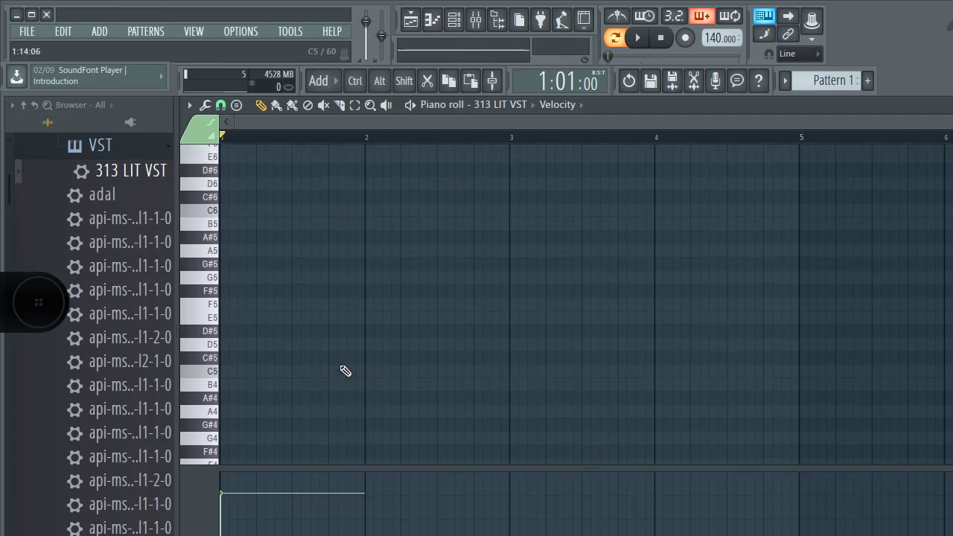
Step: Build the bar 1 chord by adding A6 and a low note at D#6 below C#7, auditioning the chord
click(225, 292)
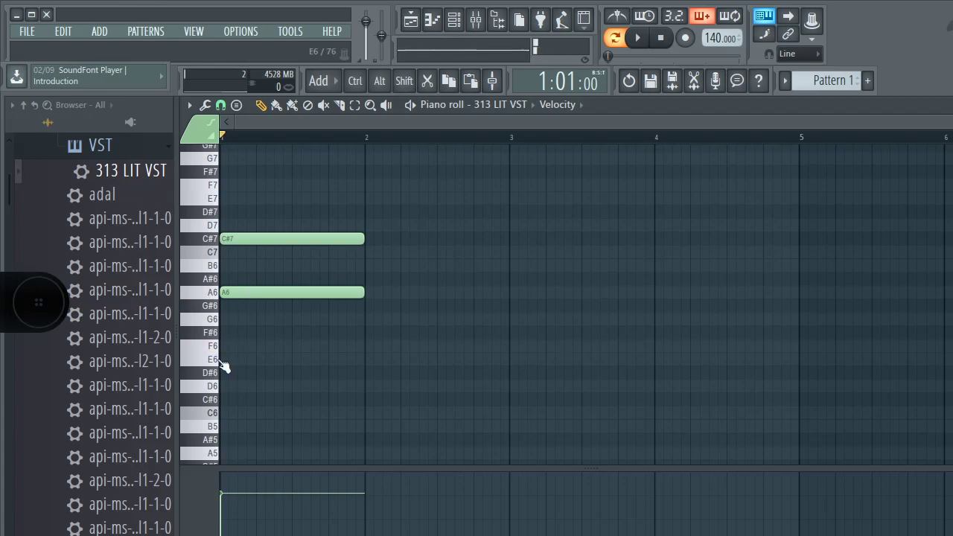
click(223, 360)
key(space)
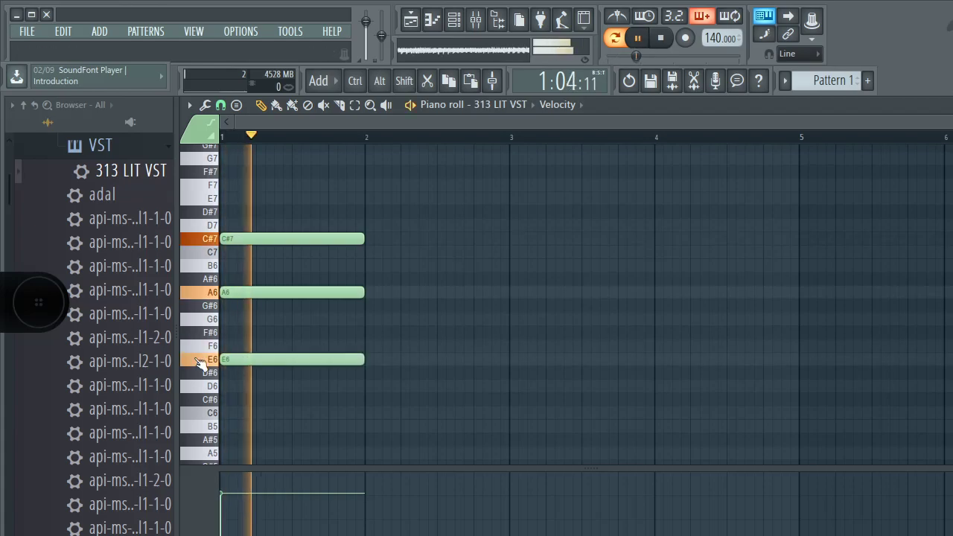
key(space)
drag(270, 358, 271, 372)
key(space)
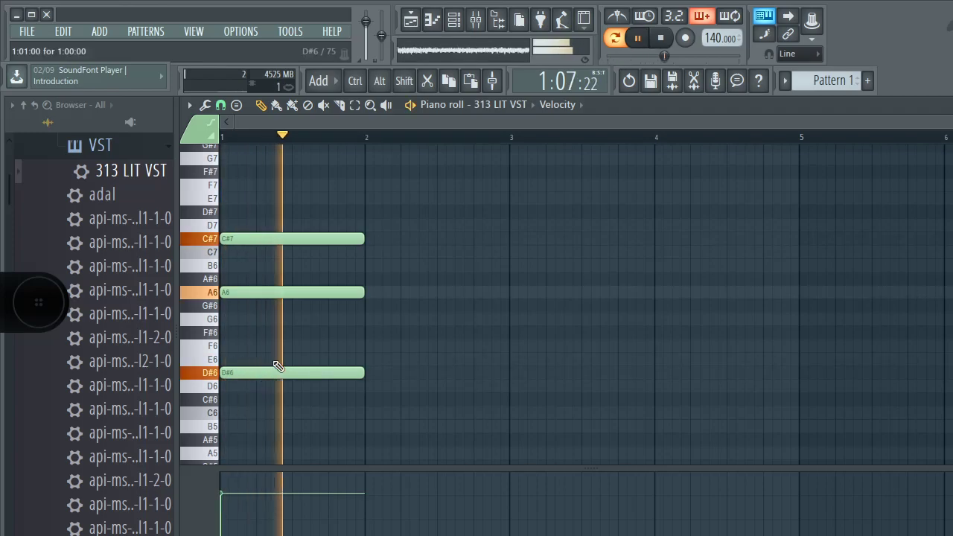
key(space)
Step: Duplicate the three-note chord from bar 1 into bar 2 and play the pattern
drag(390, 400, 339, 235)
key(ctrl+b)
click(480, 363)
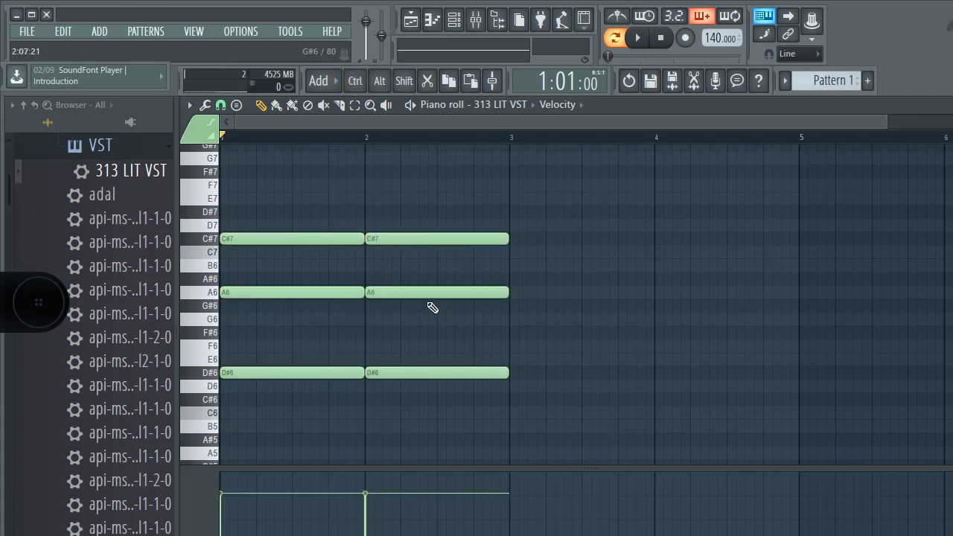
drag(411, 312, 410, 294)
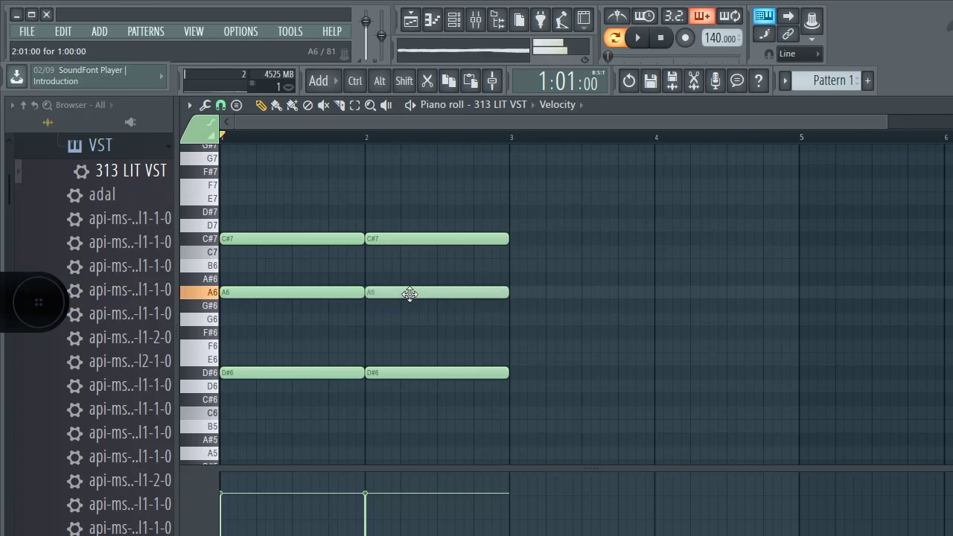
key(space)
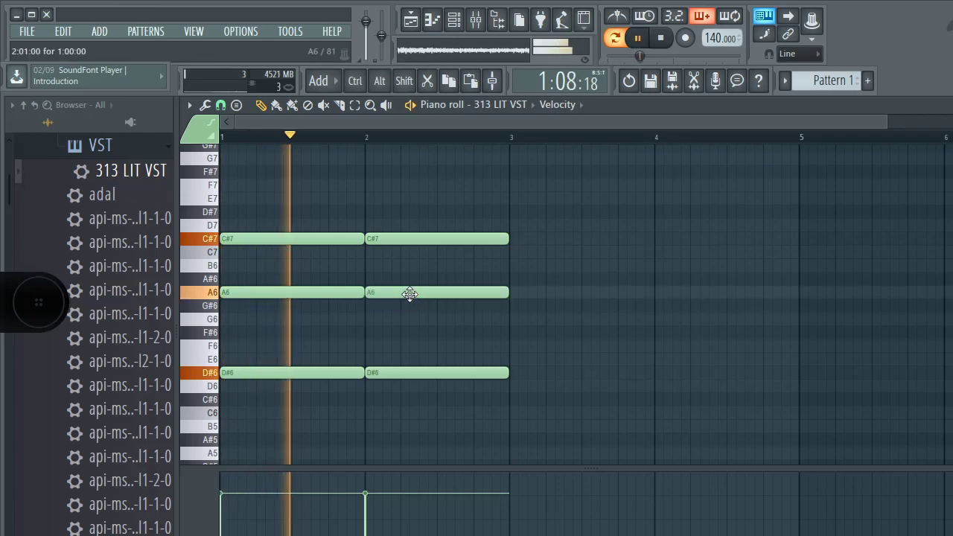
key(space)
Step: Lower the bar 2 chord's middle note to G6 and its top note to C7, playing back each change
drag(409, 295, 406, 339)
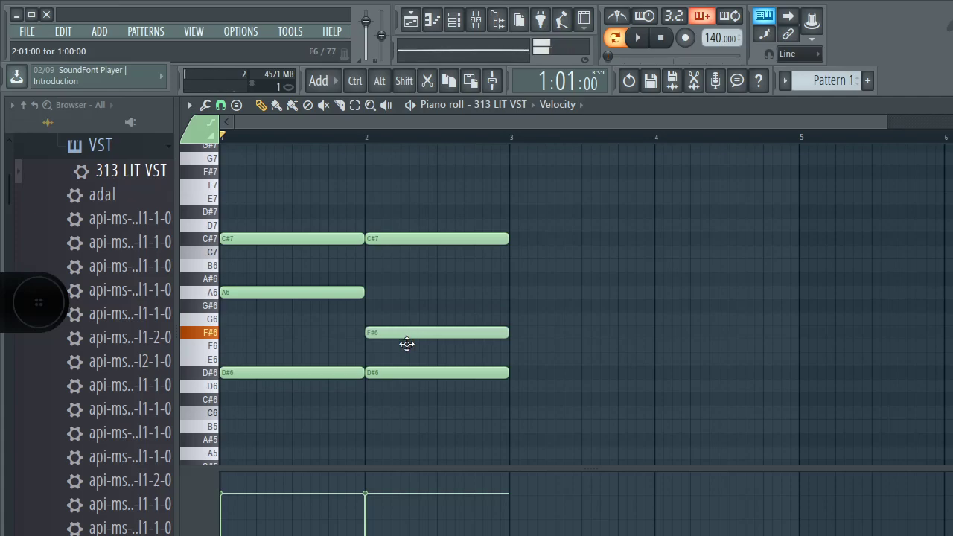
mouse_move(407, 340)
mouse_down()
mouse_move(407, 307)
mouse_move(405, 322)
mouse_up()
key(space)
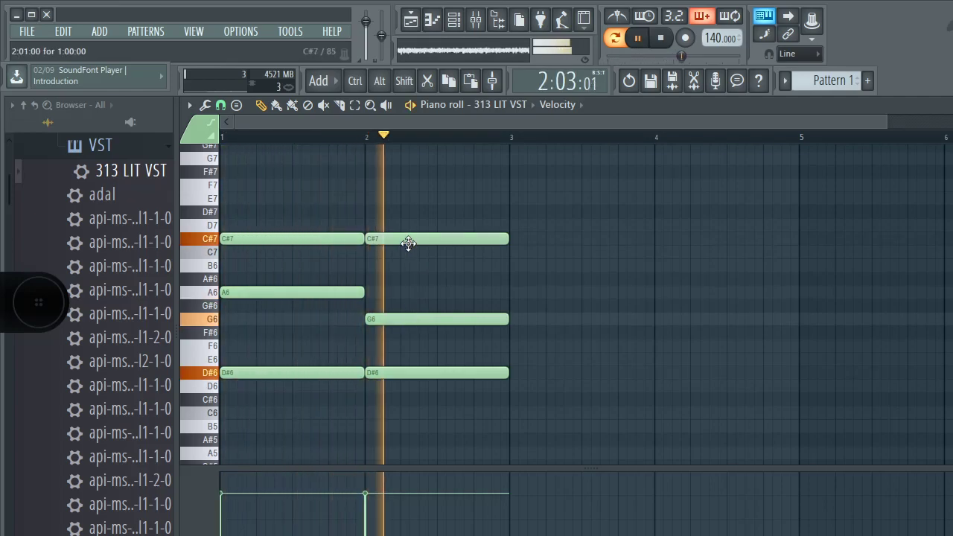
key(space)
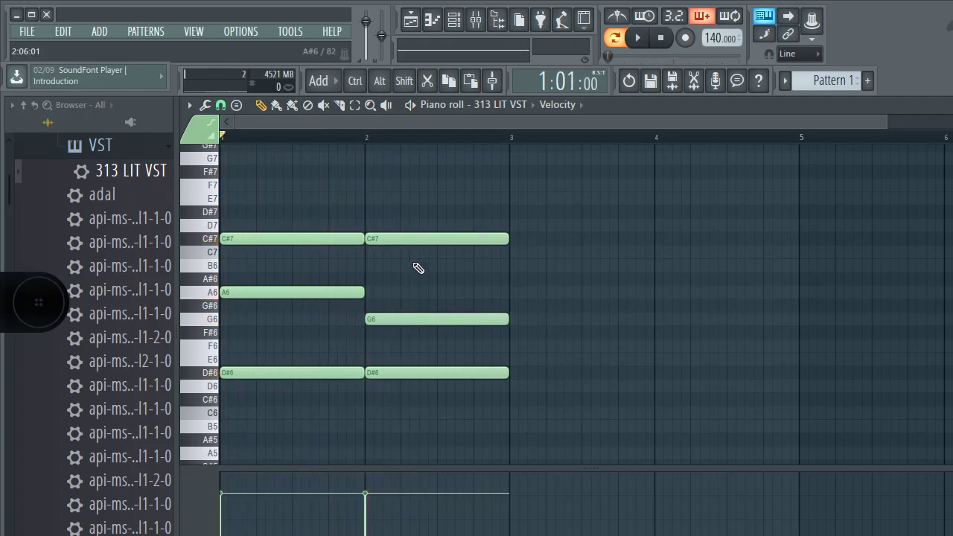
mouse_move(411, 238)
mouse_down()
mouse_move(409, 266)
mouse_move(409, 251)
mouse_up()
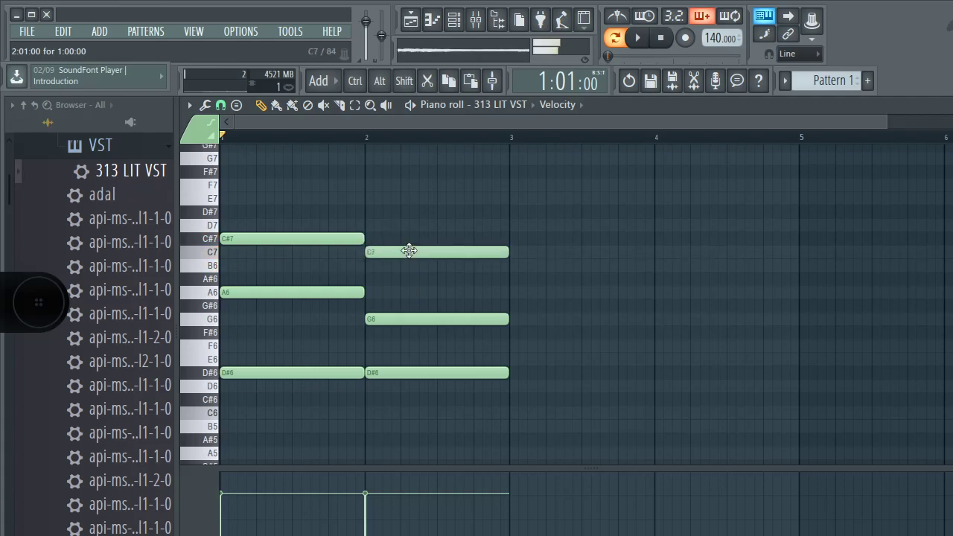
key(space)
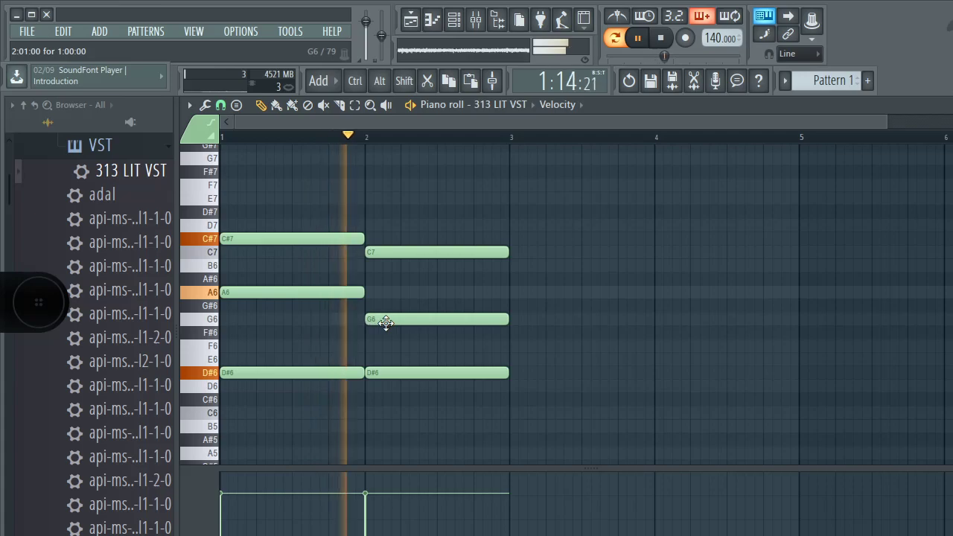
key(space)
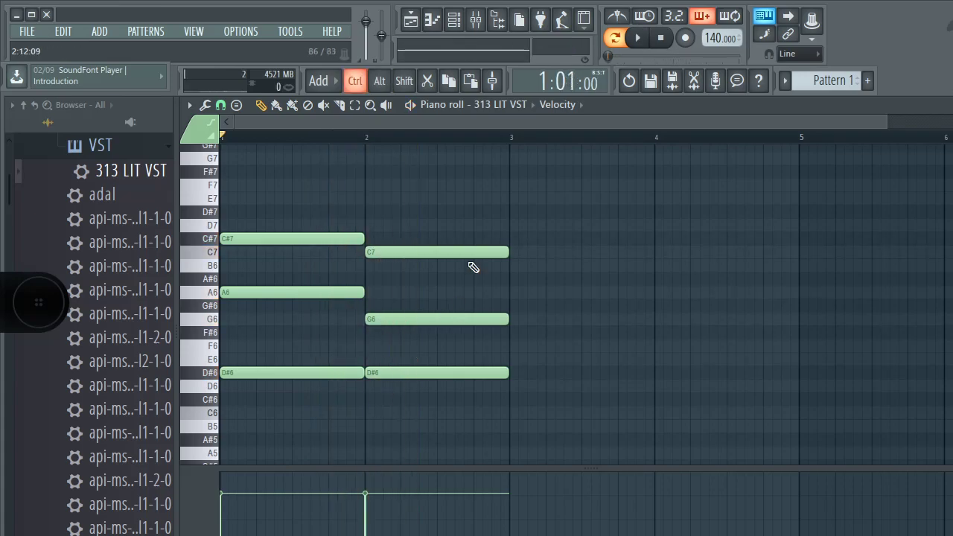
Step: Replace the D#6 note in bar 2 with a one-bar E6 note and play the pattern
ctrl+click(469, 251)
drag(456, 237, 436, 379)
ctrl+click(438, 379)
key(Delete)
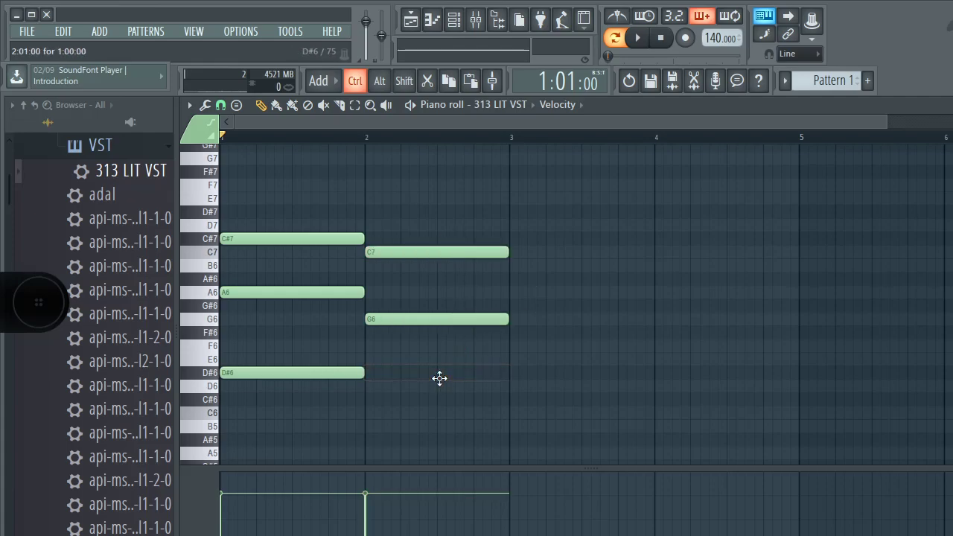
click(372, 360)
key(space)
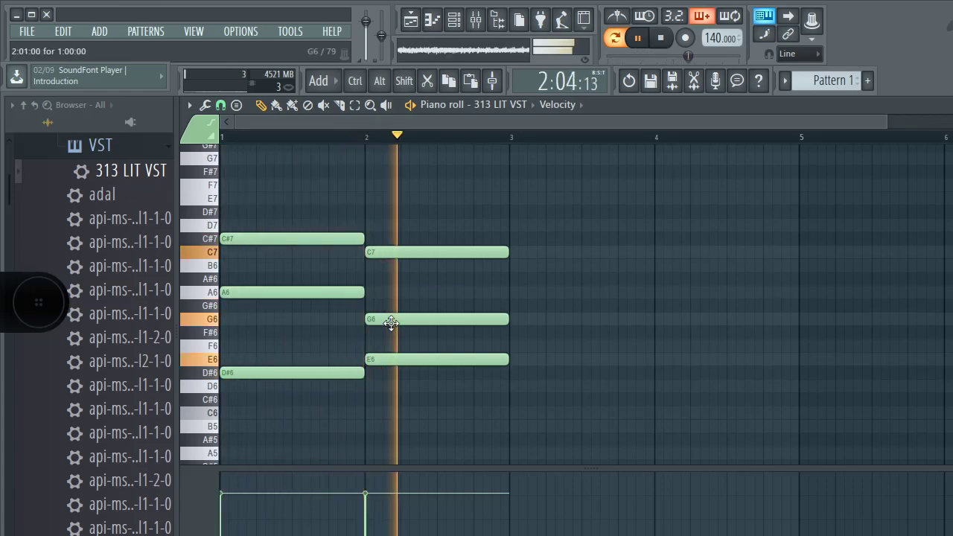
key(space)
Step: Lower the bar 2 chord's middle note to F#6 and its top note to B6, playing back each change
drag(389, 318, 389, 331)
key(space)
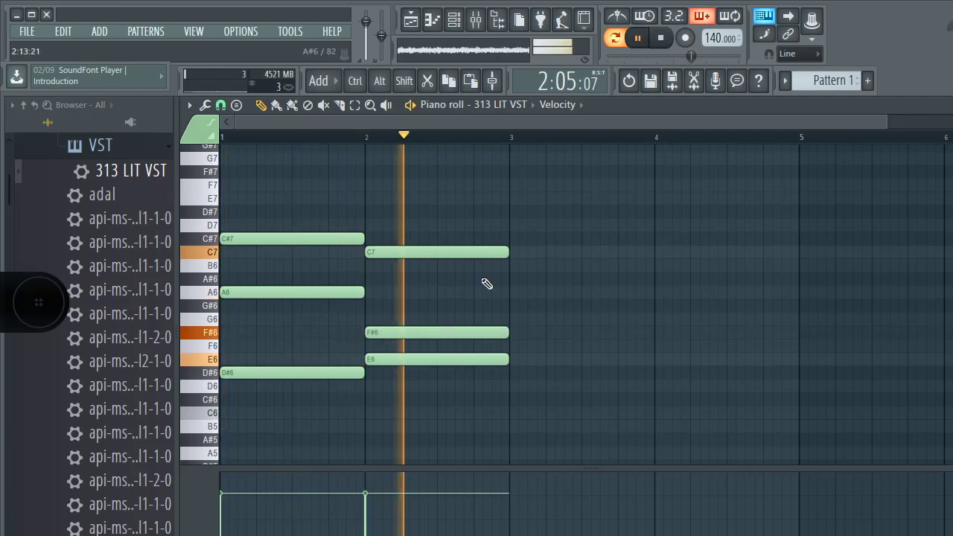
key(space)
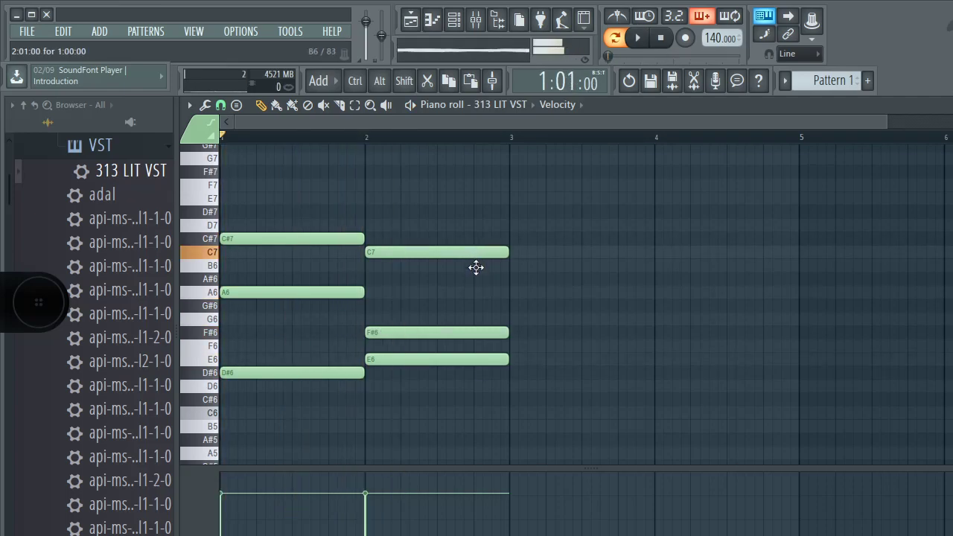
drag(475, 267, 474, 274)
key(space)
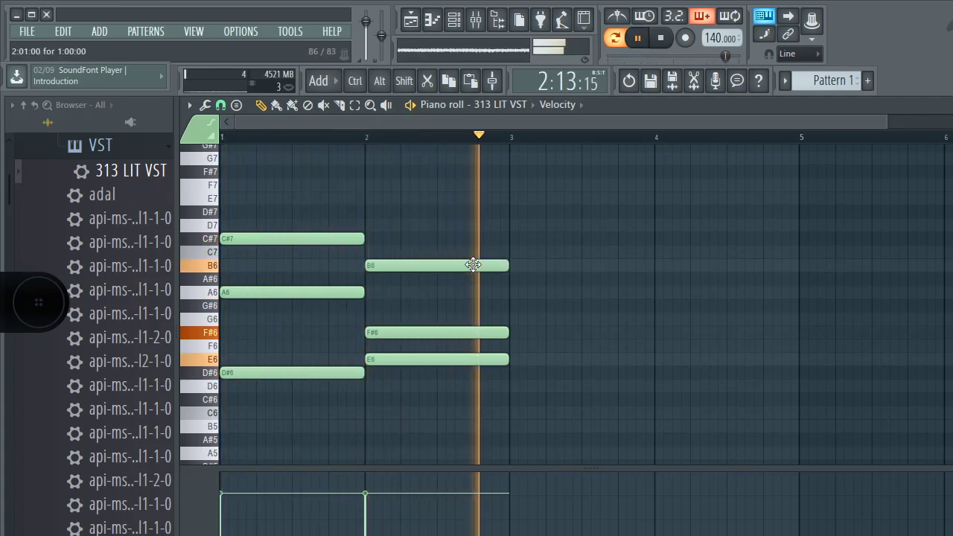
Step: Try A#6 as the top note of the bar 2 chord and return it to B6
drag(474, 265, 468, 297)
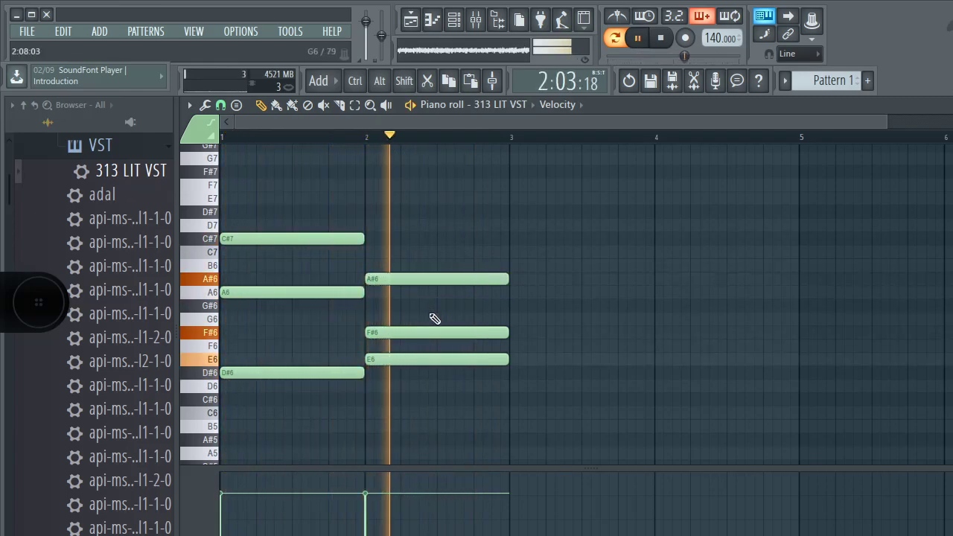
key(space)
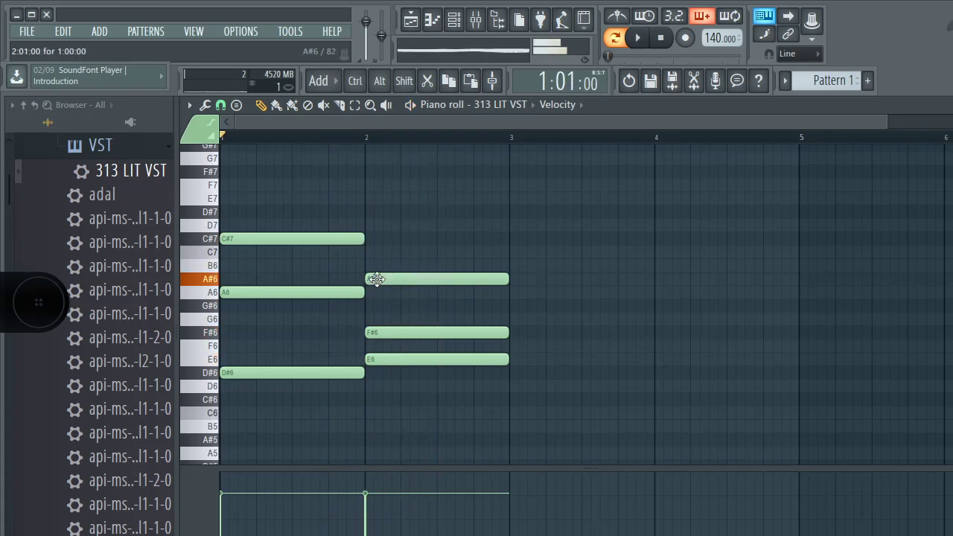
drag(376, 280, 378, 267)
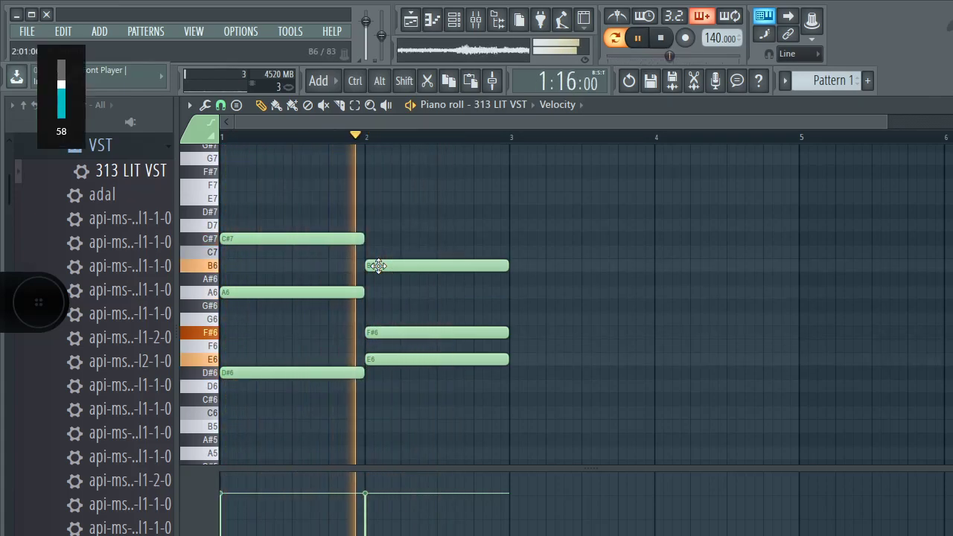
Step: Add a one-bar A5 bass note under the bar 2 chord, aligned with the start of the bar
scroll(386, 353, down, 3)
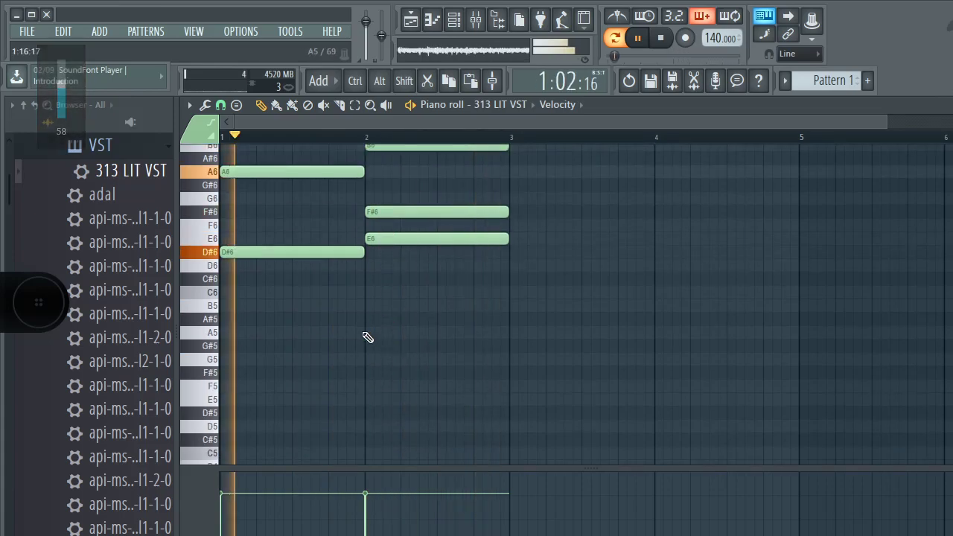
click(363, 308)
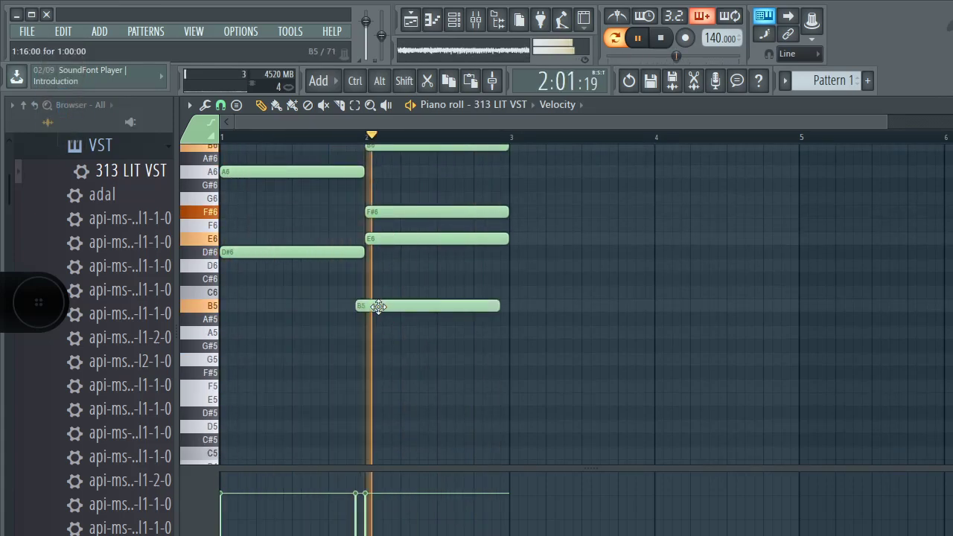
drag(390, 309, 387, 333)
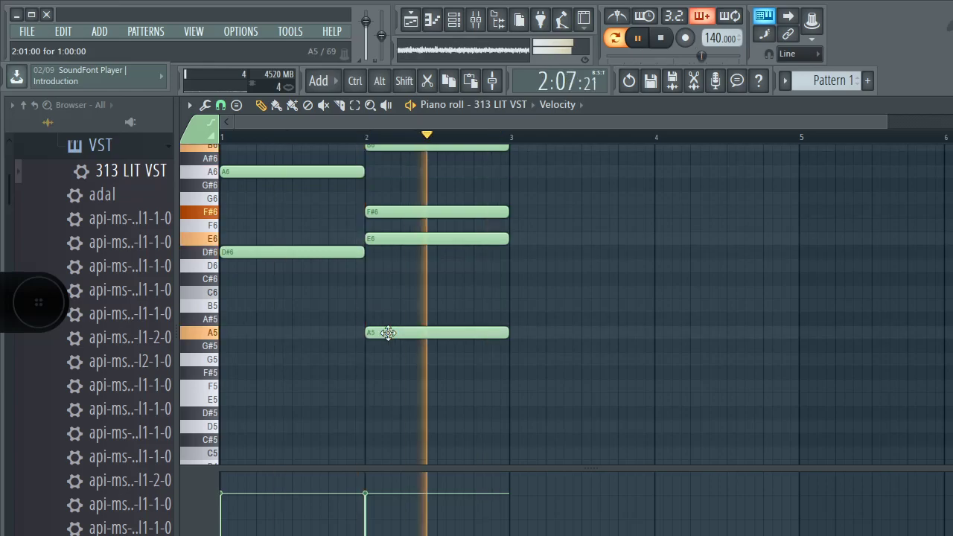
scroll(388, 333, up, 2)
scroll(416, 269, up, 1)
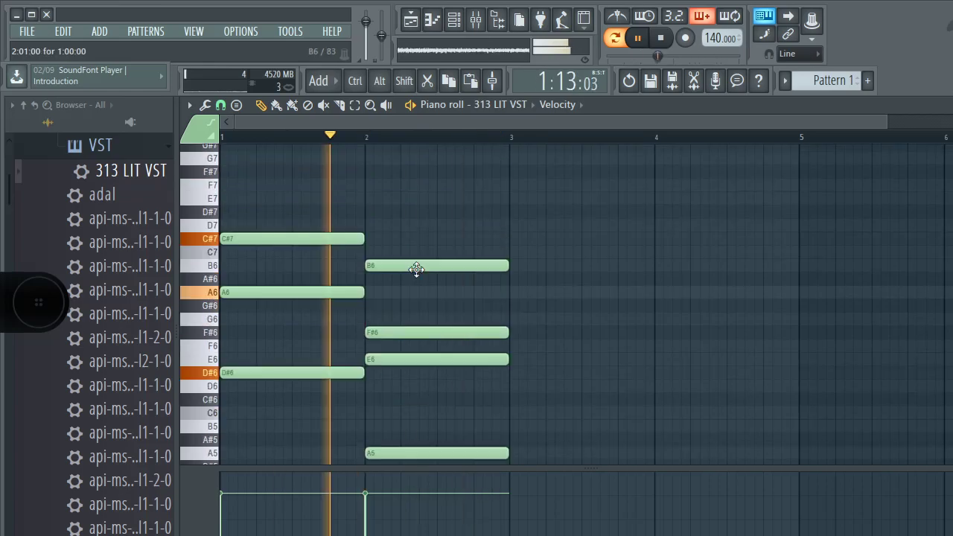
Step: Add a one-bar F#5 bass note under the bar 1 chord, aligned with the start of the bar
scroll(338, 302, down, 3)
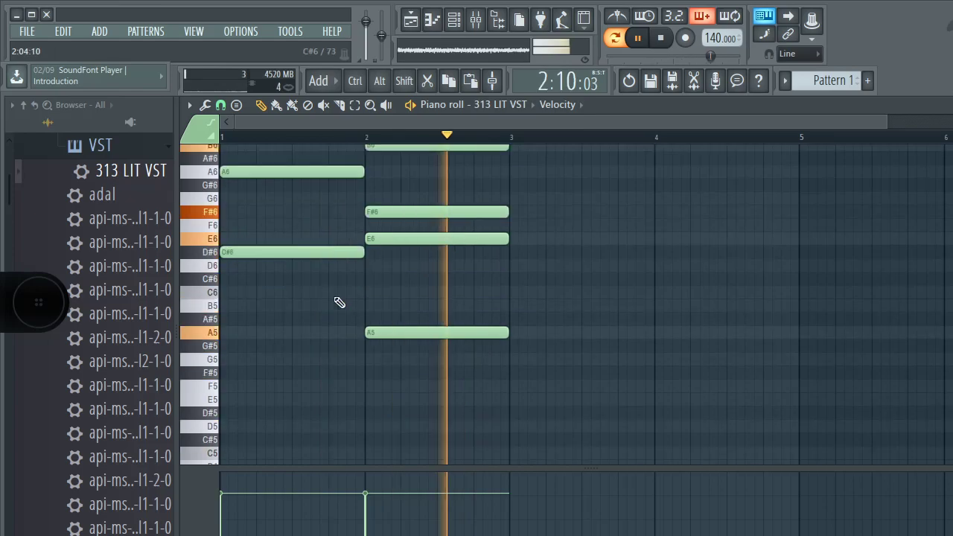
click(234, 319)
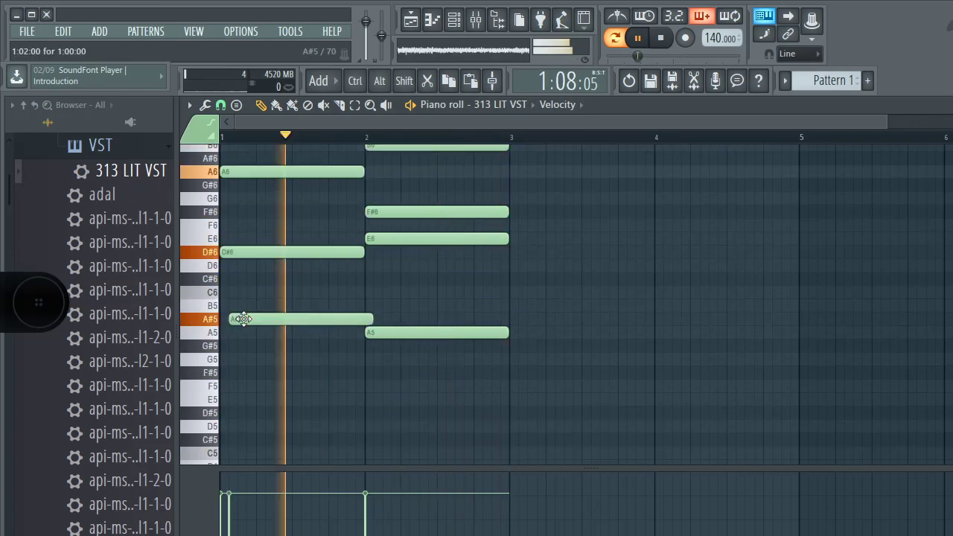
drag(243, 320, 203, 371)
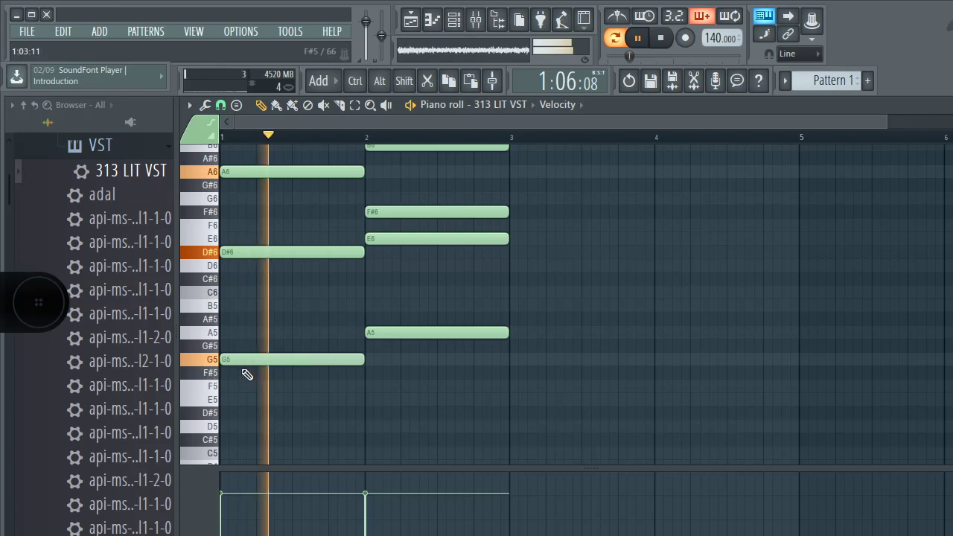
drag(238, 362, 235, 375)
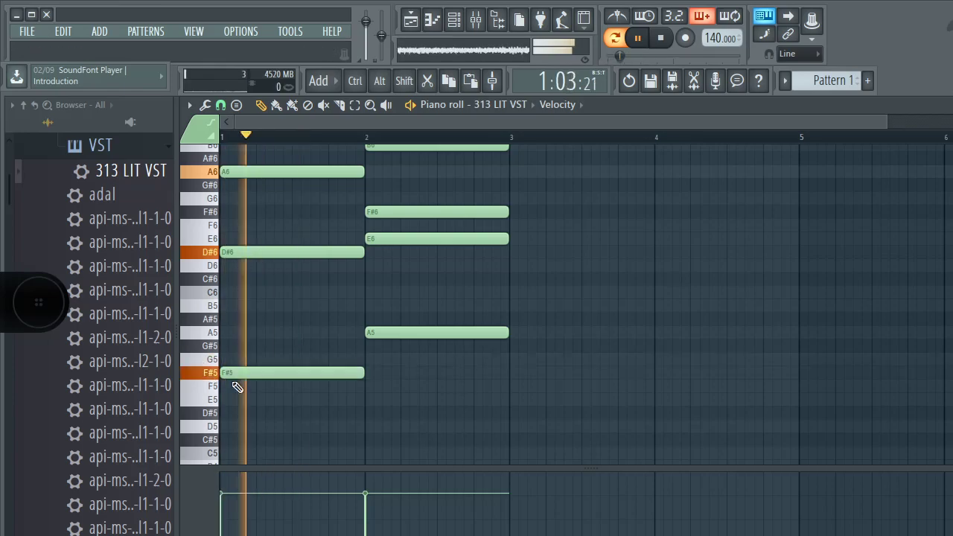
scroll(236, 387, up, 2)
scroll(237, 387, down, 2)
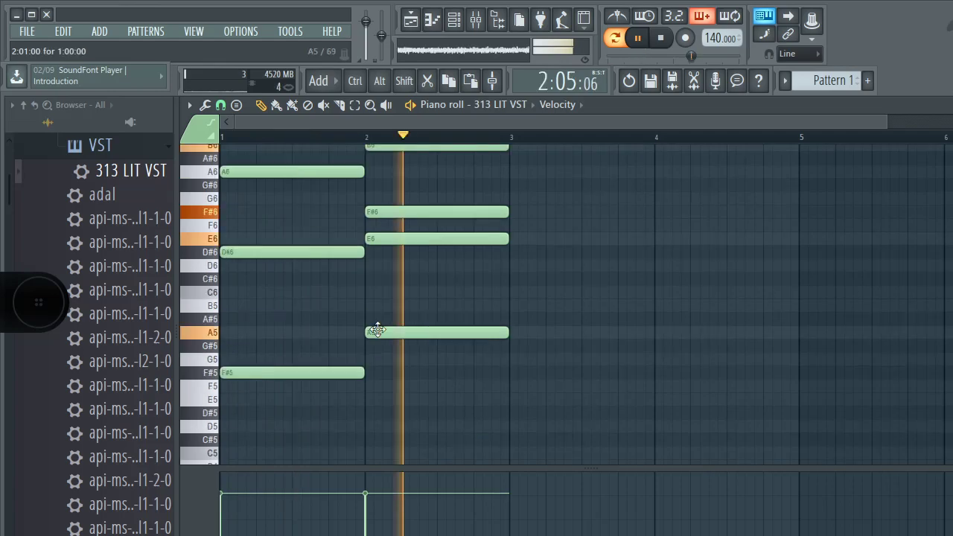
Step: Set the project tempo to 200 BPM and audition the two-bar chord pattern
key(space)
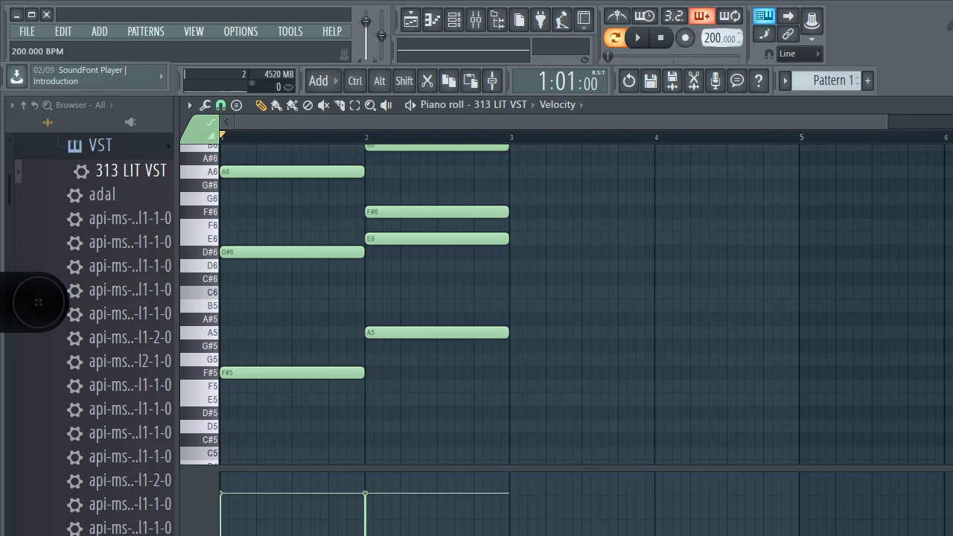
key(space)
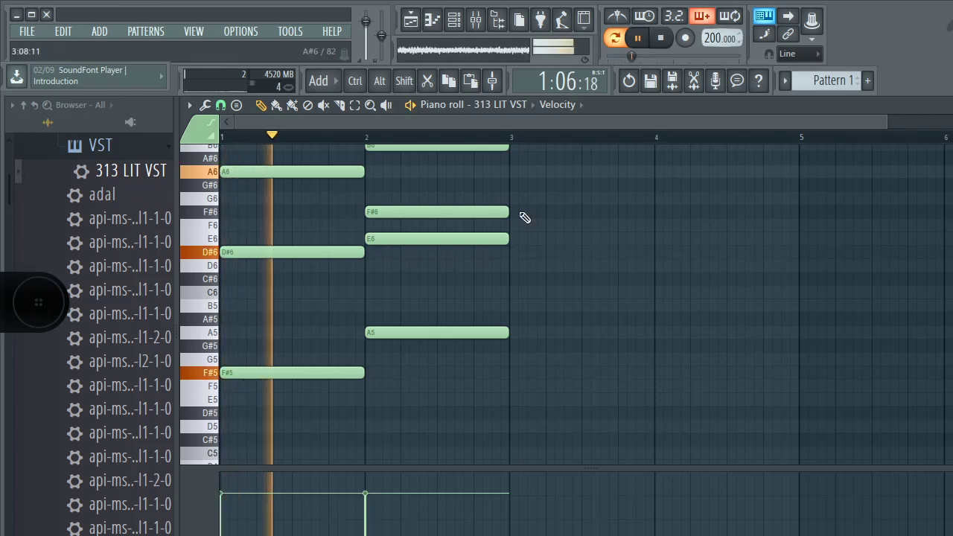
scroll(457, 265, up, 2)
scroll(461, 265, down, 2)
key(space)
key(space)
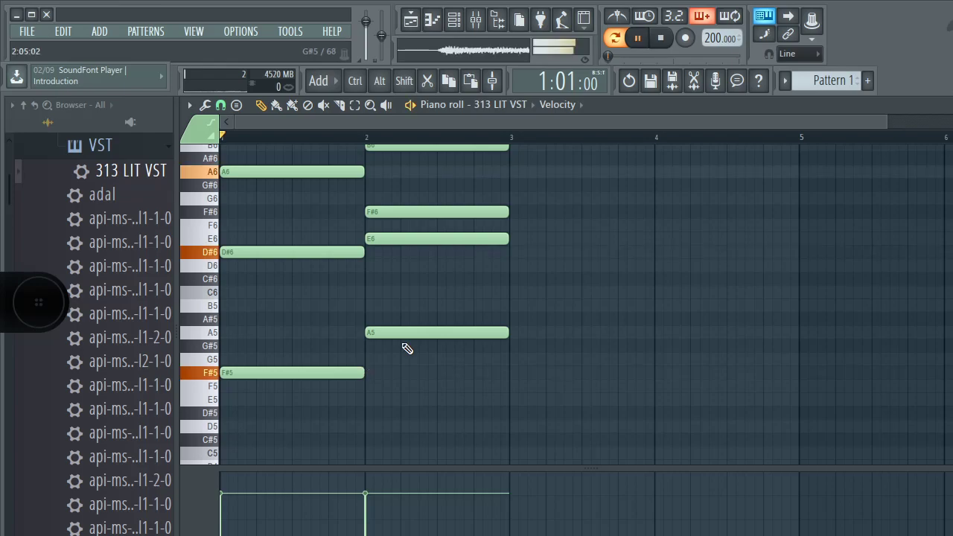
Step: Play back the two-bar pattern several times to judge the bar 1 and bar 2 chords together
key(space)
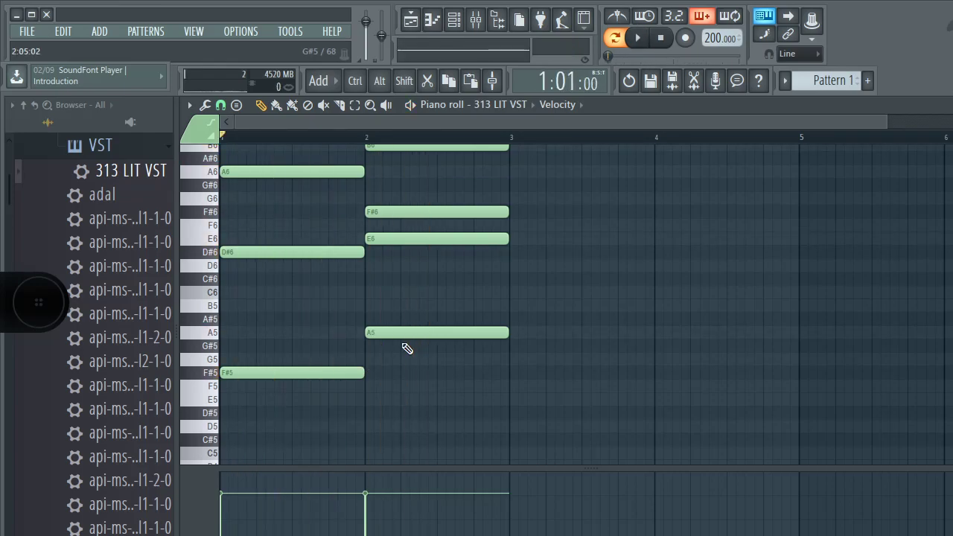
key(space)
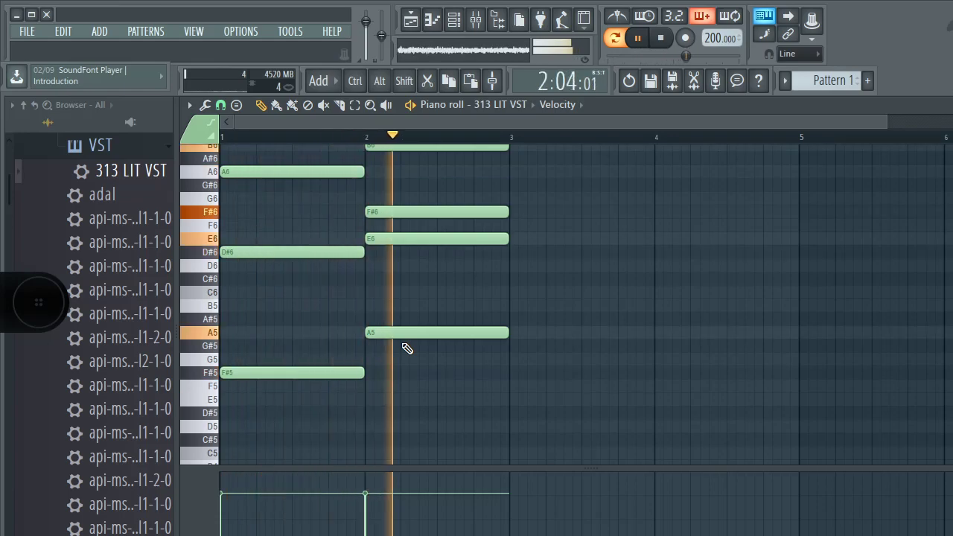
key(space)
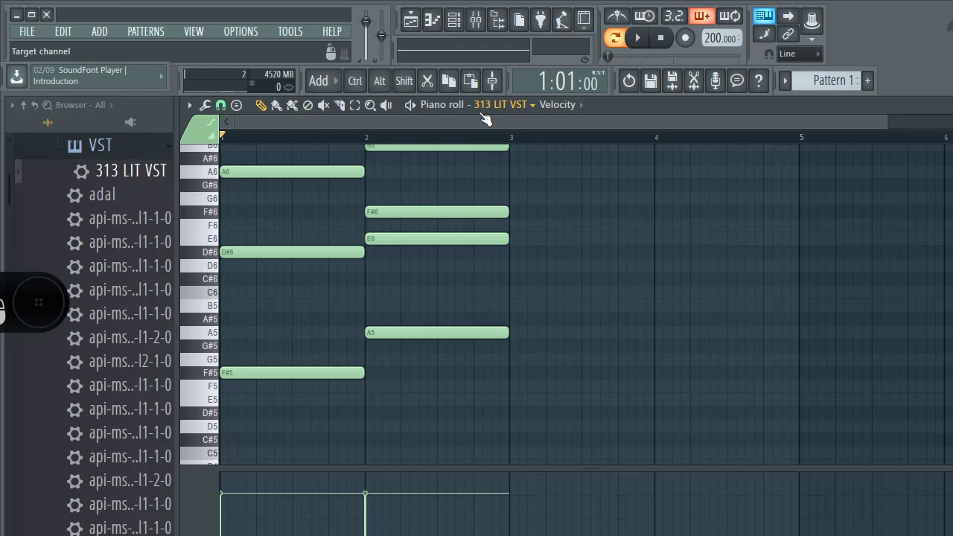
key(space)
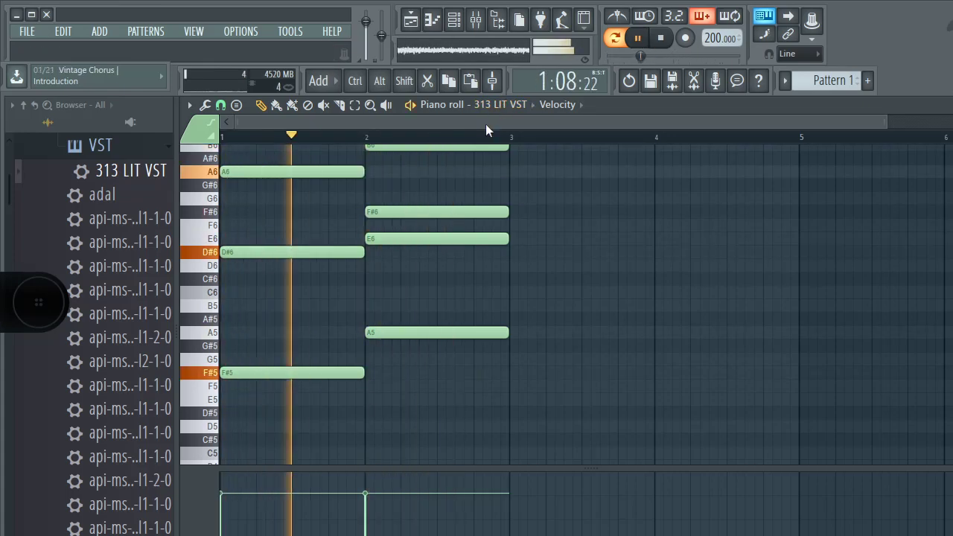
scroll(485, 178, up, 2)
key(space)
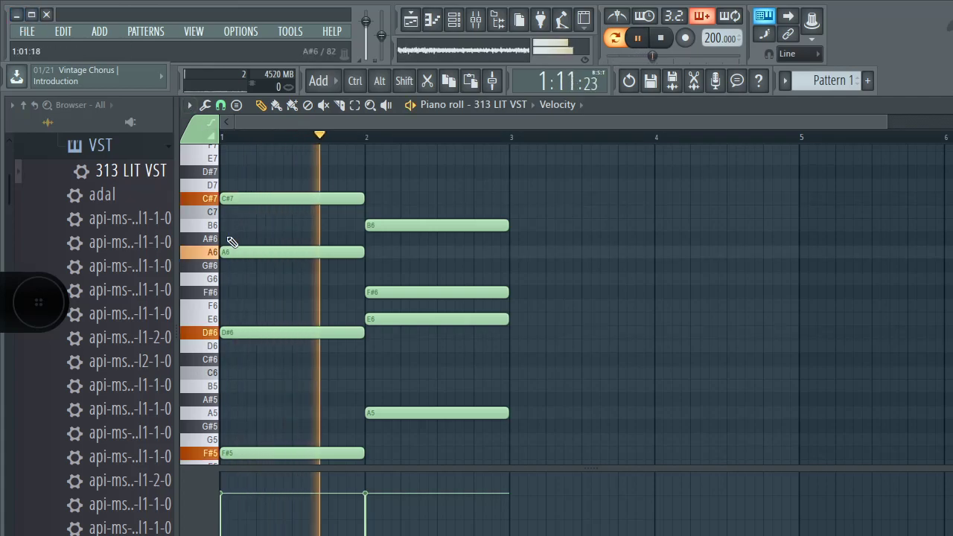
scroll(443, 261, down, 2)
scroll(440, 259, up, 1)
key(space)
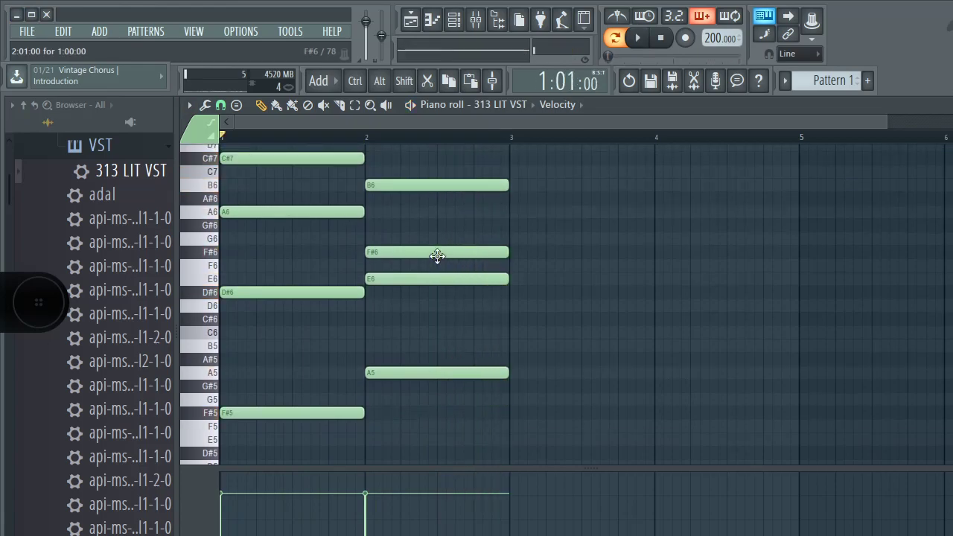
key(space)
scroll(443, 263, up, 1)
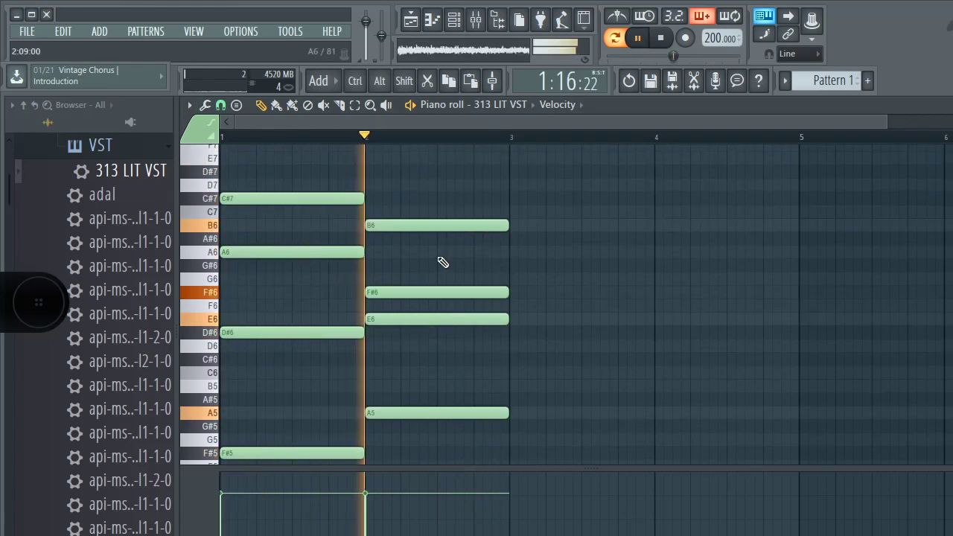
key(space)
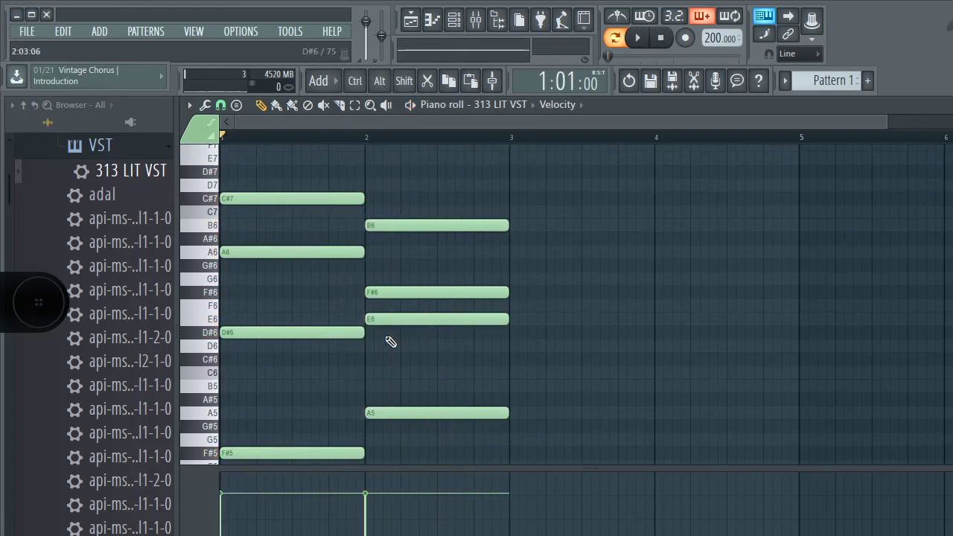
Step: Lower the bar 1 chord's A6 note to G6 and its C#7 top note to A#6, auditioning each change
drag(298, 256, 288, 287)
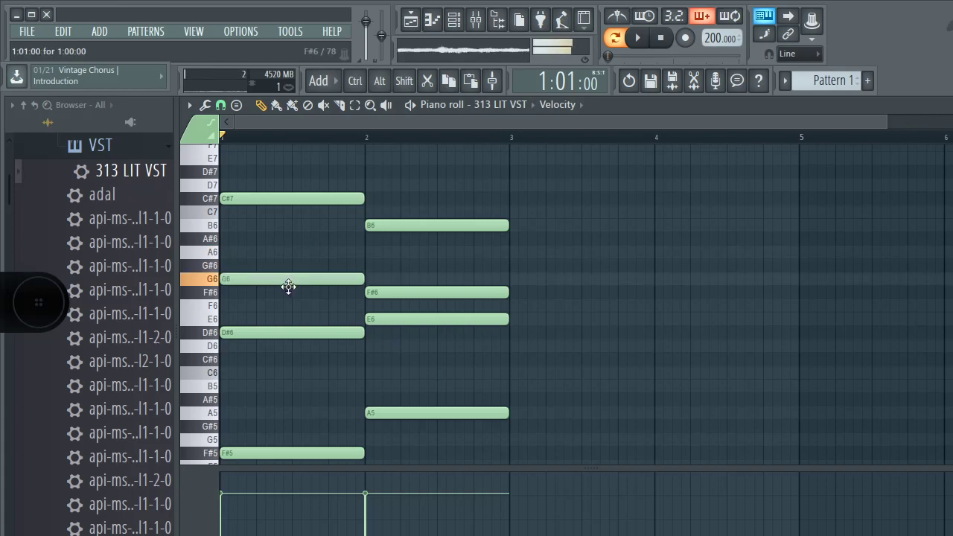
key(space)
key(space)
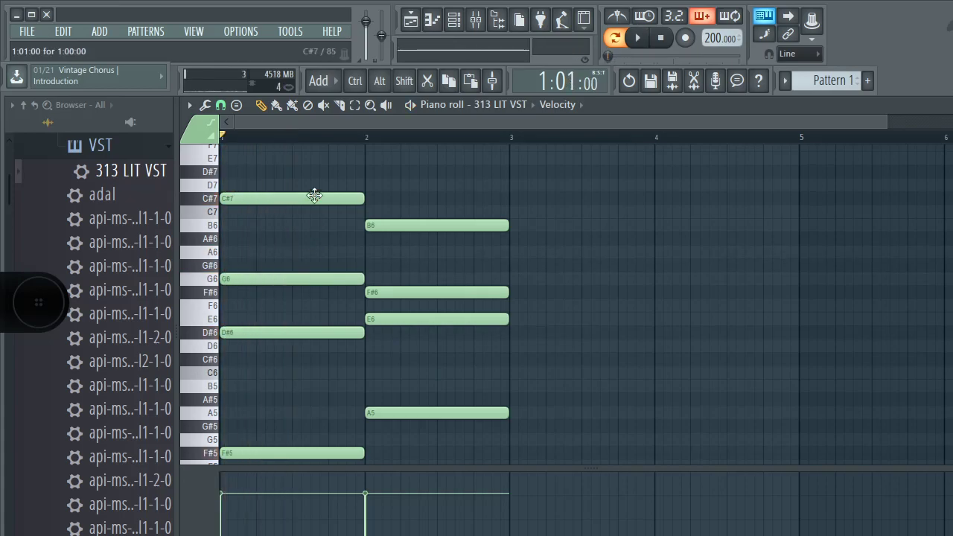
drag(268, 198, 251, 240)
key(space)
key(space)
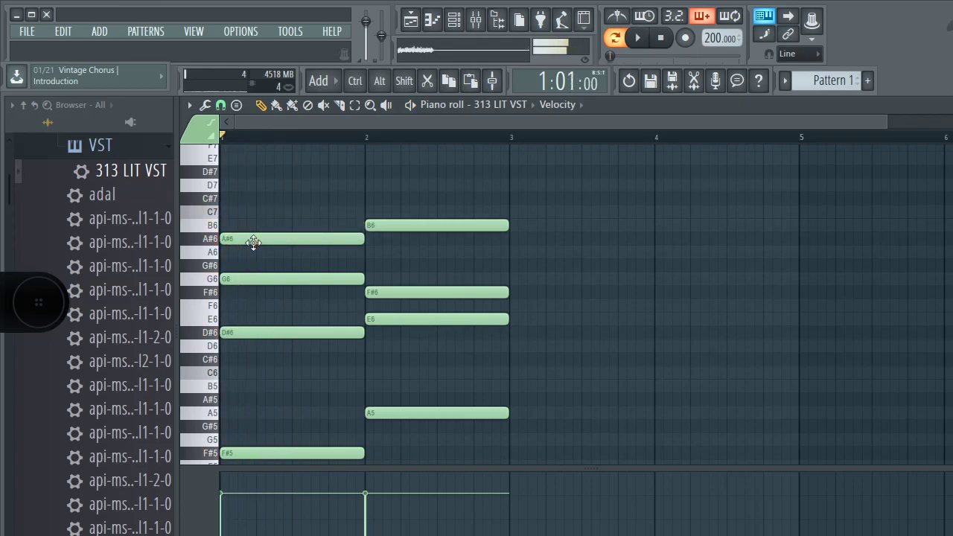
Step: Lower the bar 1 chord's top note to A6 and the G6 beneath it to F#6, auditioning each change
drag(254, 236, 248, 252)
key(space)
key(space)
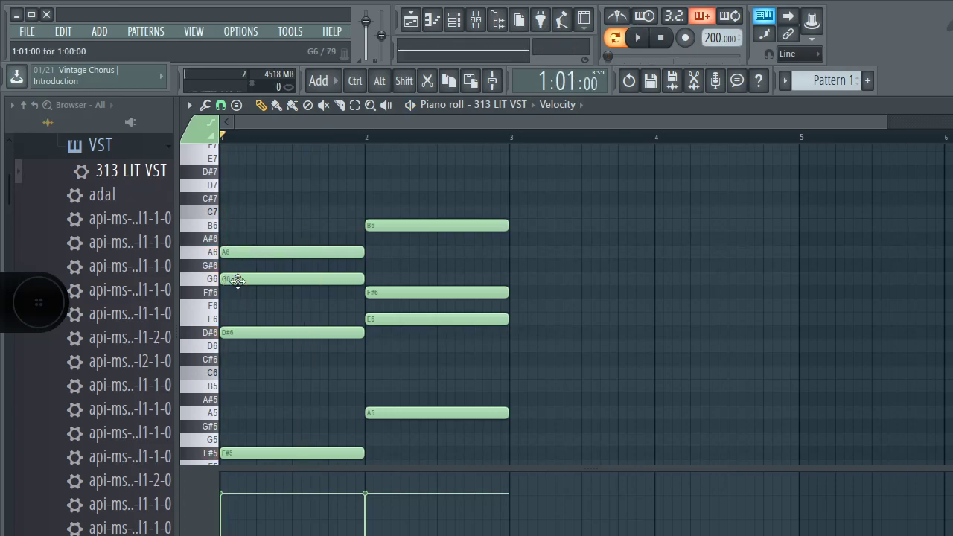
drag(239, 280, 233, 298)
key(space)
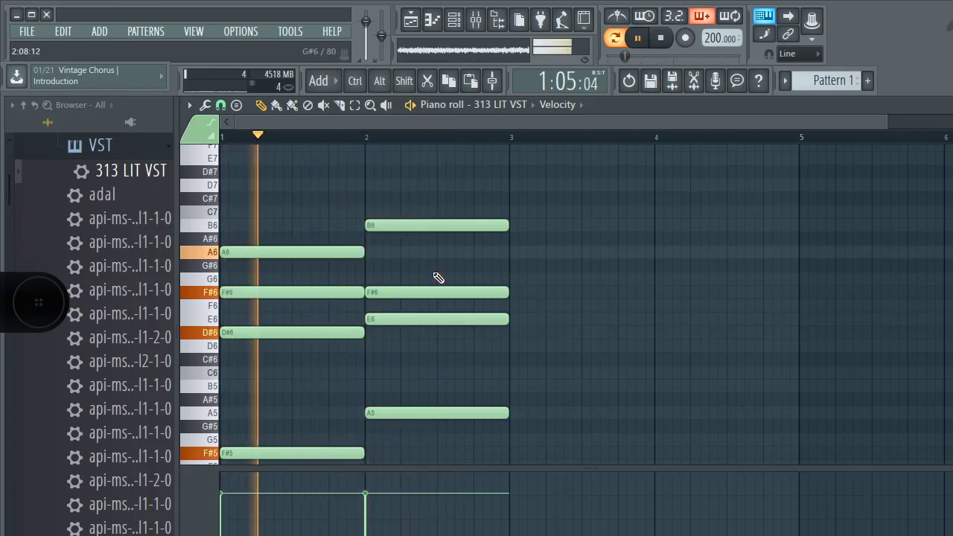
key(space)
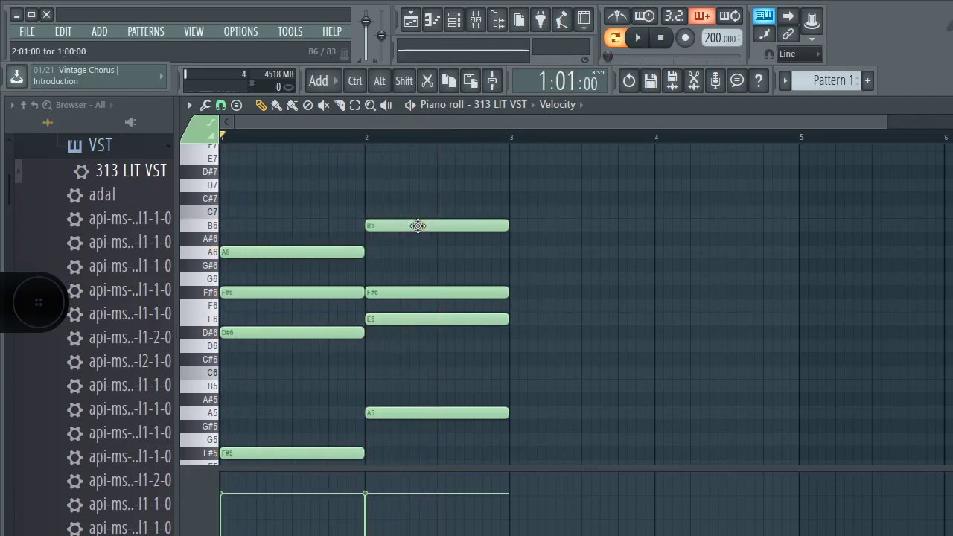
Step: Delete all notes of the bar 2 chord and lower the bar 1 chord's D#6 note to C#6
drag(442, 184, 436, 415)
key(Delete)
scroll(437, 415, down, 4)
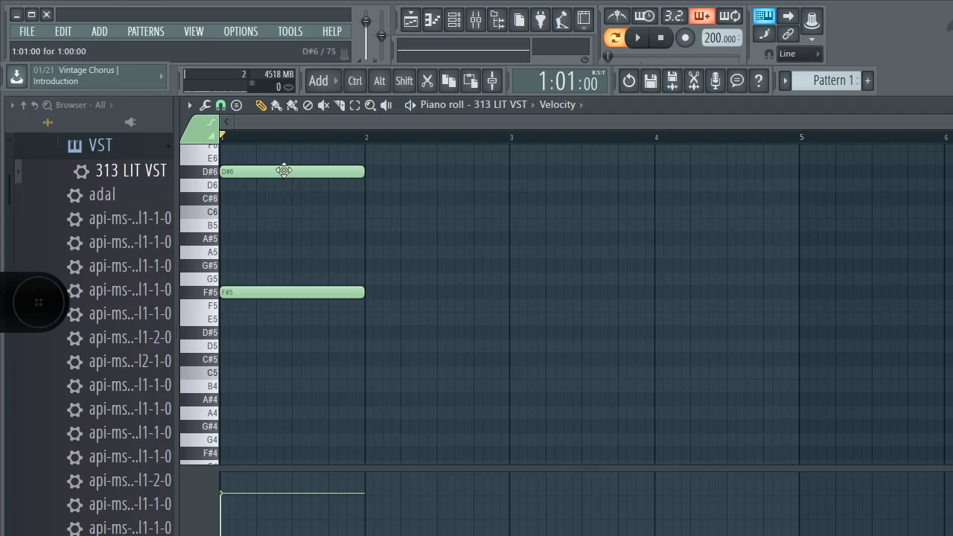
drag(287, 169, 278, 193)
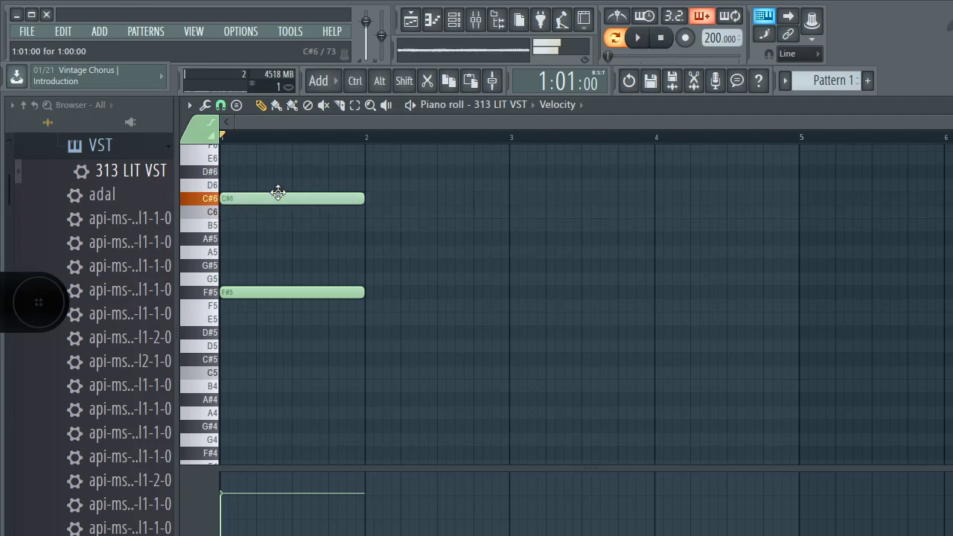
scroll(283, 197, up, 3)
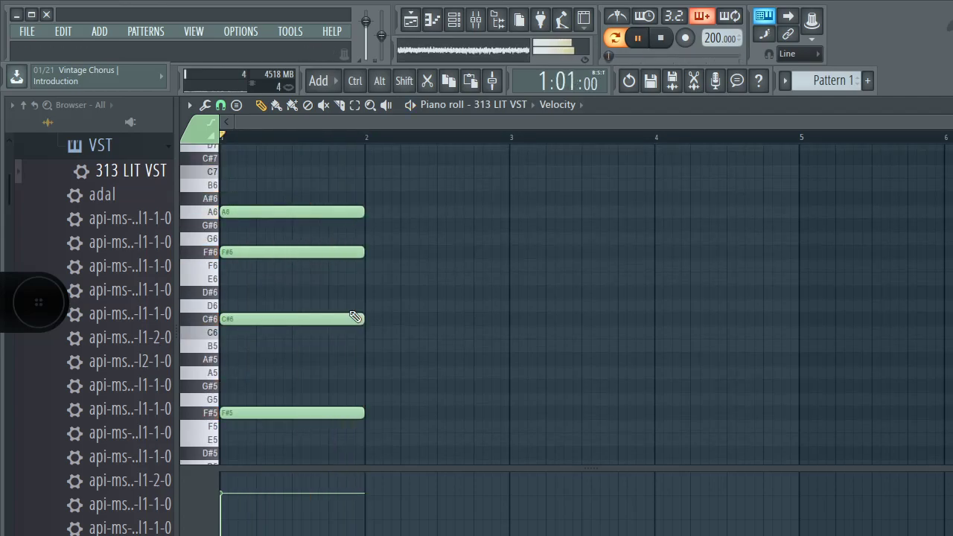
key(space)
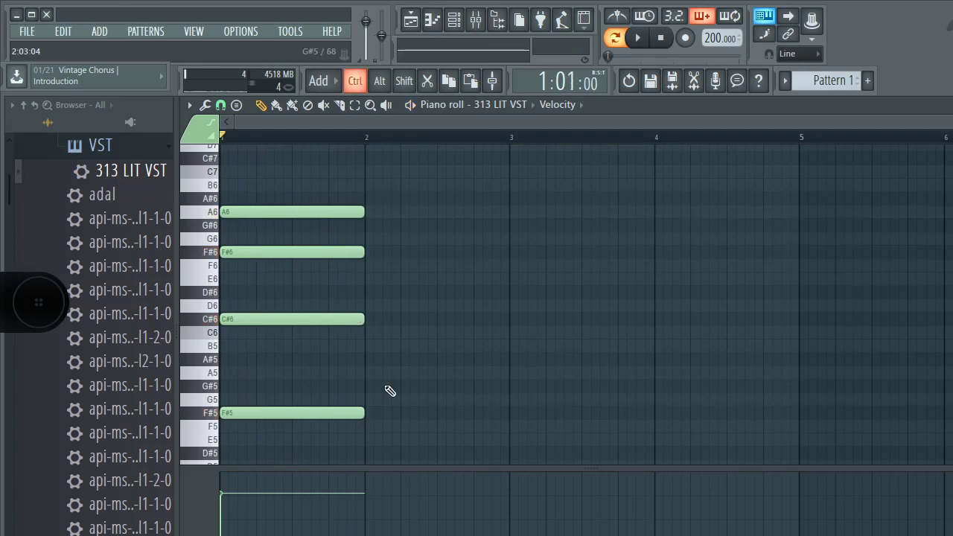
Step: Duplicate the bar 1 chord into bar 2, lower the copy two semitones to E5, B5, E6 and G6, and audition it
key(ctrl+a)
key(ctrl+b)
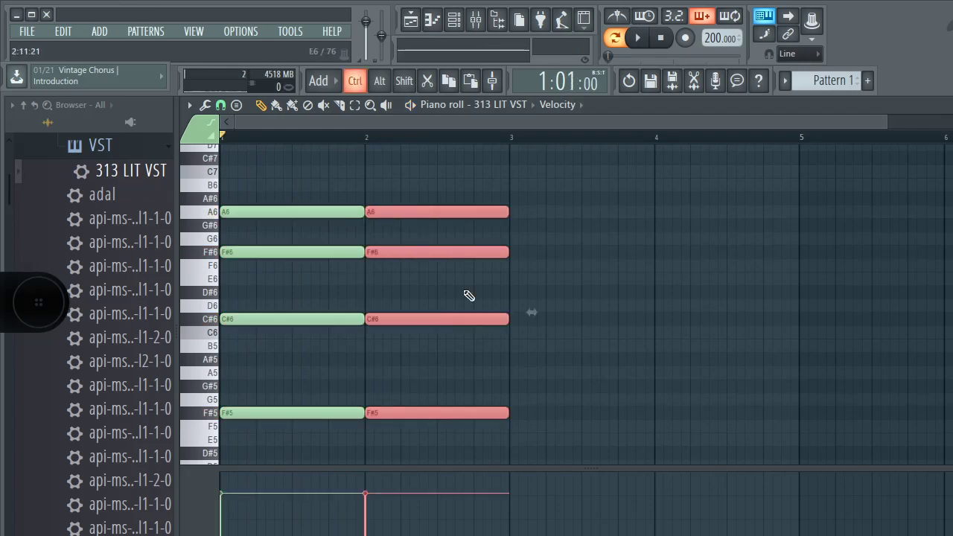
key(space)
drag(449, 259, 446, 284)
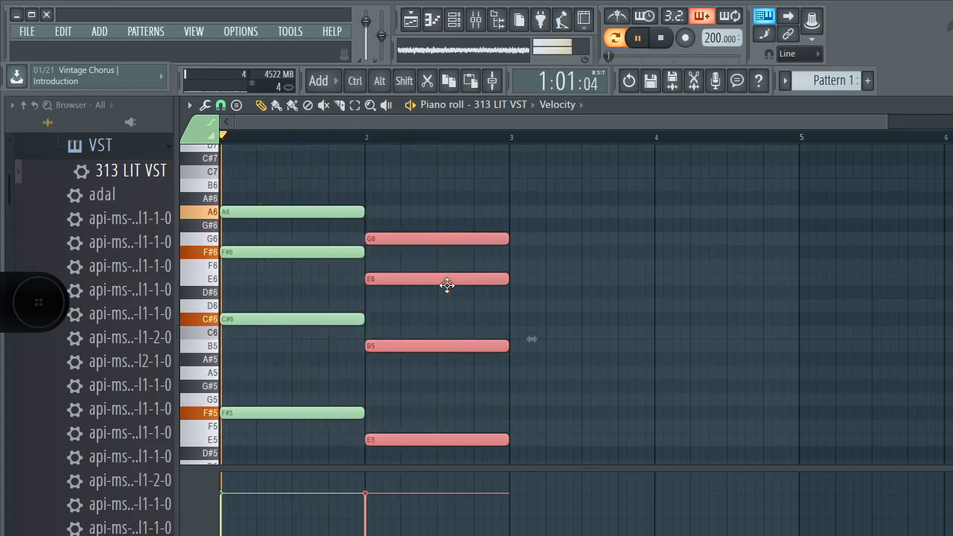
key(space)
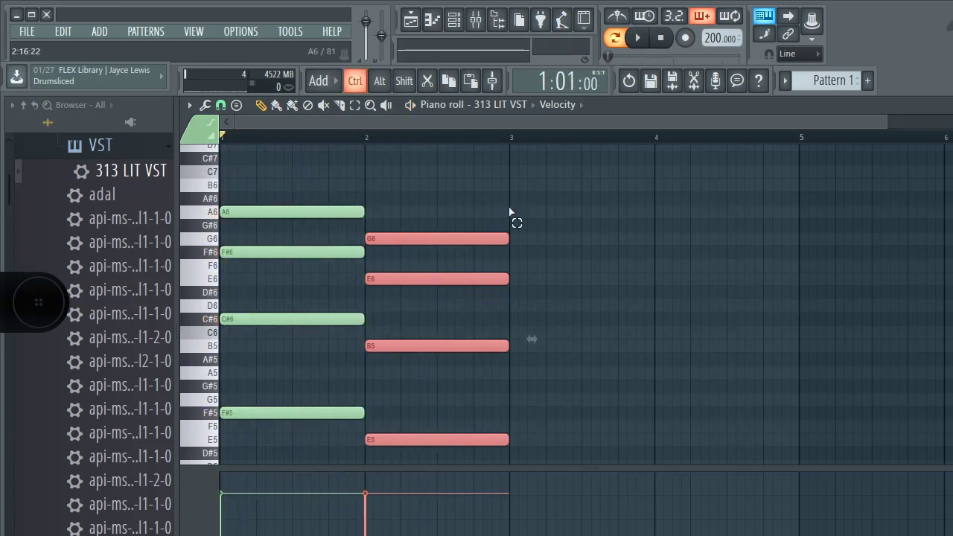
Step: Transpose both chords down one semitone and audition the pattern
key(ctrl+d)
key(shift+Down)
key(space)
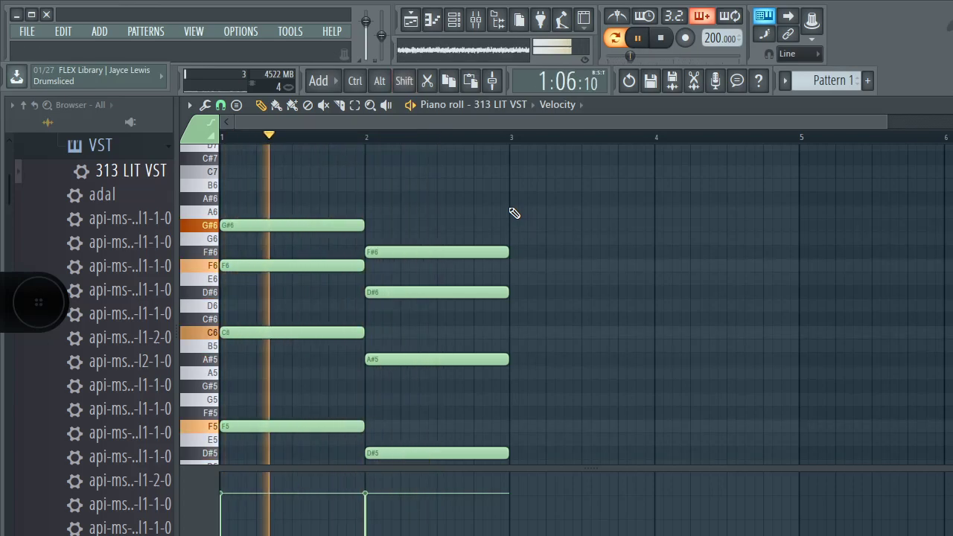
Step: Try both chords another semitone lower and undo that transposition
key(space)
key(shift+Down)
key(space)
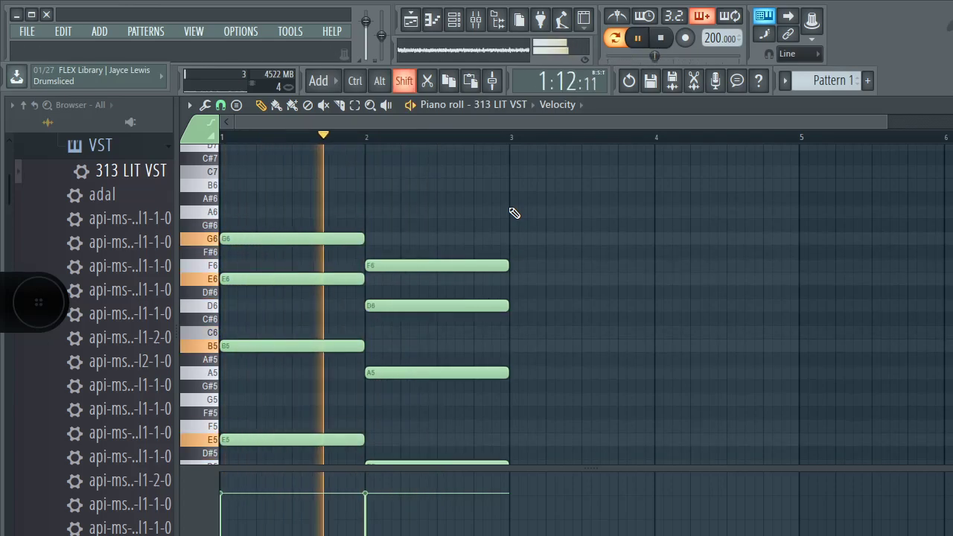
key(ctrl+alt+z)
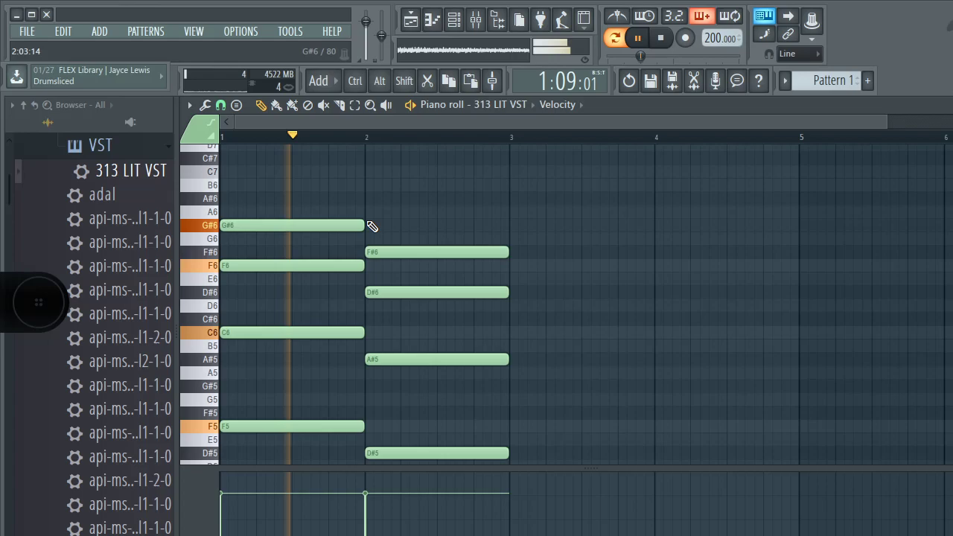
Step: Delete the bar 1 chord's G#6 top note, add a one-bar D6 note to that chord, and audition it
right_click(308, 225)
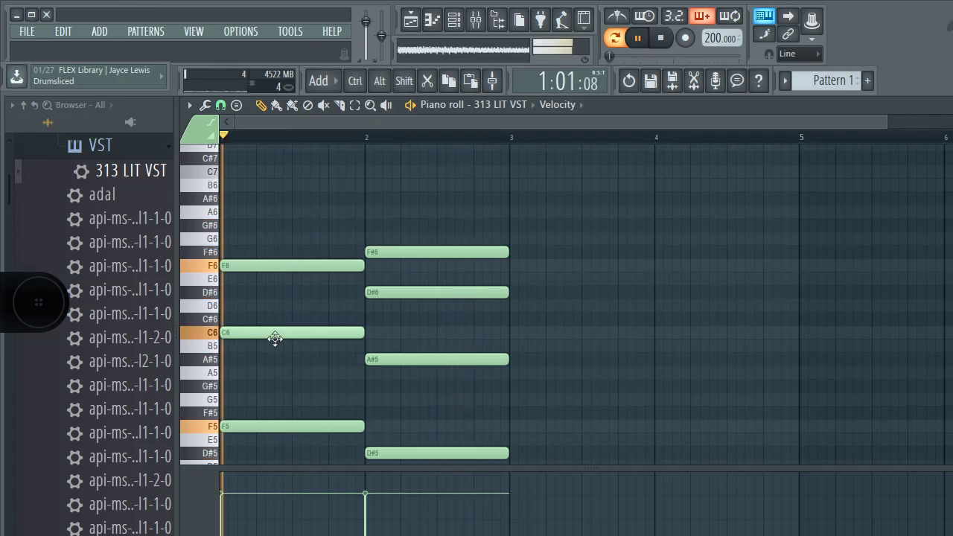
drag(270, 297, 267, 309)
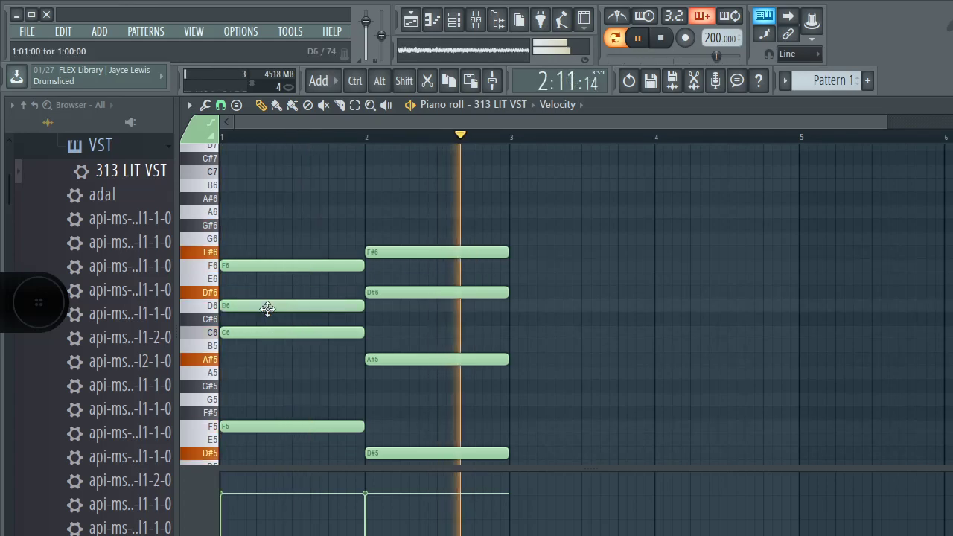
key(space)
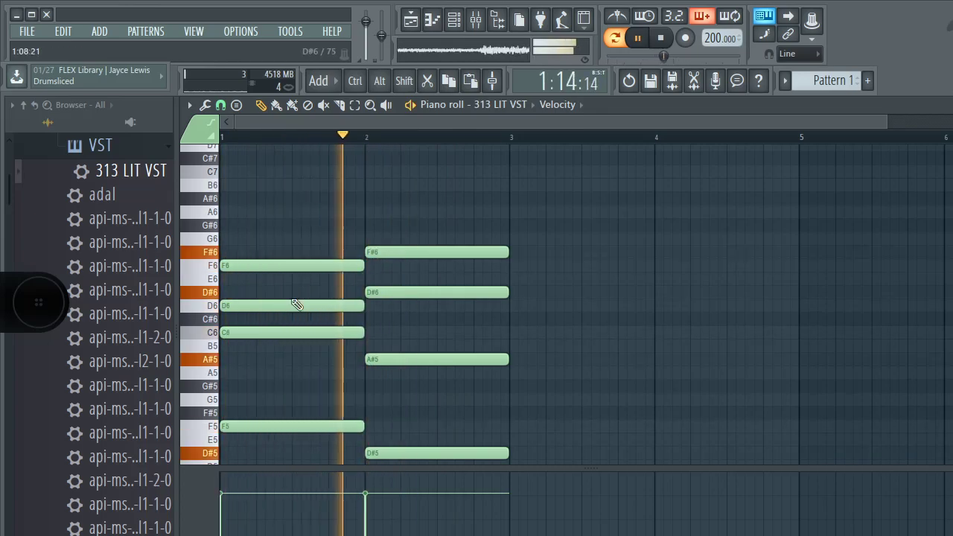
key(space)
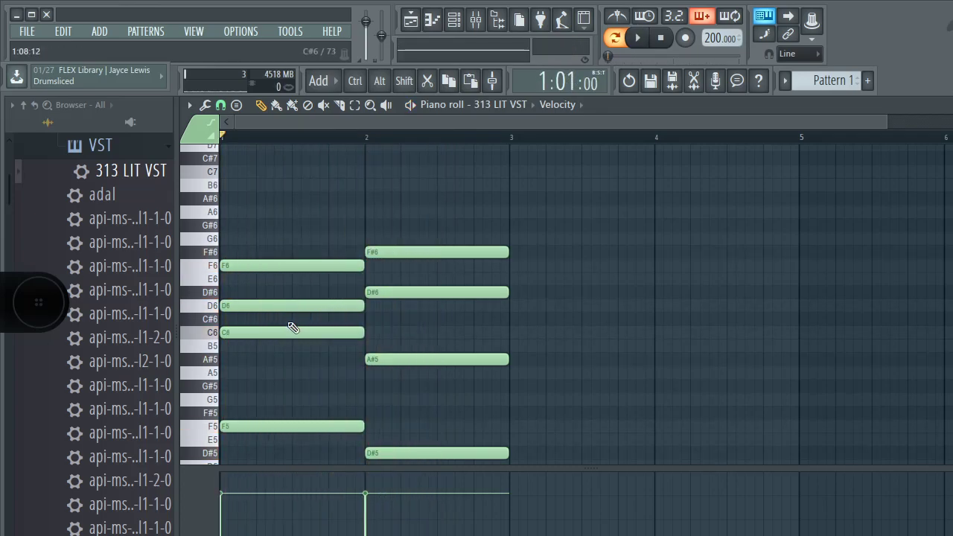
Step: Lower the added D6 note in the bar 1 chord to C#6 and audition both chords
drag(286, 301, 277, 318)
key(space)
key(space)
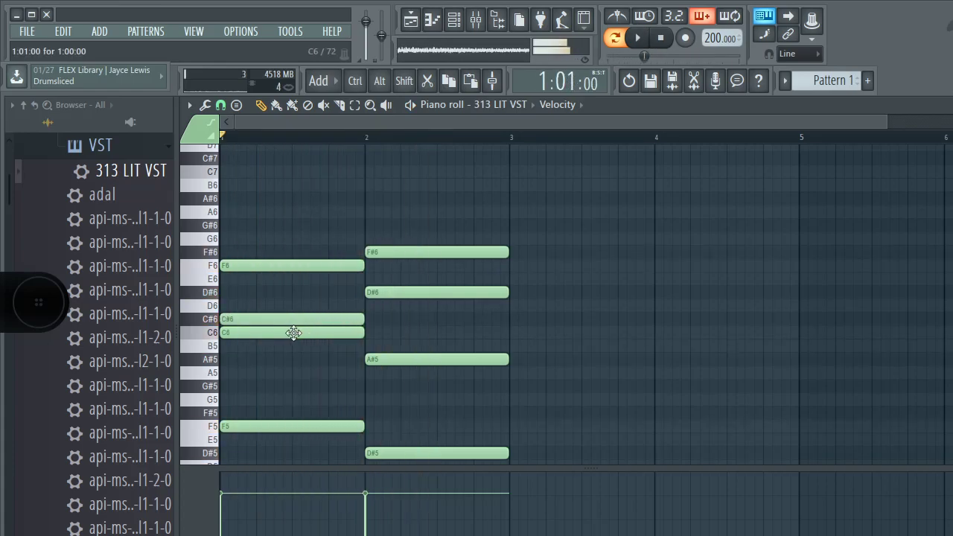
key(space)
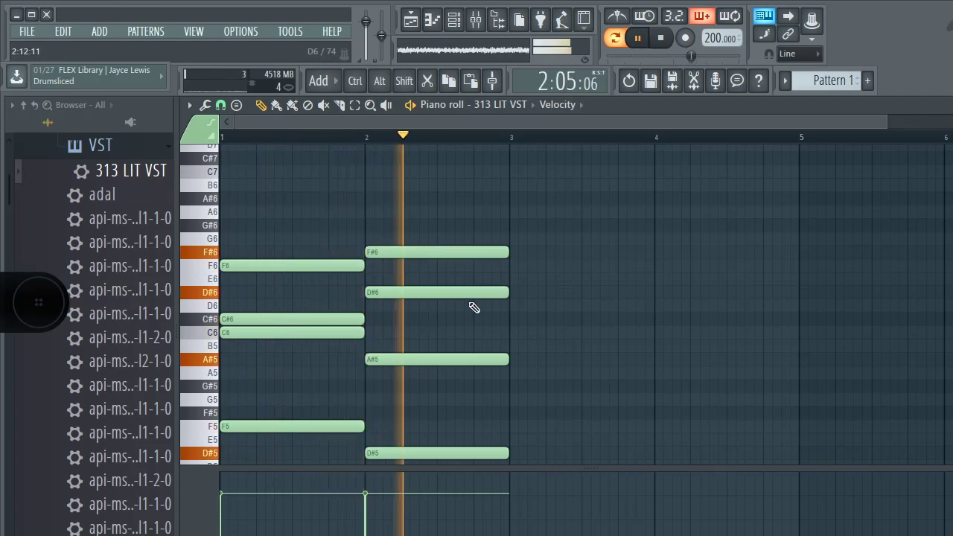
key(space)
Step: Add a one-bar note starting at 2:13:00 and place it on A#5
scroll(471, 307, down, 2)
click(478, 279)
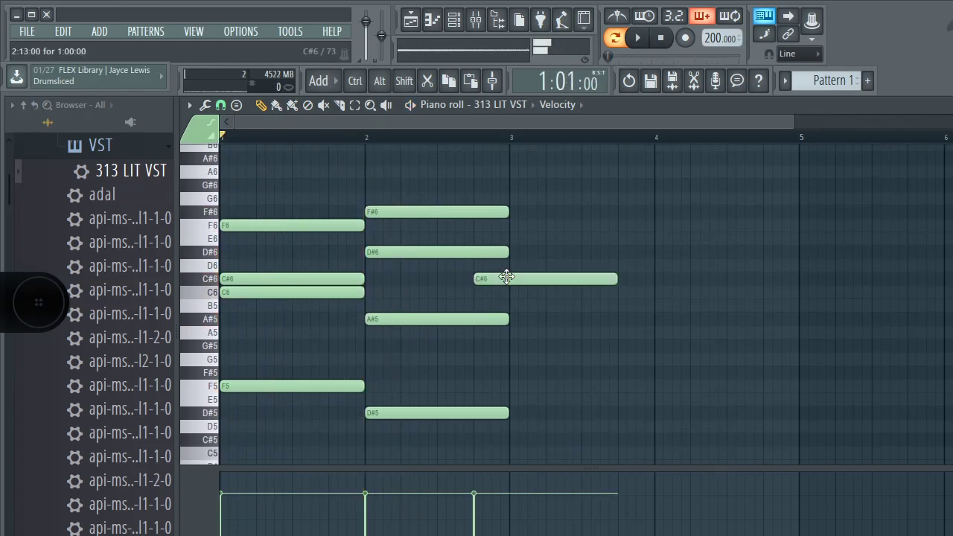
double_click(506, 277)
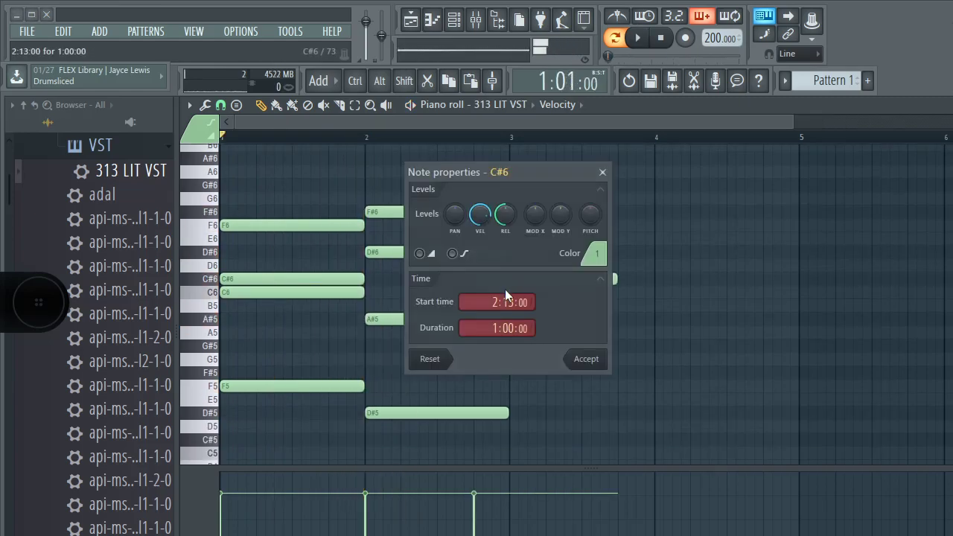
click(603, 173)
drag(528, 288, 529, 325)
Step: Shorten the bar 2 A#5 note to end at 2:13 and trim the following A#5 note to the end of the bar
click(454, 320)
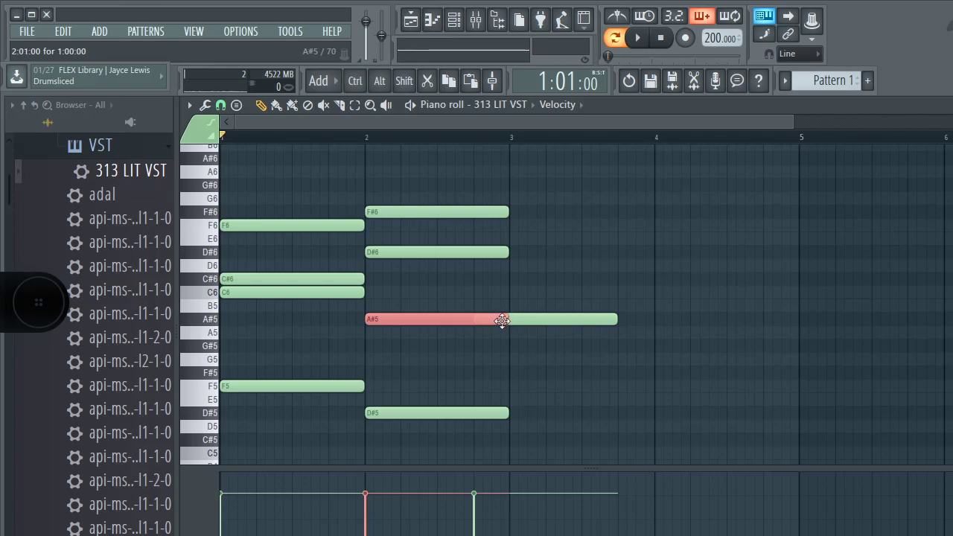
key(space)
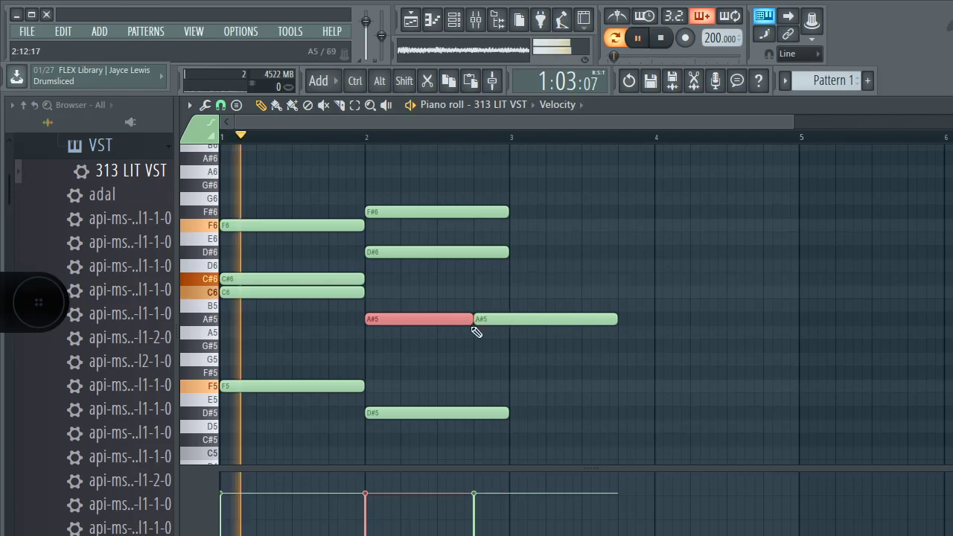
click(614, 318)
drag(615, 318, 511, 331)
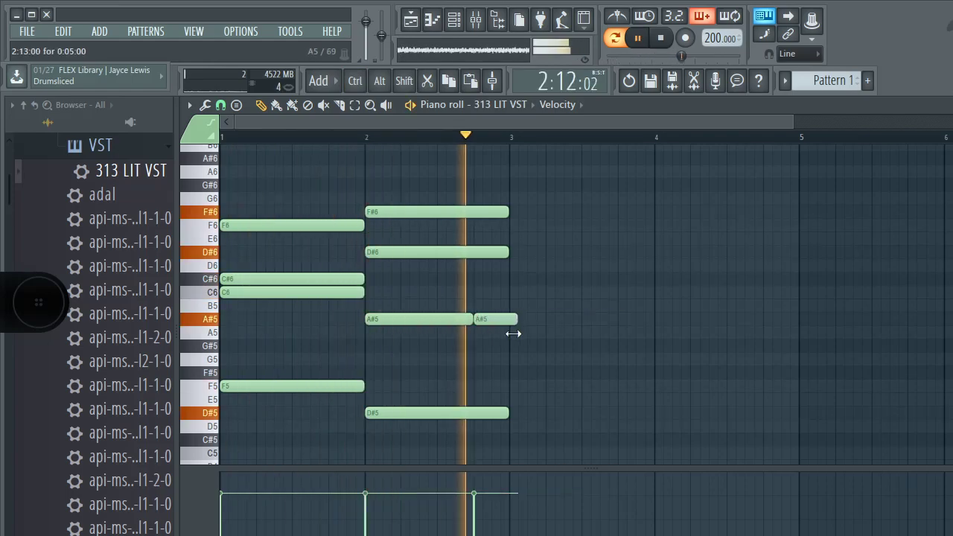
Step: Duplicate the two-bar chord progression into bars 3 and 4 and clear the note selection
drag(542, 428, 348, 233)
ctrl+click(346, 231)
drag(350, 199, 565, 417)
key(ctrl+b)
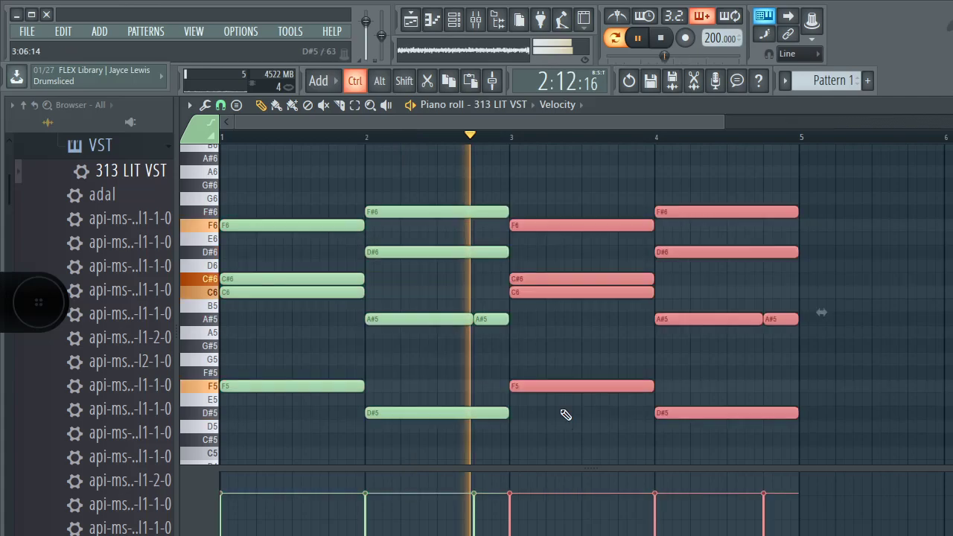
key(space)
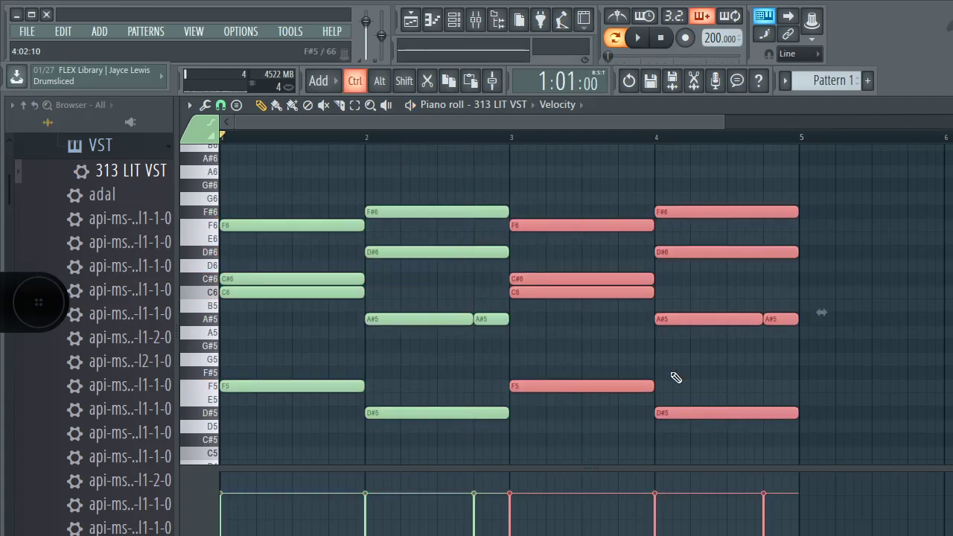
key(ctrl+d)
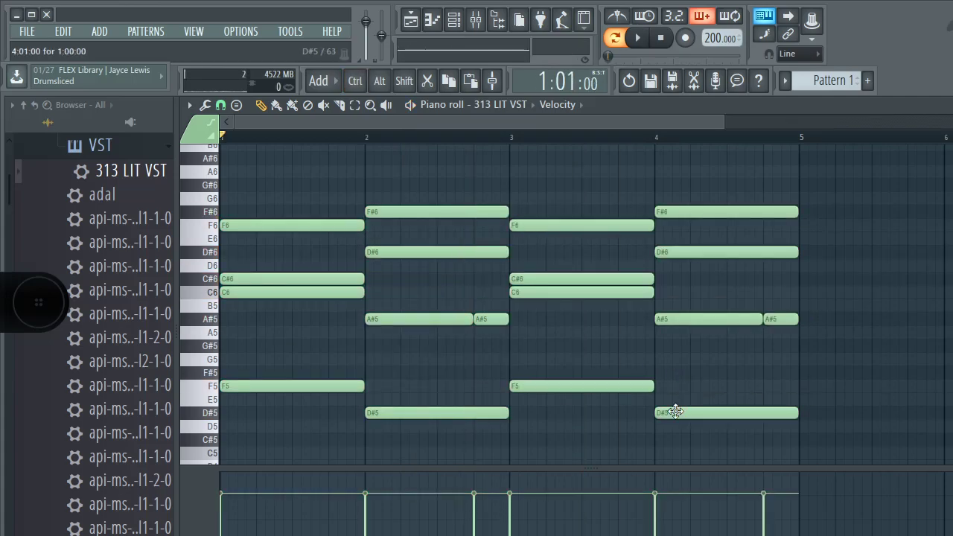
Step: Raise the bar 4 bass note to F5, shorten it to 12 steps, and audition the progression
drag(676, 403, 673, 380)
key(space)
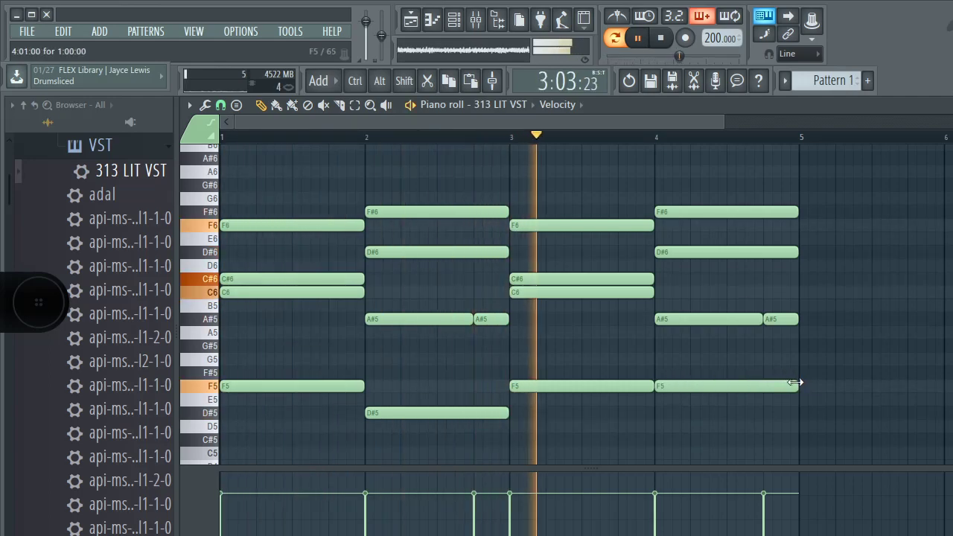
drag(796, 382, 764, 384)
key(space)
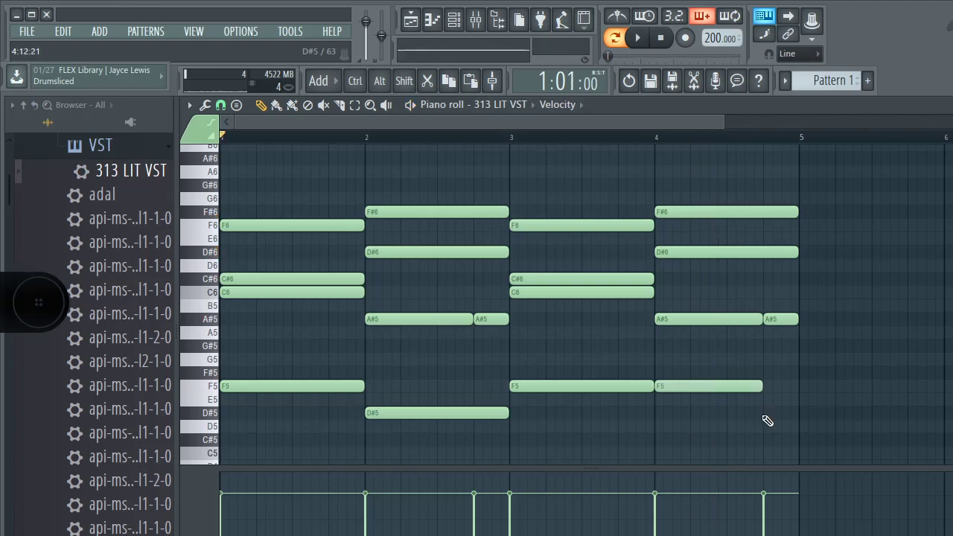
Step: Add two consecutive two-step D#5 notes starting at 4:09 and shorten the bar 4 F5 note to end at 4:09
click(729, 425)
drag(734, 424, 734, 412)
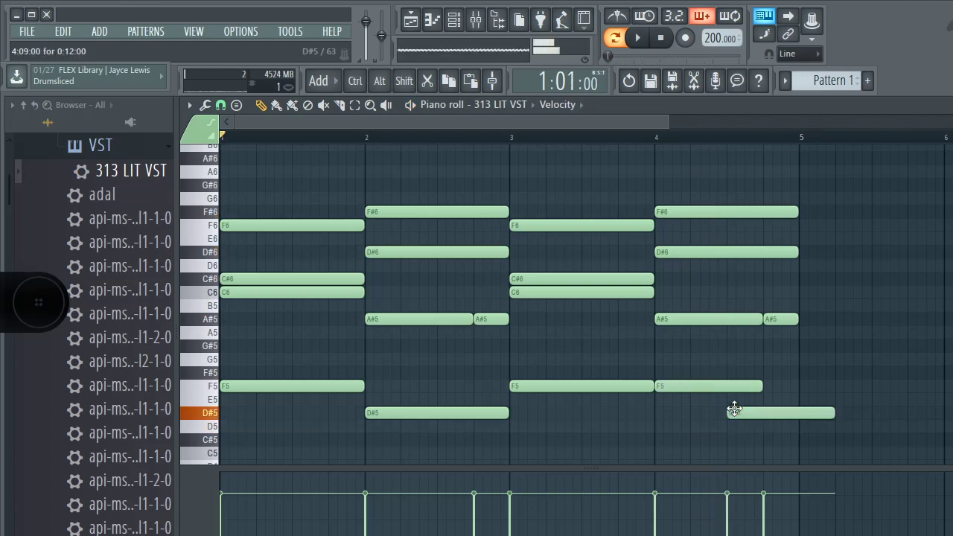
key(space)
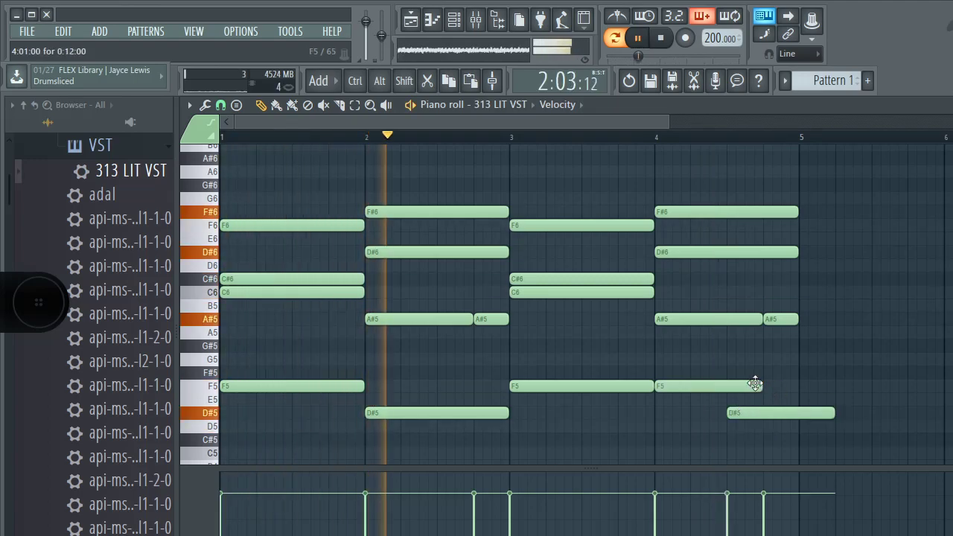
drag(759, 382, 726, 386)
drag(829, 414, 738, 425)
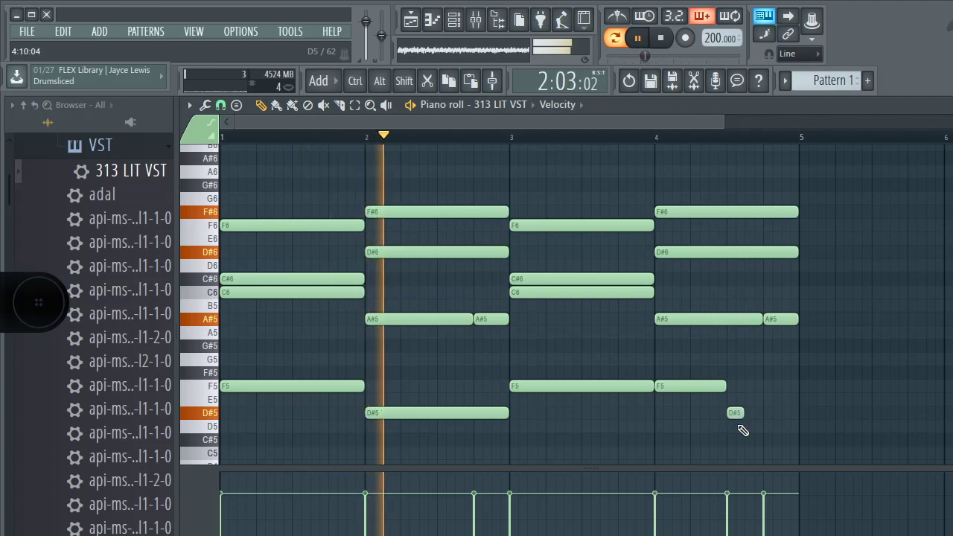
click(749, 414)
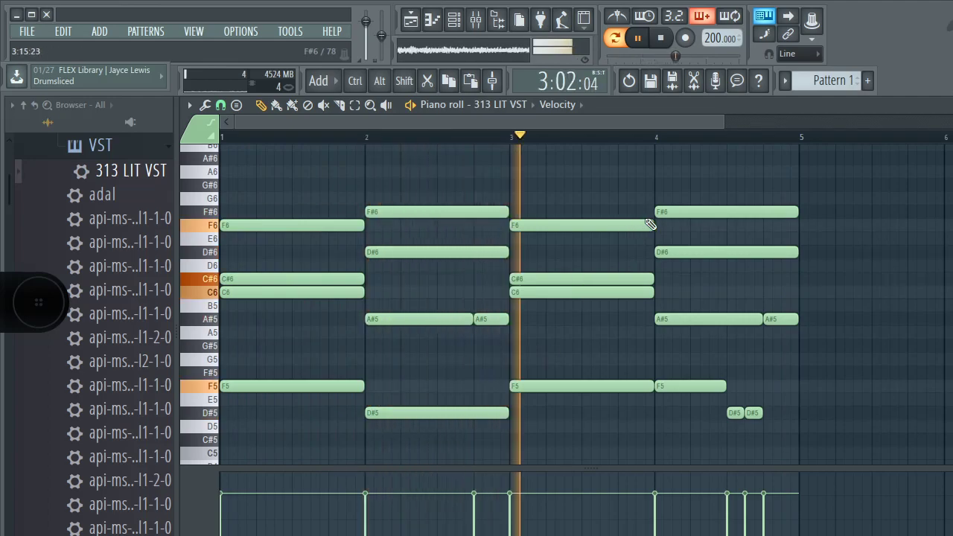
Step: Split the bar 3 F6 note into a six-step note and a second F6 note lasting to the end of the bar
key(space)
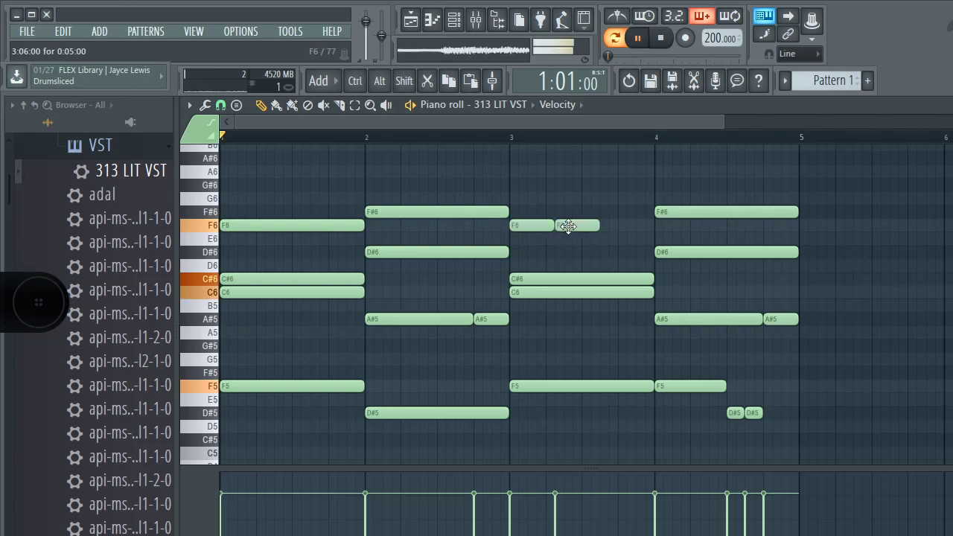
drag(601, 225, 650, 241)
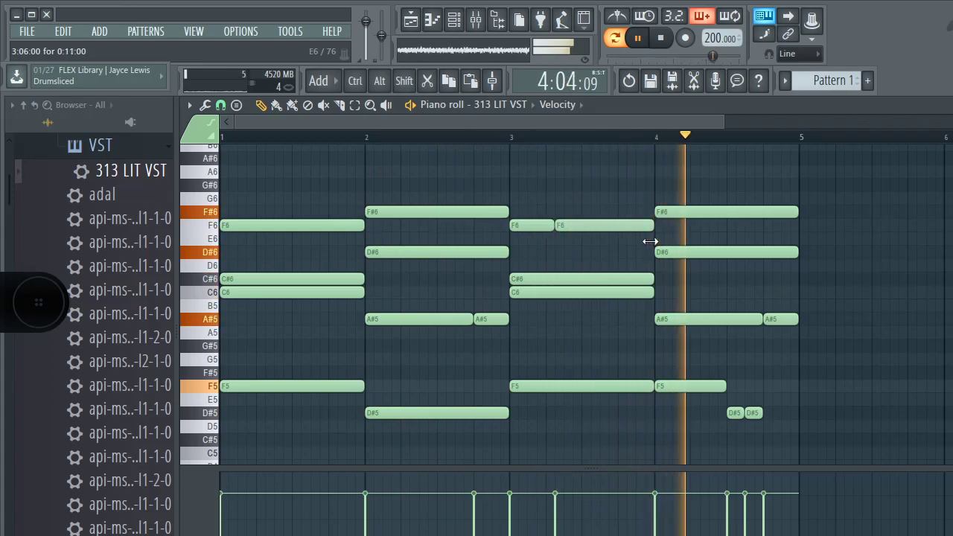
drag(578, 228, 559, 236)
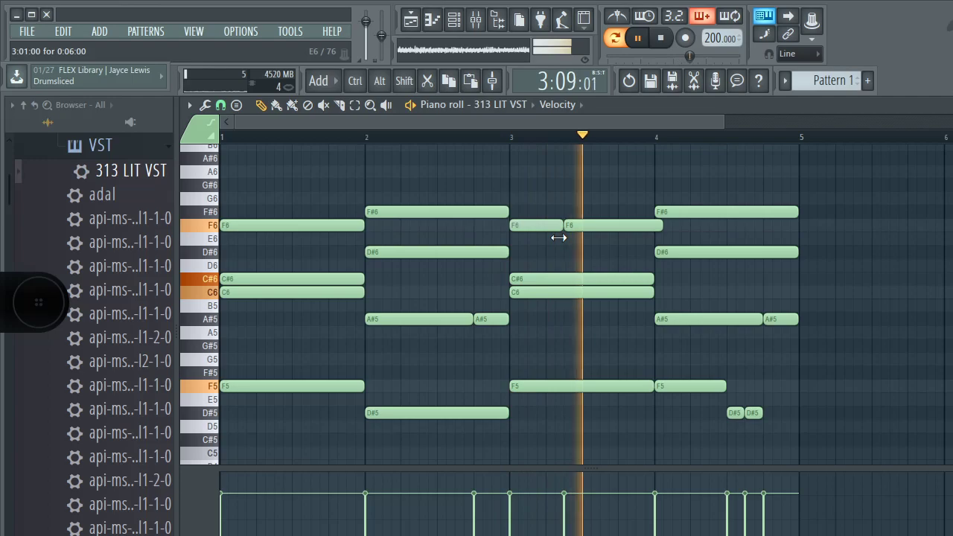
drag(658, 225, 645, 228)
Step: Try the whole four-bar progression one semitone higher and move it back down
scroll(569, 253, up, 1)
key(space)
key(shift+Up)
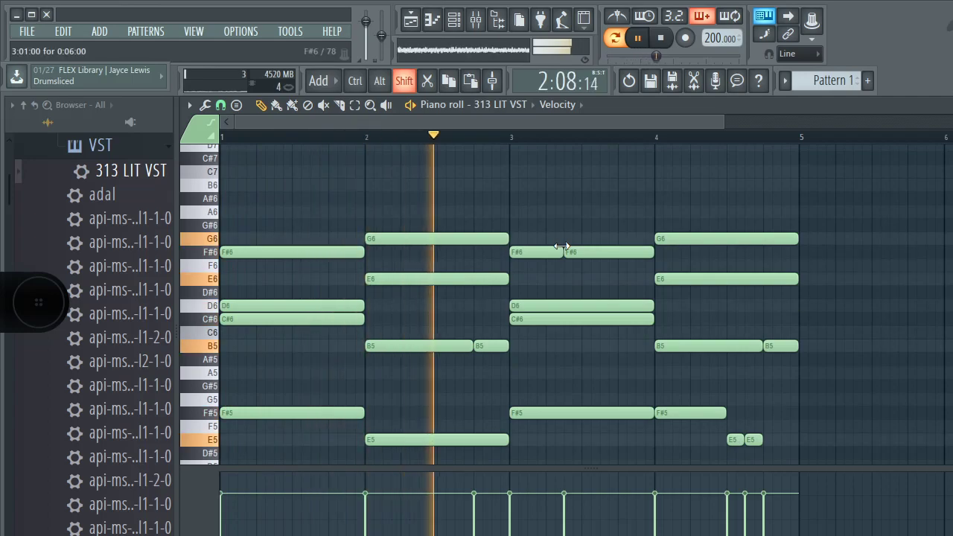
key(shift+Down)
Step: Transpose the whole four-bar progression down one semitone and audition it
key(space)
key(shift+Down)
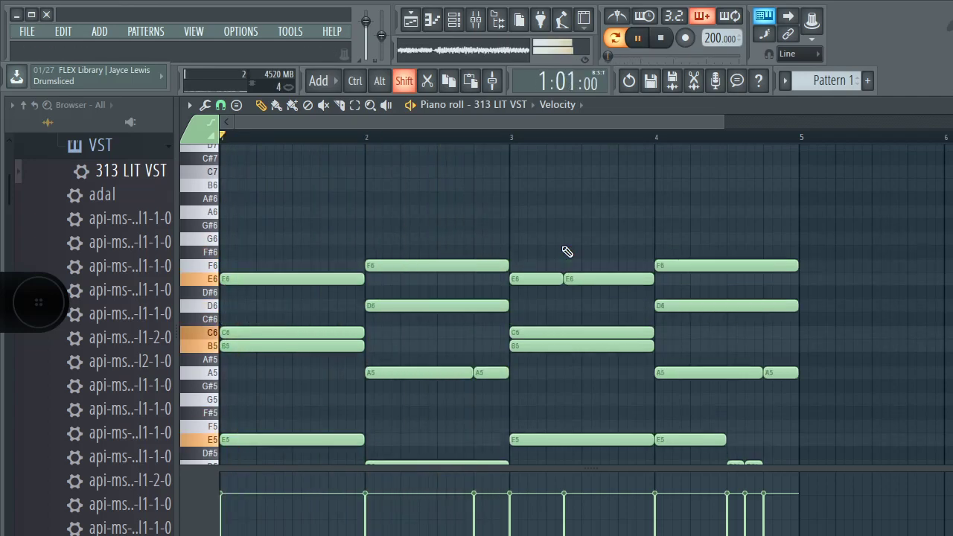
scroll(564, 249, down, 3)
scroll(562, 247, up, 1)
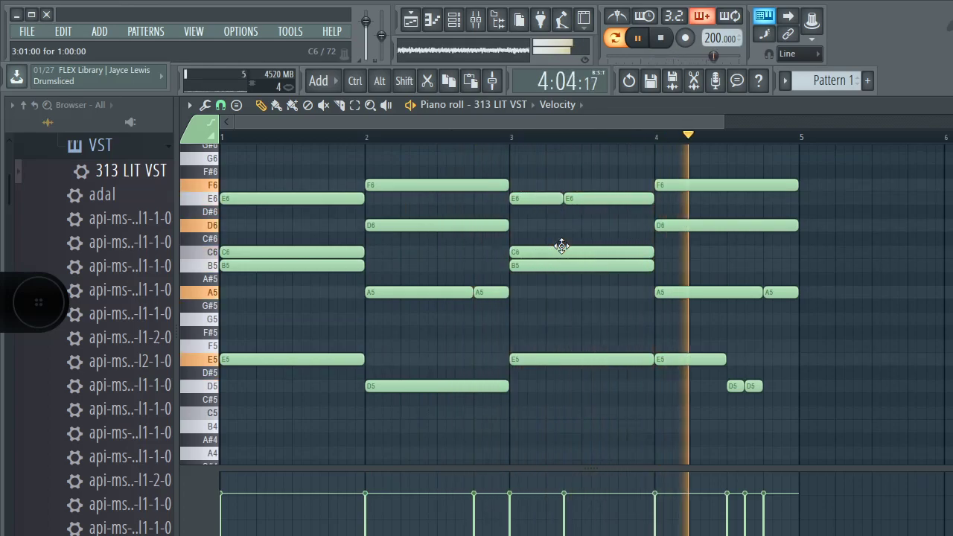
scroll(564, 248, up, 4)
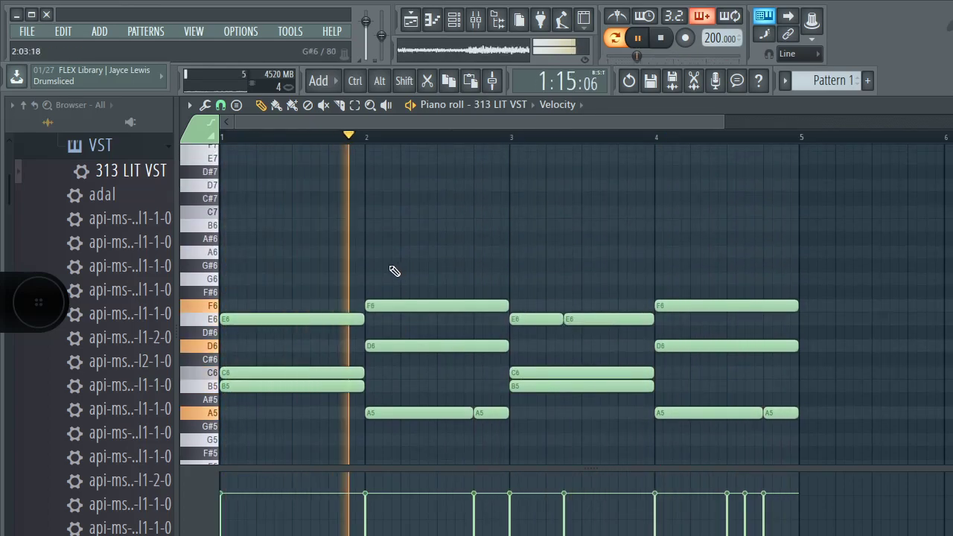
Step: Add ten-step melody notes at 1:05 and 1:10 above the bar 1 chord, raising the first one to G6
key(space)
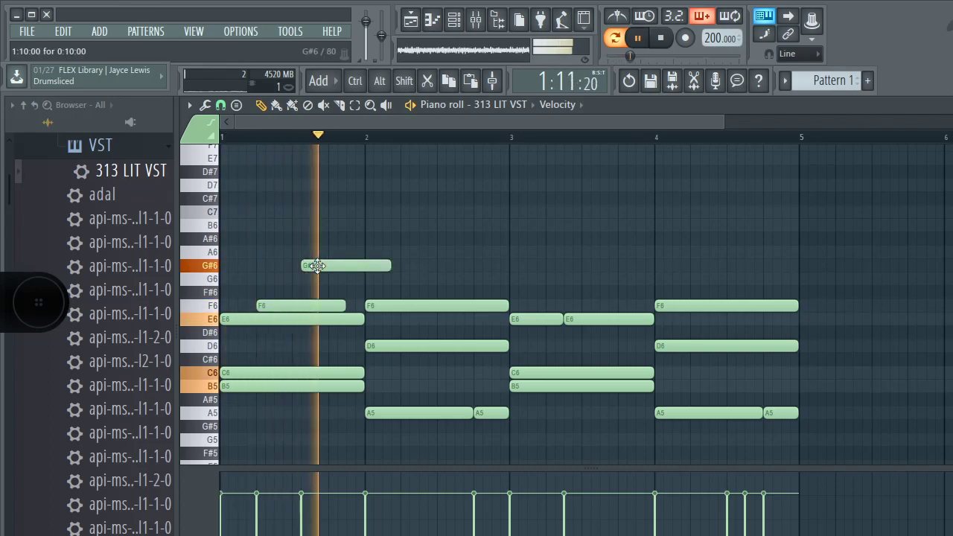
drag(270, 308, 271, 293)
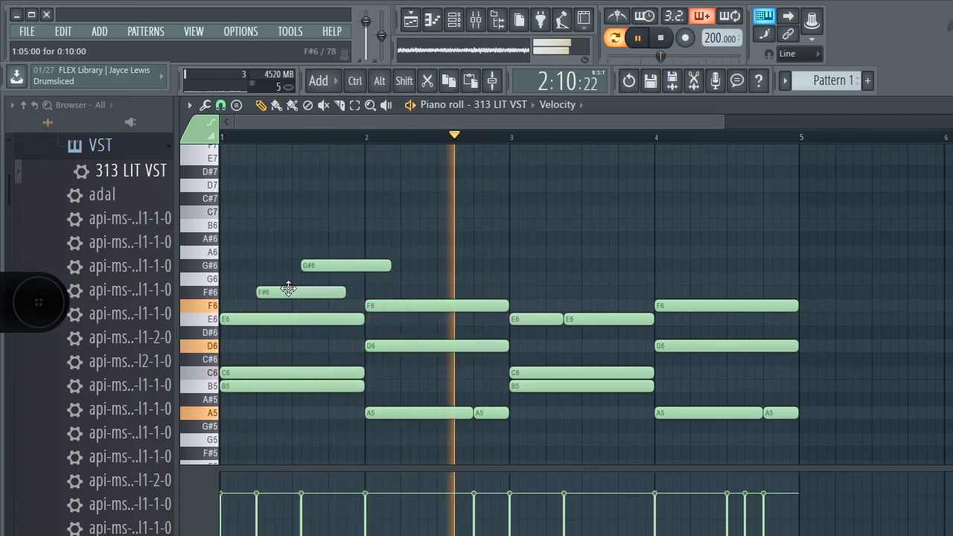
key(space)
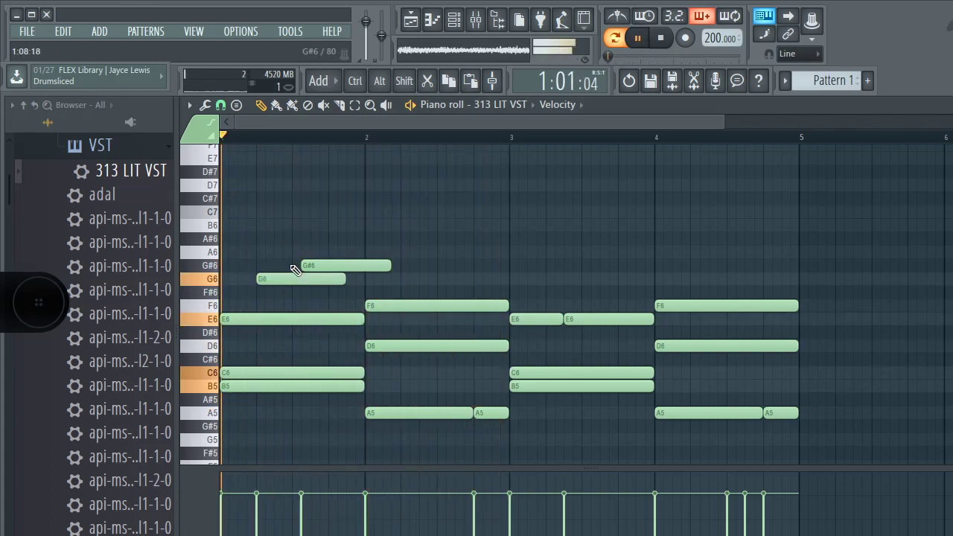
key(space)
Step: Move the second bar 1 melody note to A6 at 1:09, and add a ten-step G6 note at 3:09
drag(315, 265, 314, 239)
key(space)
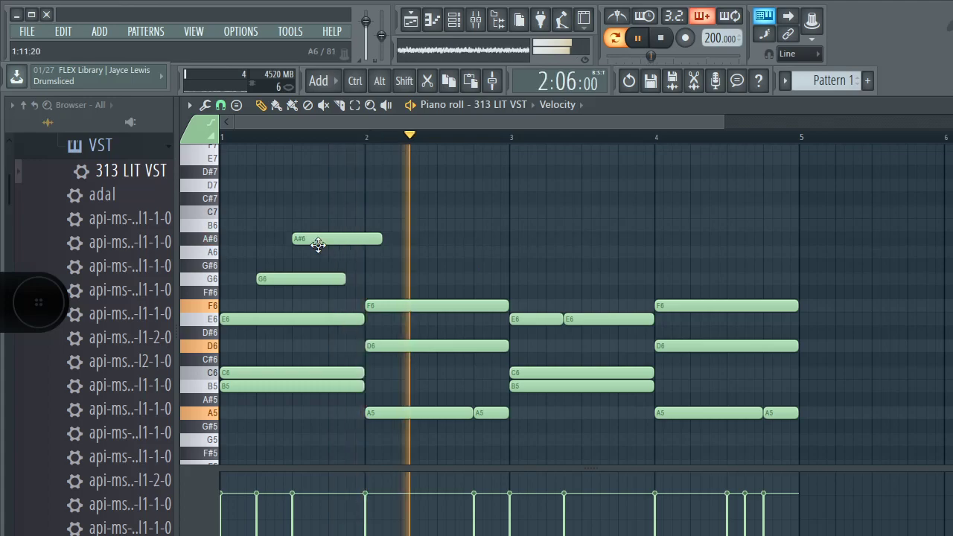
drag(315, 249, 315, 257)
key(space)
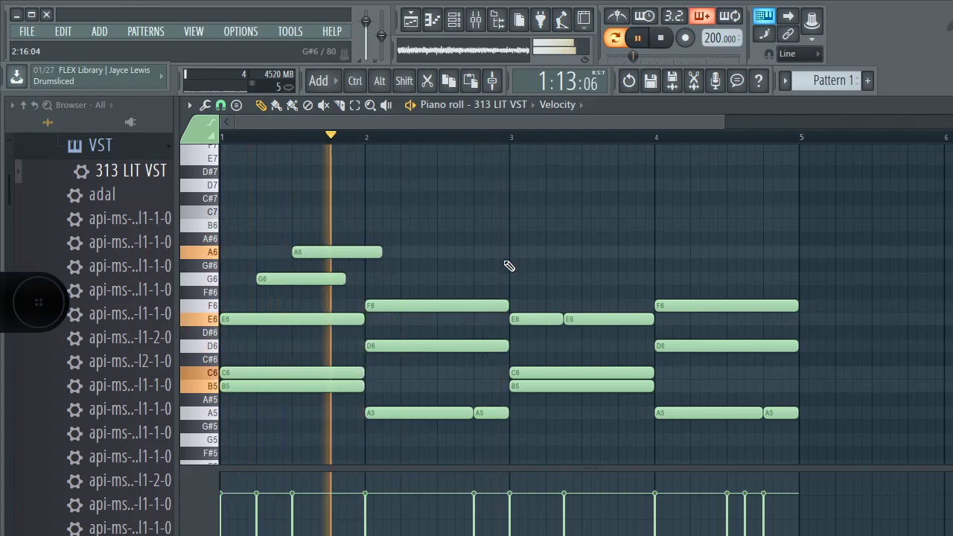
click(551, 265)
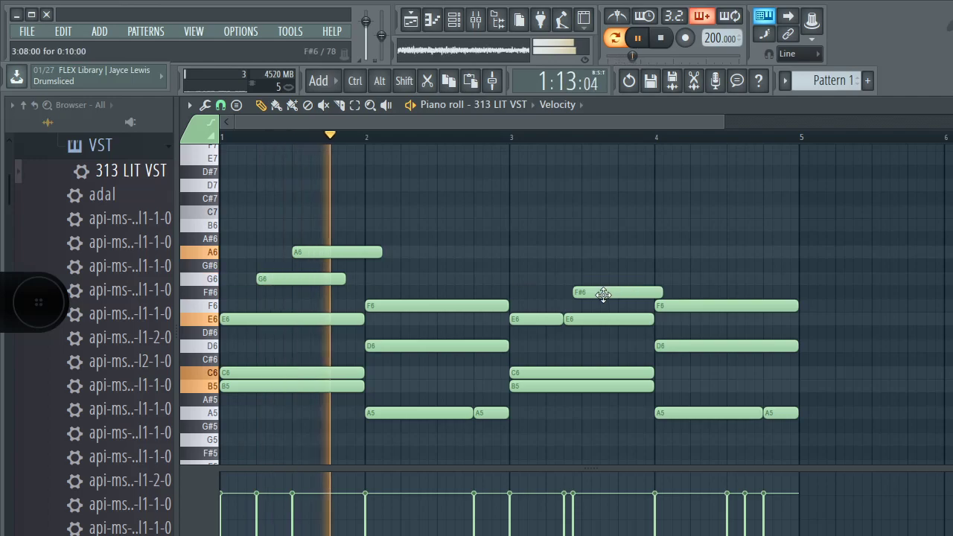
mouse_move(604, 294)
mouse_down()
mouse_move(612, 295)
mouse_move(611, 278)
mouse_up()
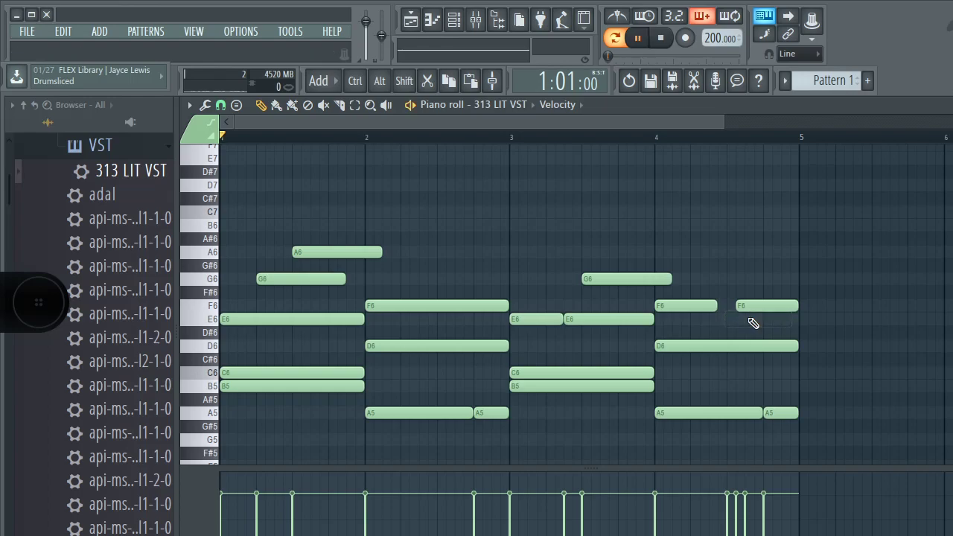
Step: Split the bar 4 F6 note into an eight-step note and a second F6 note from 4:09 to the end of the bar
drag(718, 311, 734, 317)
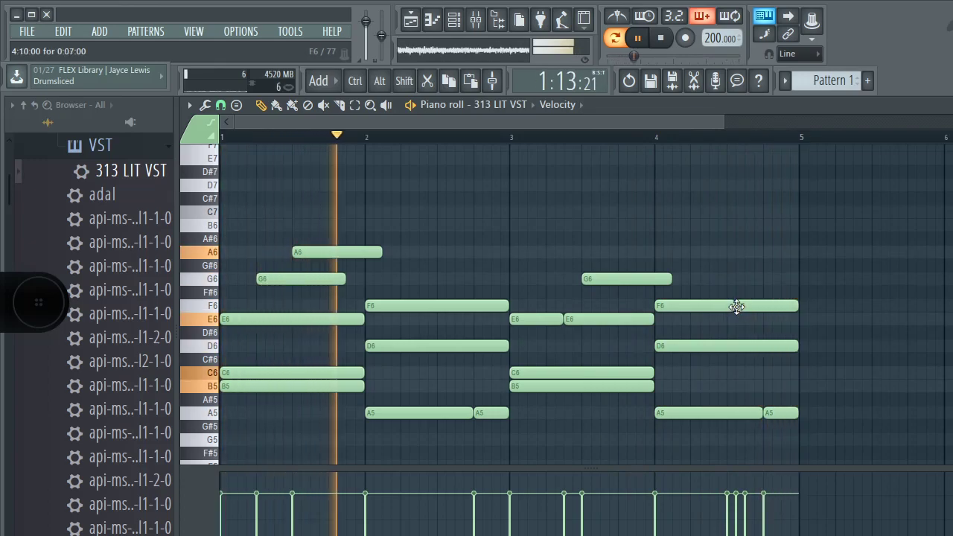
drag(736, 306, 762, 310)
key(space)
key(space)
drag(798, 305, 724, 308)
ctrl+click(703, 308)
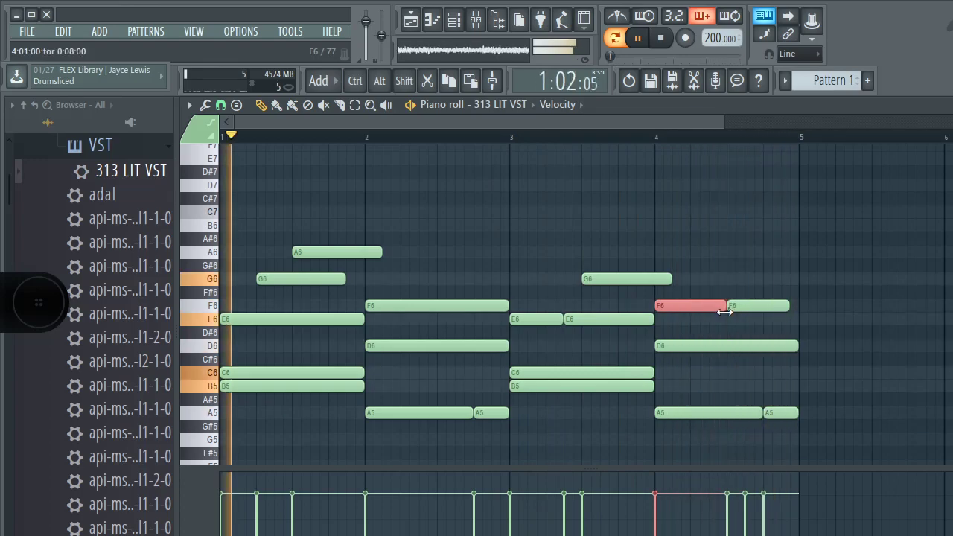
drag(790, 306, 800, 307)
Step: Raise the system volume to 64
key(XF86AudioRaiseVolume)
key(XF86AudioRaiseVolume)
key(XF86AudioRaiseVolume)
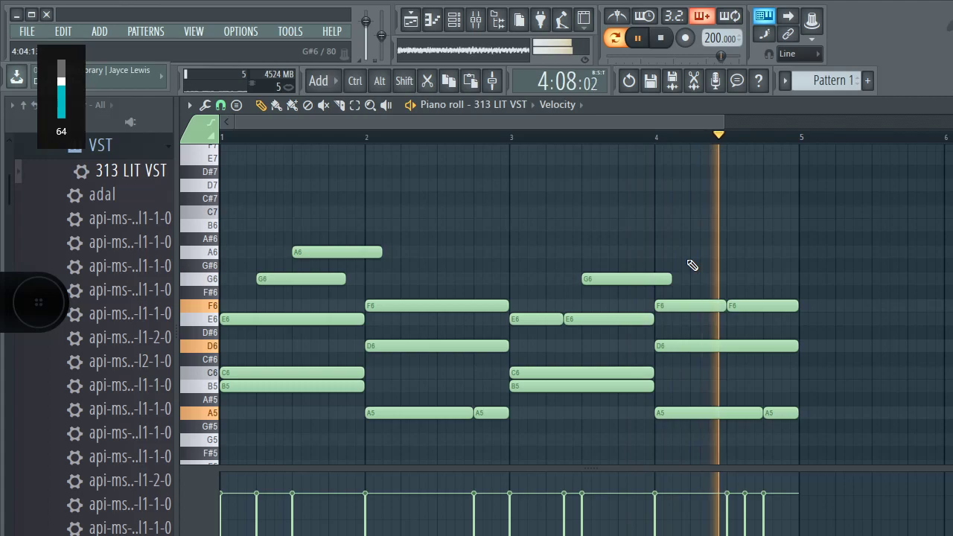
Step: Transpose all notes of the melody and chords down one semitone during playback
scroll(687, 261, down, 3)
key(shift+Down)
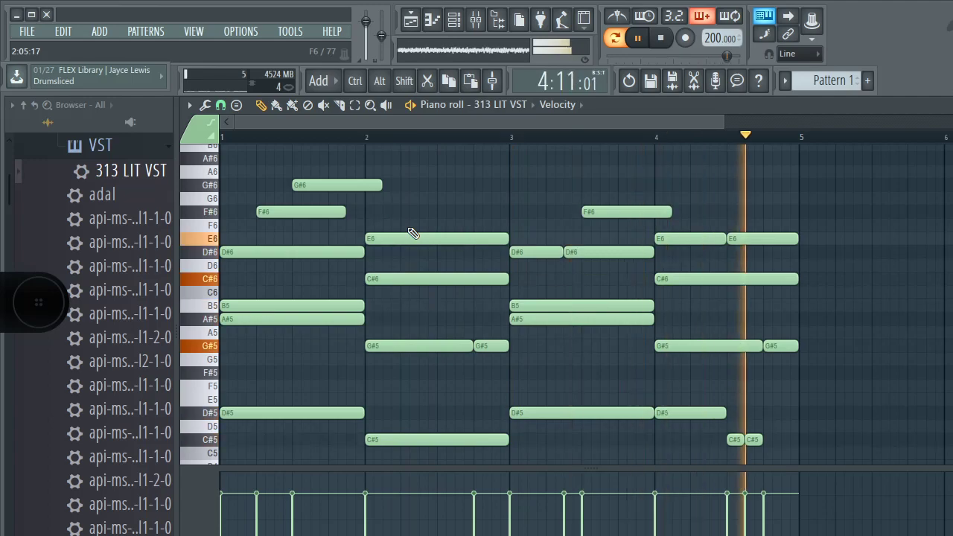
scroll(413, 233, up, 4)
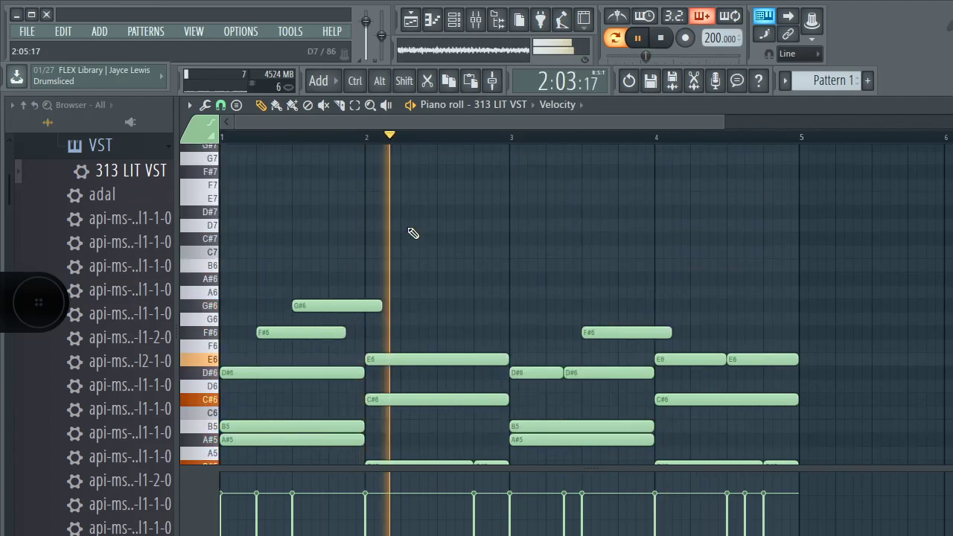
Step: Show the channel rack, check the preset loaded in the 313 LIT VST instrument, and close the plugin window
click(476, 20)
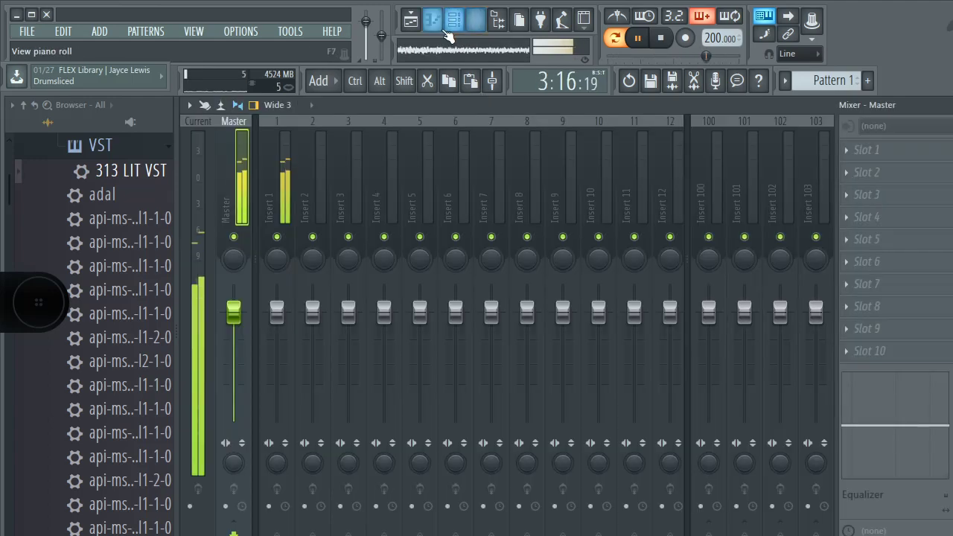
click(445, 31)
click(453, 30)
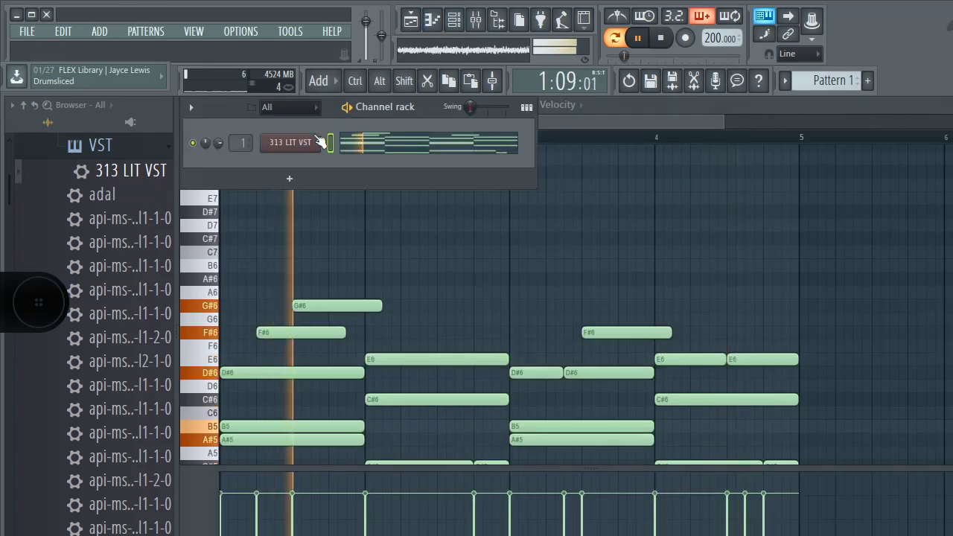
click(320, 141)
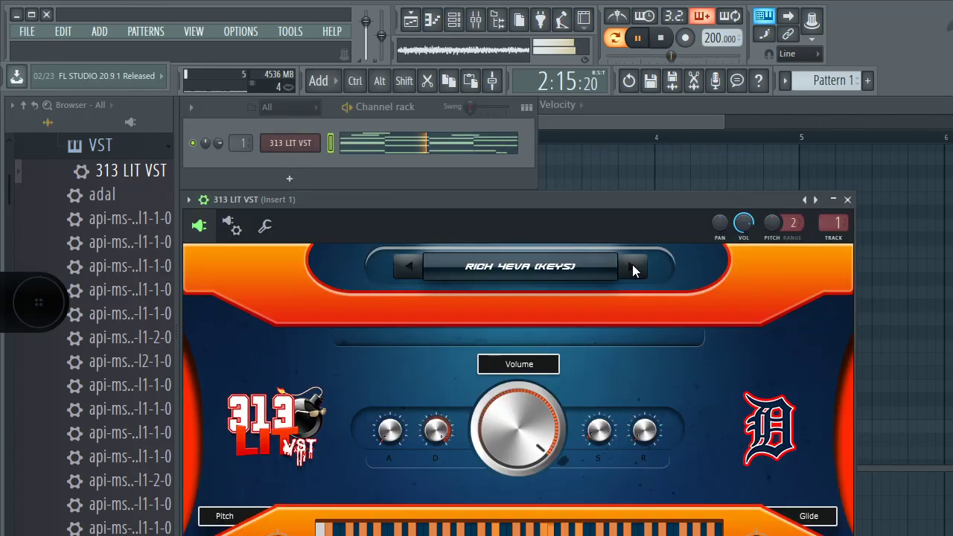
click(847, 201)
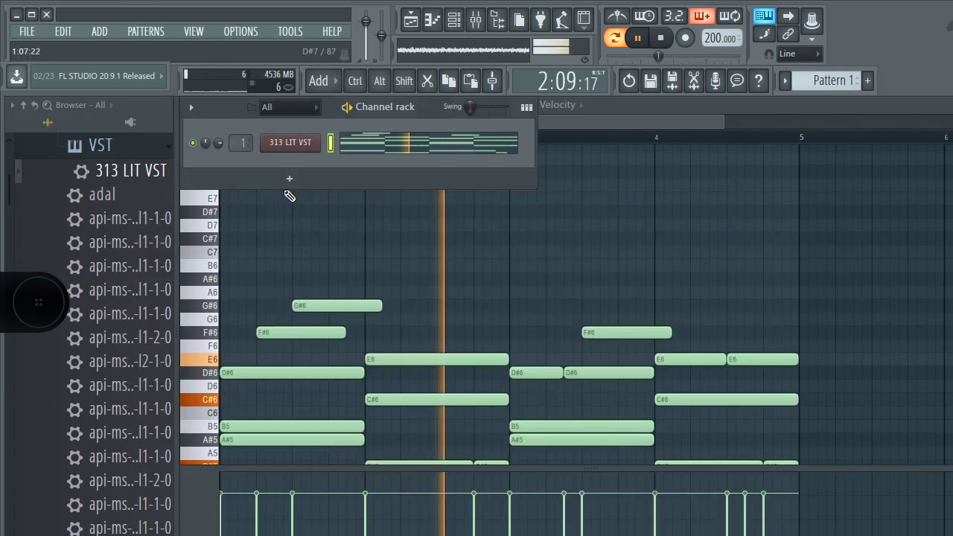
Step: Audition the presets following Rich 4Eva in the 313 LIT VST, load Better Made (KEYS), and close the plugin window
click(319, 148)
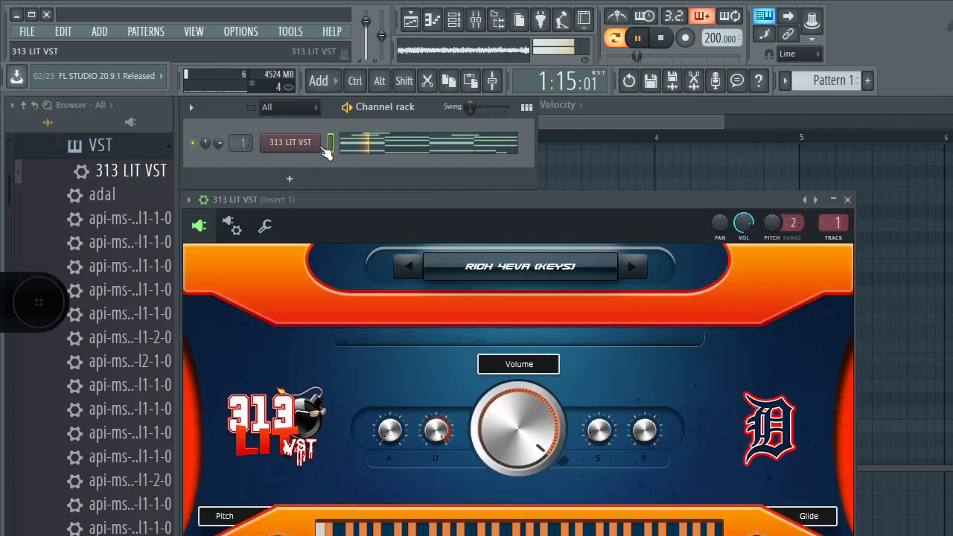
click(630, 269)
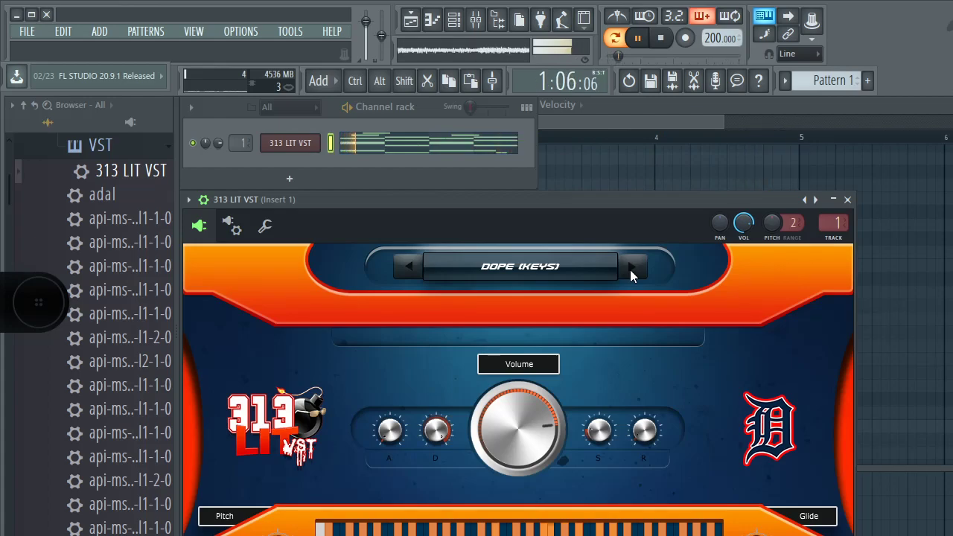
click(630, 269)
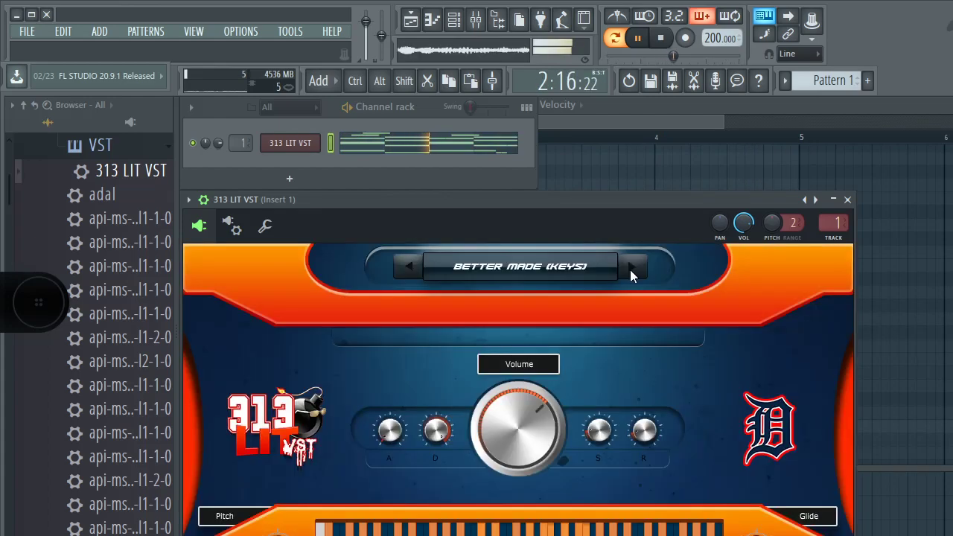
click(630, 270)
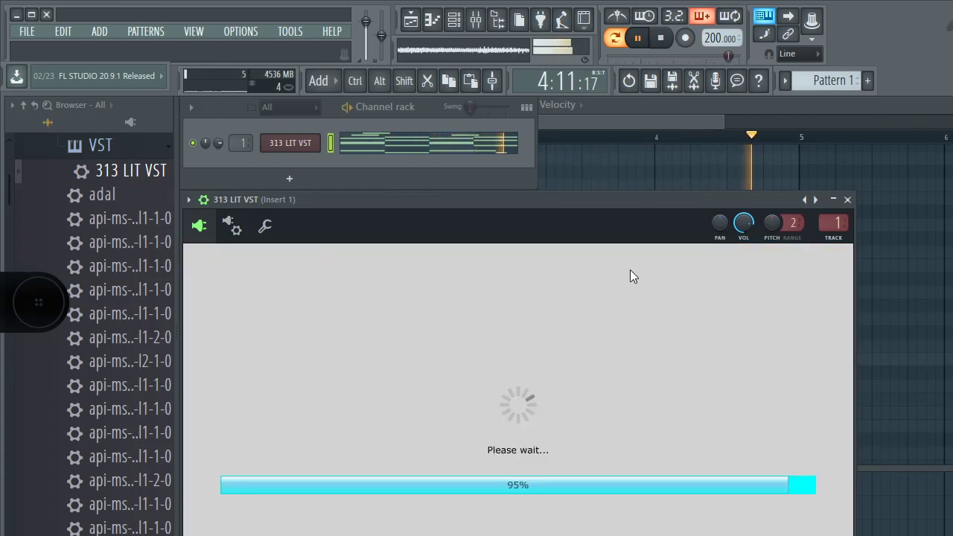
click(412, 271)
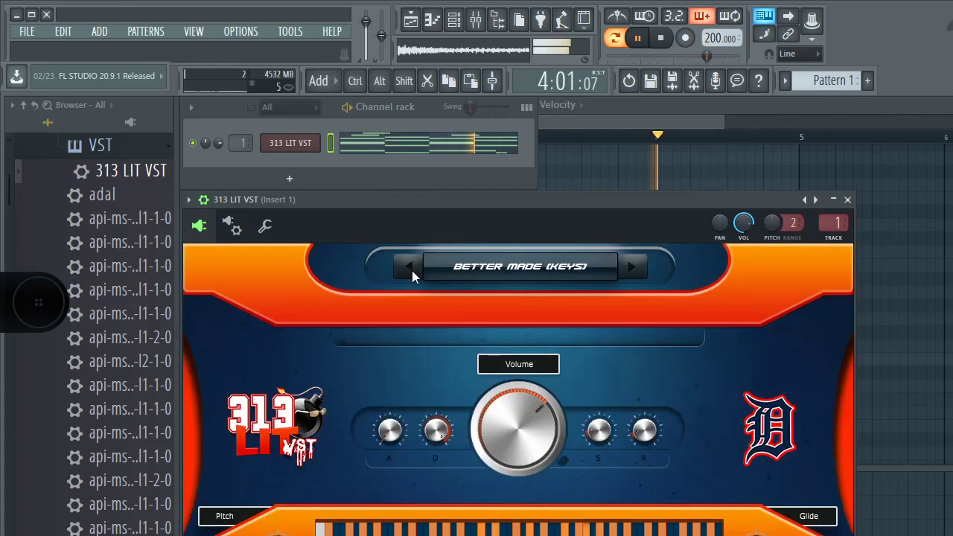
click(840, 201)
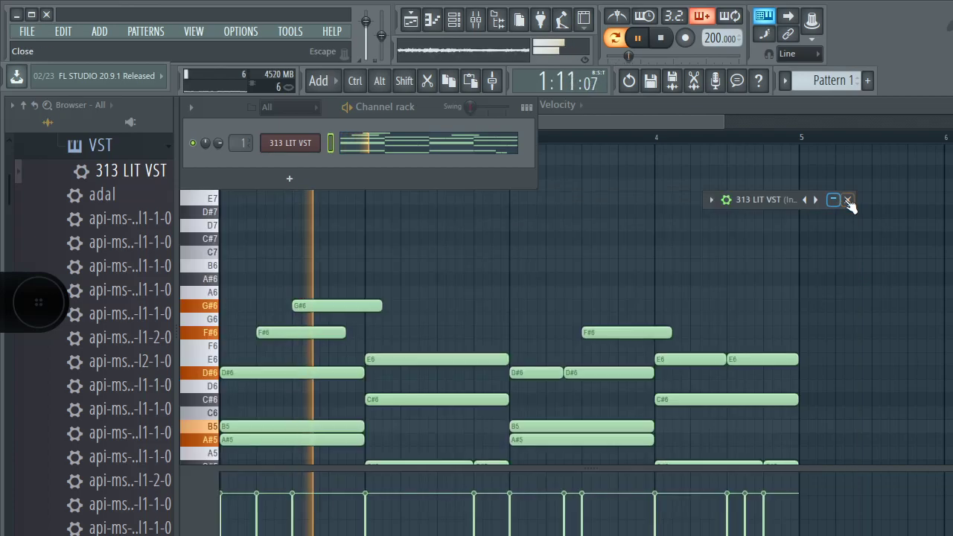
click(846, 200)
Step: Clone the 313 LIT VST channel and route the clone to mixer track 2
right_click(306, 144)
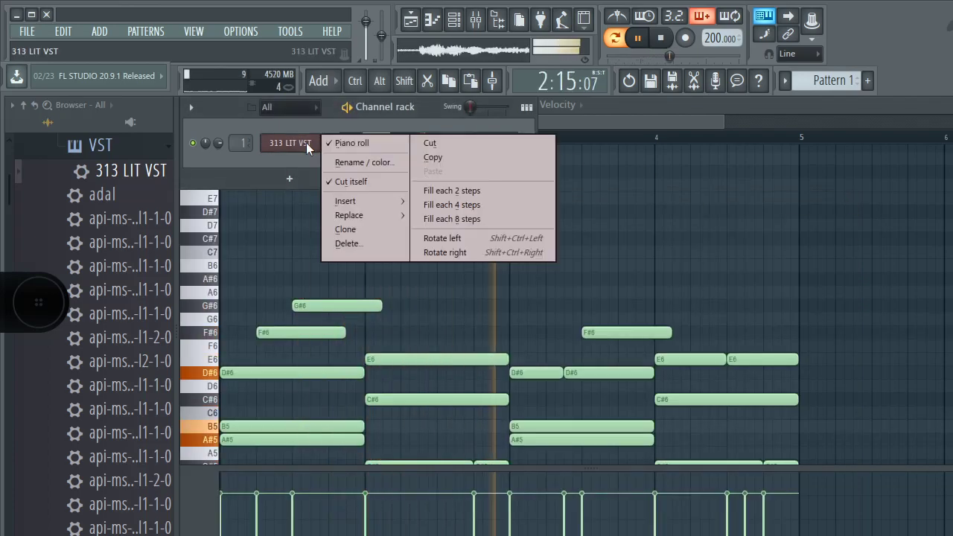
click(390, 230)
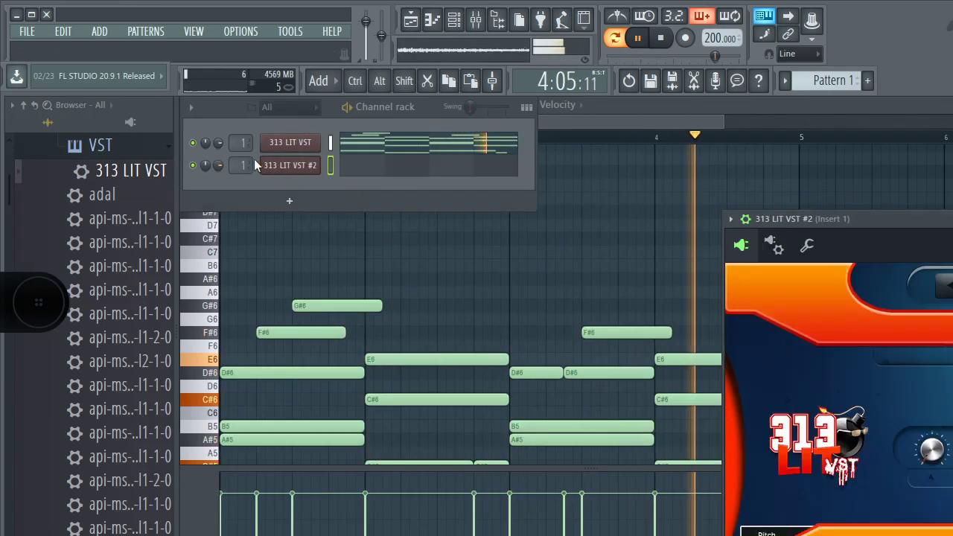
drag(242, 164, 242, 185)
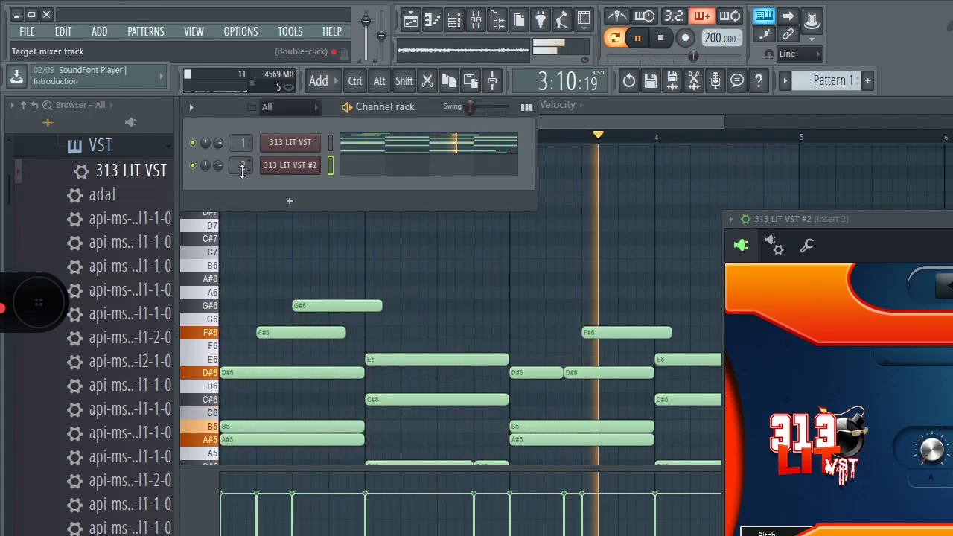
drag(839, 219, 268, 198)
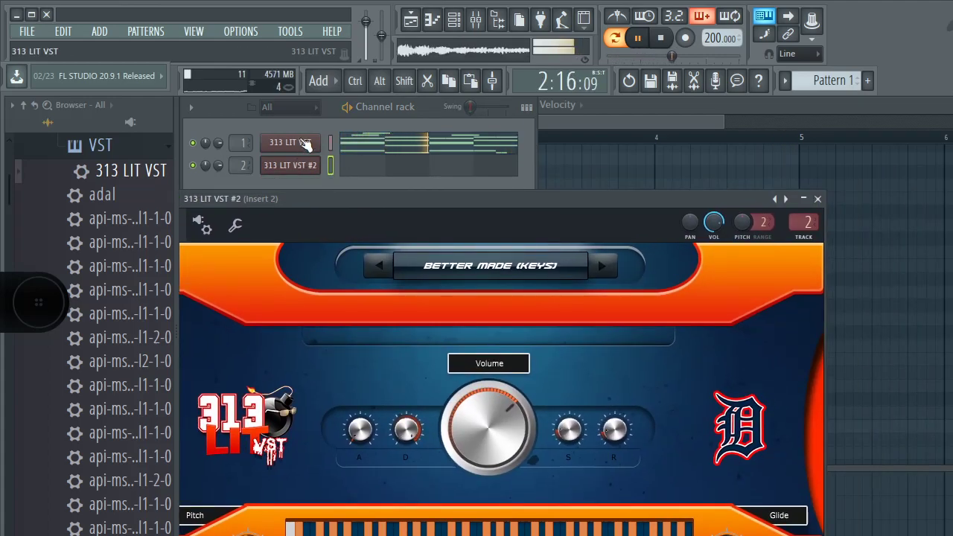
Step: Copy the notes of the 313 LIT VST channel into the 313 LIT VST #2 channel
right_click(320, 138)
click(429, 159)
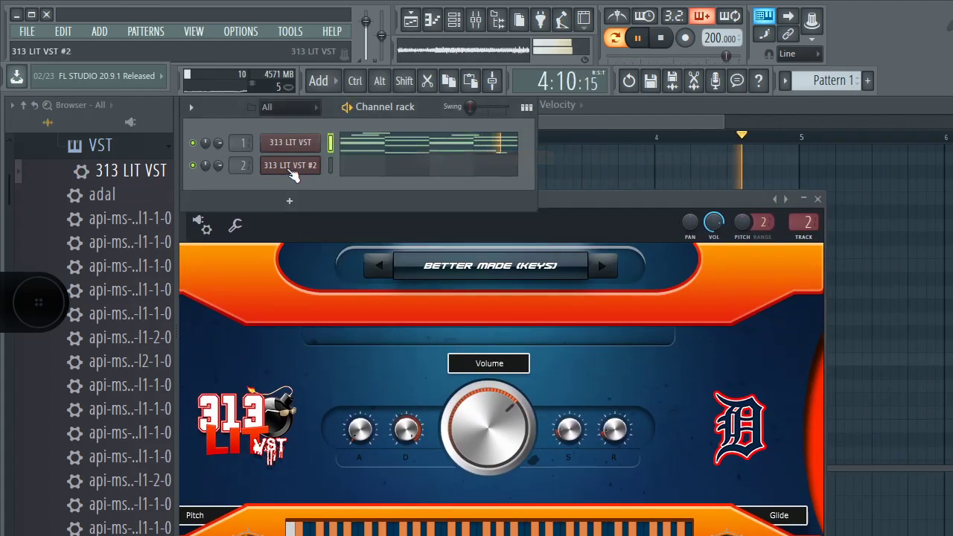
click(292, 174)
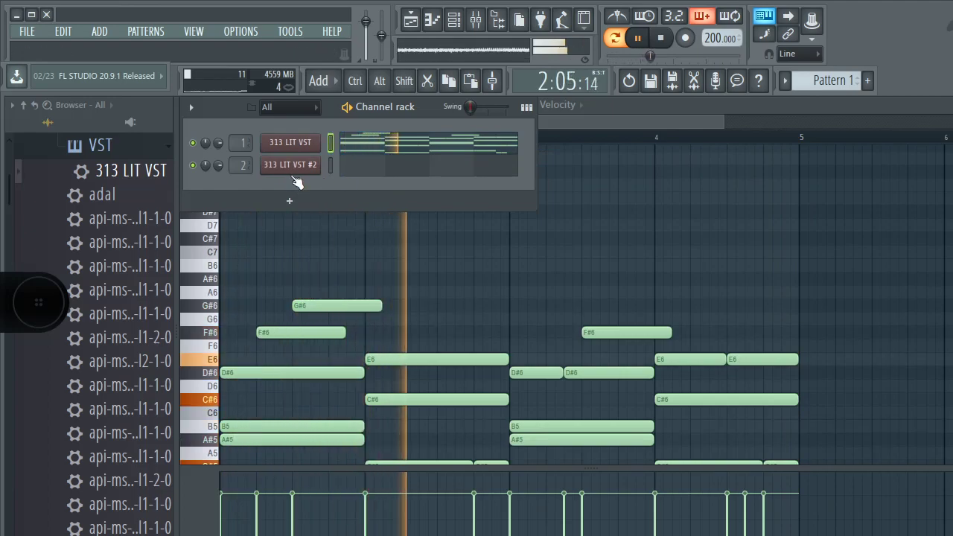
click(290, 172)
right_click(289, 169)
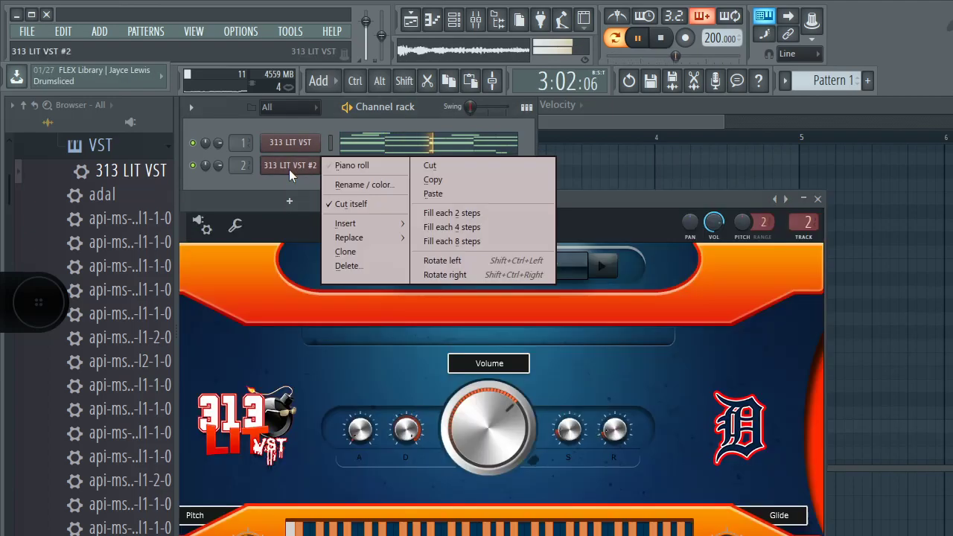
click(460, 192)
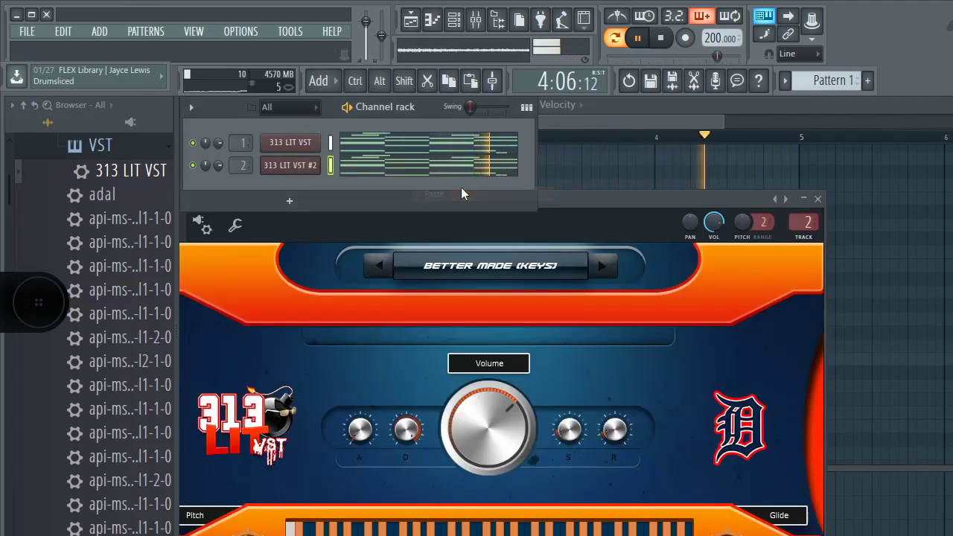
Step: Step back through the presets in 313 LIT VST #2 to Boss Up (KEYS)
click(366, 262)
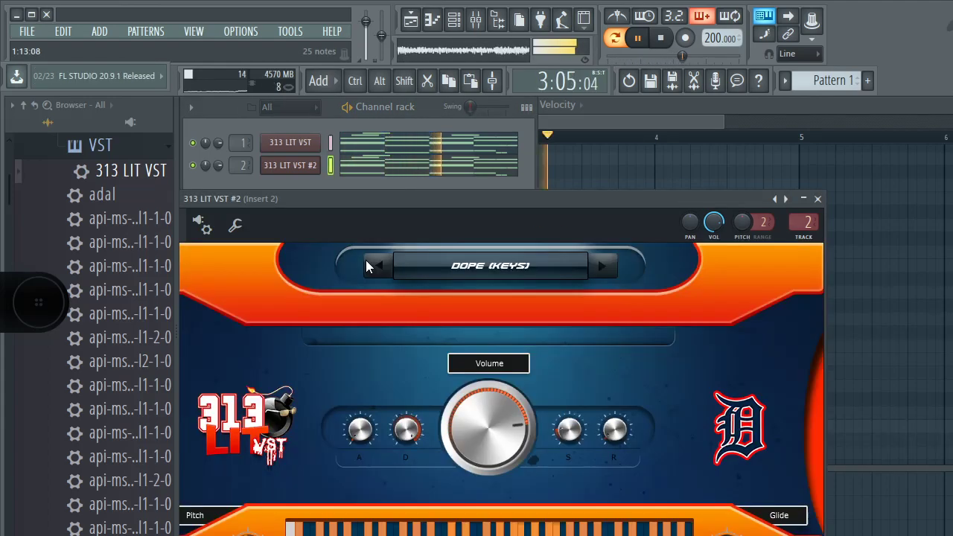
click(366, 262)
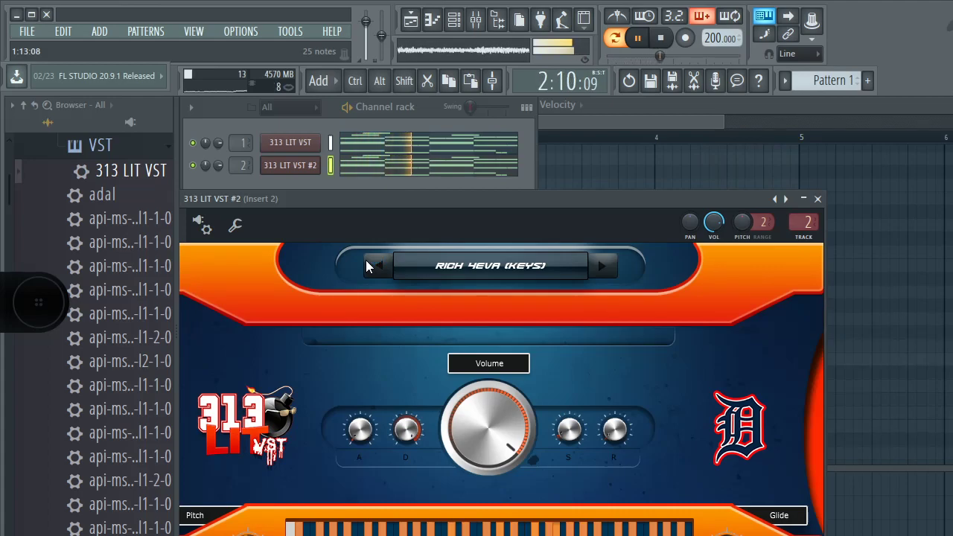
click(366, 266)
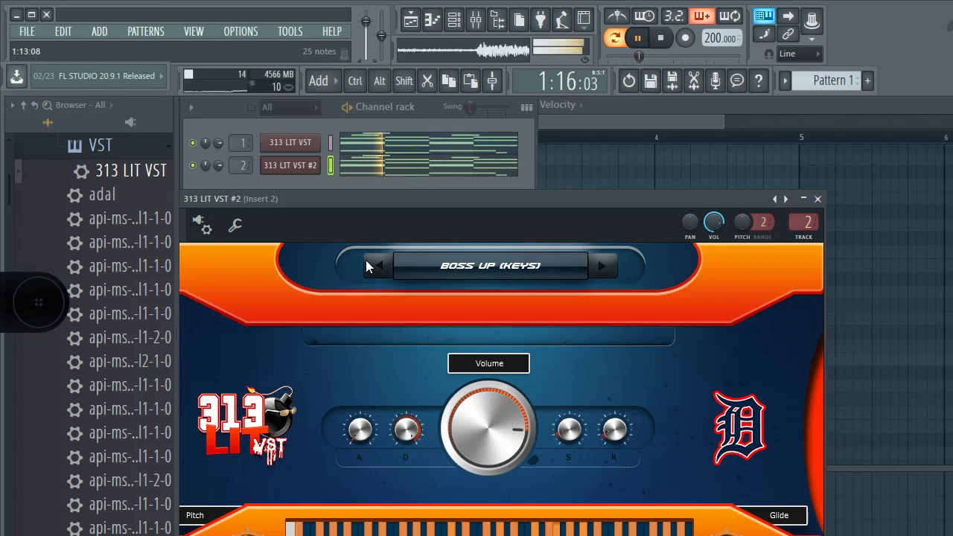
Step: Raise the 313 LIT VST #2 notes one octave and arpeggiate them with the Normal pattern, range 1 and Time sync, at four notes per bar
click(425, 176)
key(ctrl)
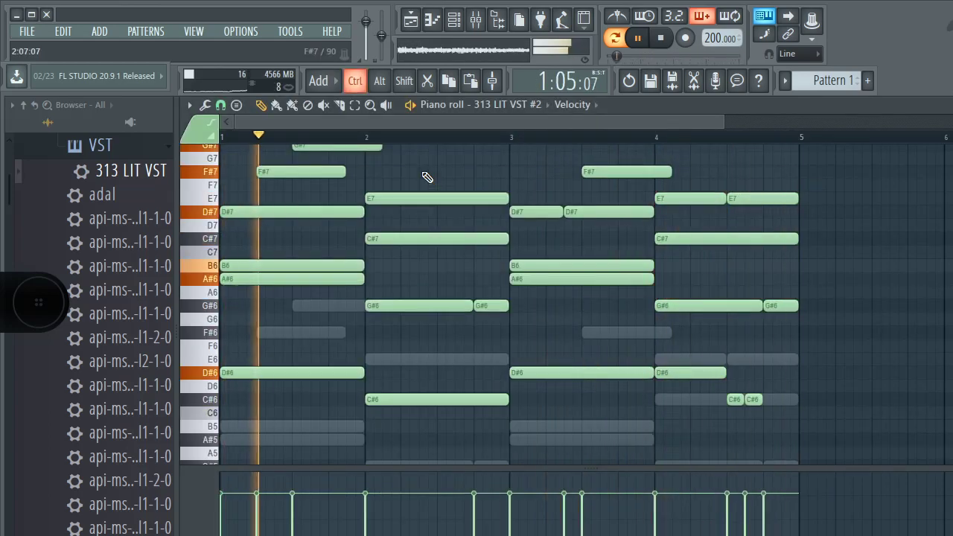
key(alt)
key(alt+a)
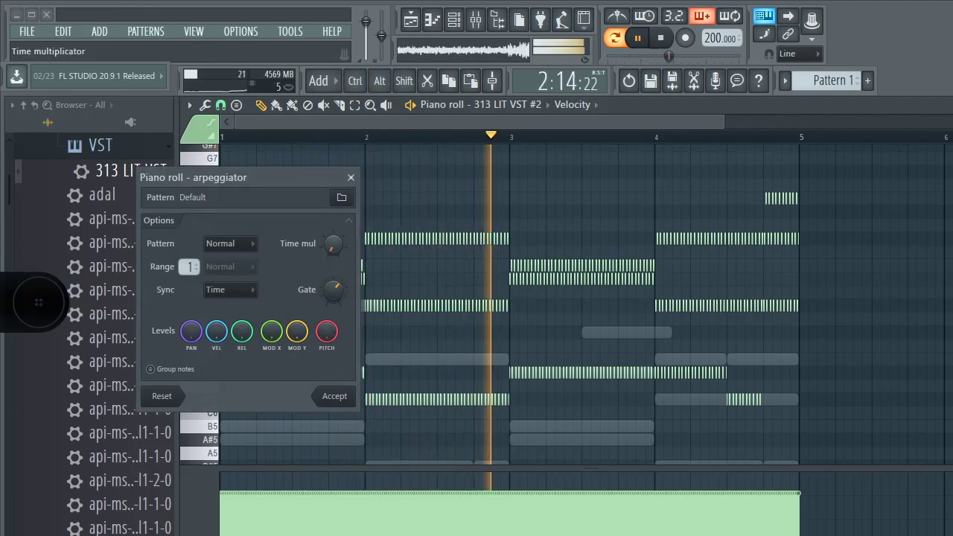
drag(332, 246, 328, 249)
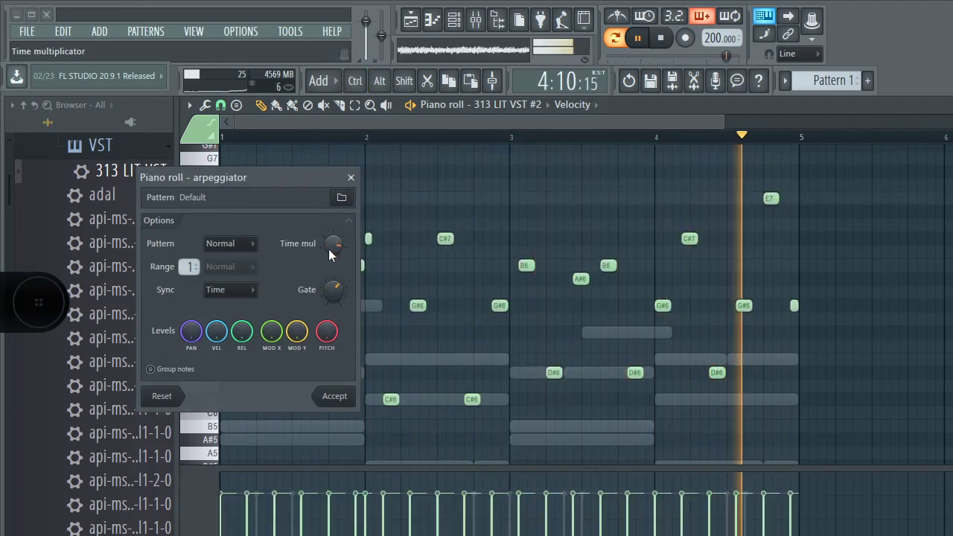
drag(335, 247, 334, 246)
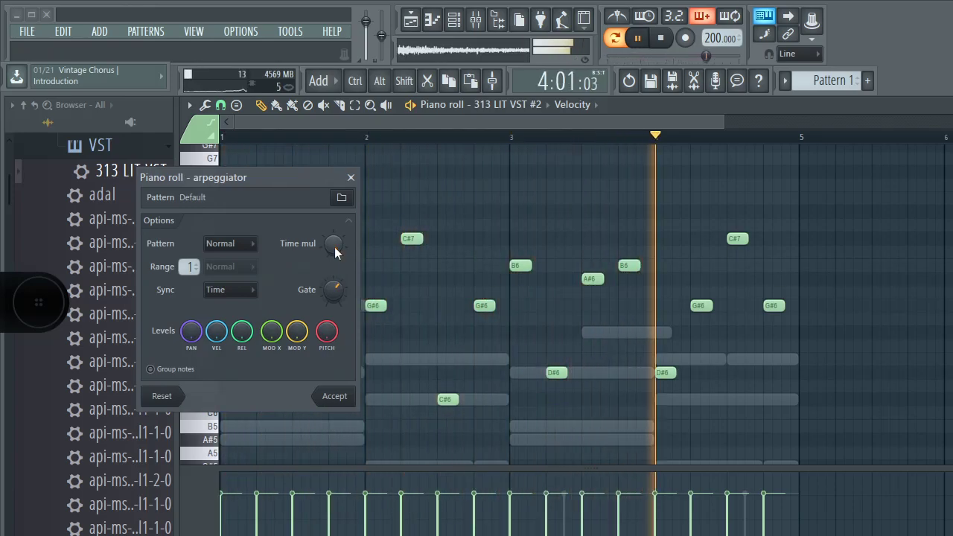
click(335, 396)
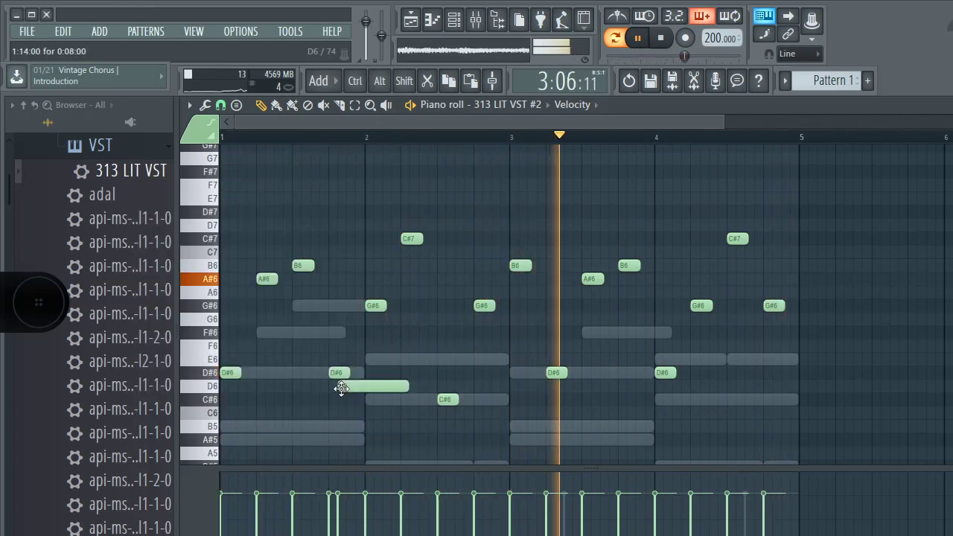
key(F9)
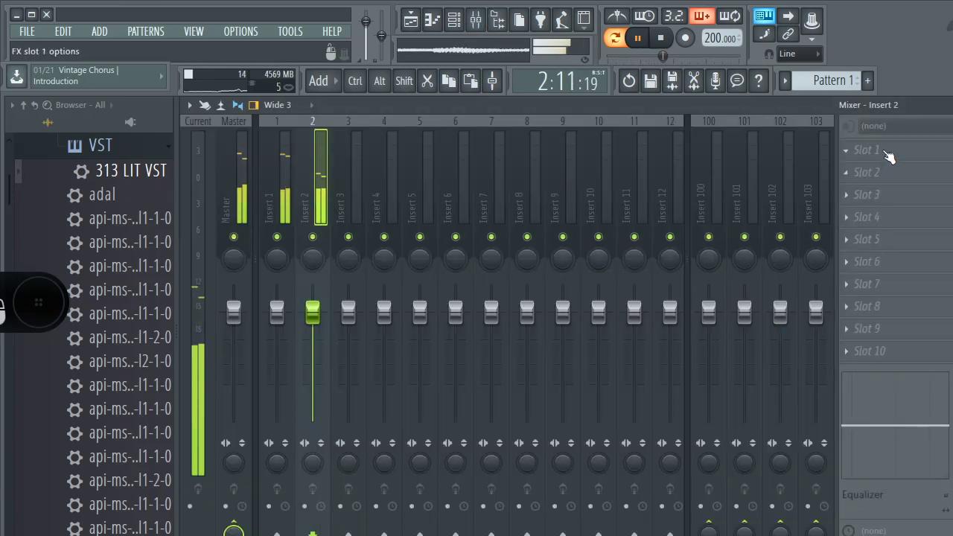
click(454, 23)
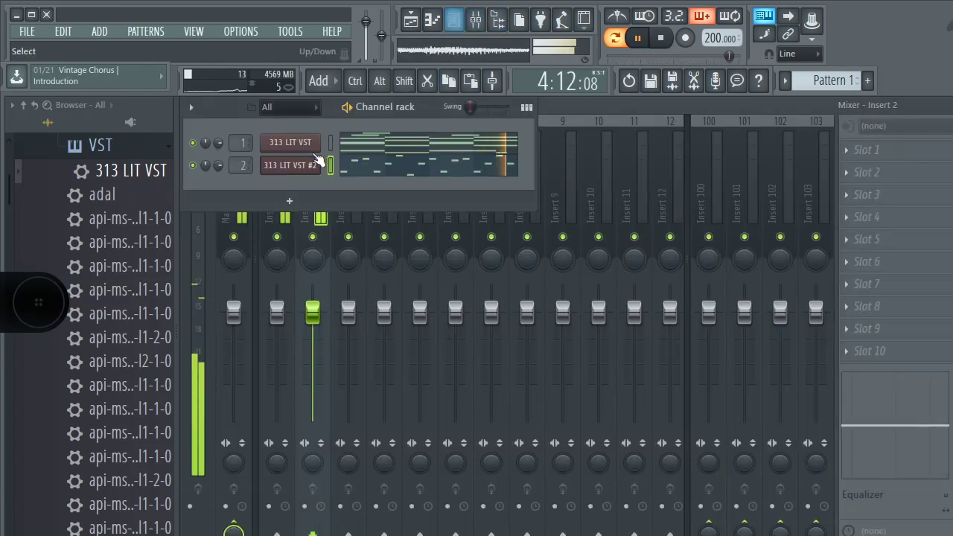
click(387, 166)
Step: Move the arpeggio's first bar 2 note from G#6 up to E7 and the last bar 3 note from B6 up to D#7
scroll(362, 228, up, 3)
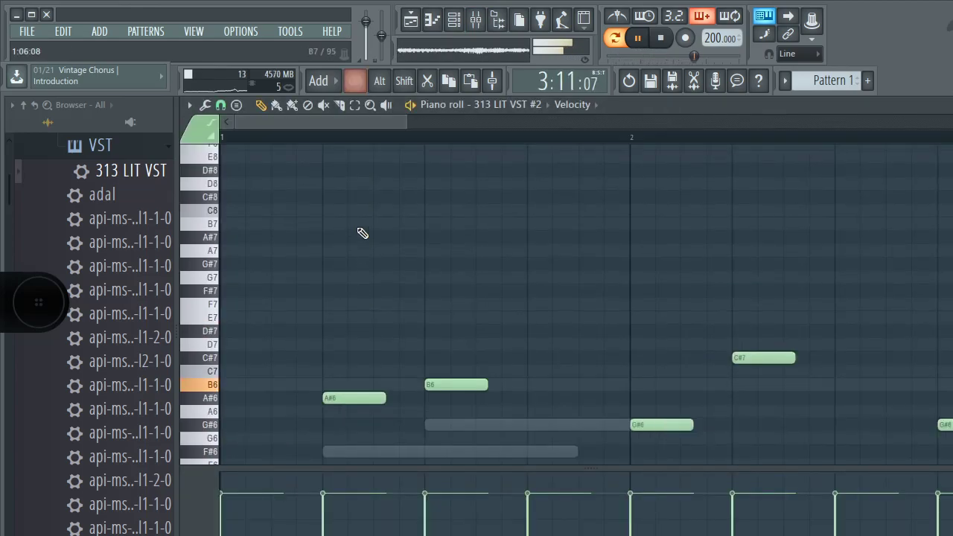
drag(408, 118, 751, 120)
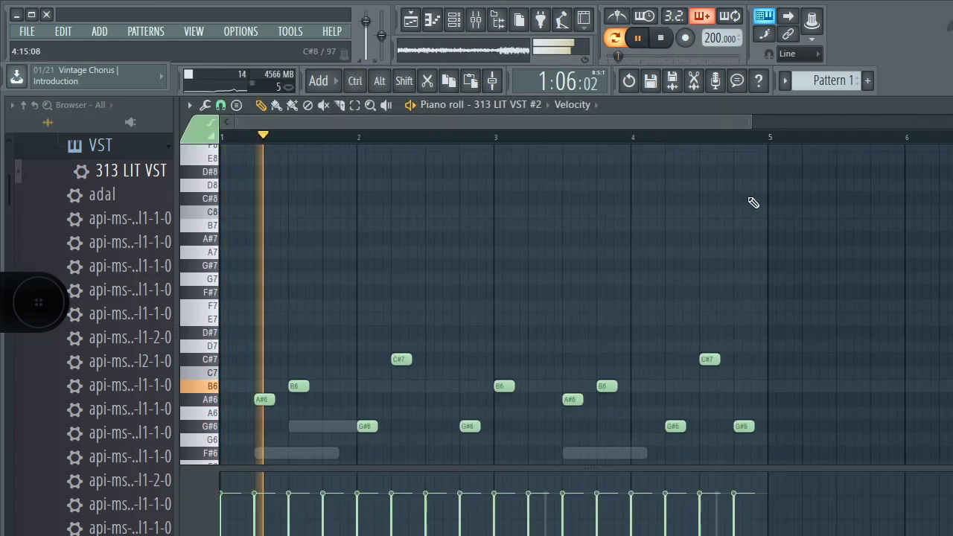
scroll(496, 295, down, 4)
key(space)
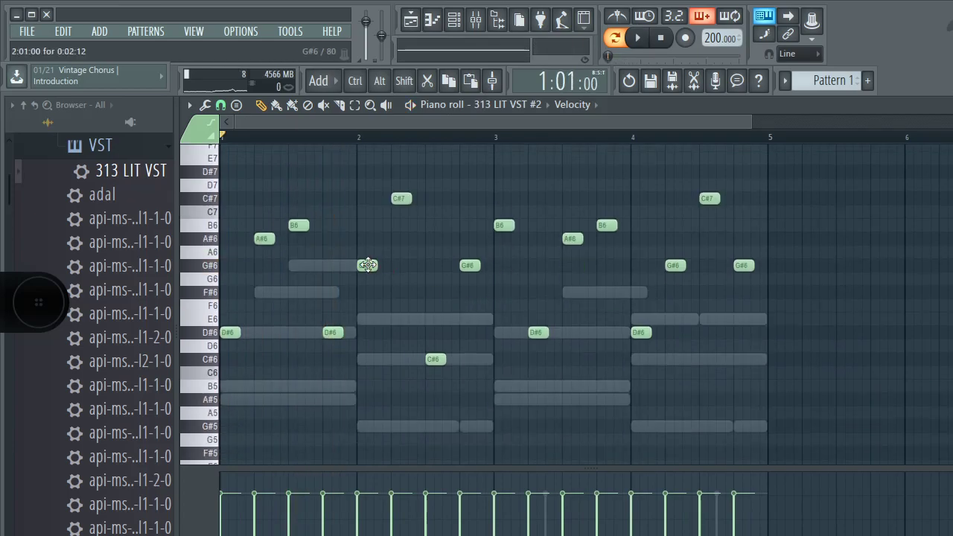
scroll(372, 148, up, 1)
drag(371, 172, 368, 185)
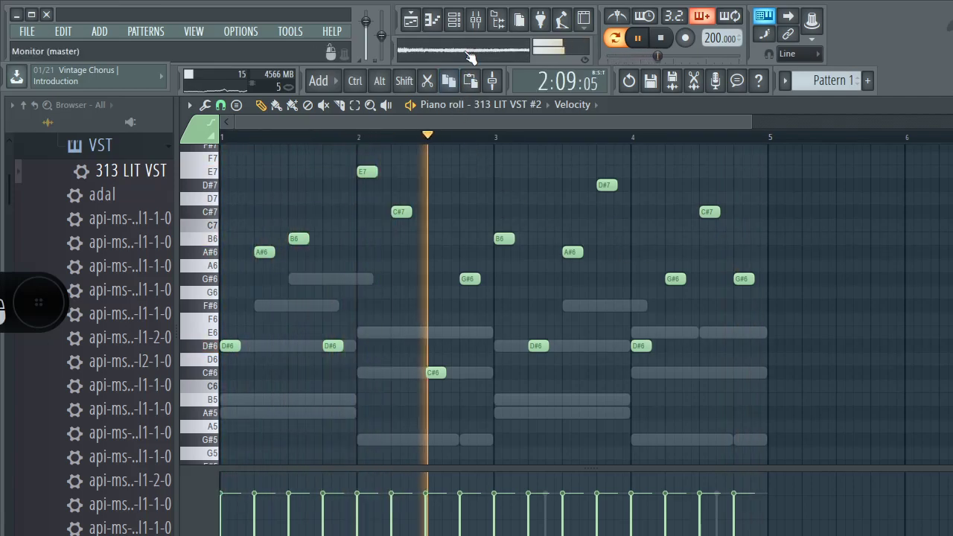
Step: Load the Better Made (KEYS) preset in 313 LIT VST #2, check the instrument list, and close the plugin window
click(453, 19)
click(297, 167)
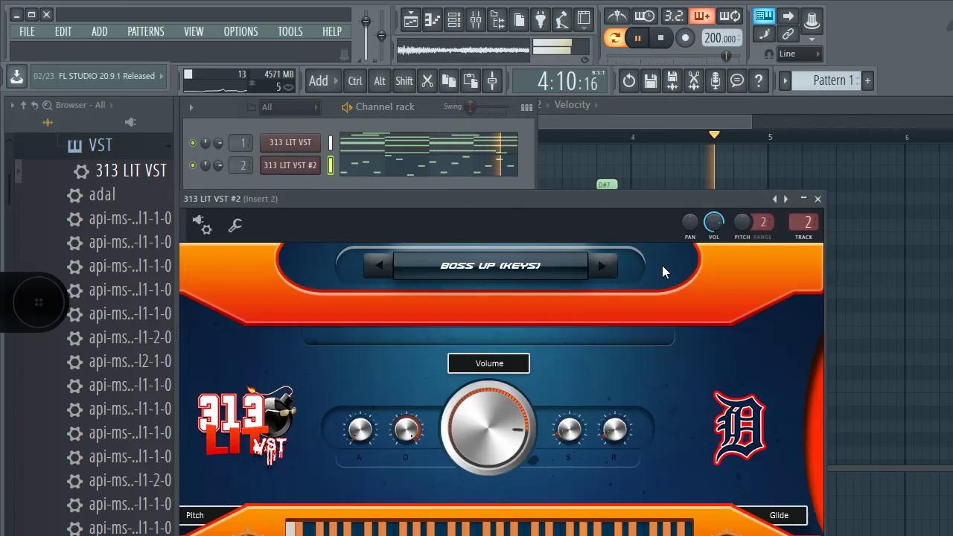
click(591, 266)
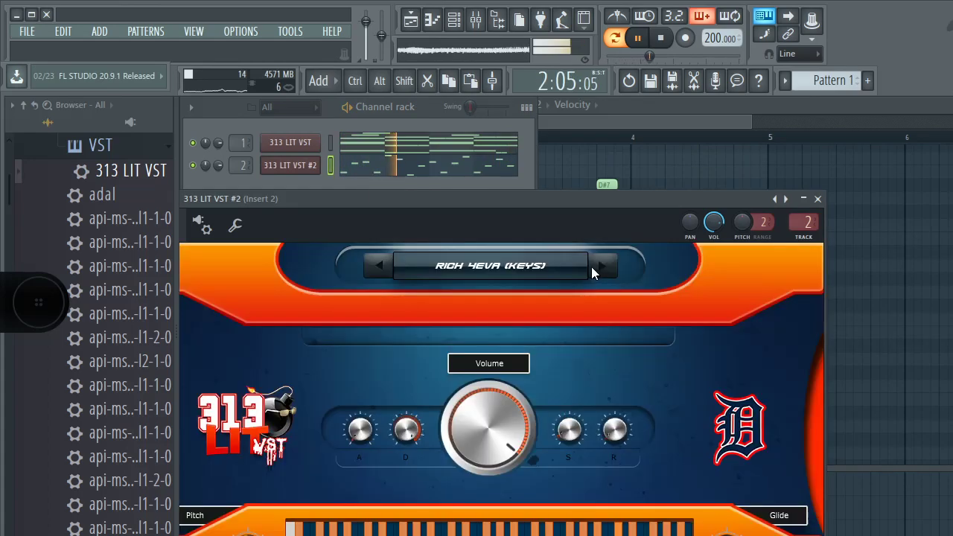
click(604, 266)
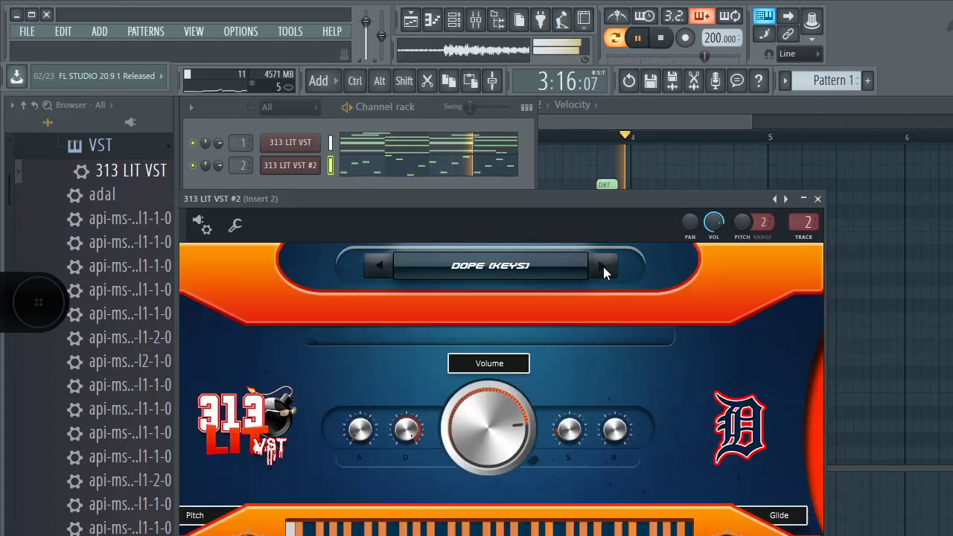
click(603, 267)
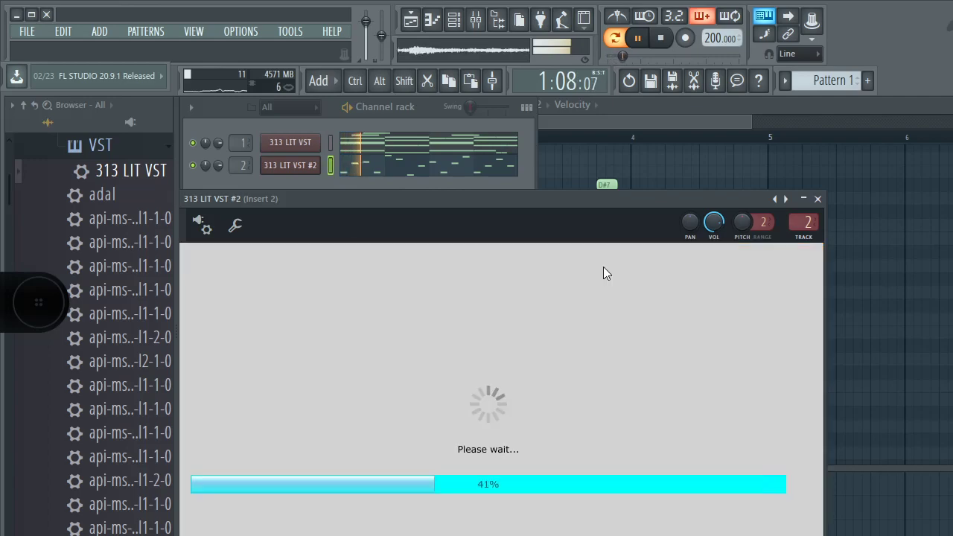
click(552, 267)
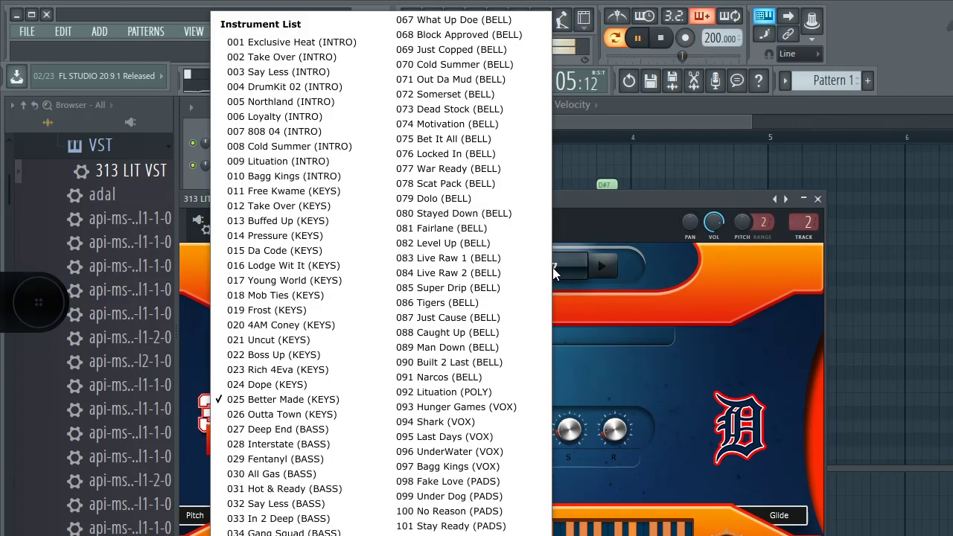
click(664, 230)
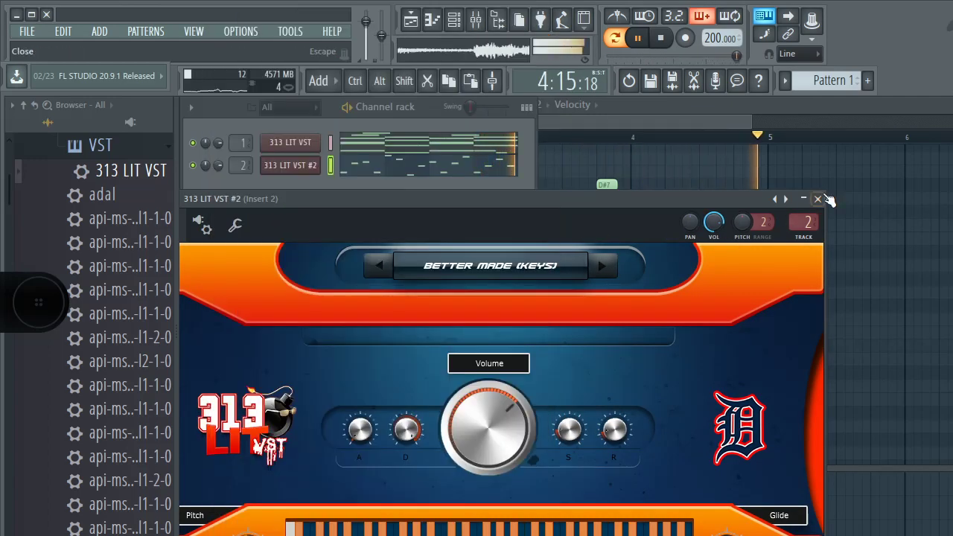
click(817, 199)
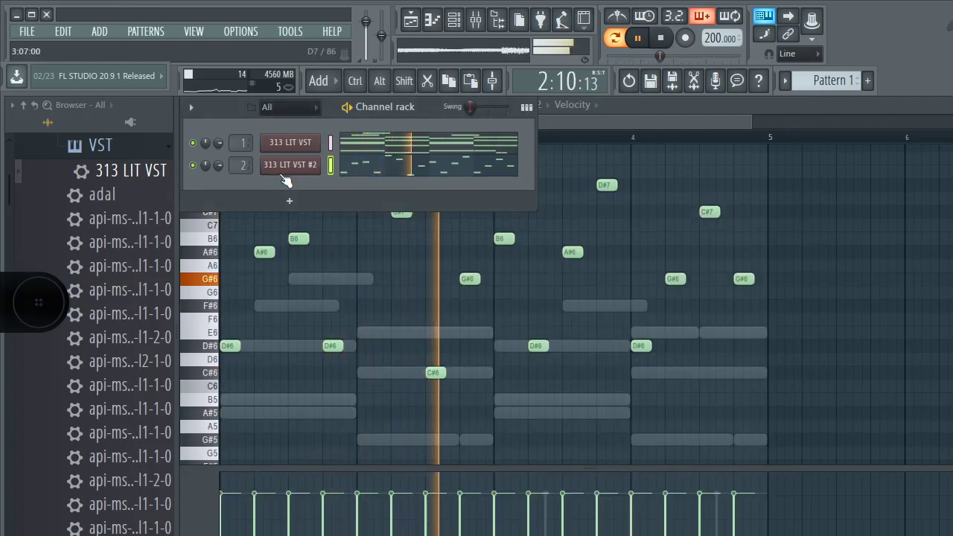
Step: Clone the 313 LIT VST #2 channel and route the clone to mixer track 3
right_click(282, 172)
click(343, 253)
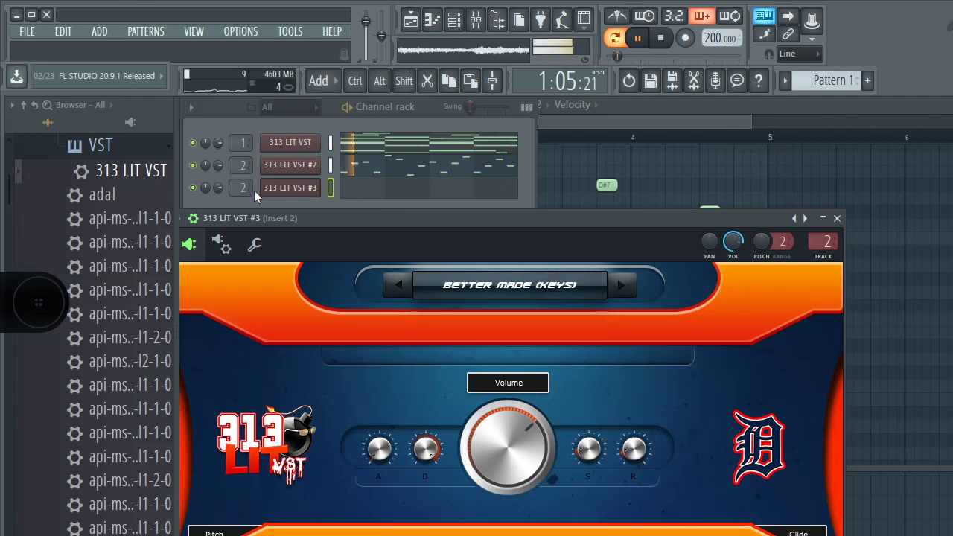
drag(242, 188, 242, 181)
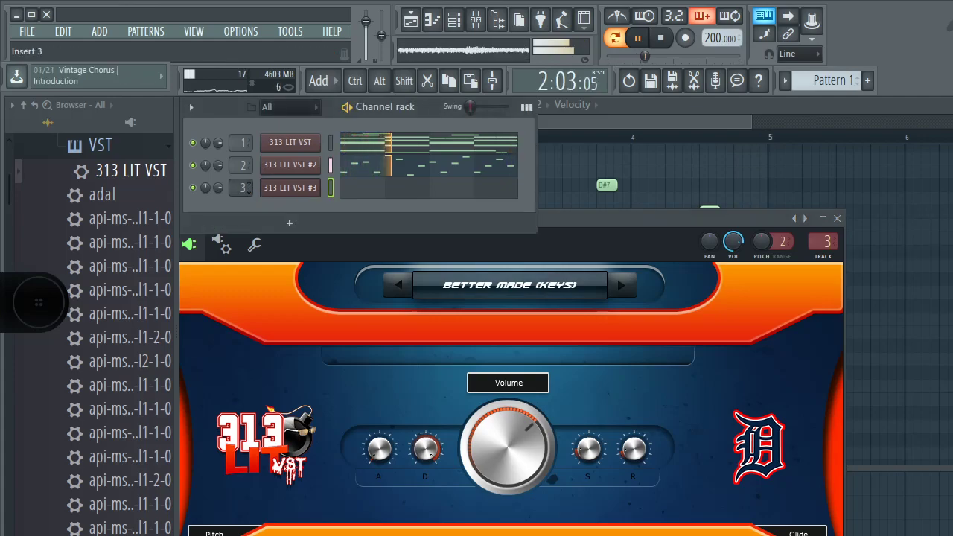
Step: Load the preset 061 Loyalty (STRG) in 313 LIT VST #3 and close the plugin window
click(603, 285)
scroll(506, 393, down, 5)
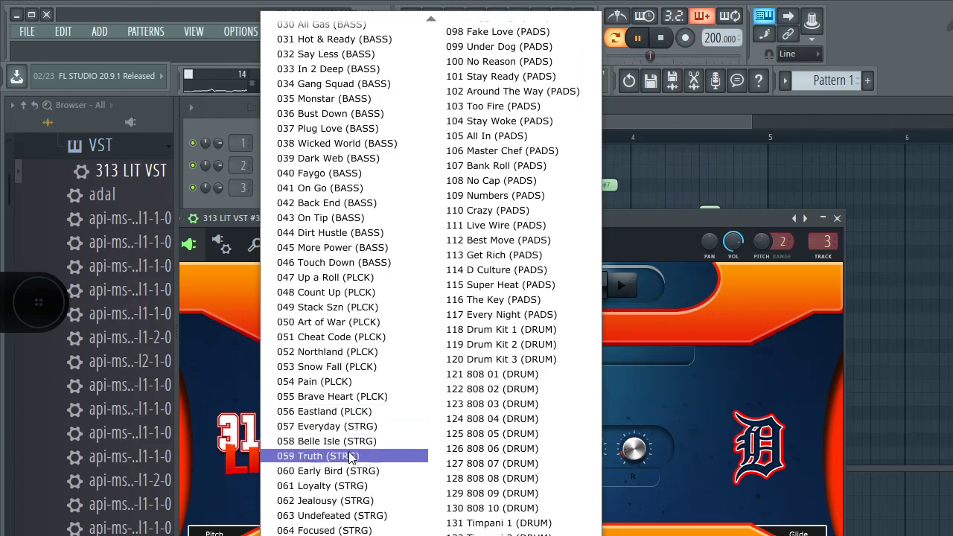
click(332, 486)
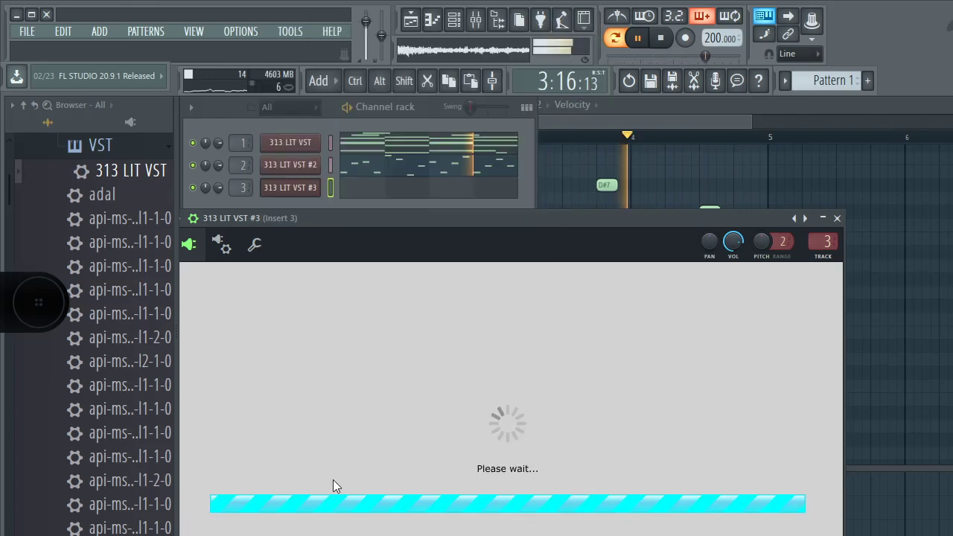
click(837, 218)
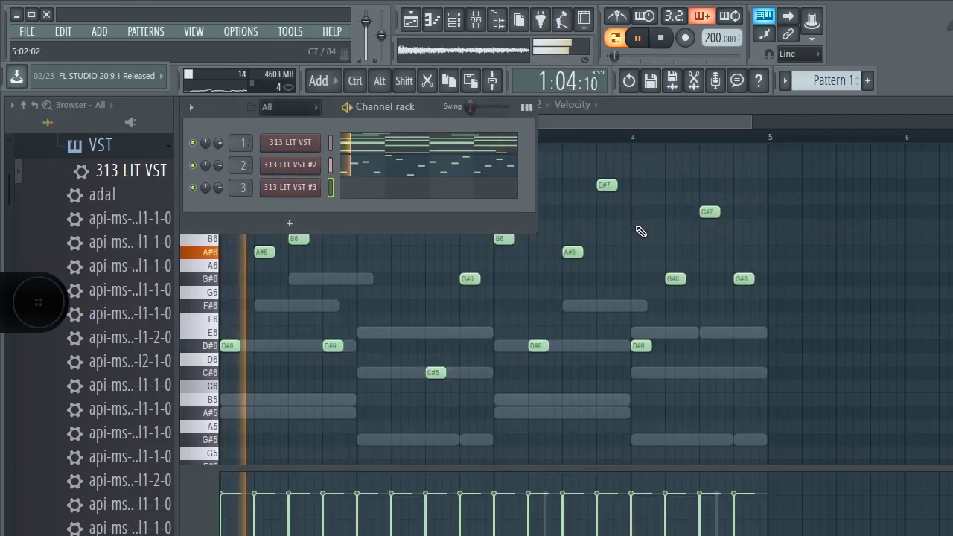
Step: In the piano roll of 313 LIT VST #3, place short D#6 notes on the first two beats of bar 1 and audition them
click(393, 199)
click(228, 348)
click(258, 346)
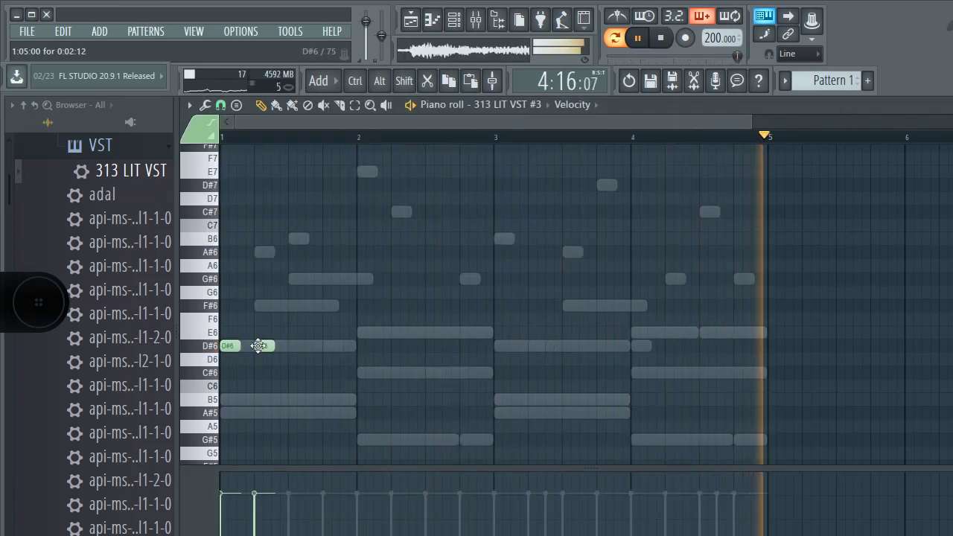
key(space)
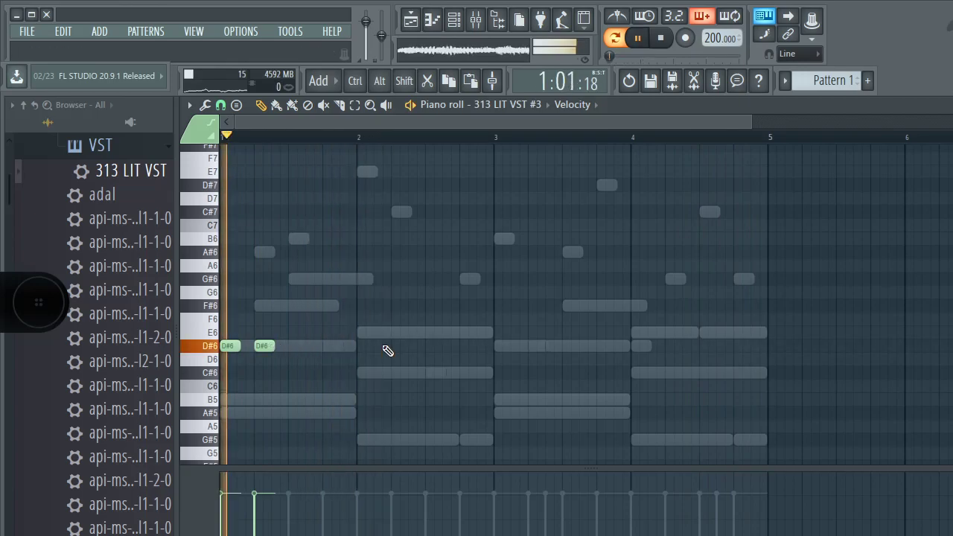
key(space)
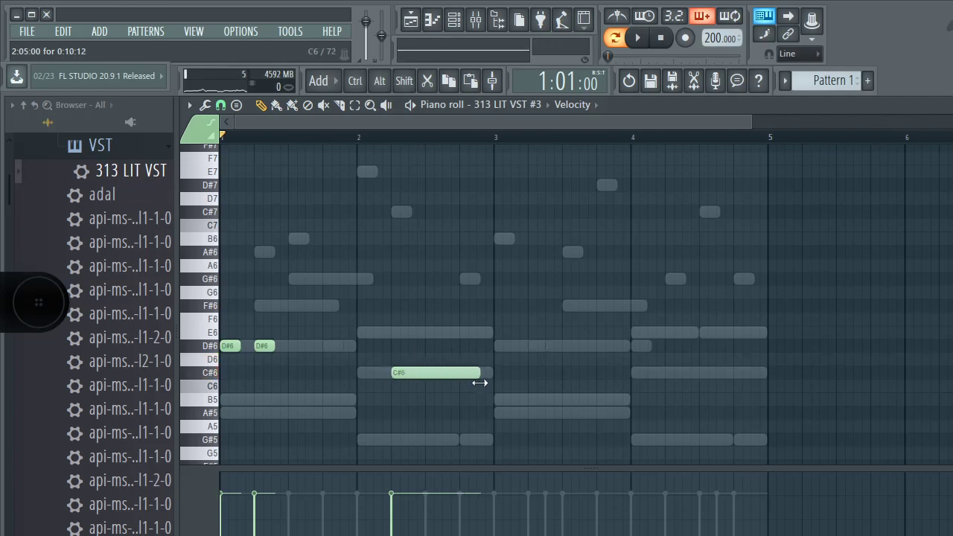
Step: Hold the second D#6 until the C#6, the C#6 to bar 2's end, and draw D#6 through bar 3 and E6 from bar 4
drag(481, 383, 500, 386)
key(space)
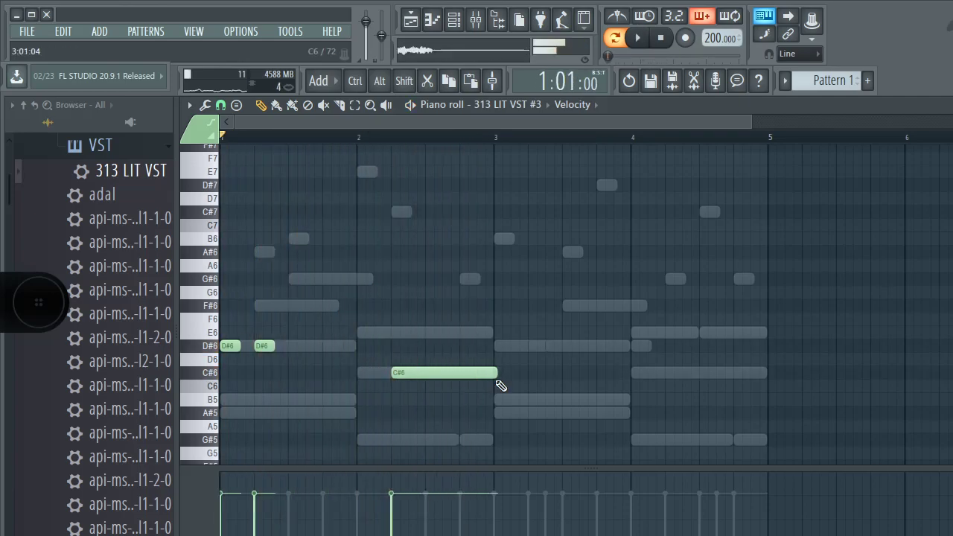
click(498, 352)
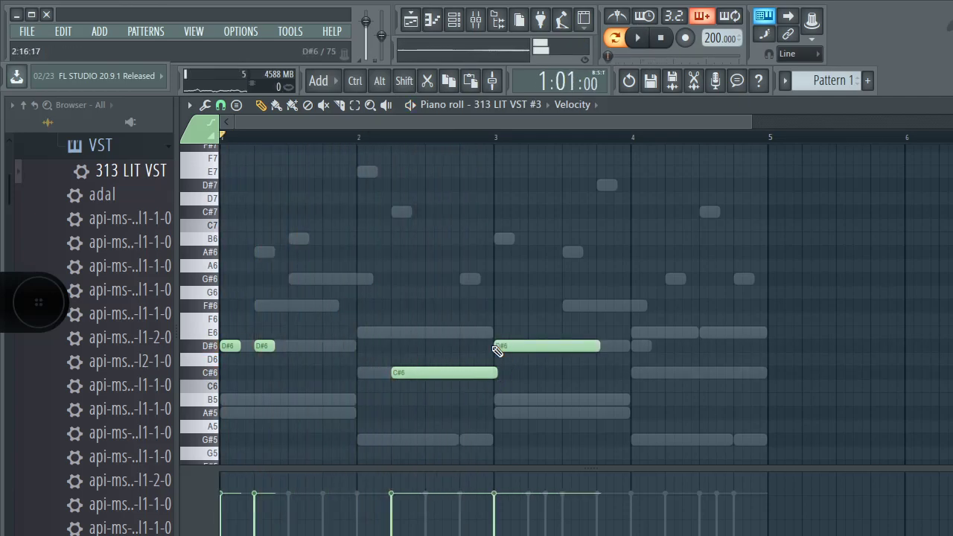
drag(587, 302, 663, 320)
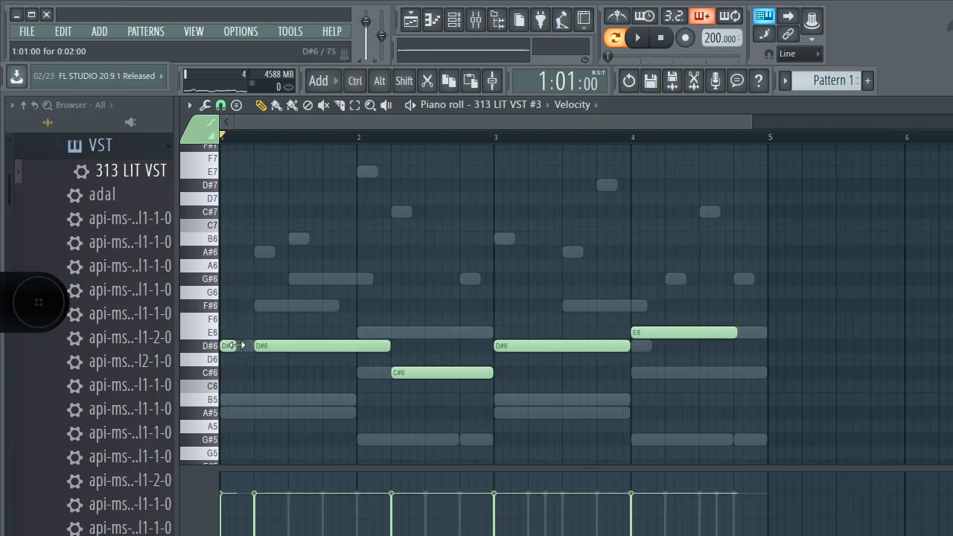
Step: Raise the long D#6 note in bar 1 one octave to D#7 and its velocity to the maximum
ctrl+click(285, 346)
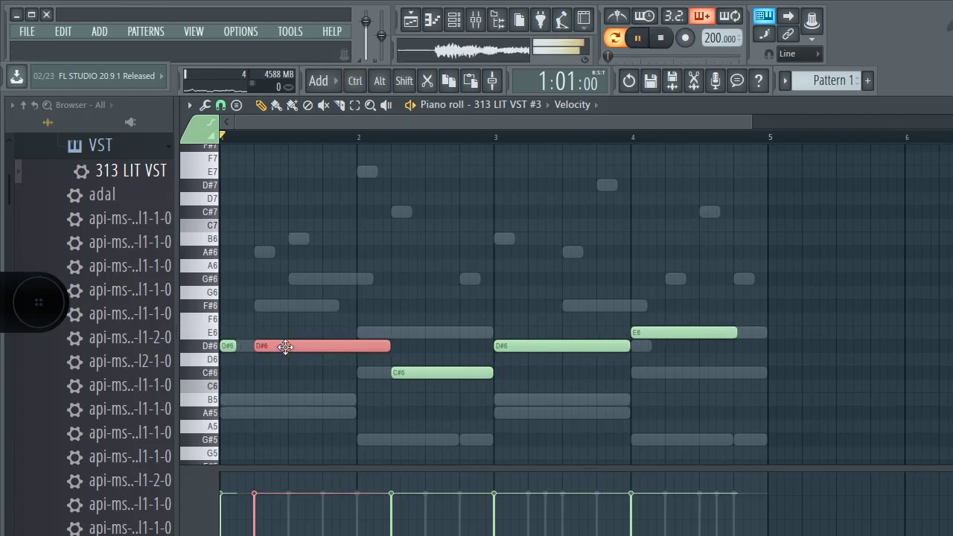
key(ctrl+Up)
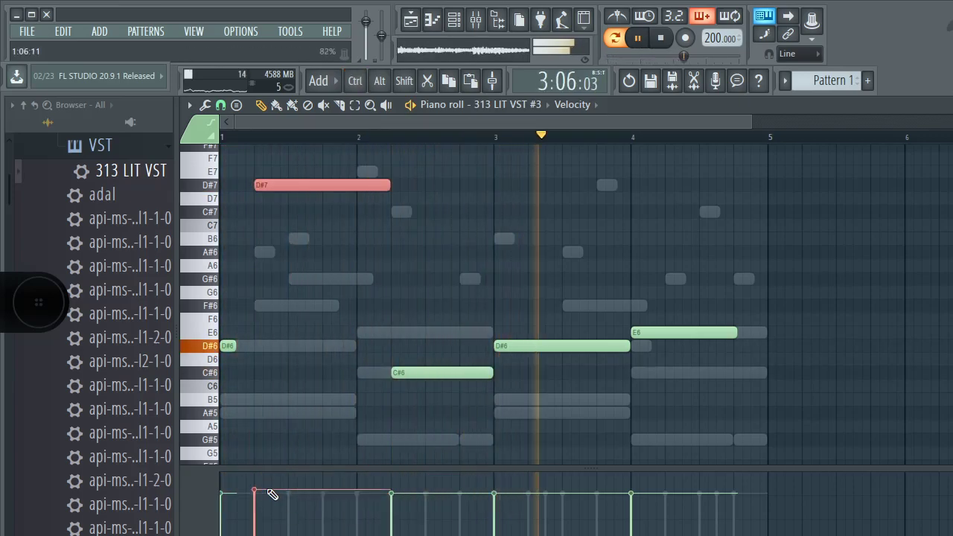
drag(272, 495, 270, 464)
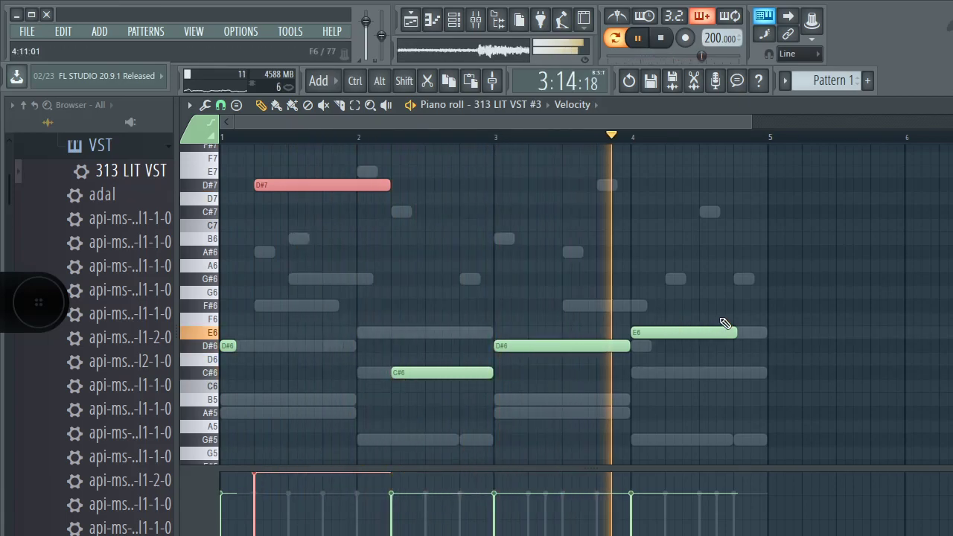
Step: Add a G#6 note on the last beat of bar 4 and raise the velocity of bar 4's E6 to about 95%
key(space)
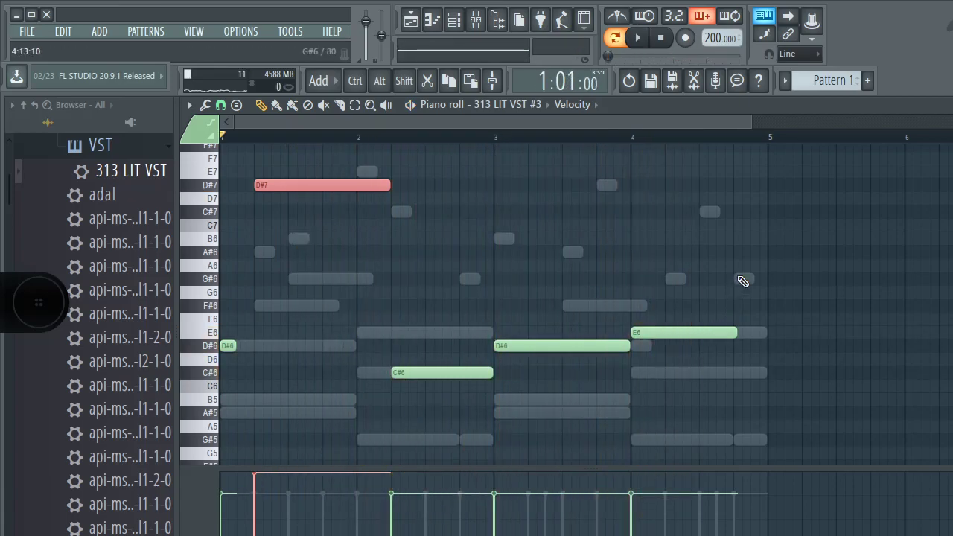
click(738, 278)
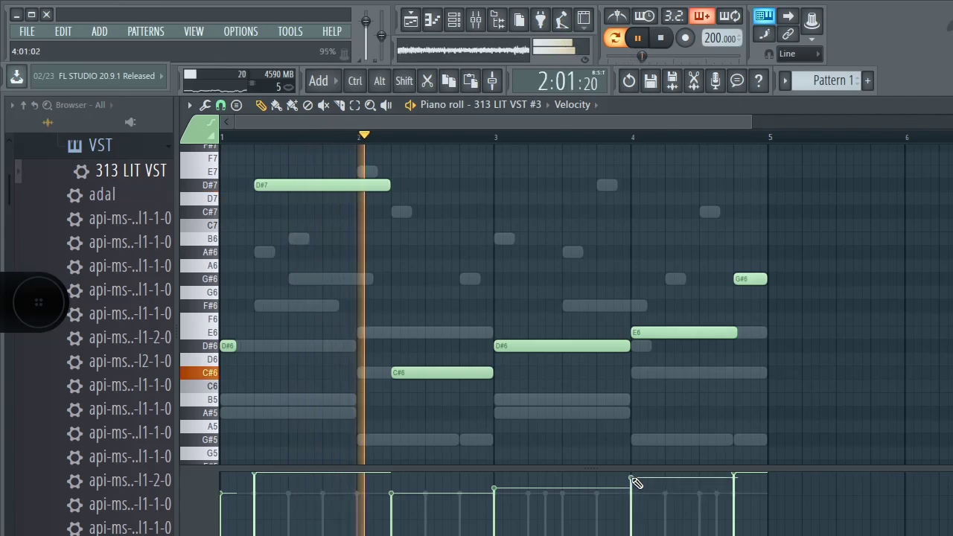
drag(634, 489, 632, 481)
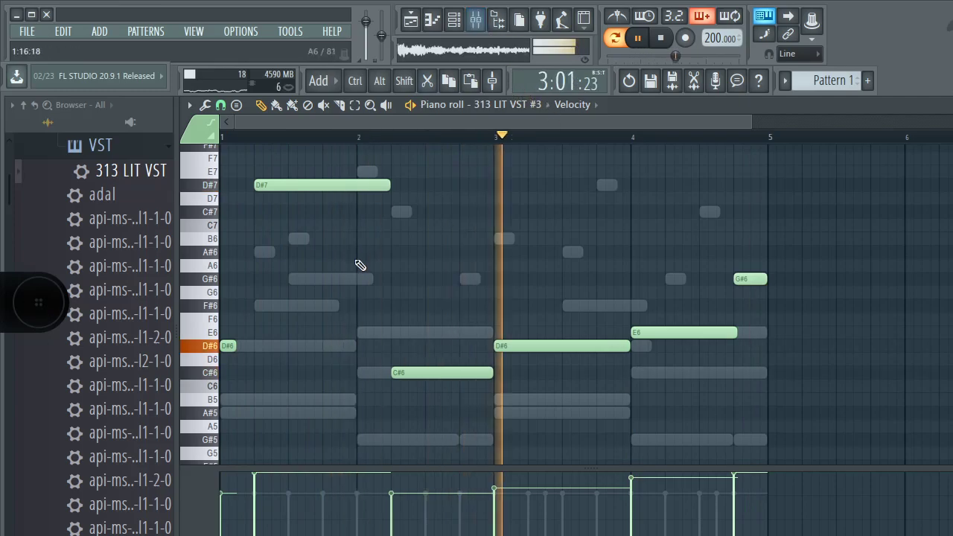
Step: Try two-bar D#5 notes starting at bars 1 and 3 beneath the string melody, and delete them
scroll(357, 266, down, 4)
scroll(359, 265, up, 2)
scroll(360, 266, down, 3)
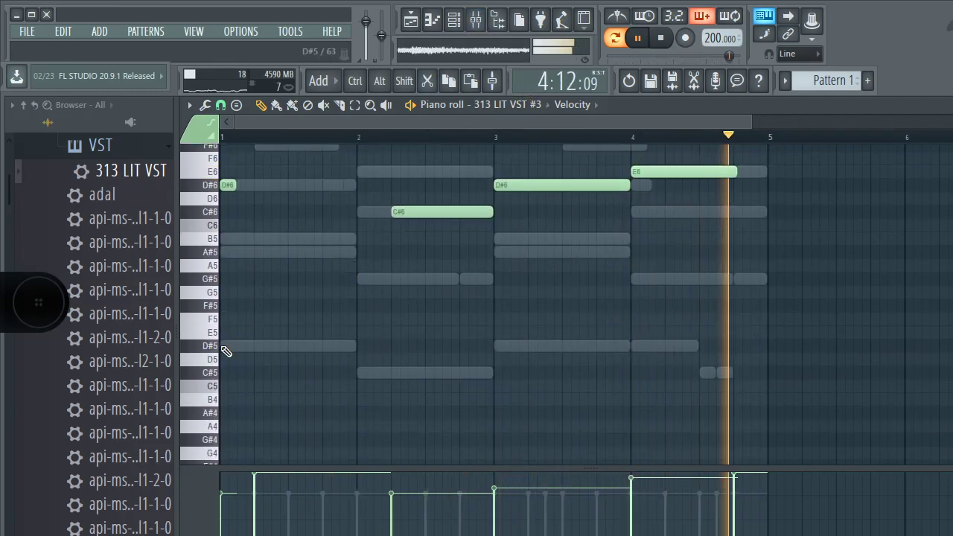
click(227, 346)
drag(253, 344, 493, 345)
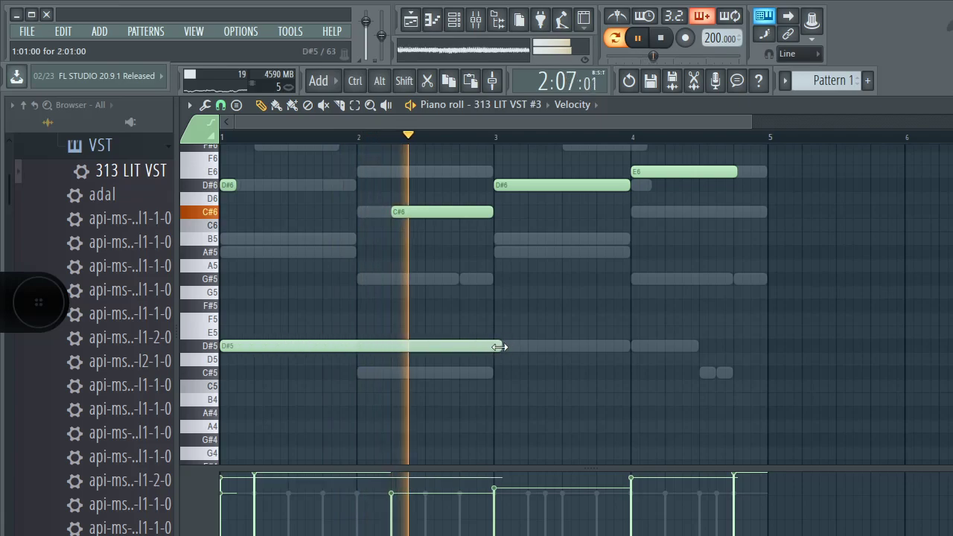
click(504, 347)
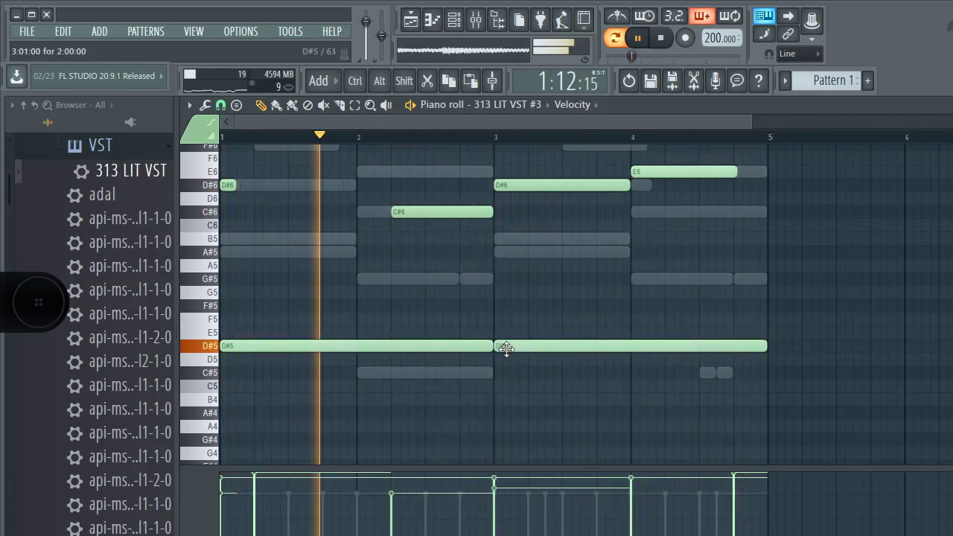
drag(589, 316, 460, 362)
key(Delete)
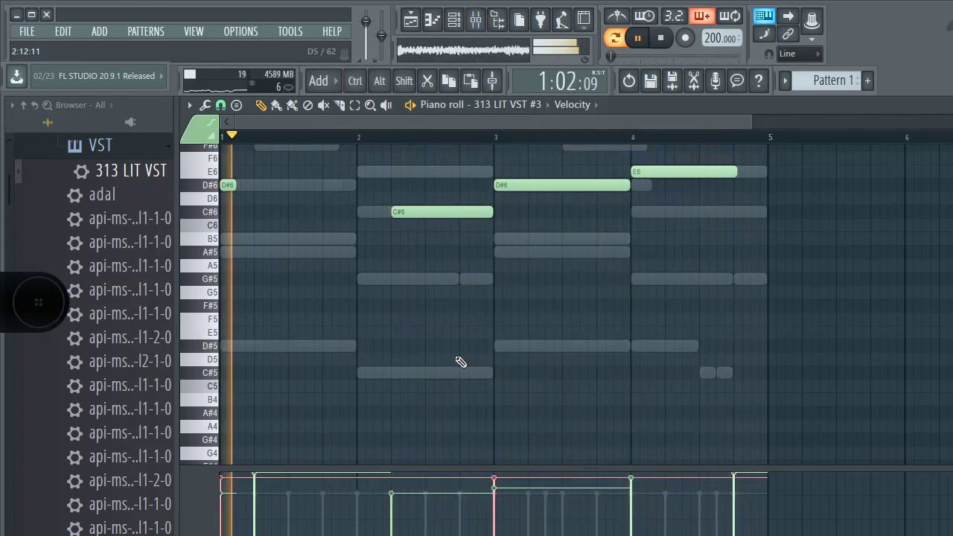
Step: Show the mixer and channel rack, collapse the browser's VST folder and look through the Speech folder
click(478, 21)
click(461, 23)
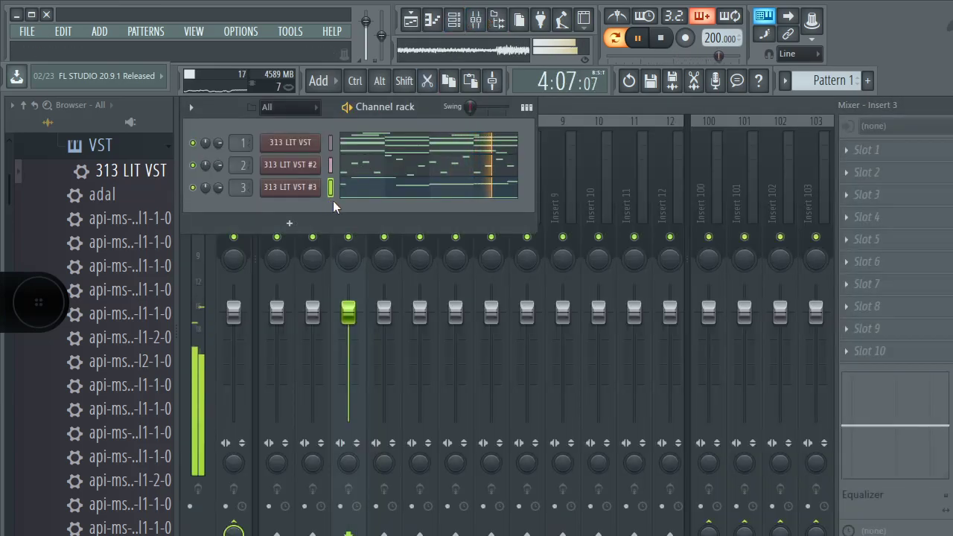
click(161, 159)
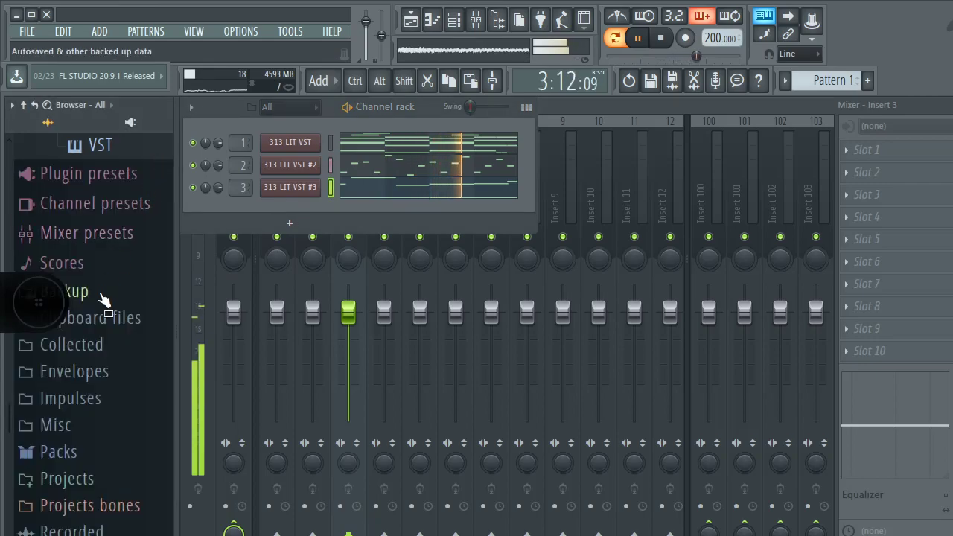
scroll(132, 304, down, 3)
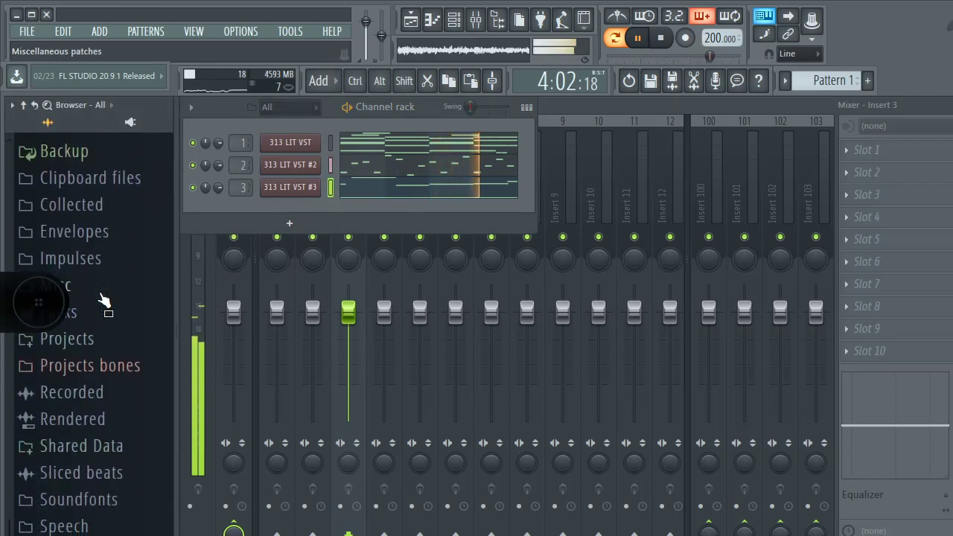
click(62, 524)
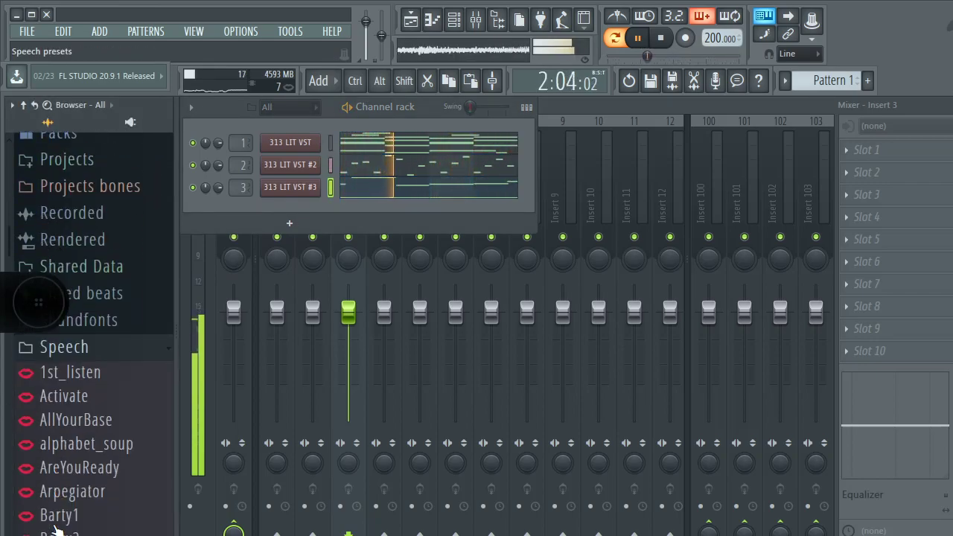
click(162, 342)
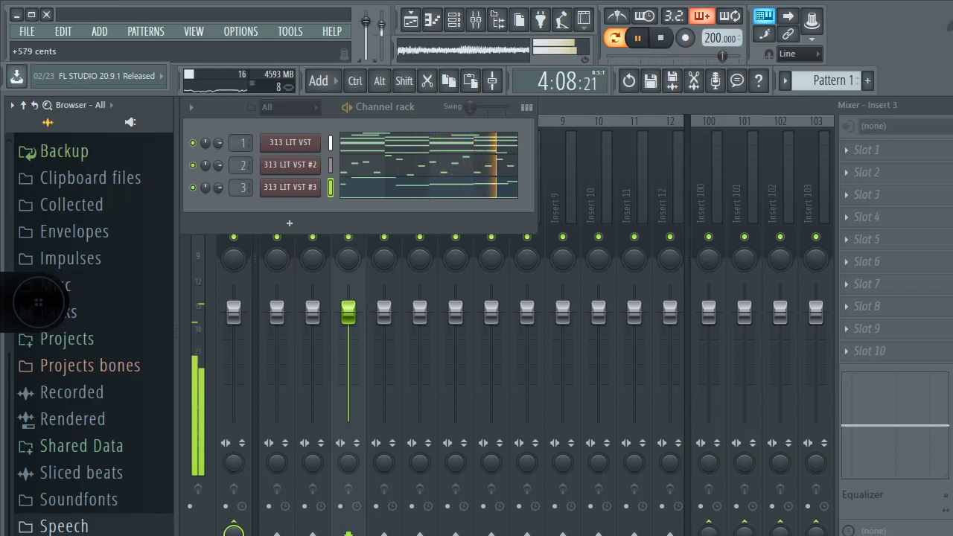
Step: Reset the master pitch to its default
right_click(383, 30)
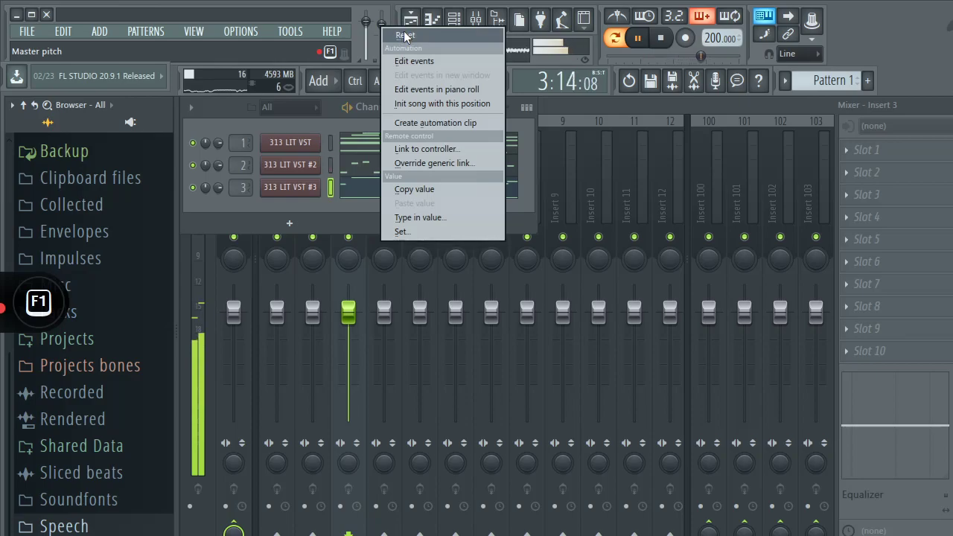
click(405, 36)
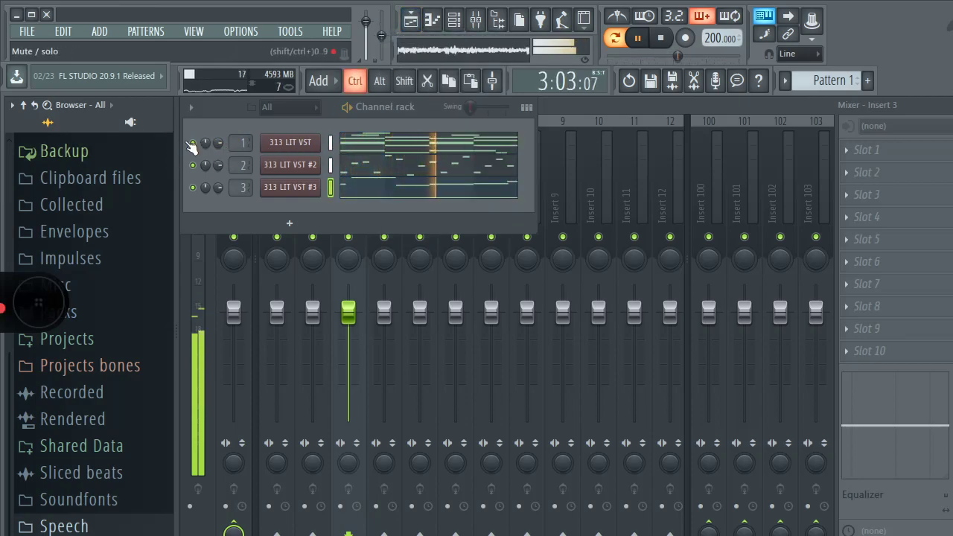
Step: Solo the first 313 LIT VST channel, review its chord notes in the piano roll, and return to the channel rack
click(362, 152)
scroll(362, 152, up, 5)
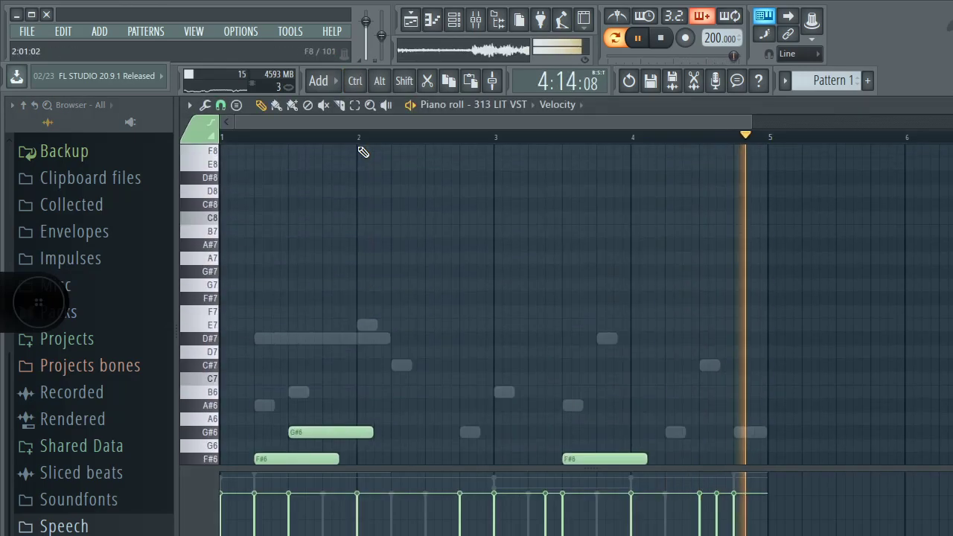
click(456, 19)
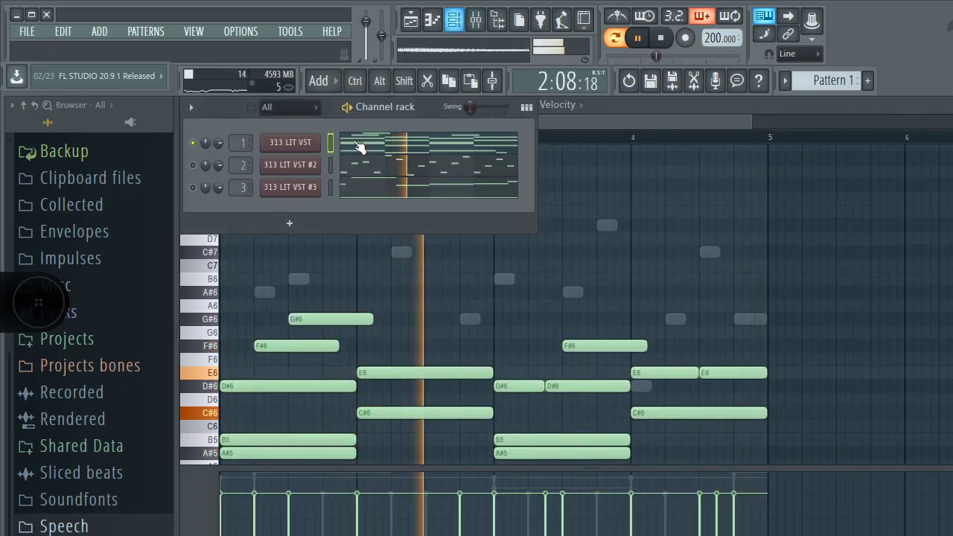
Step: Clone the 313 LIT VST #3 channel with its Loyalty (STRG) preset and dismiss the plugin windows
right_click(312, 187)
click(355, 273)
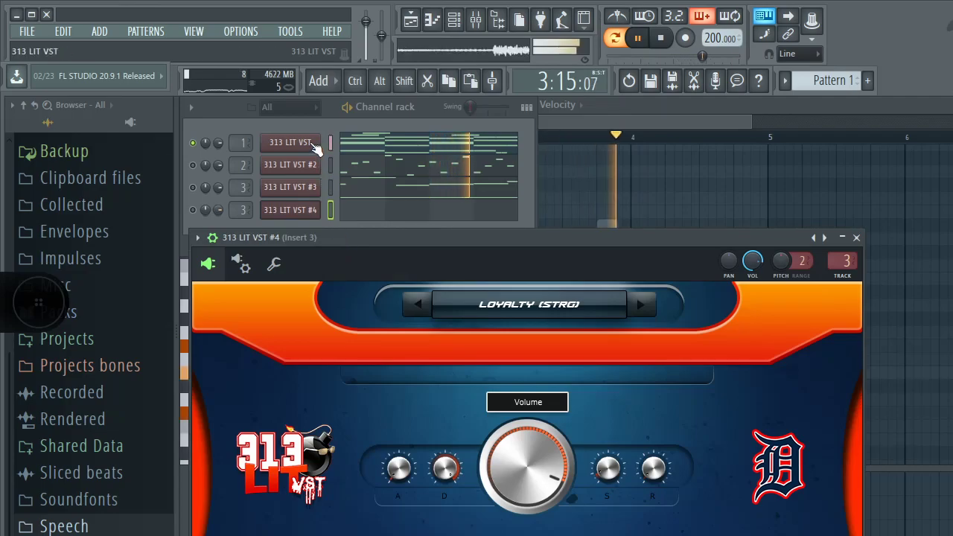
click(315, 144)
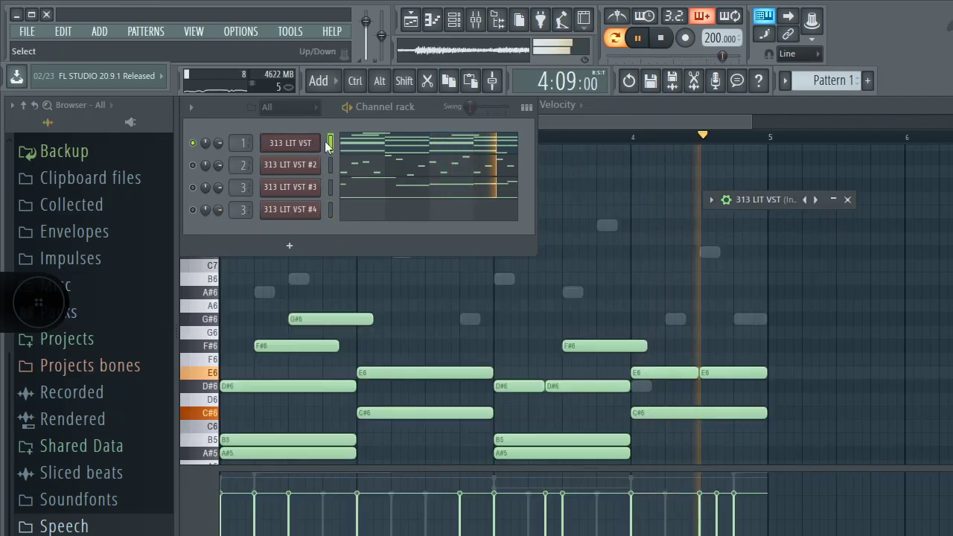
Step: Copy the chord notes from the first 313 LIT VST channel into 313 LIT VST #4
right_click(292, 139)
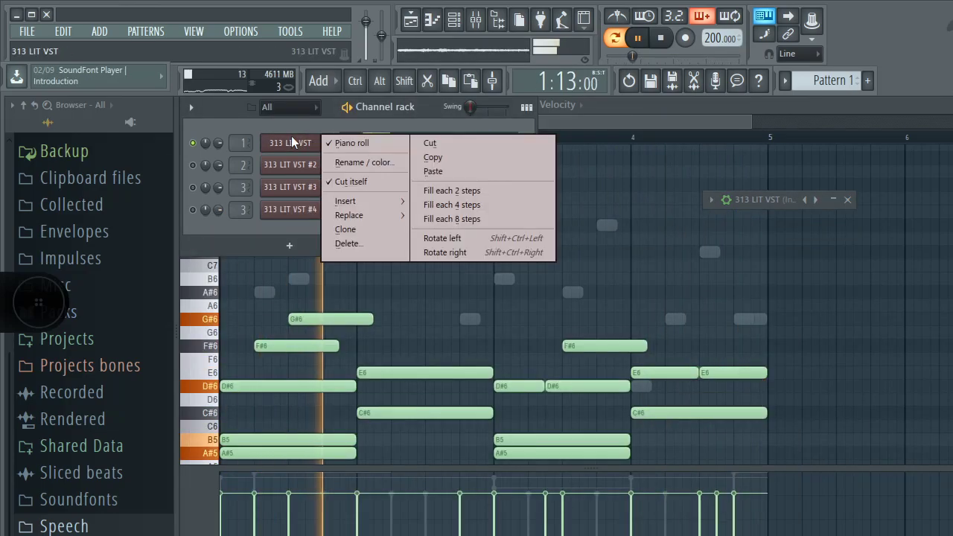
click(416, 153)
right_click(300, 211)
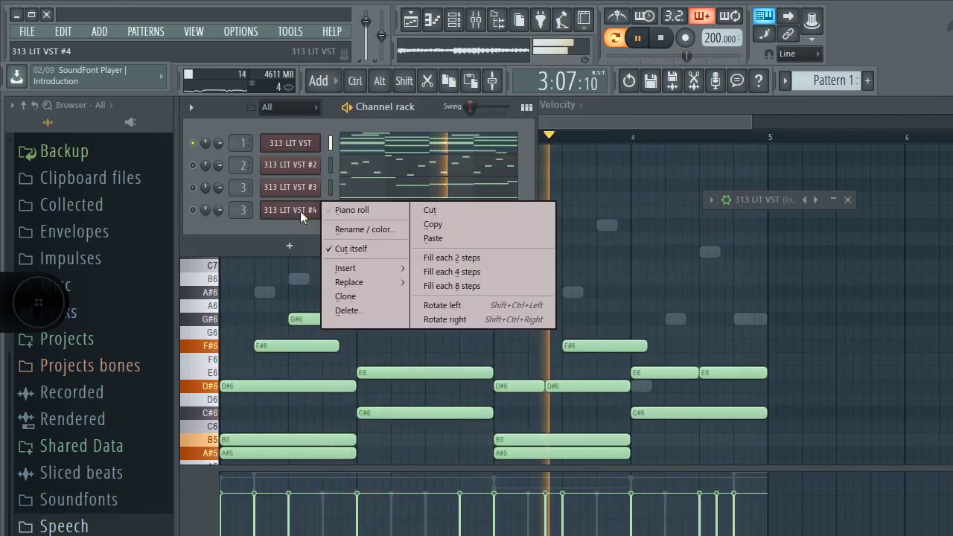
click(459, 242)
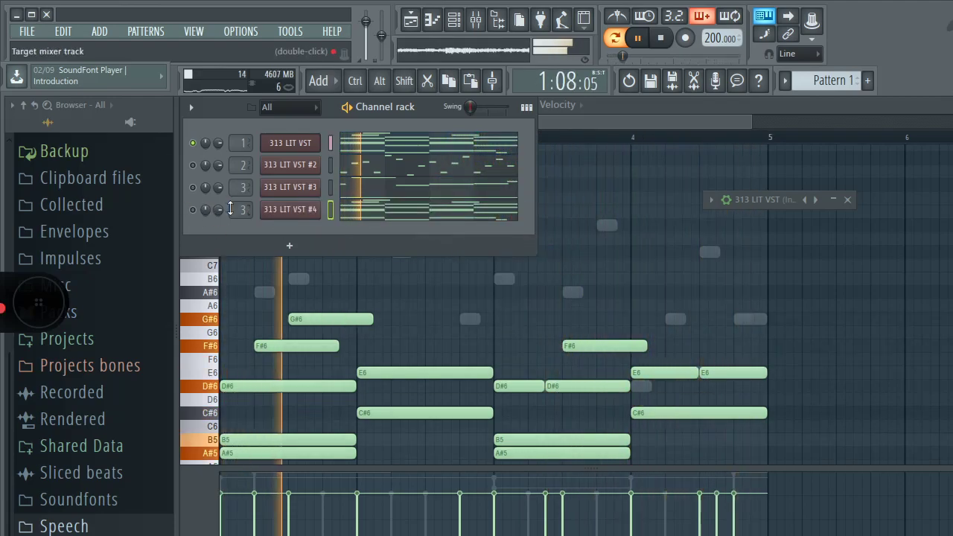
Step: Route the 313 LIT VST #4 channel to mixer track 4 and unmute it, checking its signal in the mixer
drag(243, 211, 242, 205)
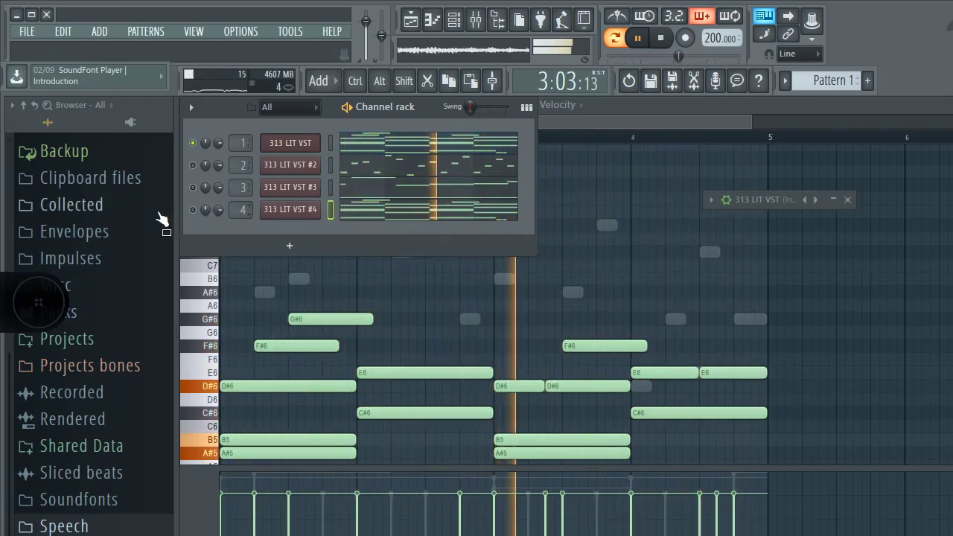
click(194, 211)
click(354, 209)
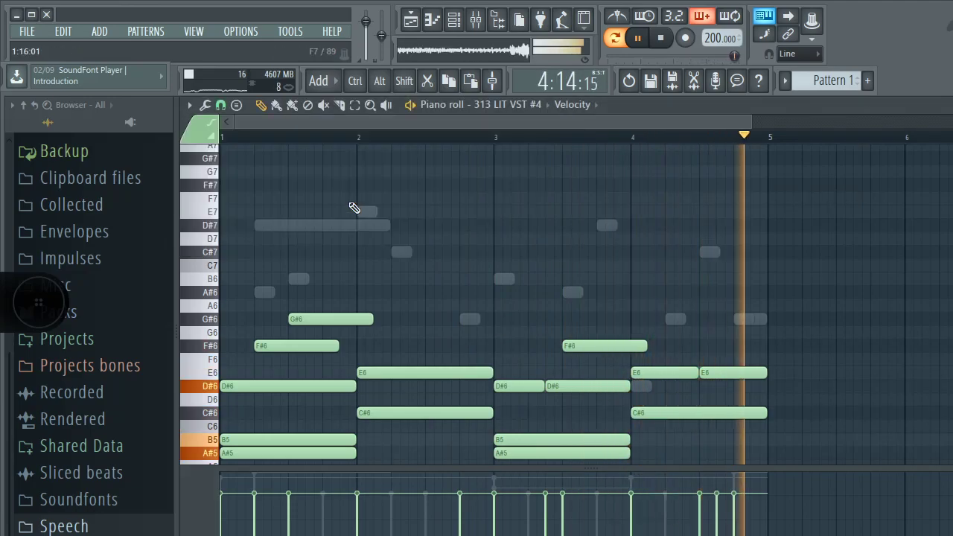
click(476, 23)
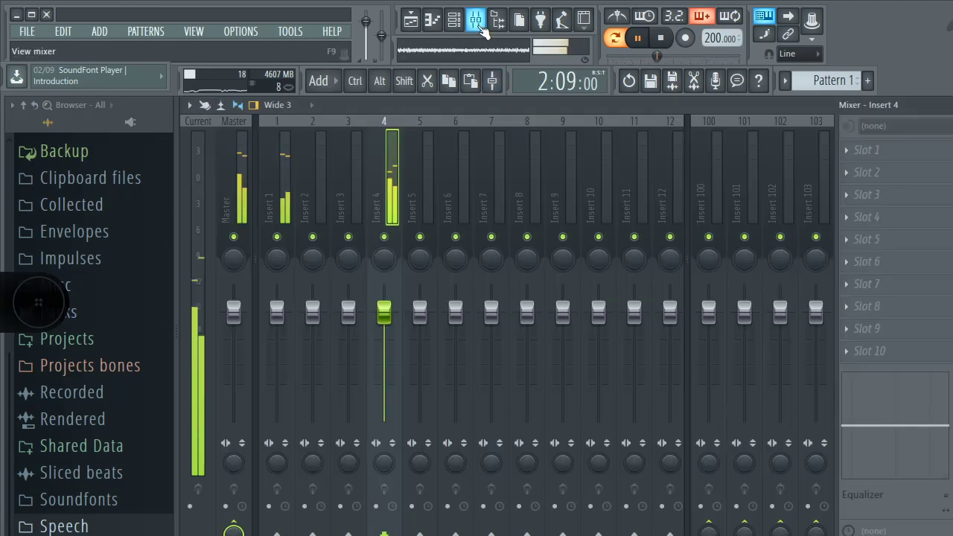
click(454, 21)
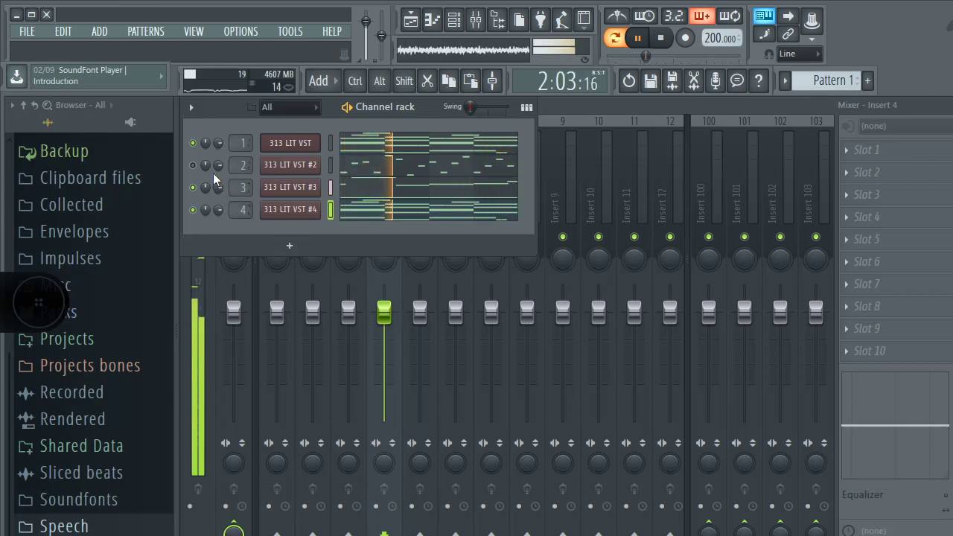
Step: Stop playback and arpeggiate the 313 LIT VST #4 chord notes with the Default pattern, range 1 and Time sync
key(space)
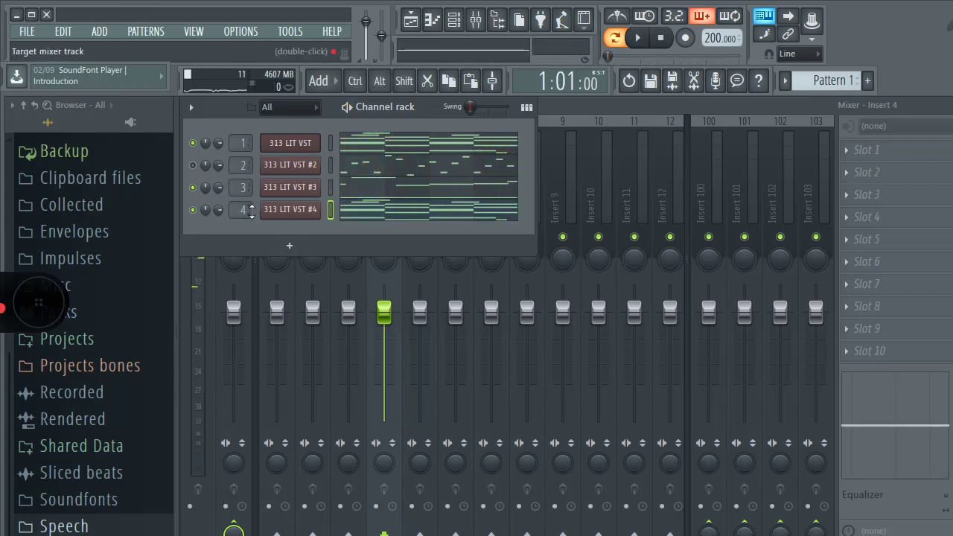
click(377, 219)
key(ctrl+u)
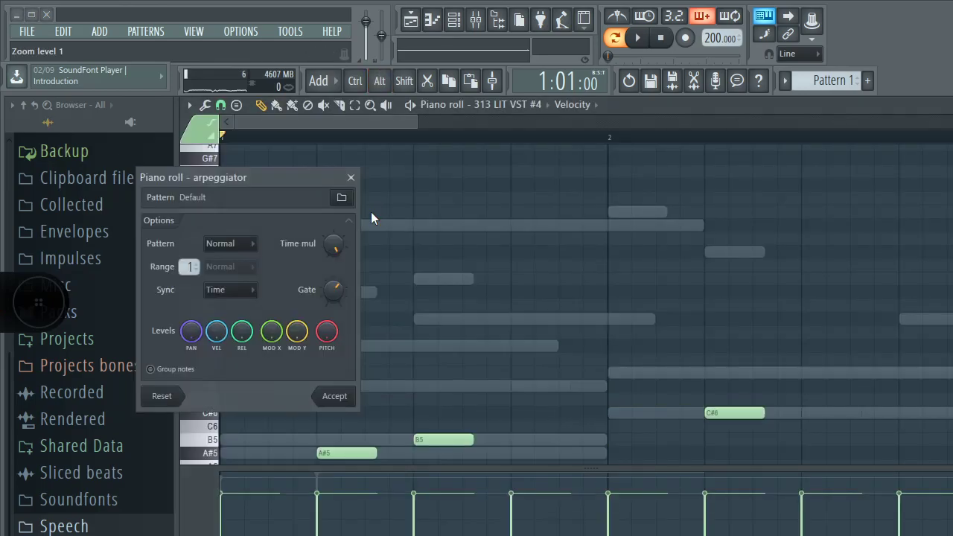
click(324, 395)
Step: Open the 313 LIT VST #4 plugin and bring up its instrument preset list
click(454, 19)
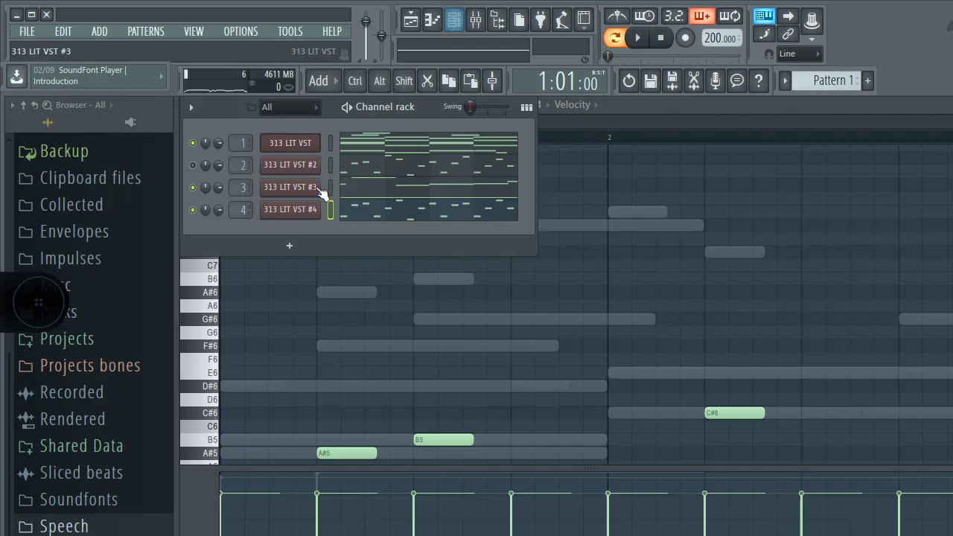
click(304, 212)
click(506, 298)
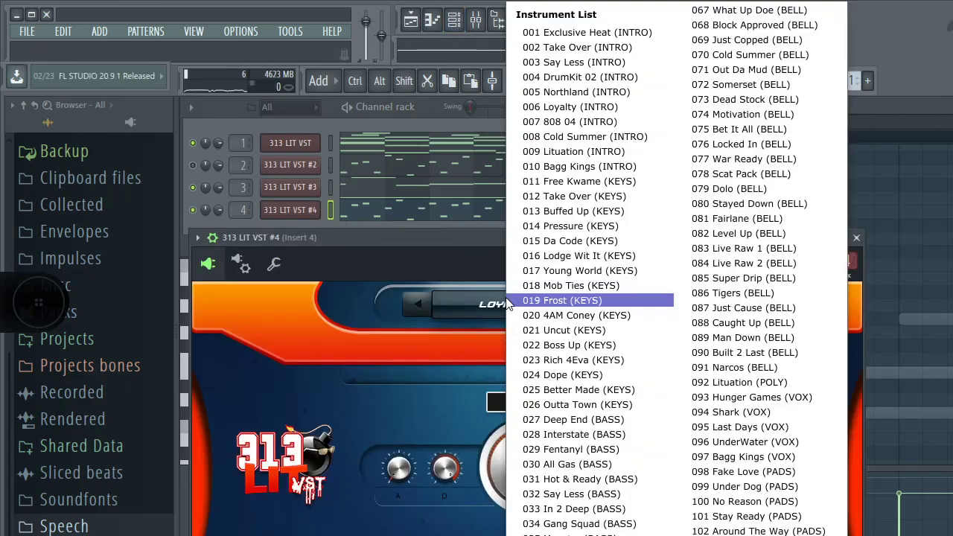
Step: Load the Uncut (KEYS) preset in 313 LIT VST #4 and bring up that channel's notes in the piano roll
click(600, 332)
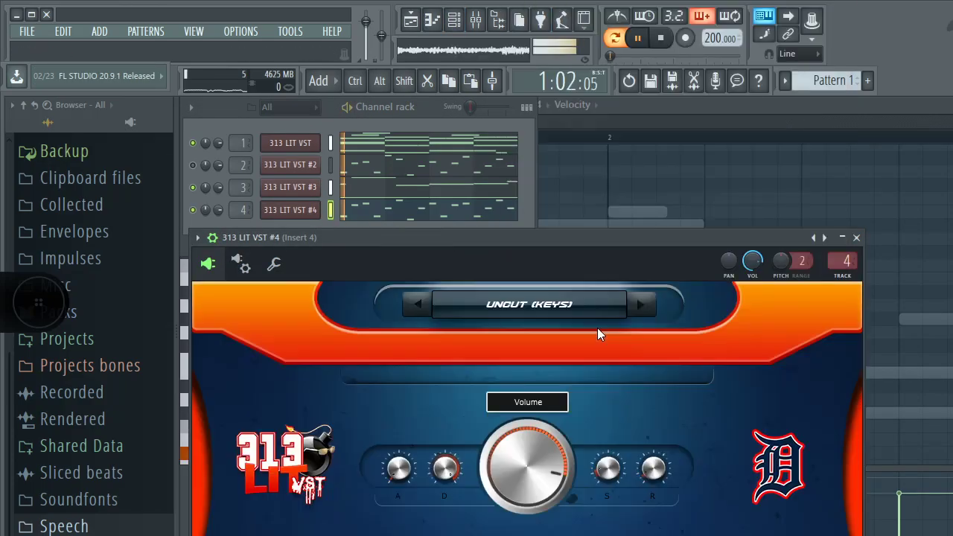
click(856, 236)
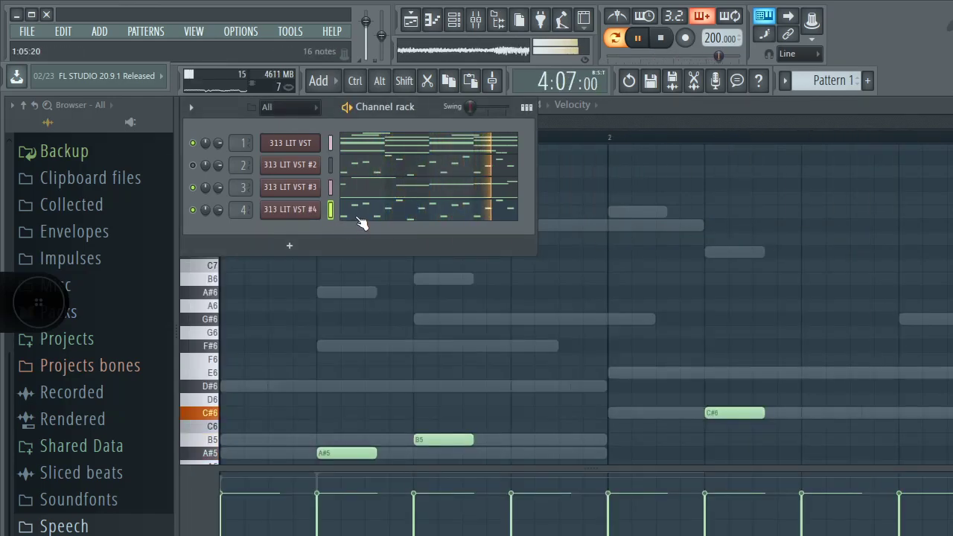
key(F9)
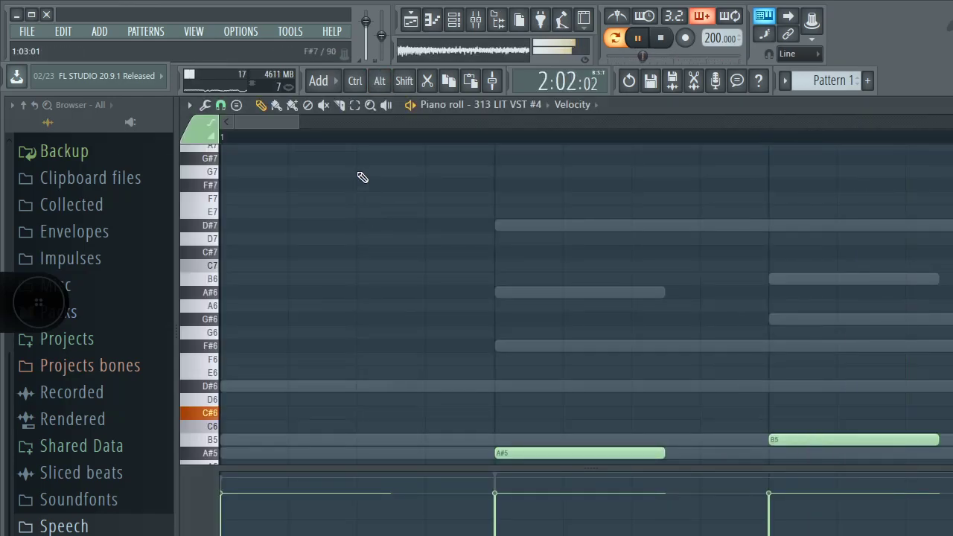
drag(294, 121, 864, 122)
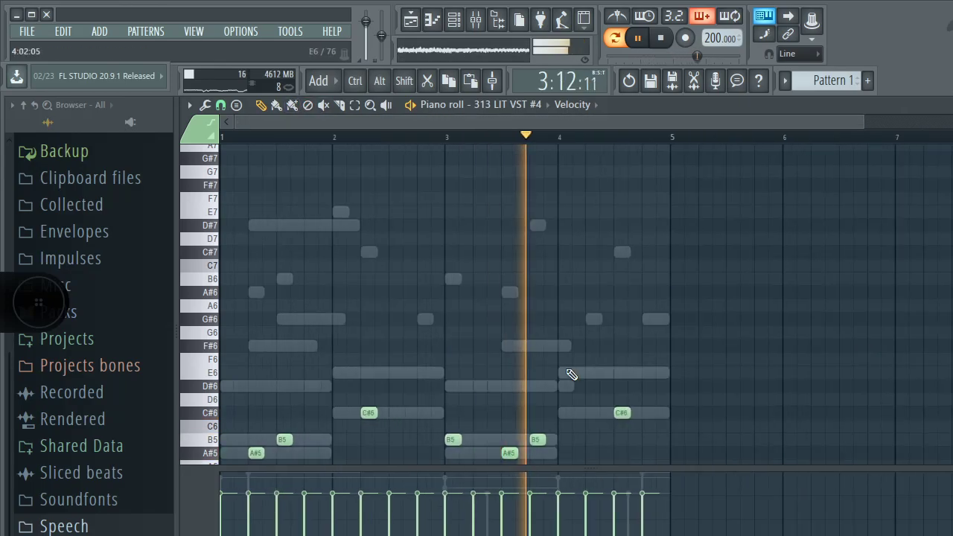
key(alt+a)
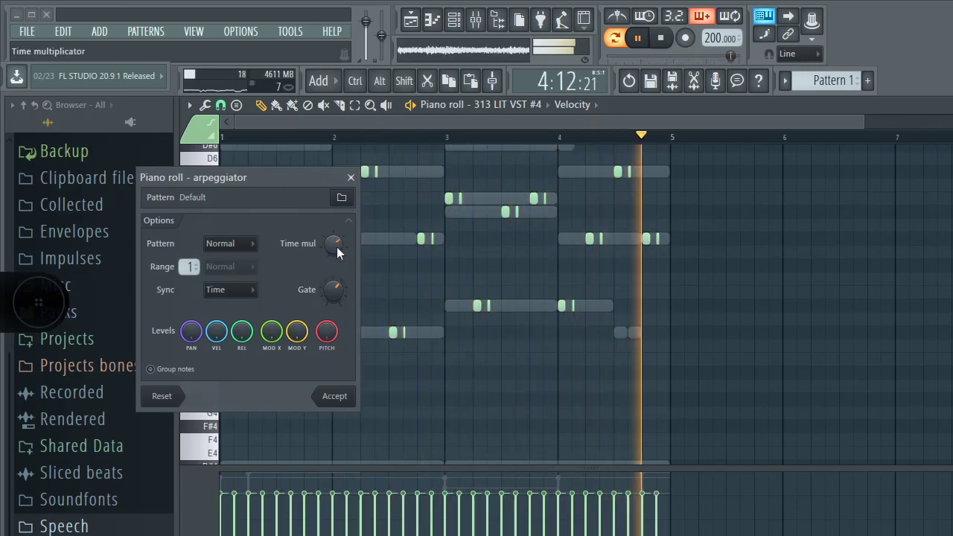
drag(333, 248, 333, 283)
click(351, 177)
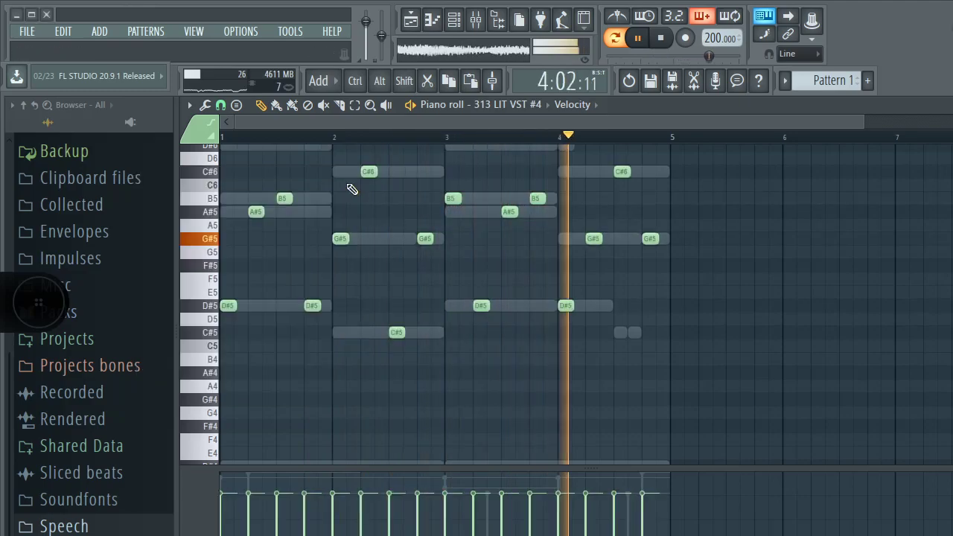
Step: Delete the B5 note in bar 1, the last G#5 note in bar 2 and the C#6 note in bar 4
scroll(275, 217, up, 2)
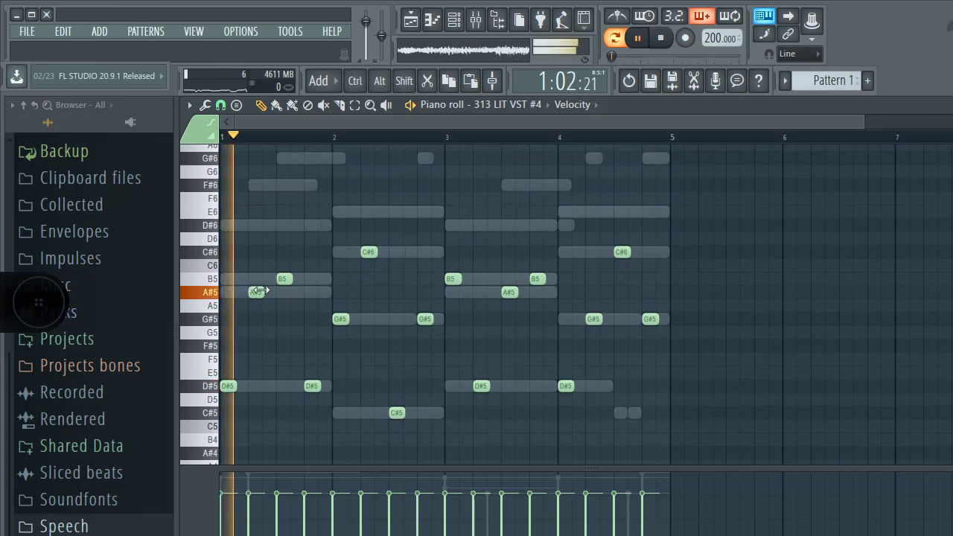
right_click(286, 279)
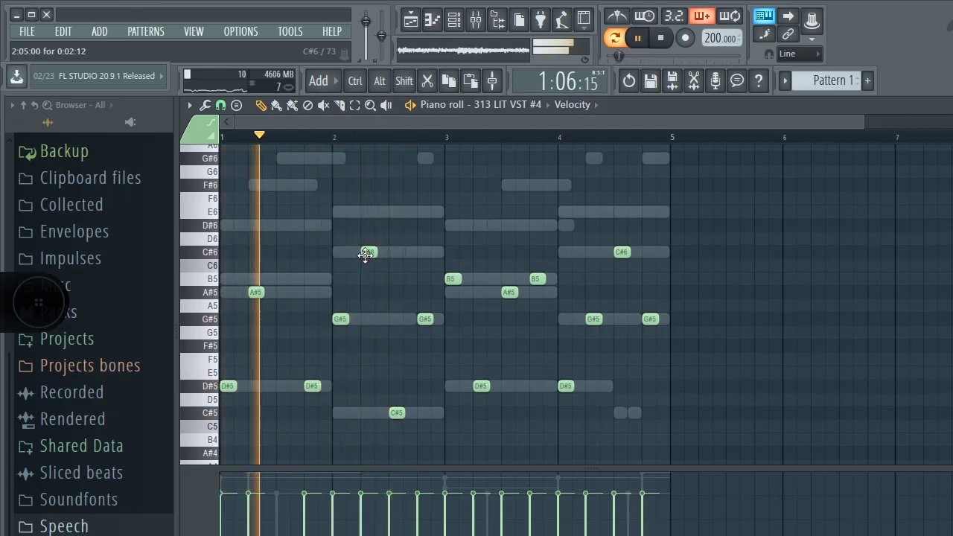
right_click(425, 320)
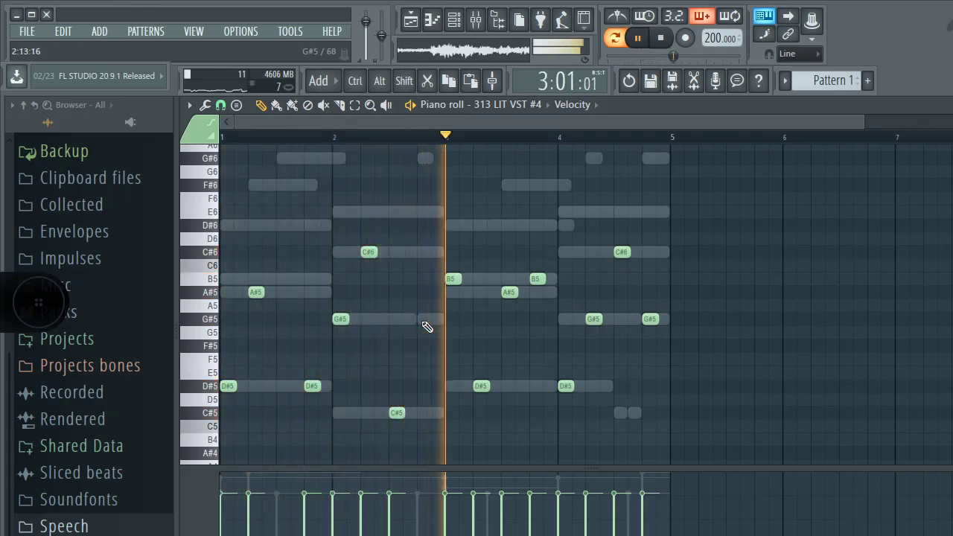
key(space)
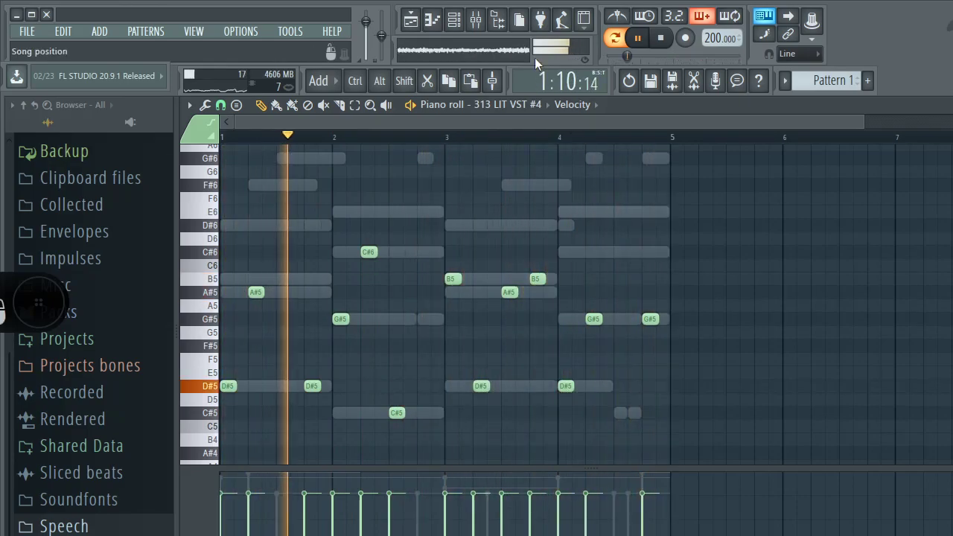
Step: Transpose the 313 LIT VST #4 melody down one octave and lengthen each note to reach the next one
key(ctrl+Down)
key(ctrl+l)
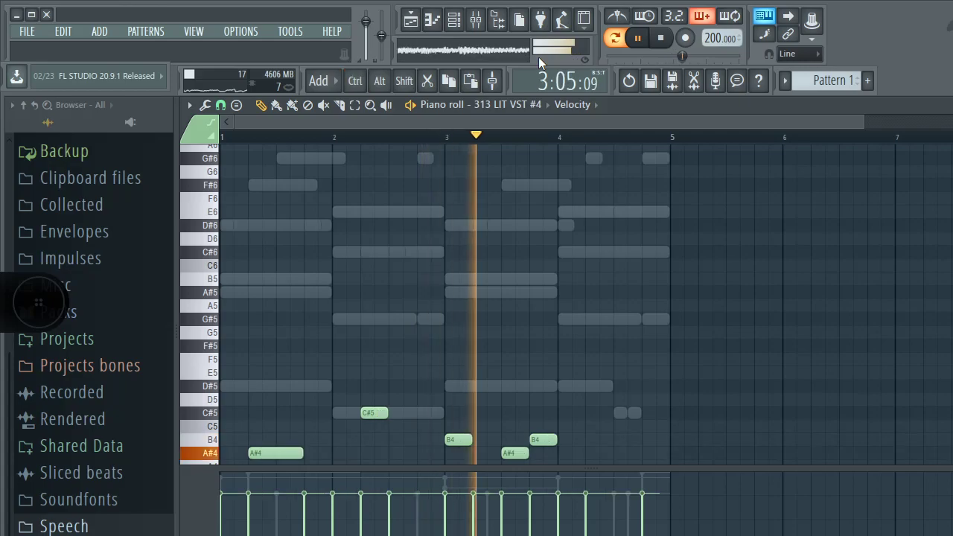
Step: Delete the last G#4 note in bar 4 and undo that deletion
scroll(504, 159, down, 5)
click(649, 279)
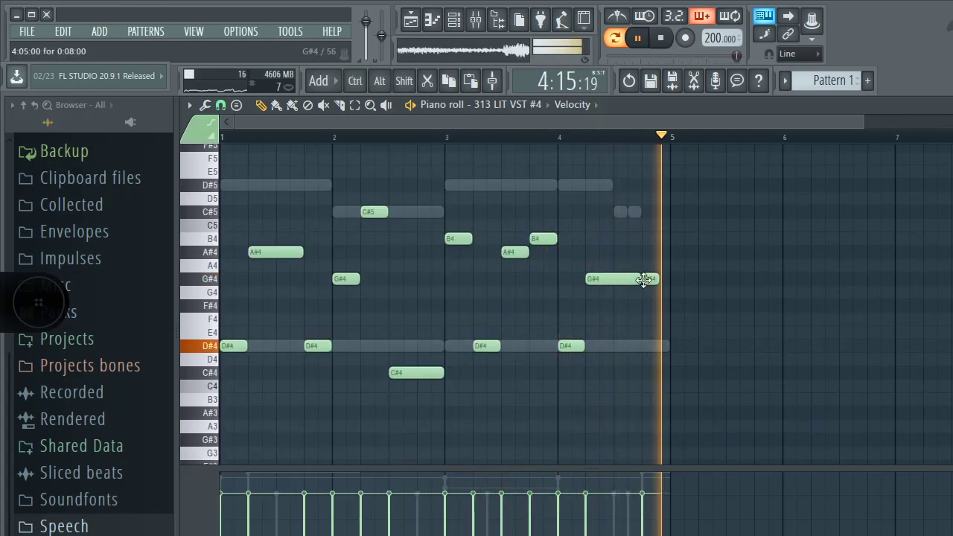
right_click(656, 281)
key(ctrl+z)
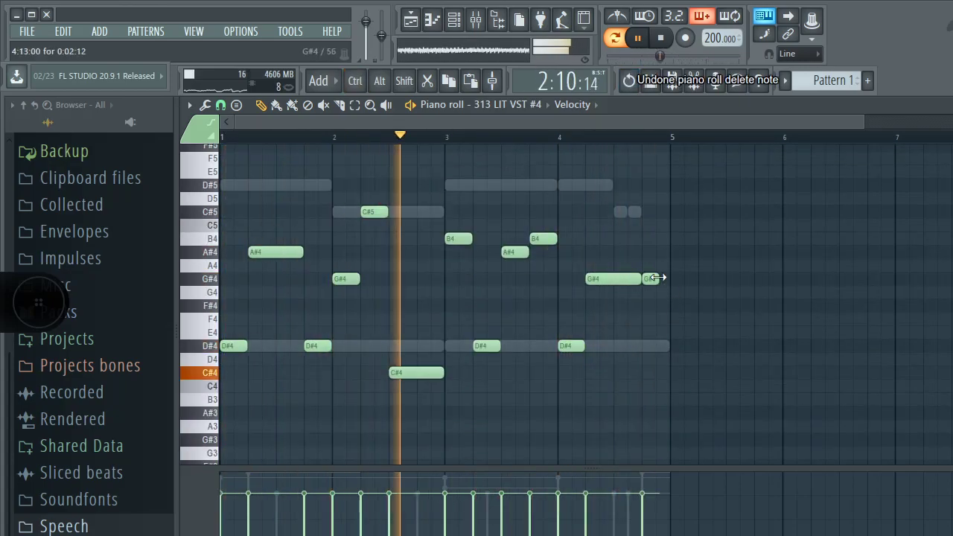
Step: Load the Hardcore effect into the first effect slot of mixer Insert 4
click(474, 21)
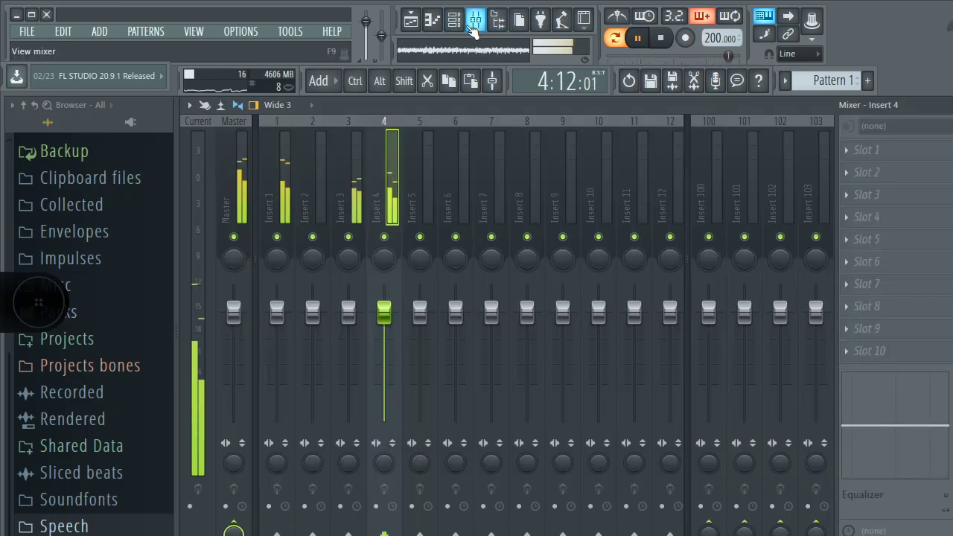
click(867, 146)
click(930, 132)
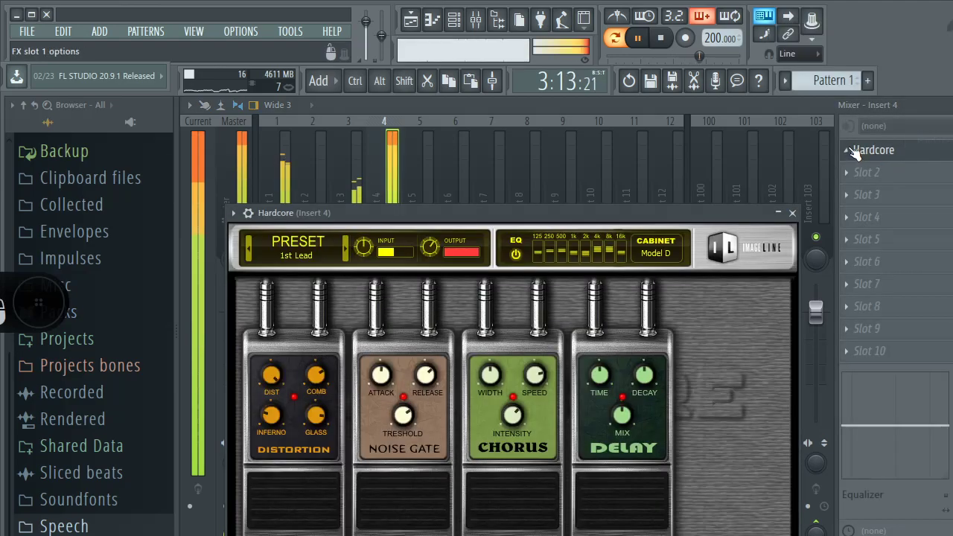
Step: Replace the Hardcore effect in the first slot of Insert 4 with Gross Beat
click(848, 145)
mouse_move(869, 166)
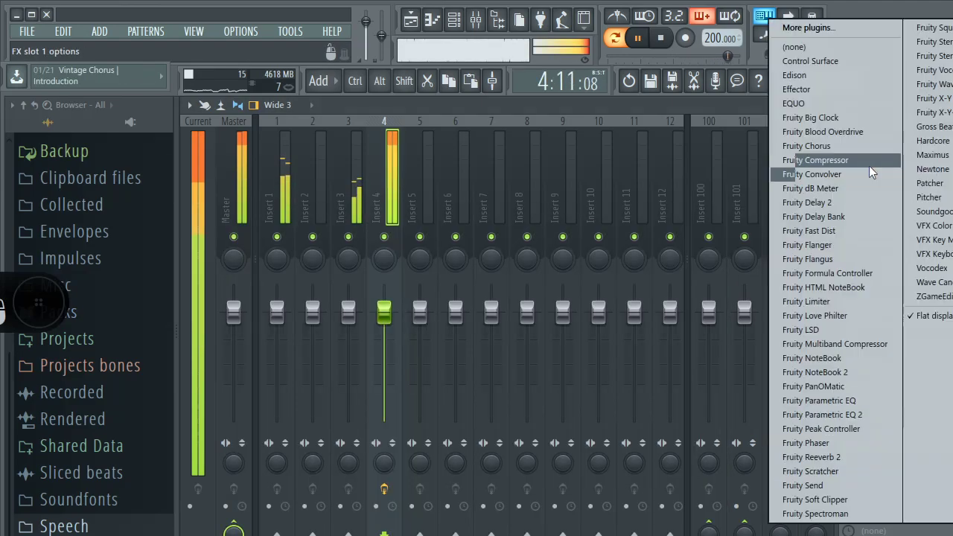
click(931, 128)
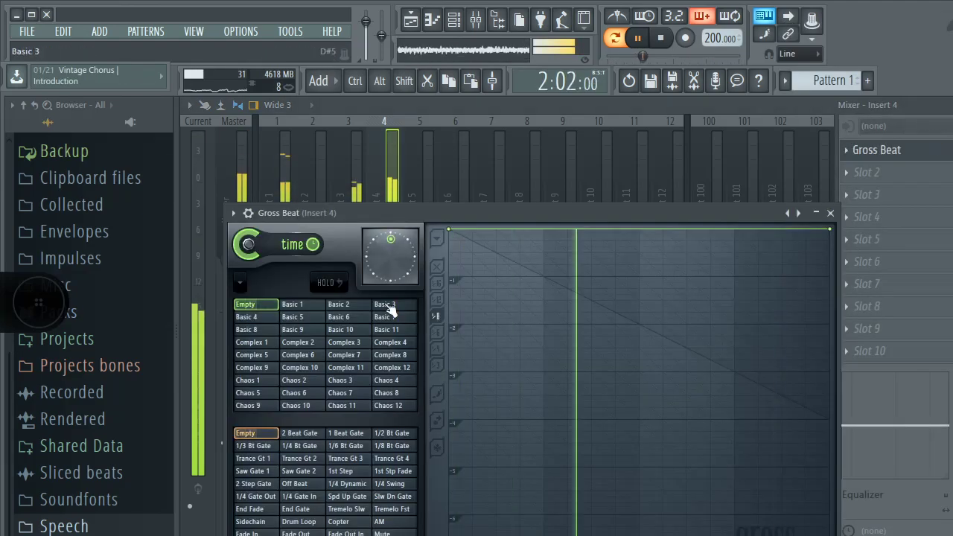
Step: Set Gross Beat to the Momentary preset with 1/2 Speed active, and raise the Insert 4 volume fader to about 1.6
click(234, 214)
mouse_move(283, 264)
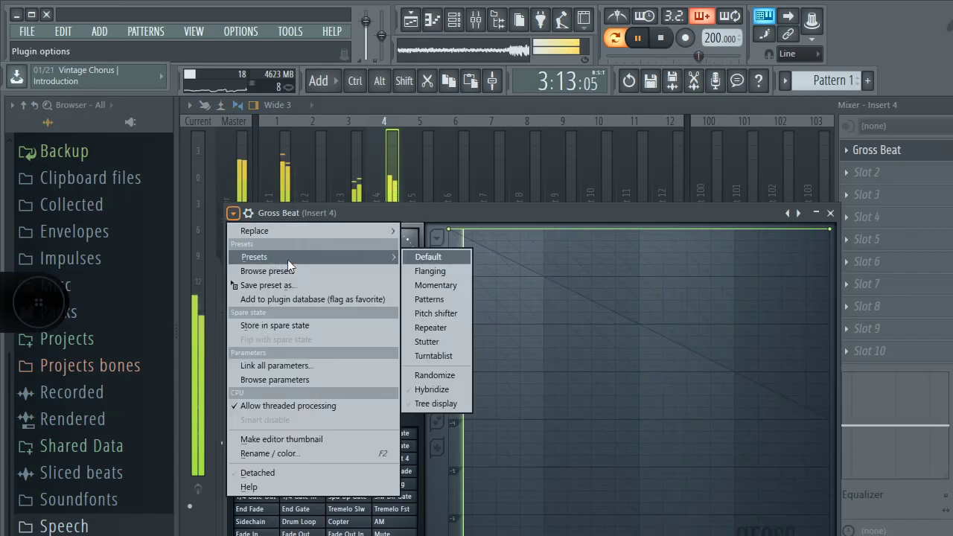
click(434, 286)
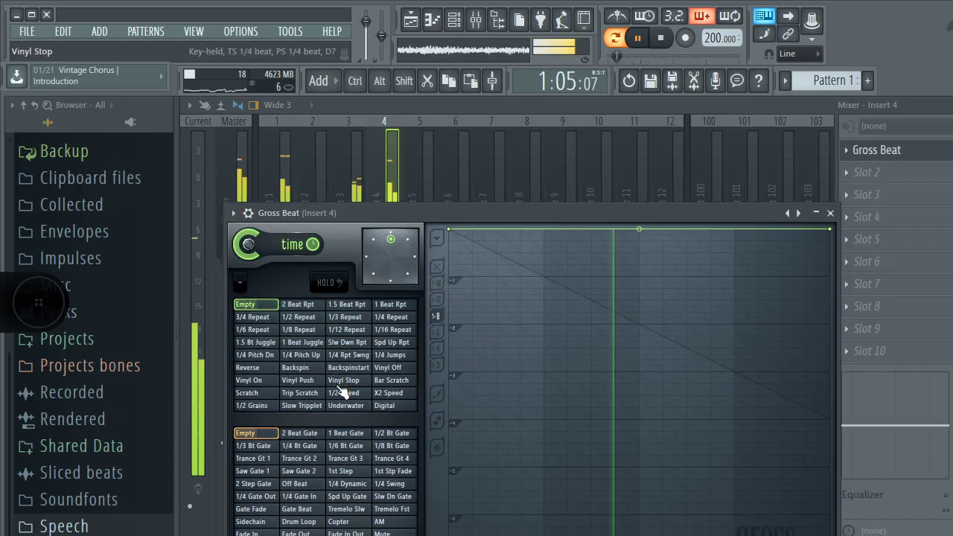
click(342, 393)
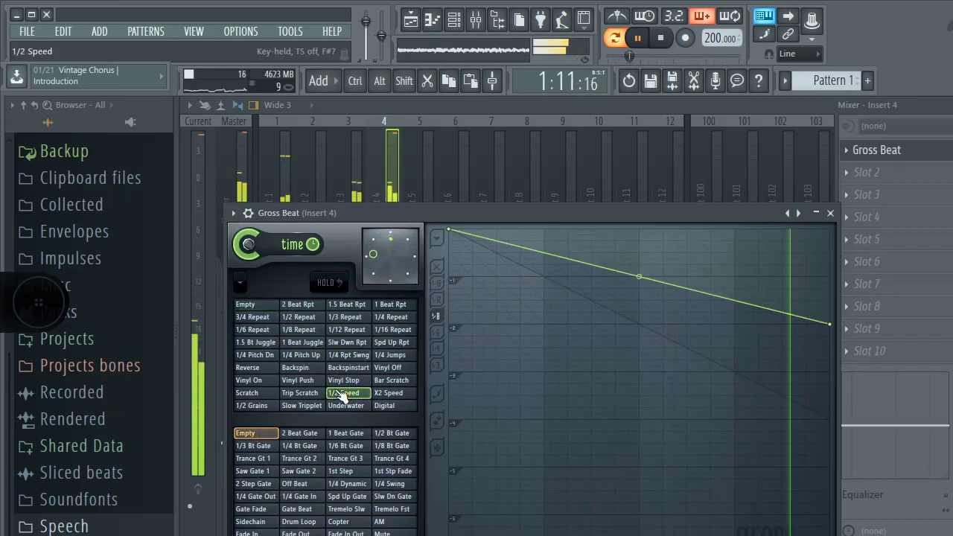
click(398, 164)
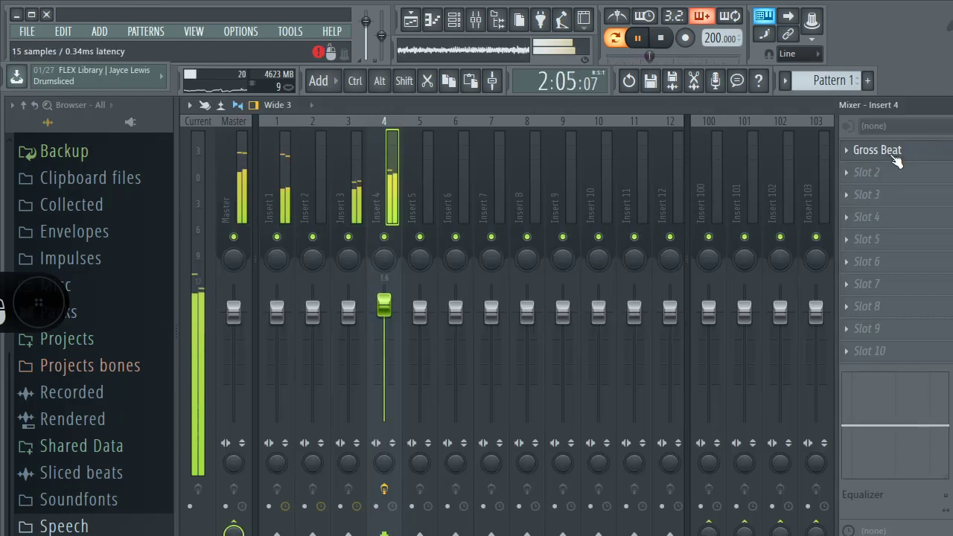
Step: Transpose all the 313 LIT VST #4 notes up one octave so the melody starts on D#5
click(455, 21)
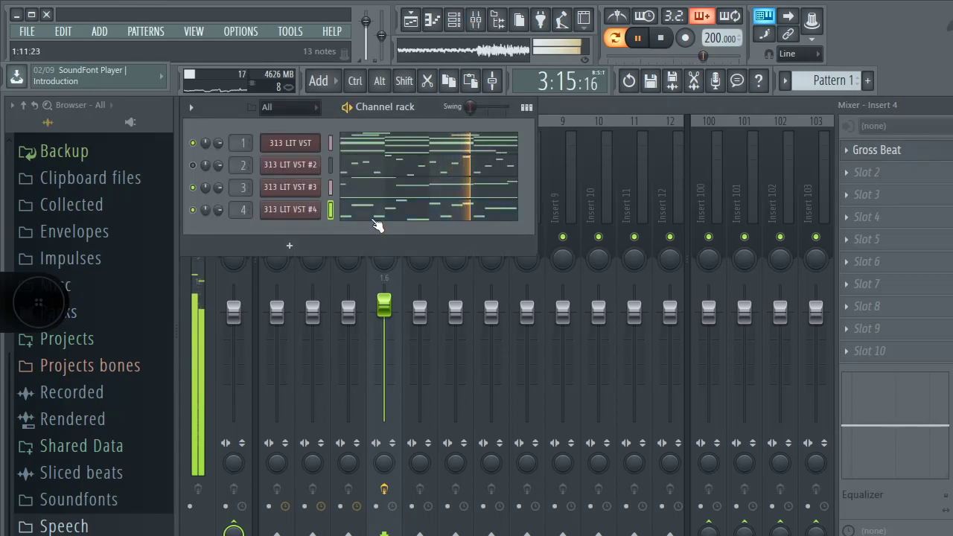
click(376, 225)
key(space)
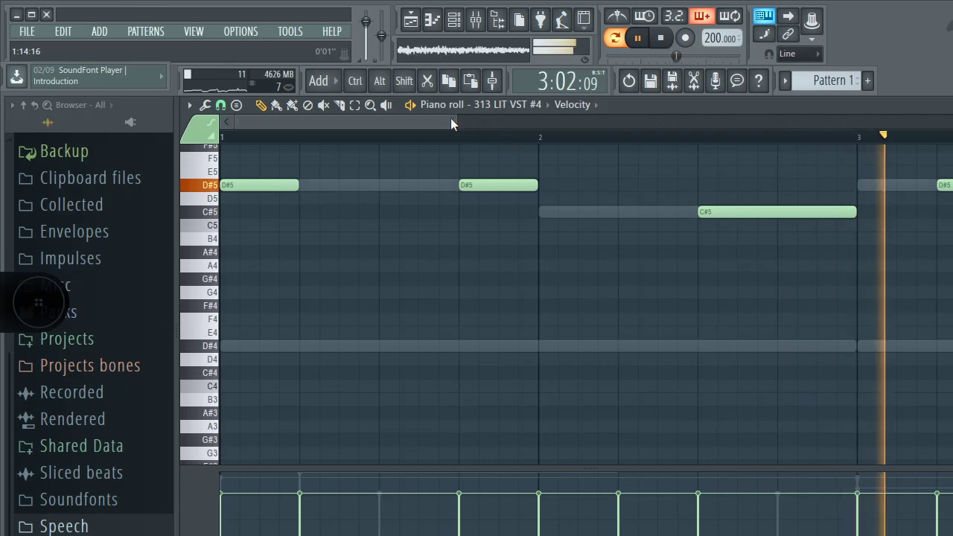
drag(454, 120, 809, 219)
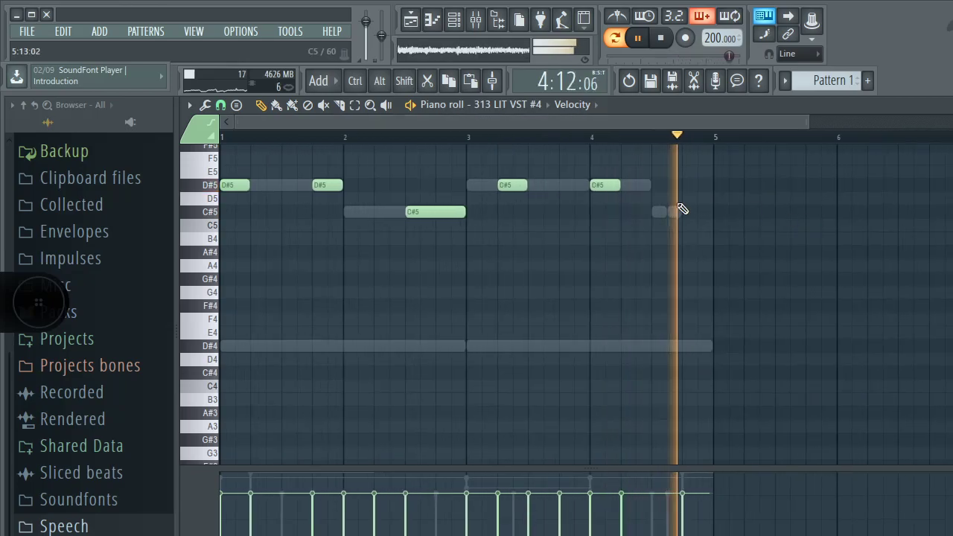
scroll(670, 211, up, 3)
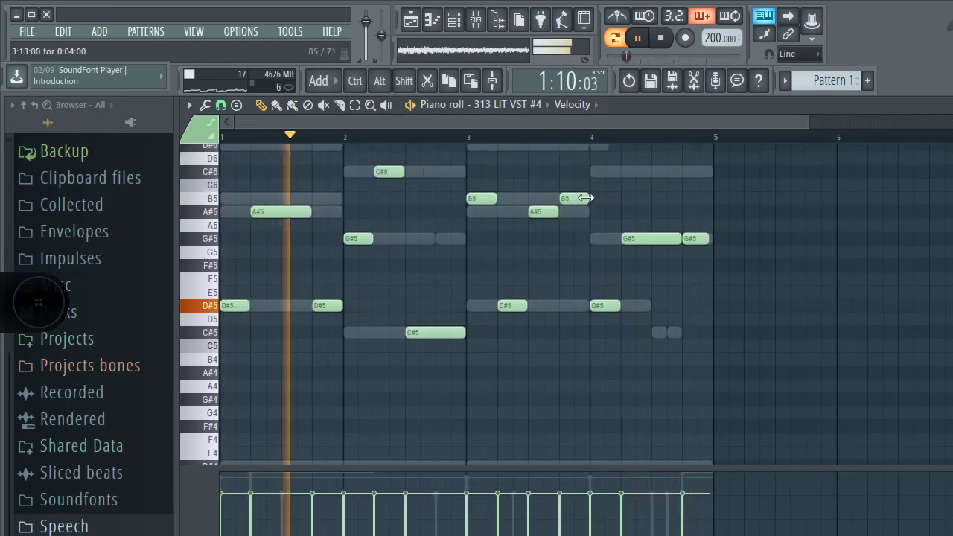
click(480, 19)
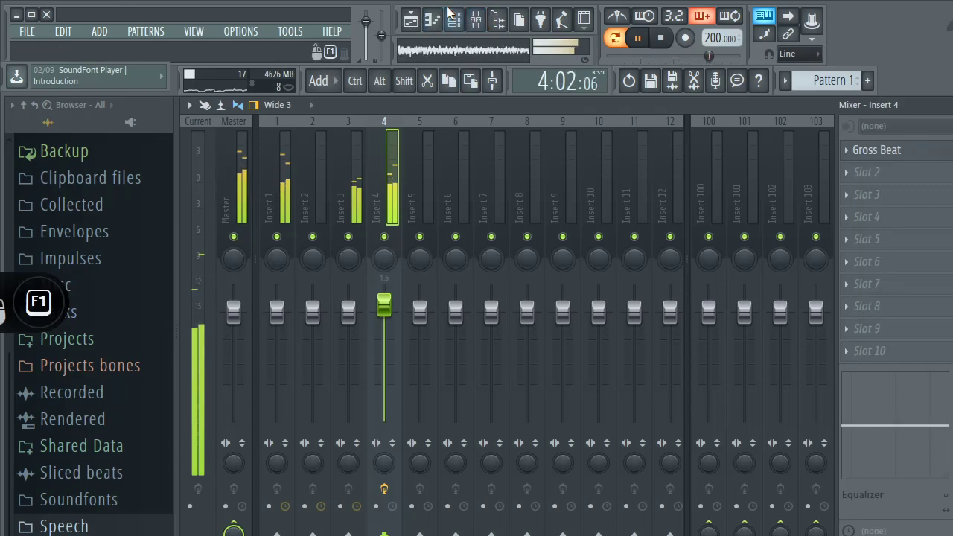
Step: Raise the 313 LIT VST #4 melody by another octave so it starts on D#6, and check Insert 4 in the mixer
click(454, 21)
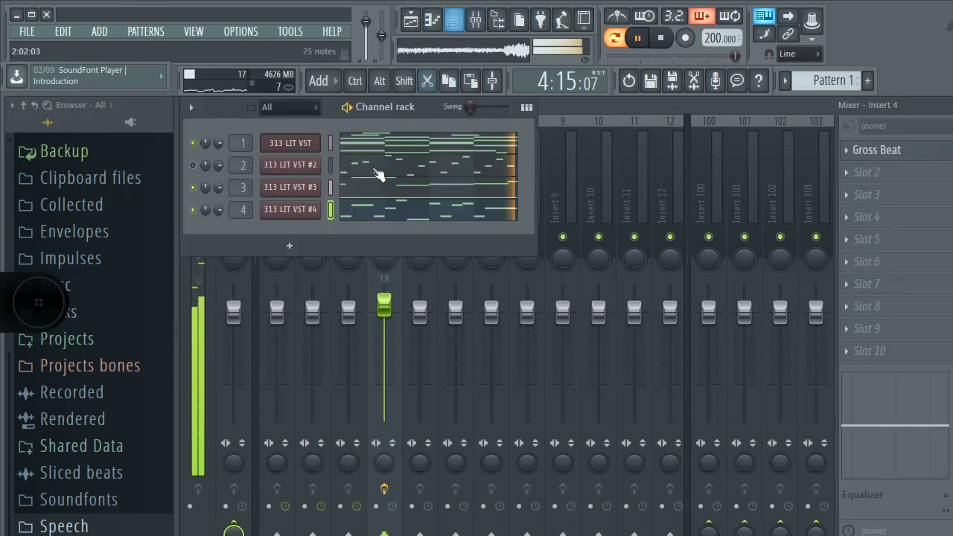
click(365, 222)
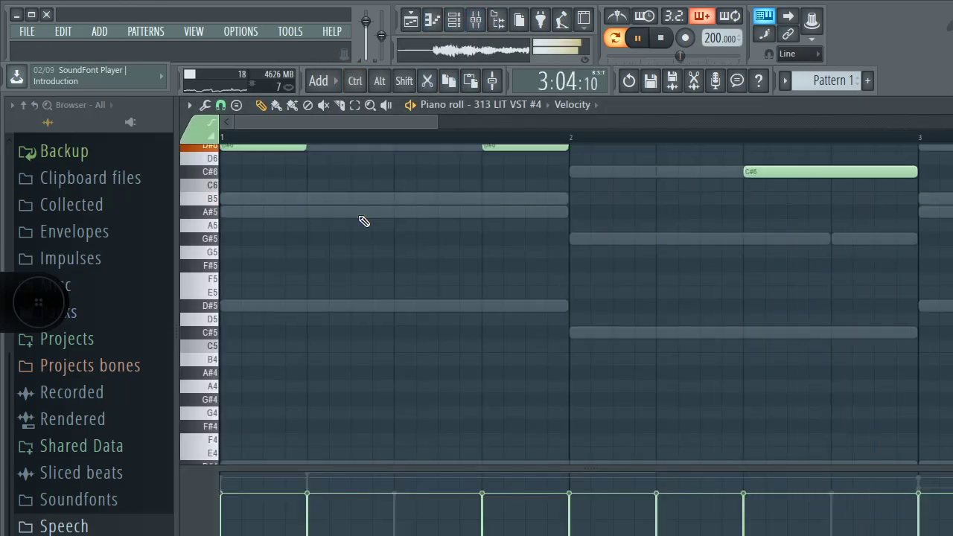
scroll(443, 132, down, 4)
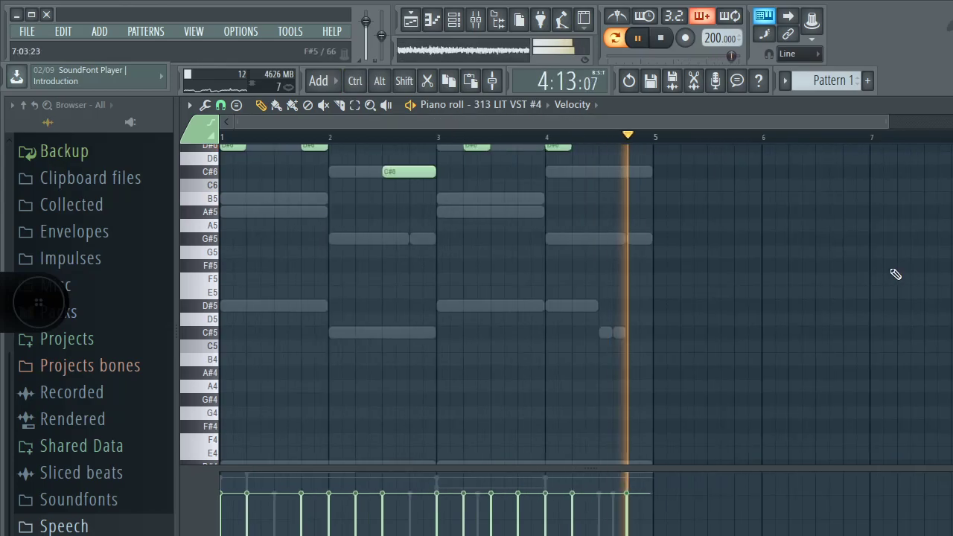
scroll(521, 306, up, 2)
scroll(521, 306, up, 3)
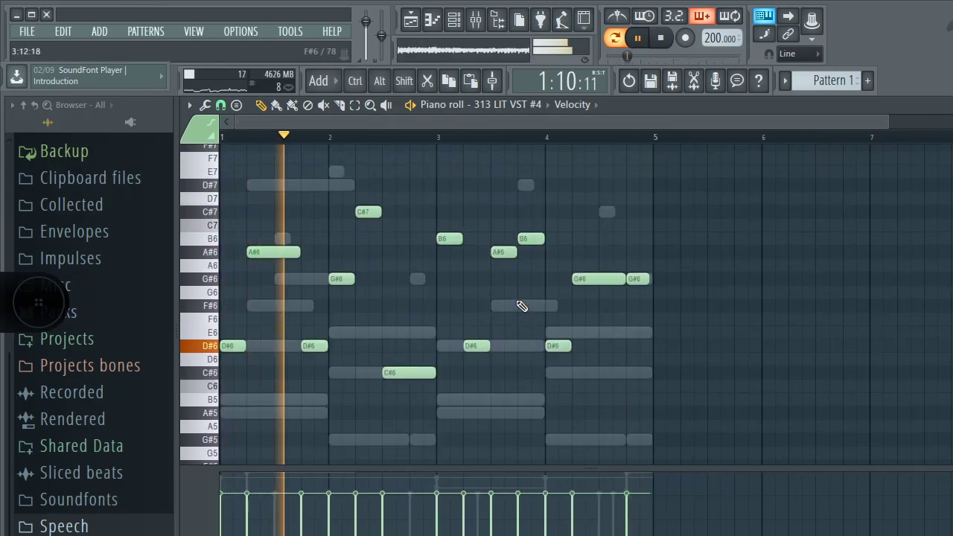
click(475, 22)
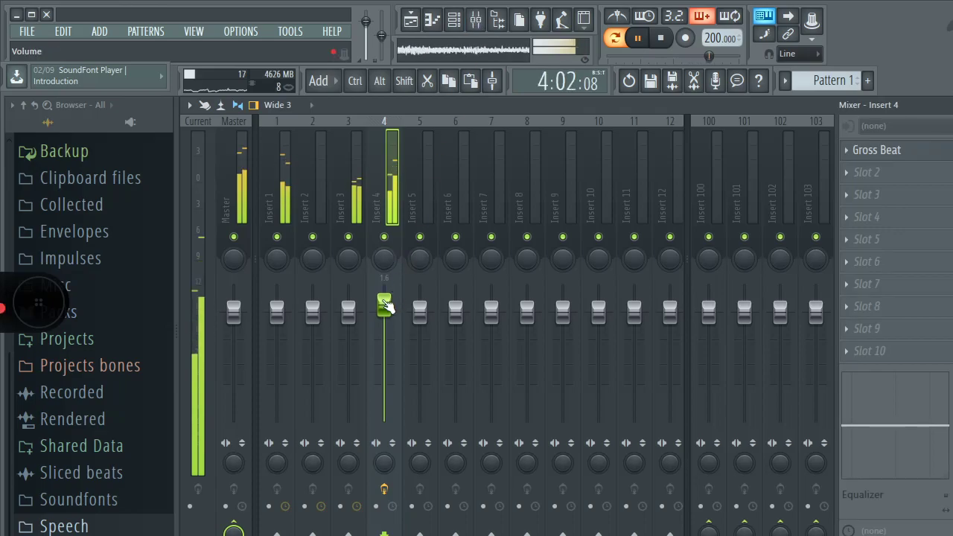
Step: Place Pattern 1 on Track 1 of the playlist, starting at bar 1
click(418, 34)
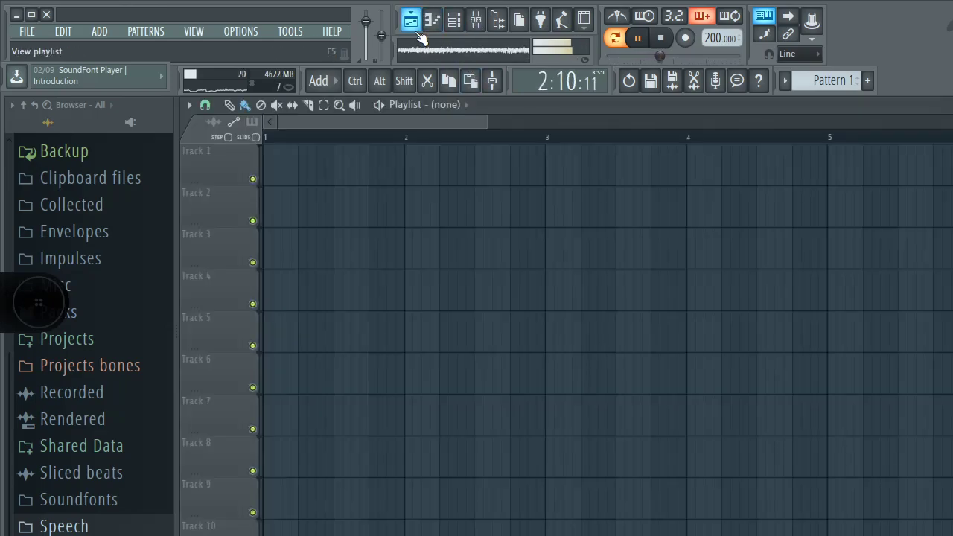
click(270, 167)
click(229, 105)
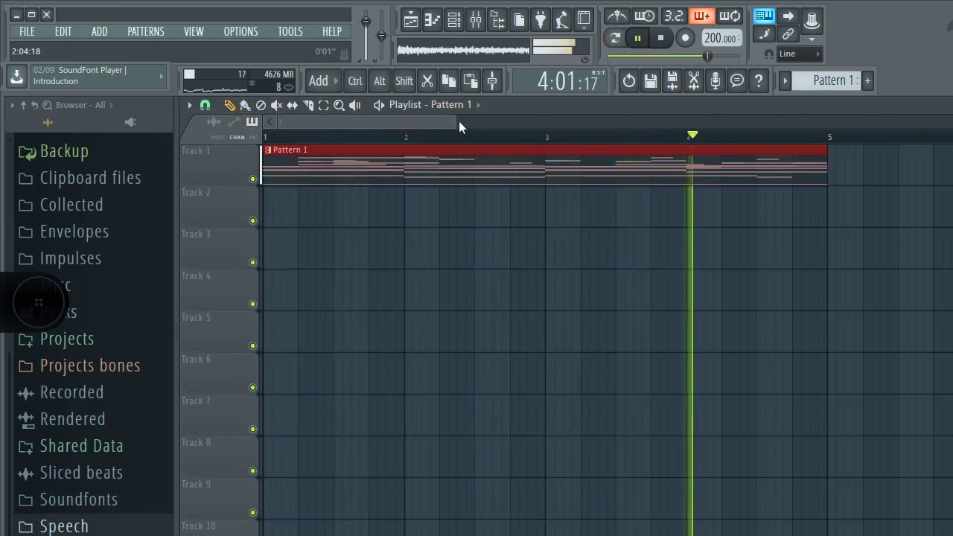
drag(457, 122, 715, 165)
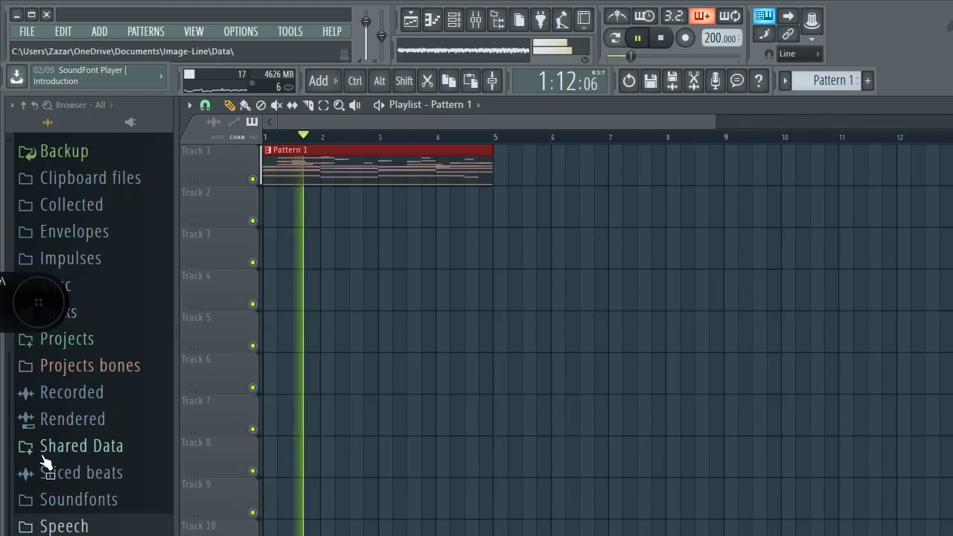
Step: Look through the browser's Soundfonts and Packs folders and the plugin database for drum sounds
click(60, 503)
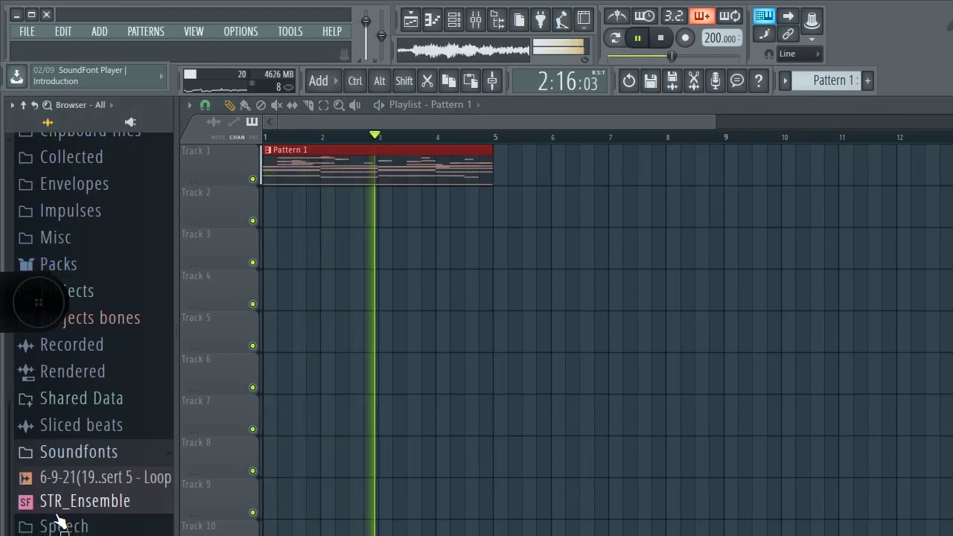
click(116, 454)
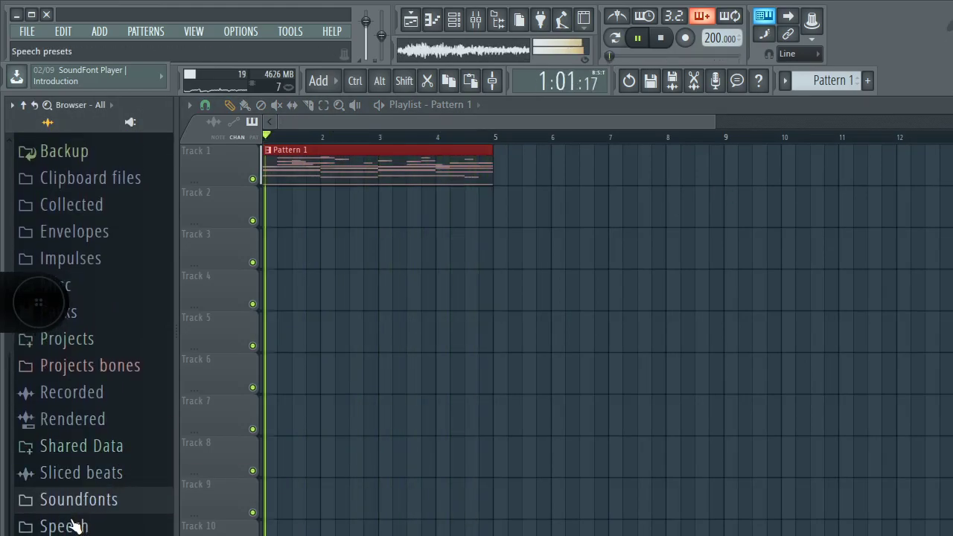
scroll(96, 273, up, 3)
scroll(99, 273, down, 2)
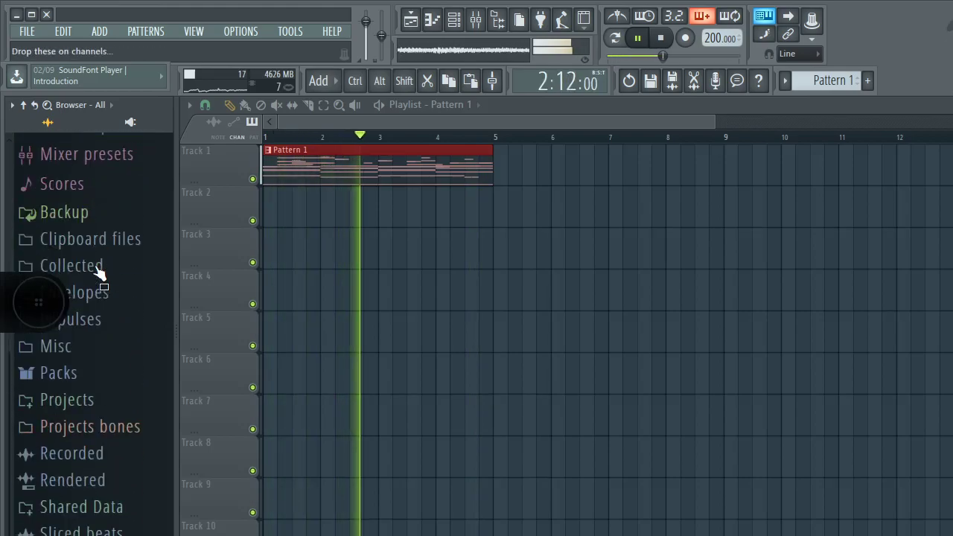
scroll(99, 273, down, 1)
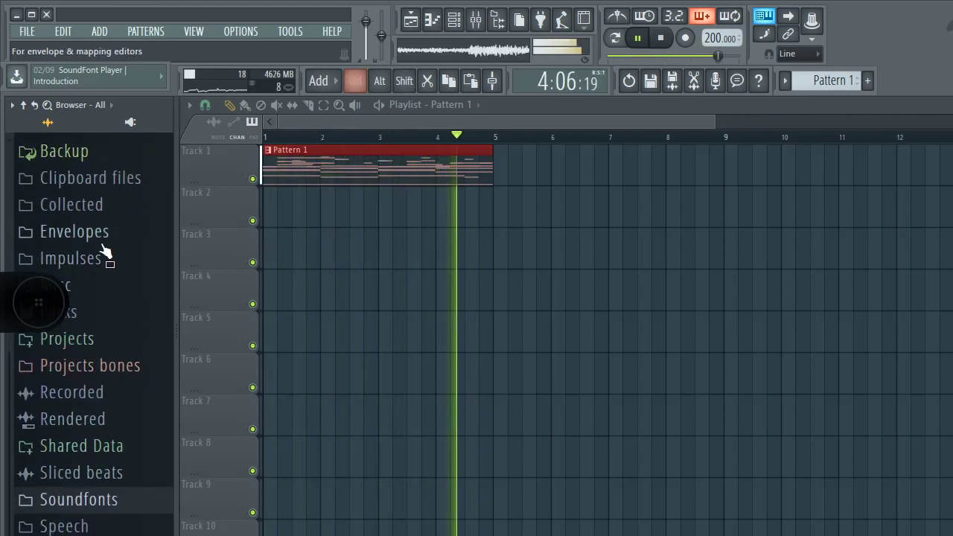
scroll(105, 252, up, 3)
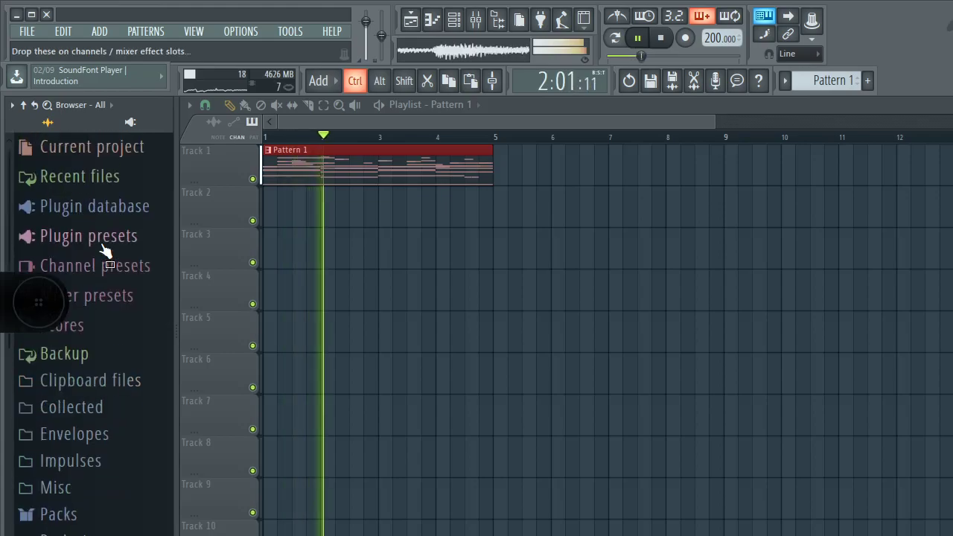
scroll(105, 251, down, 3)
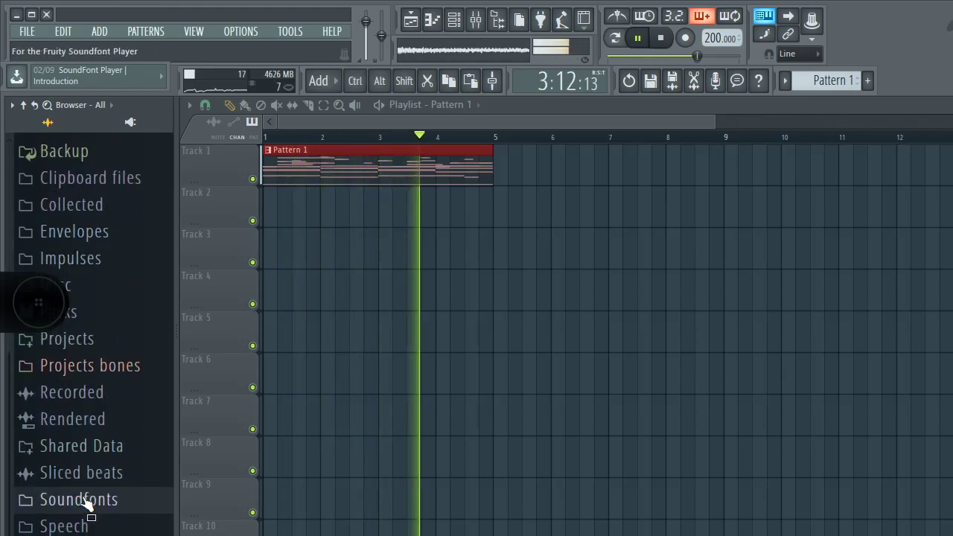
click(86, 500)
click(86, 500)
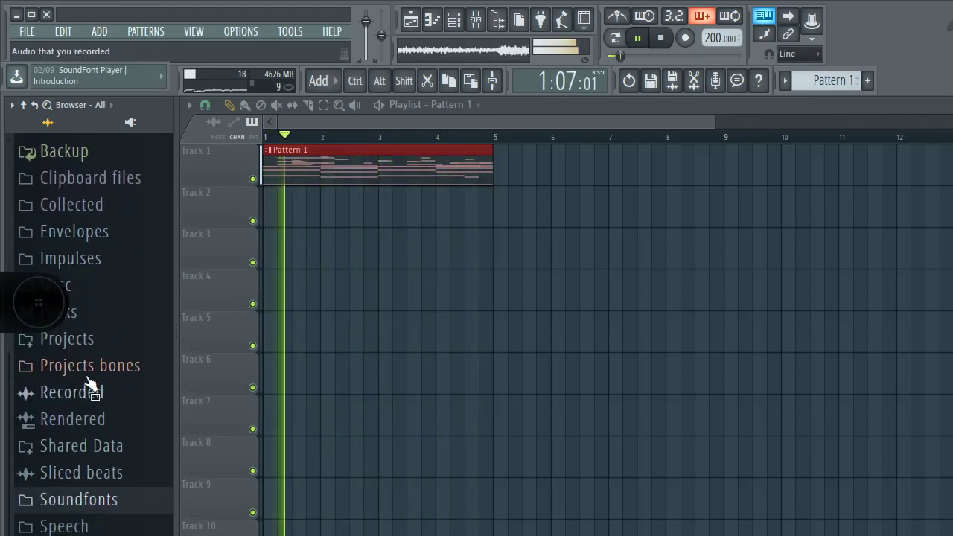
click(86, 336)
click(82, 316)
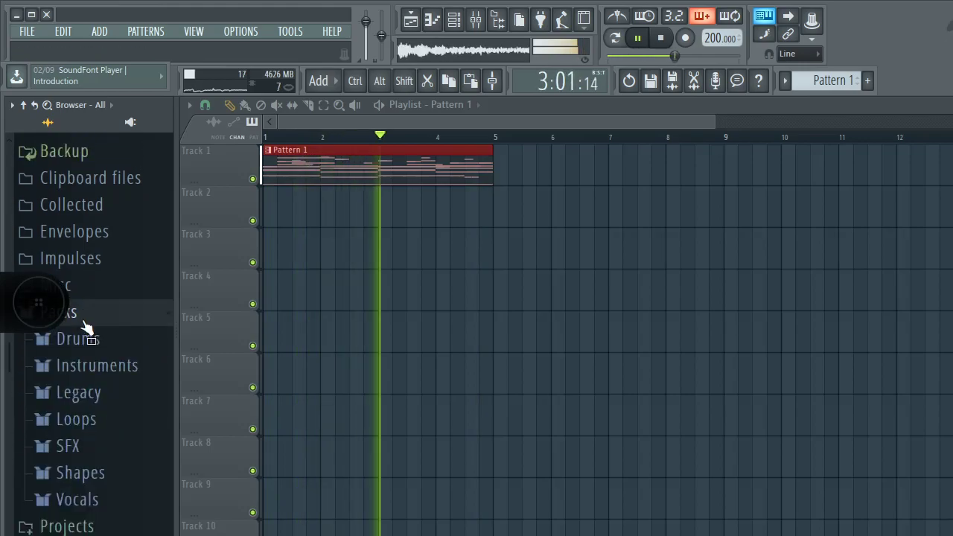
click(84, 321)
click(130, 122)
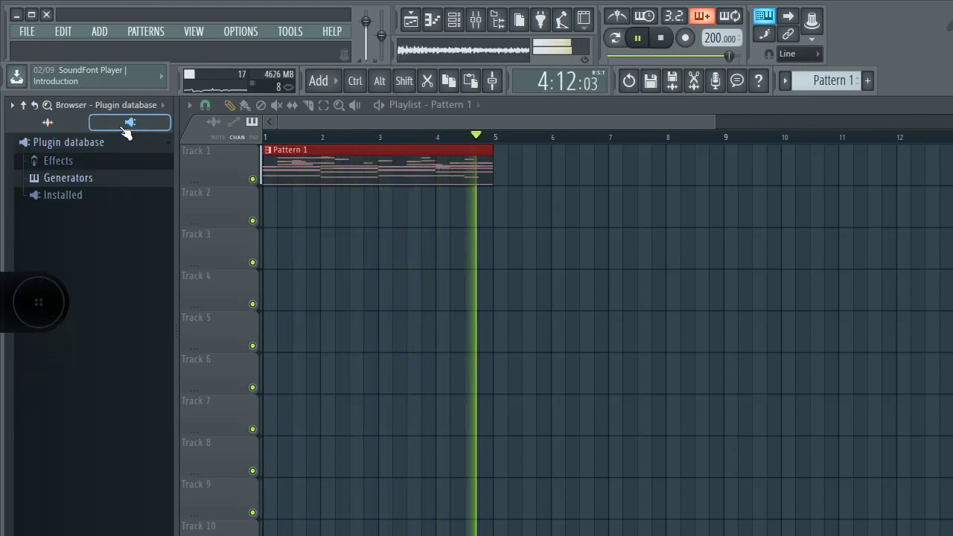
click(88, 127)
scroll(94, 373, down, 1)
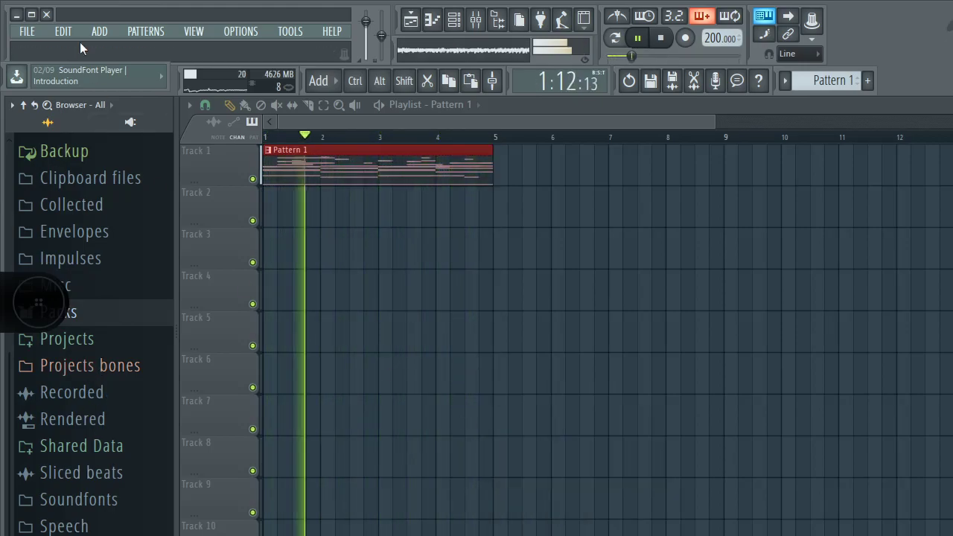
Step: Maximize the program window so the full browser list fits on the screen
click(35, 15)
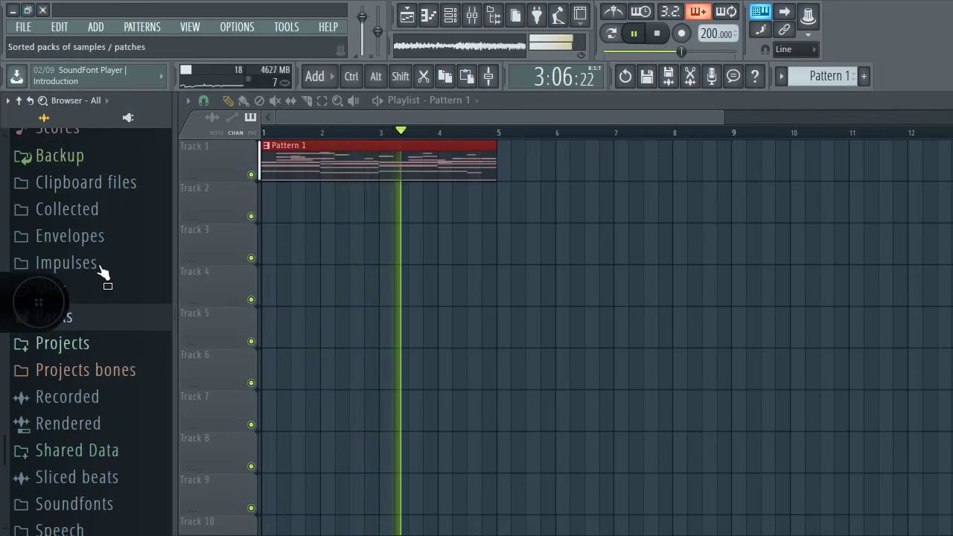
click(28, 10)
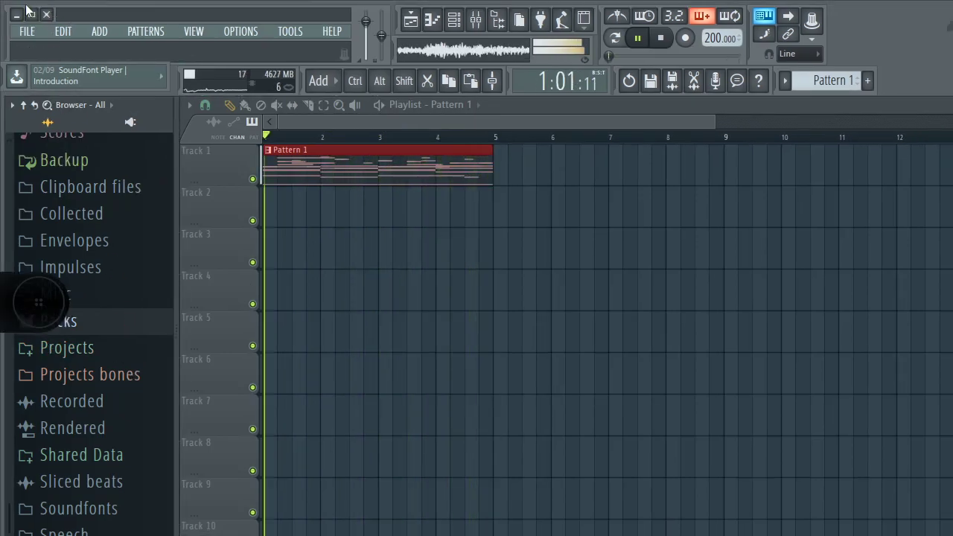
click(27, 10)
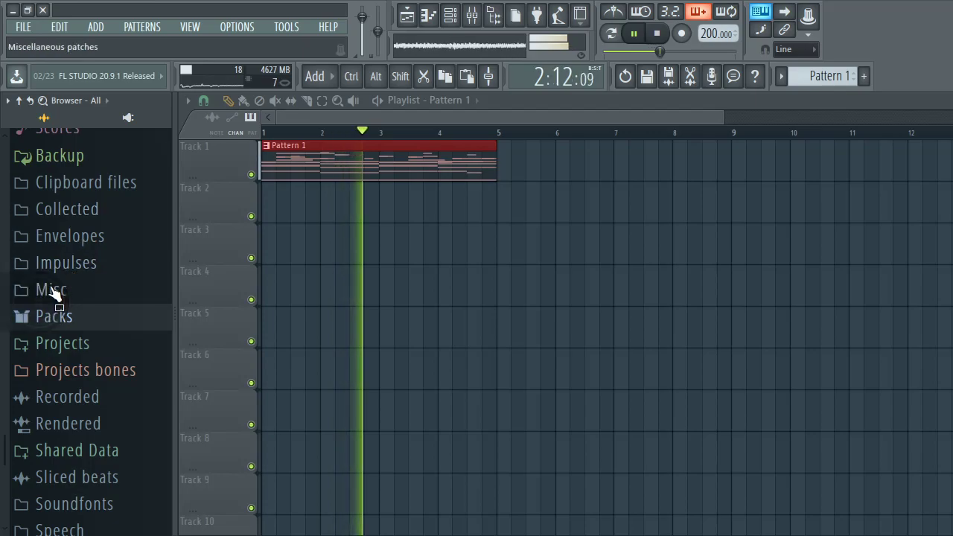
Step: Find the ZTP Drum Kit among the user folders in the browser and expand it, with playback running
scroll(93, 395, down, 1)
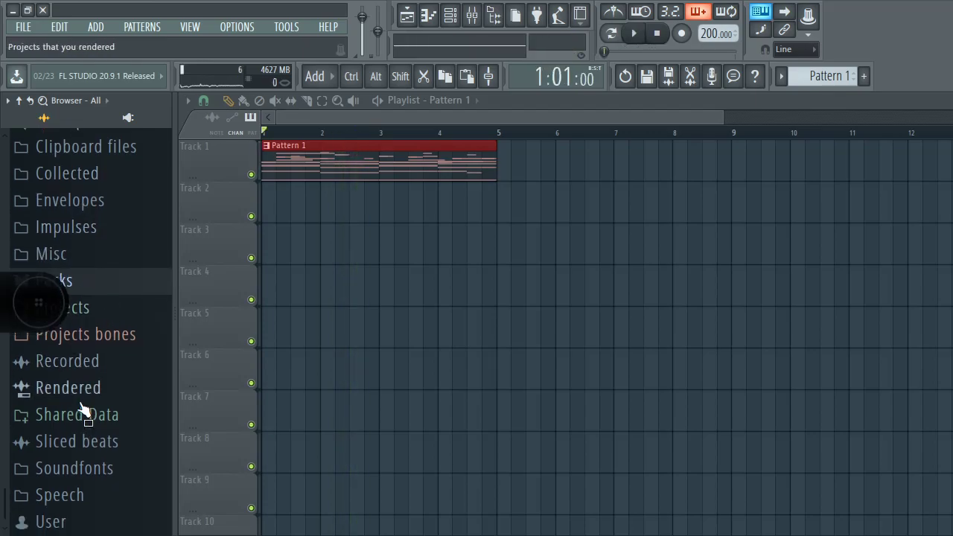
scroll(132, 389, down, 15)
scroll(129, 383, up, 5)
scroll(129, 382, down, 4)
key(space)
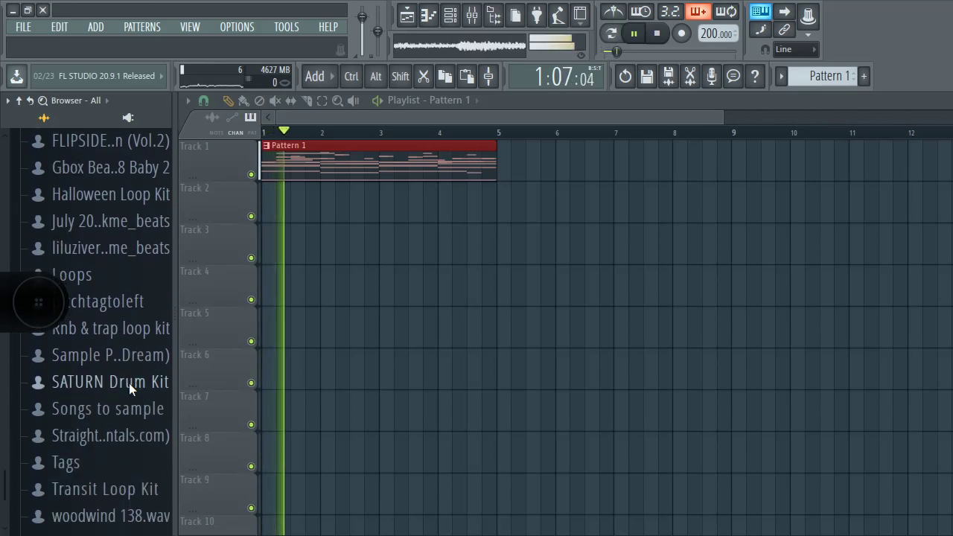
scroll(88, 488, down, 2)
click(81, 494)
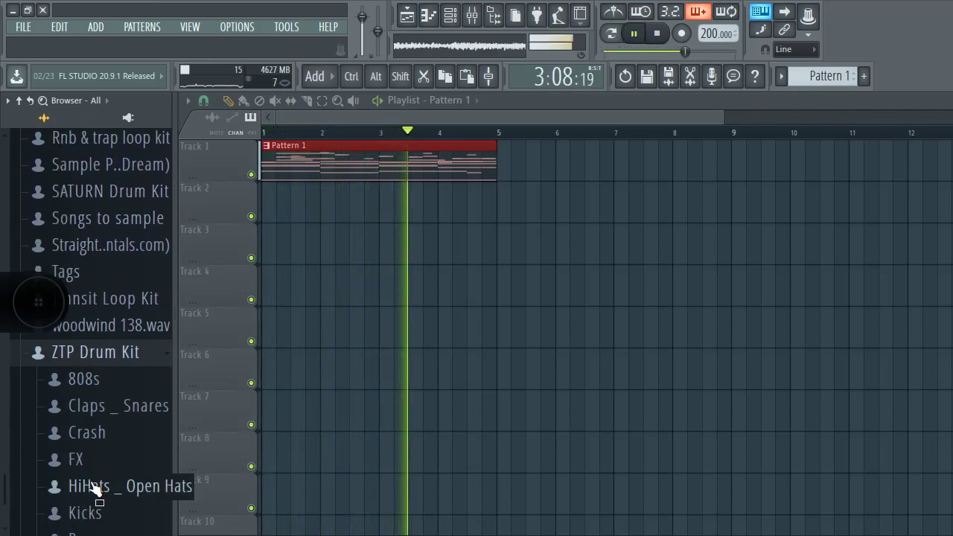
Step: Add Hat 1 from the kit's HiHats _ Open Hats folder as a new channel routed to mixer track 5
click(96, 490)
click(104, 469)
drag(104, 471, 272, 225)
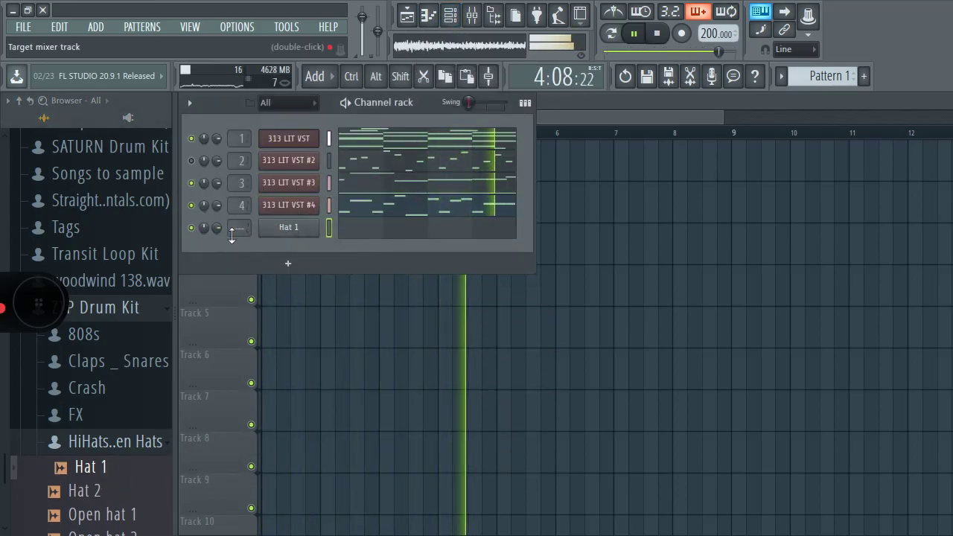
right_click(286, 226)
click(350, 280)
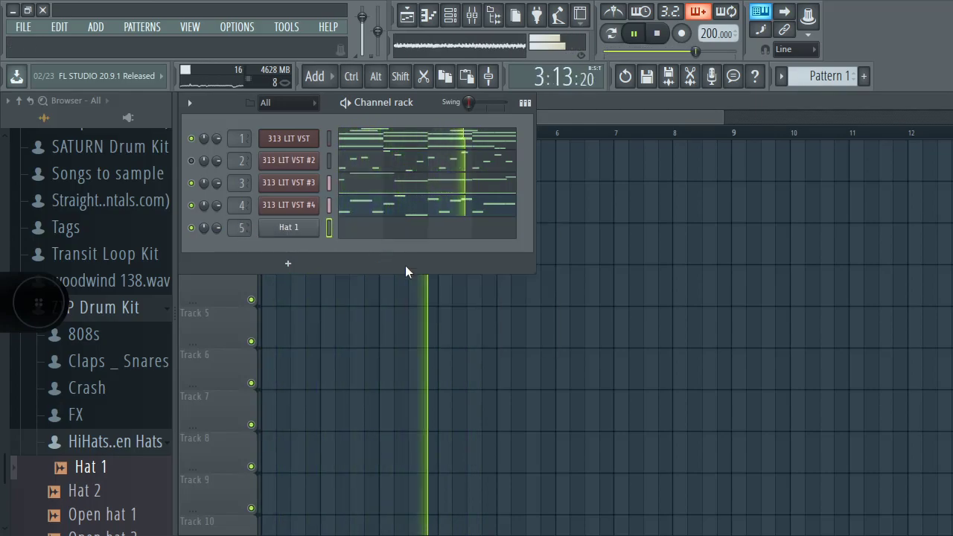
right_click(313, 231)
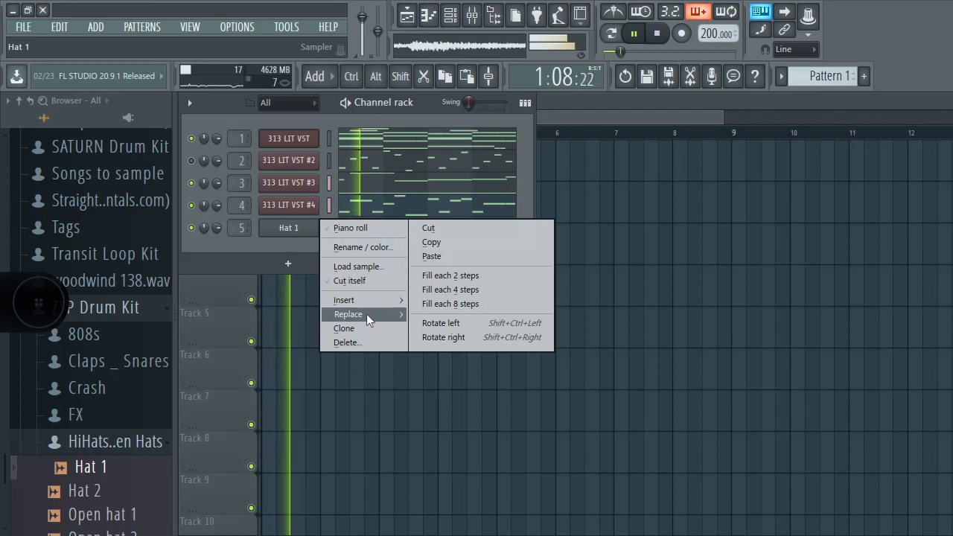
mouse_move(367, 314)
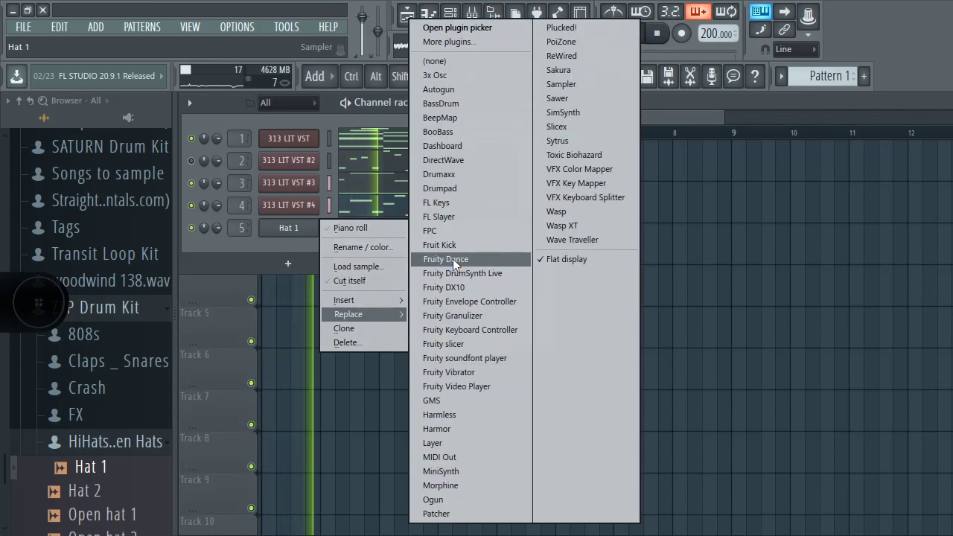
Step: Audition Dro Reverb Clap from the Claps _ Snares folder and add it to the channel rack as a new channel
click(137, 368)
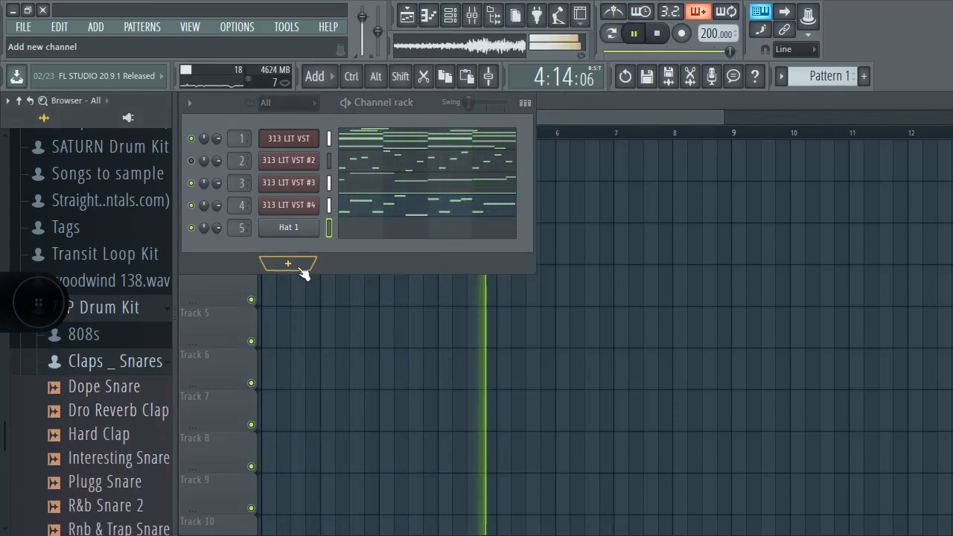
click(123, 412)
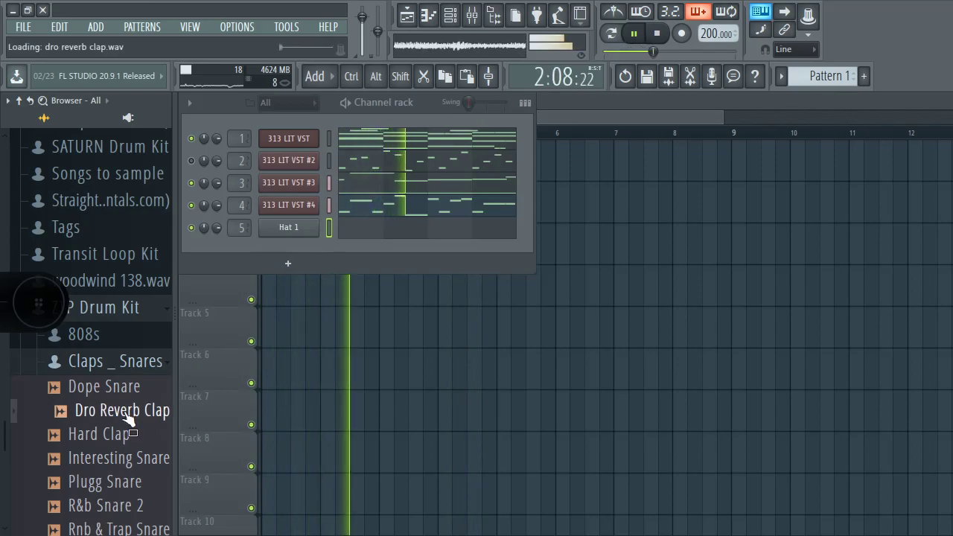
drag(128, 421, 286, 255)
Step: Draw Dro Reverb Clap notes on C6 at beat three of each of bars 1 to 4, with raised velocity
click(360, 258)
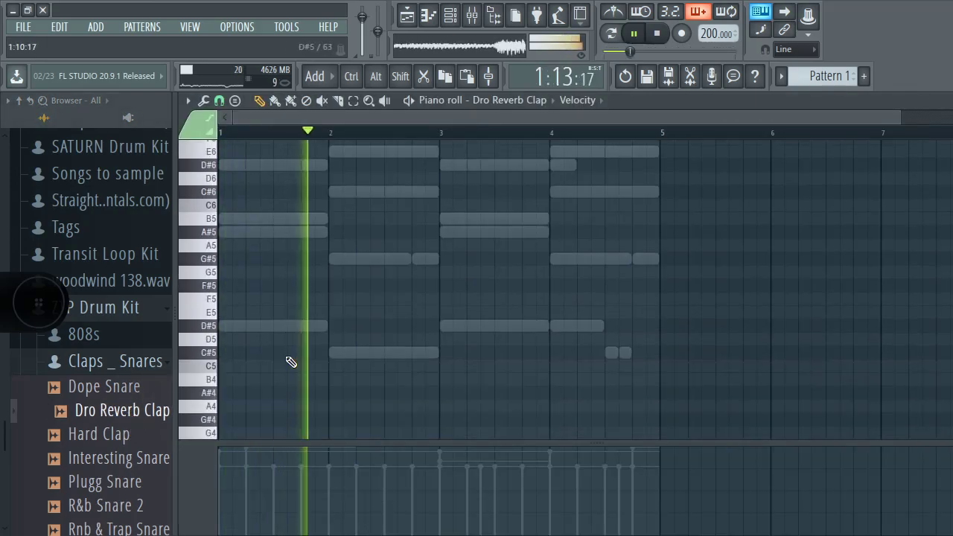
click(282, 196)
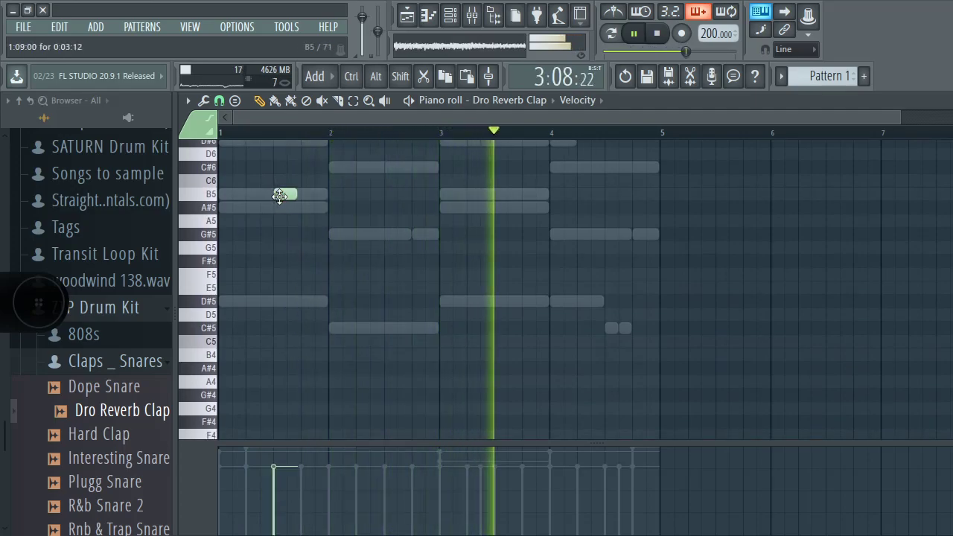
drag(286, 195, 280, 177)
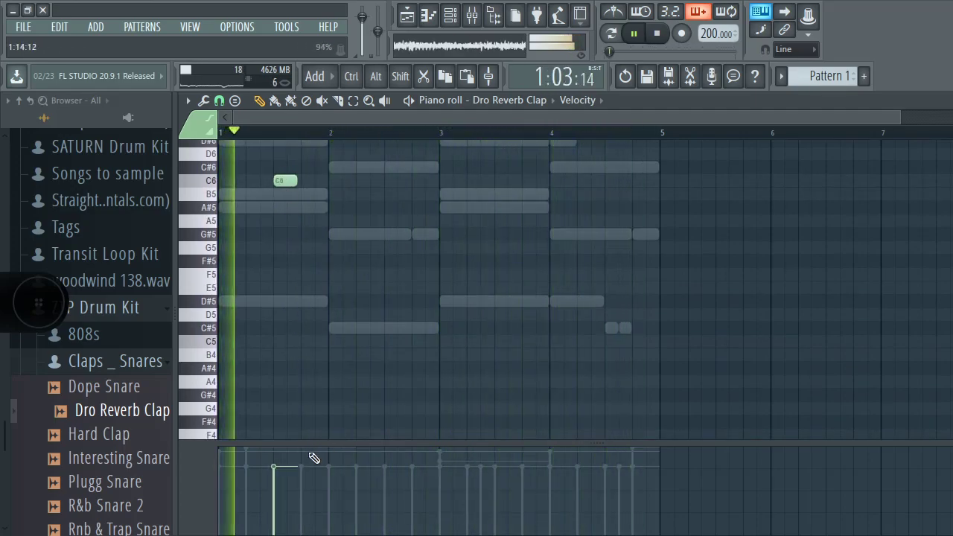
click(275, 451)
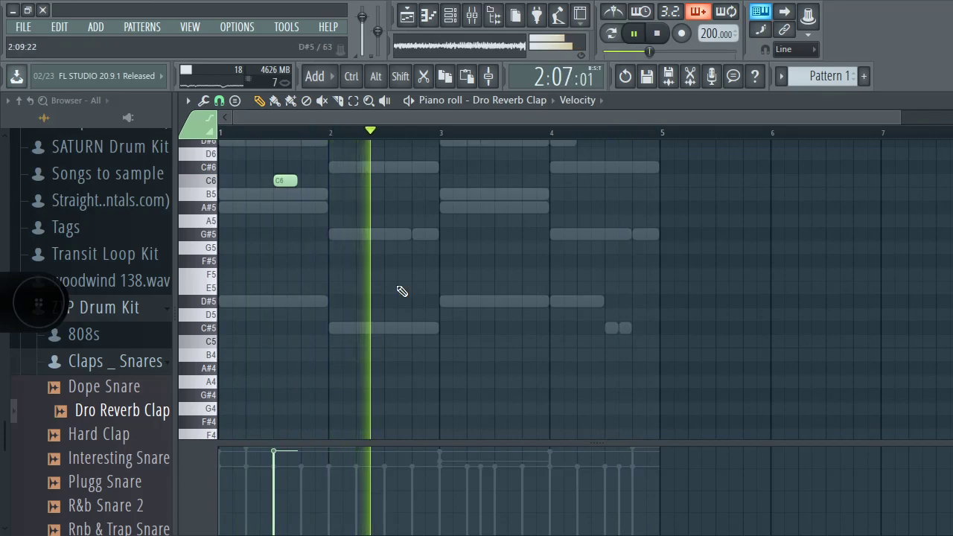
click(391, 180)
click(499, 181)
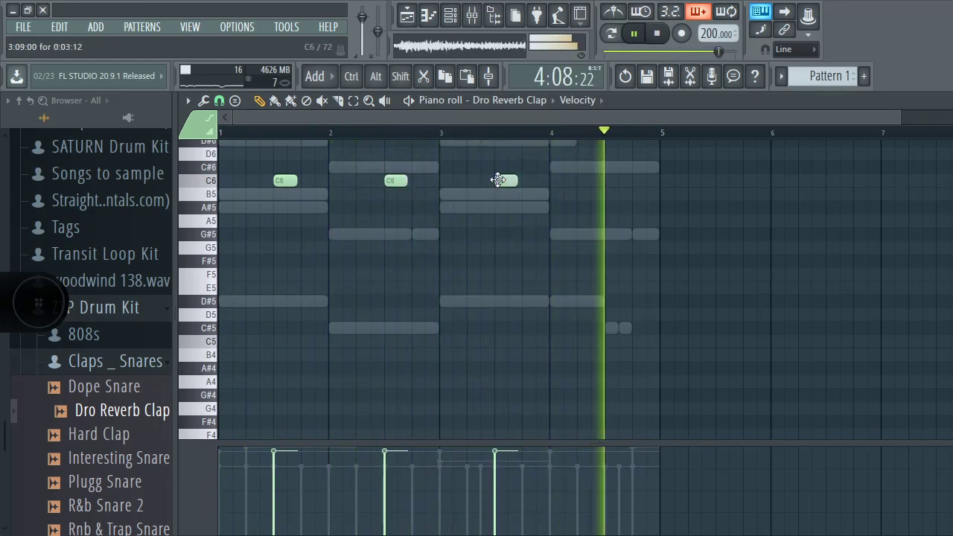
click(610, 181)
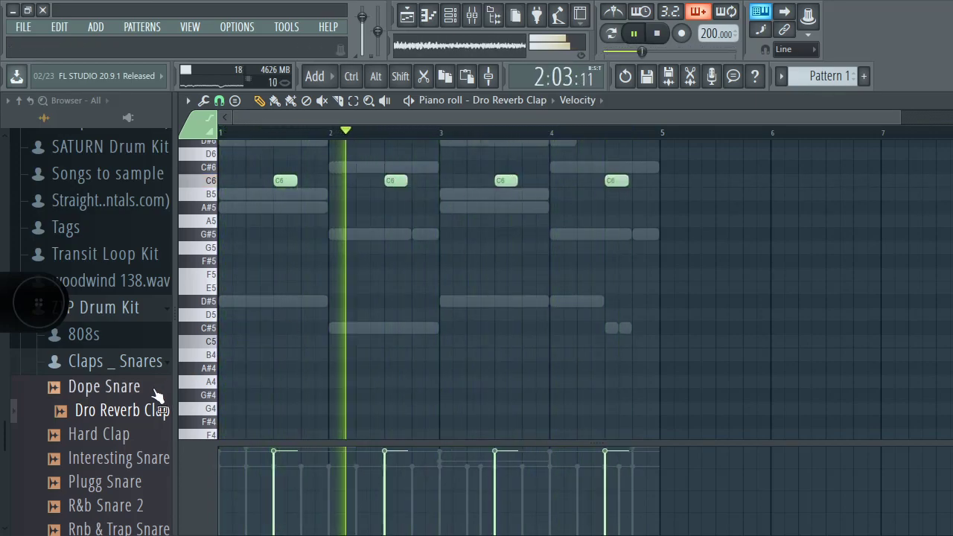
Step: Add the Dope Snare sample from the Claps _ Snares folder as a new channel
drag(154, 390, 290, 274)
click(285, 253)
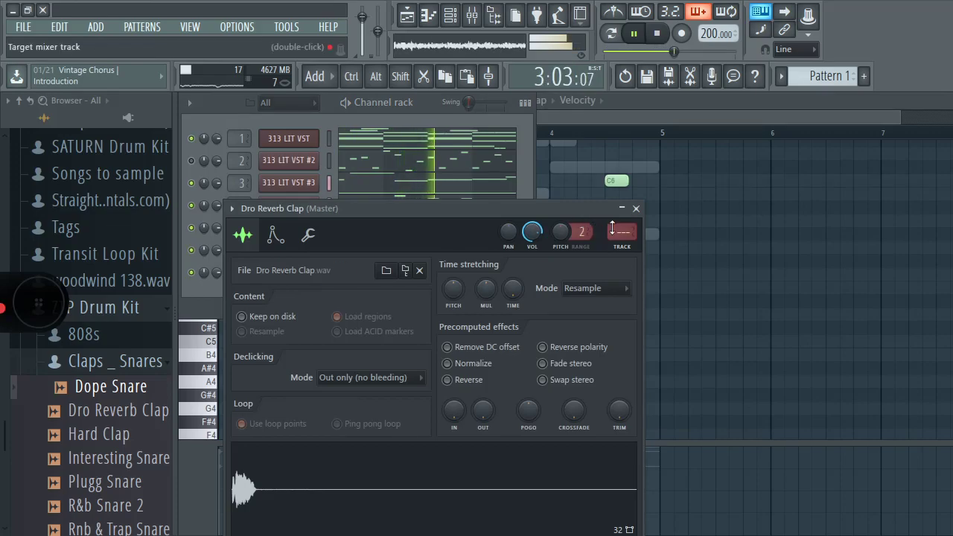
click(635, 209)
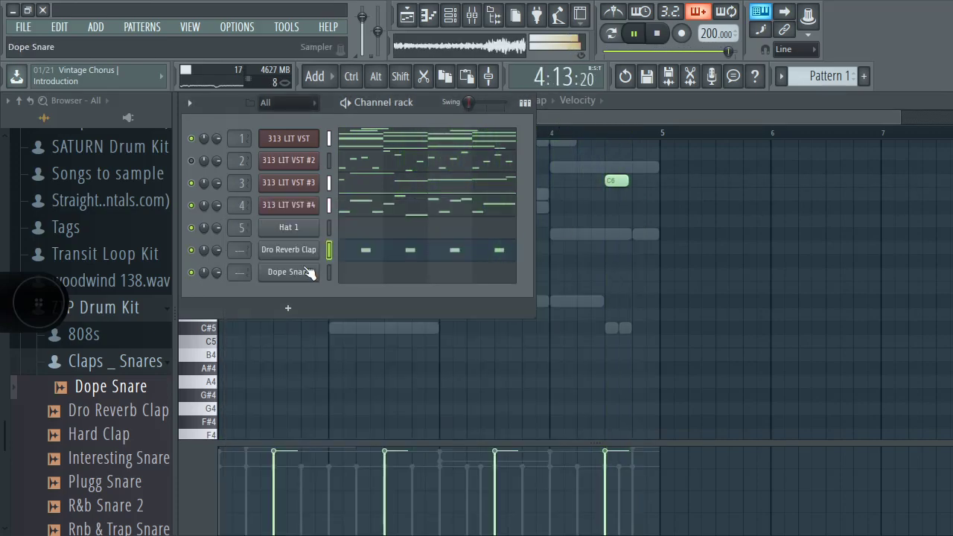
click(294, 252)
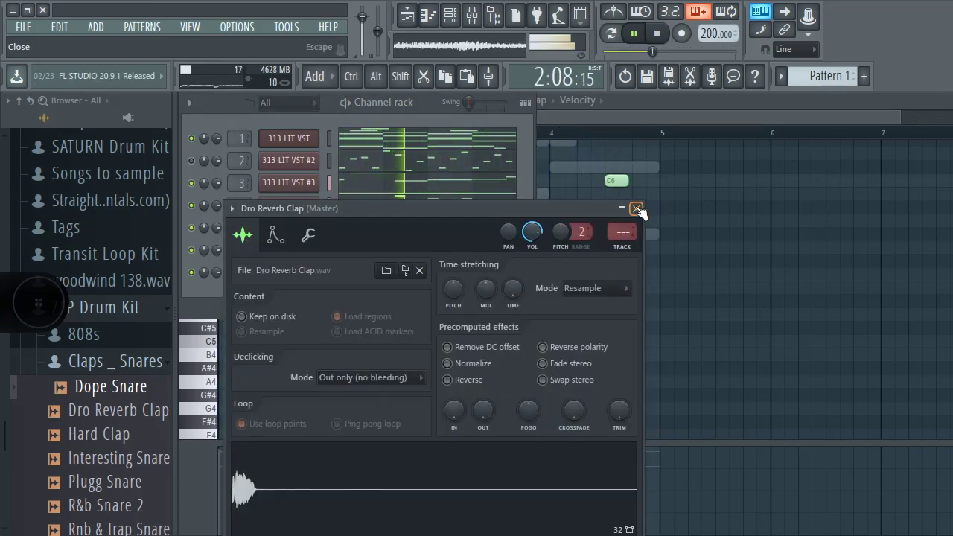
click(635, 207)
click(298, 254)
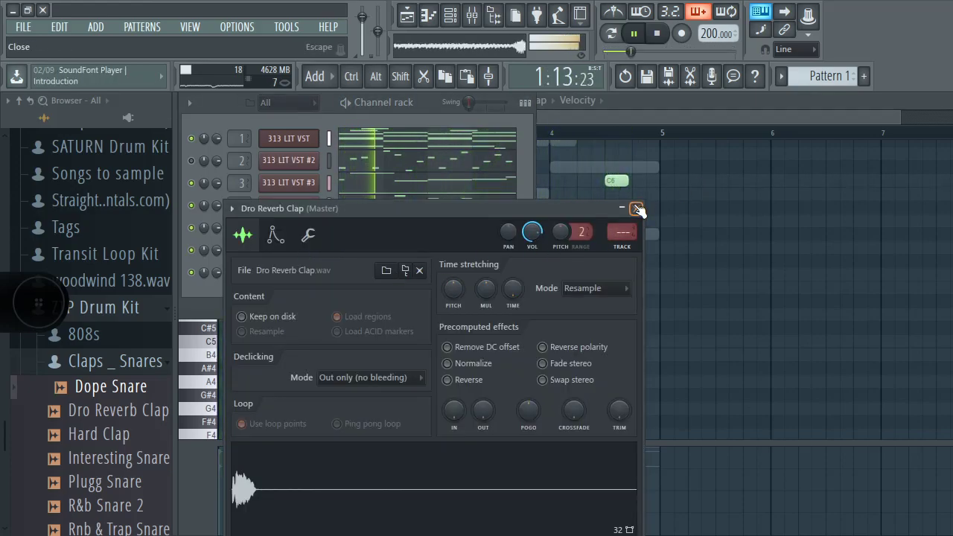
click(636, 209)
Step: Copy the Dro Reverb Clap channel's notes and paste them into the Dope Snare channel
right_click(301, 253)
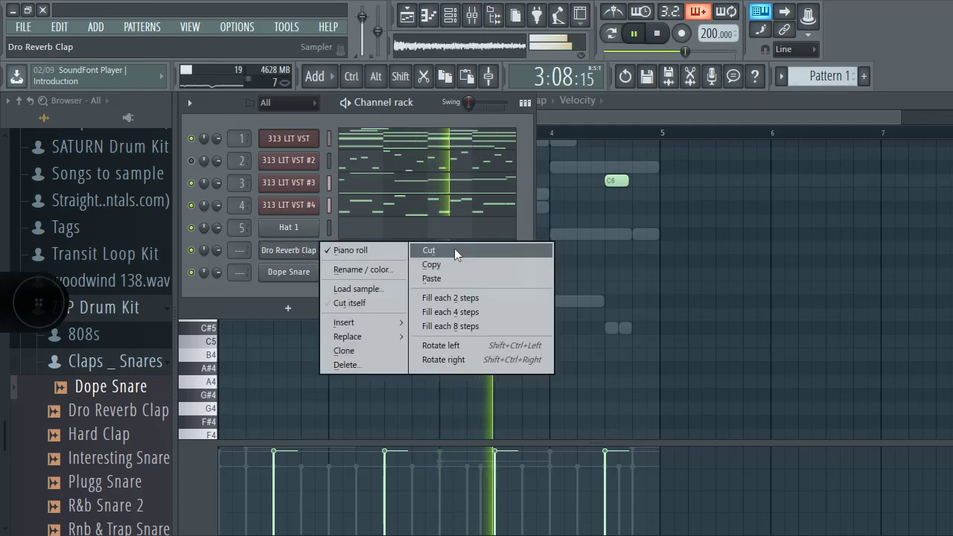
click(446, 265)
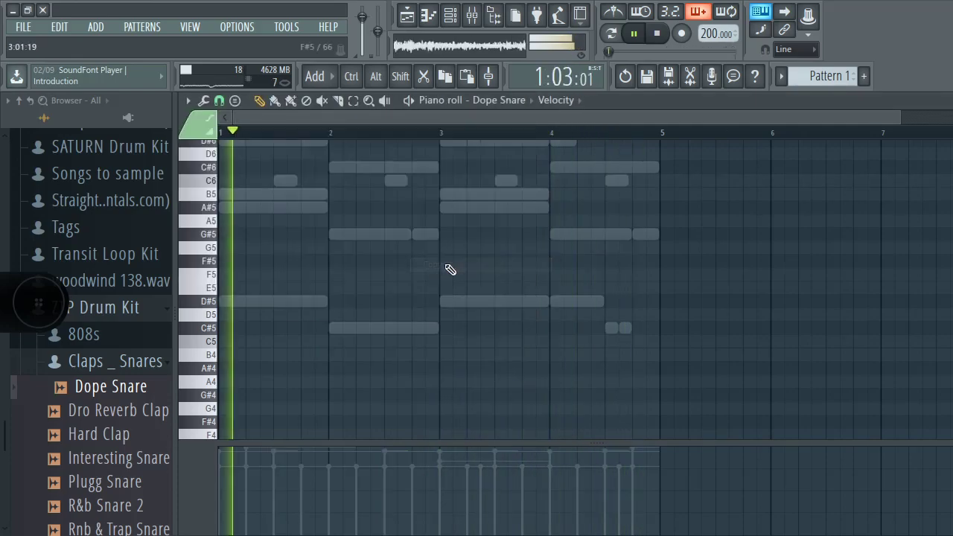
click(453, 23)
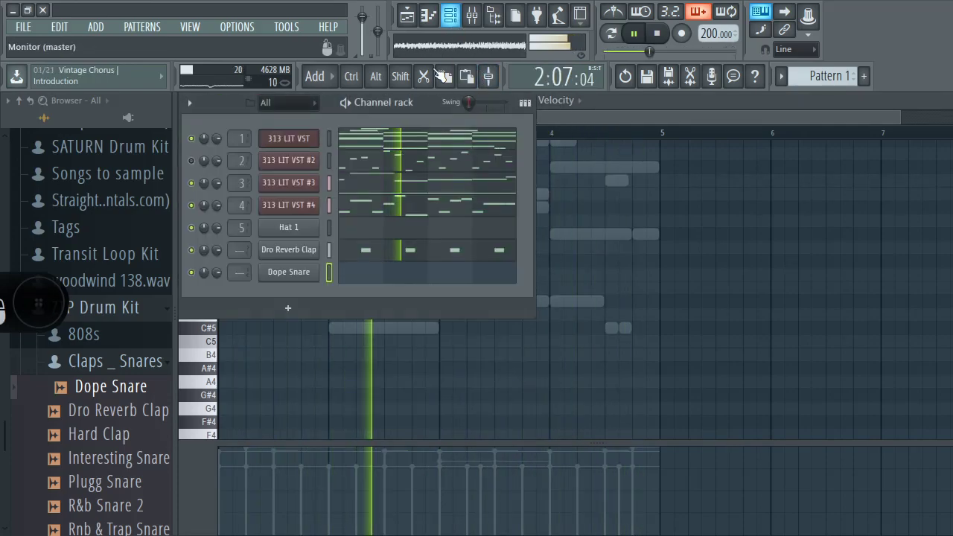
right_click(309, 273)
click(469, 301)
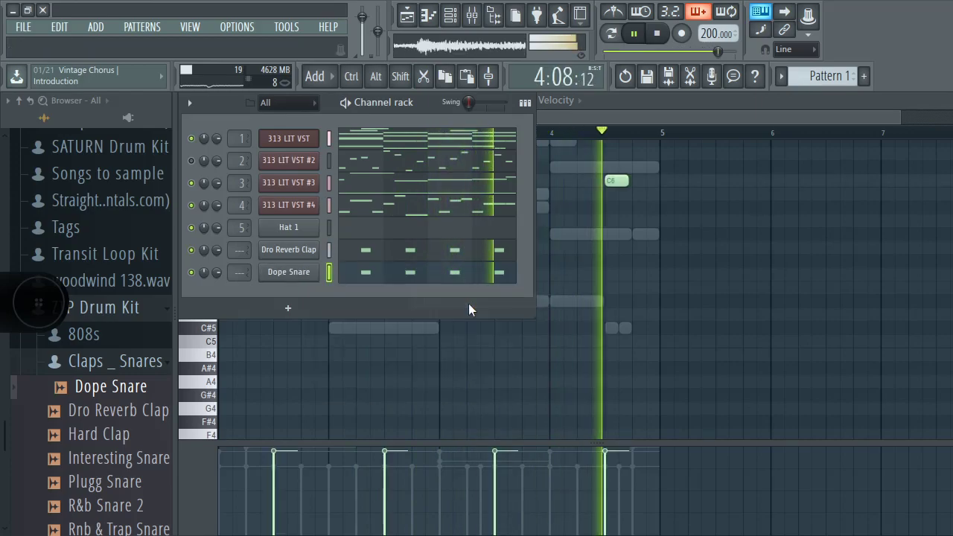
Step: Transpose the four pasted Dope Snare notes down an octave to C5 in the piano roll
click(380, 277)
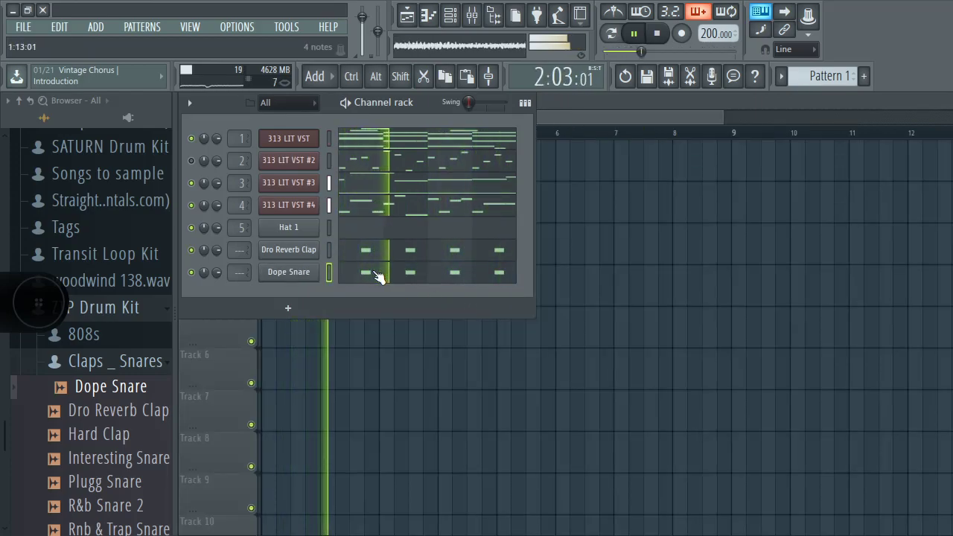
click(379, 277)
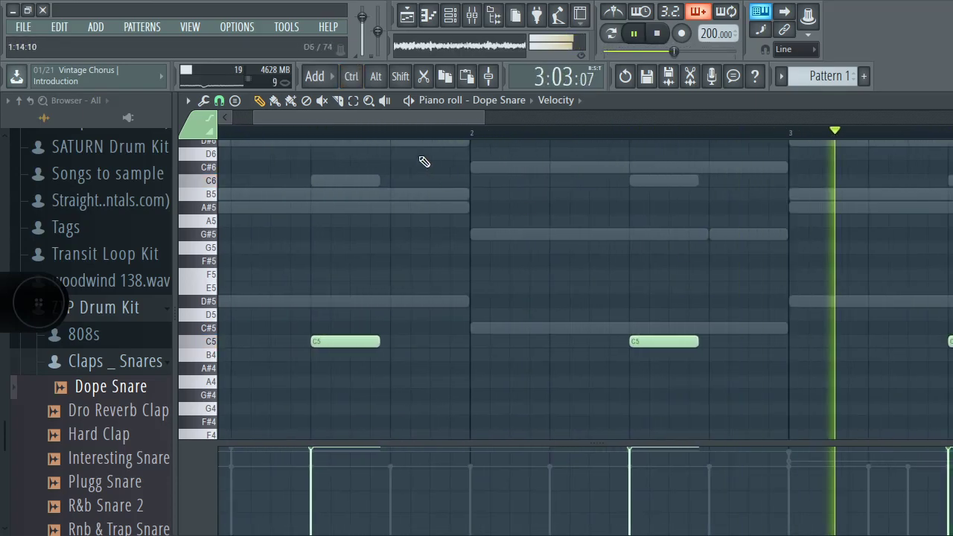
drag(252, 117, 147, 125)
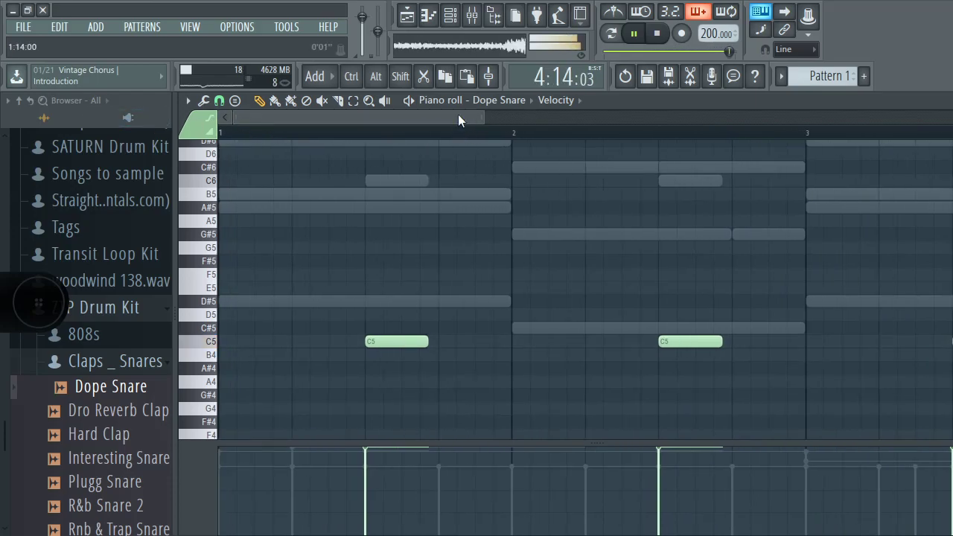
drag(482, 116, 952, 119)
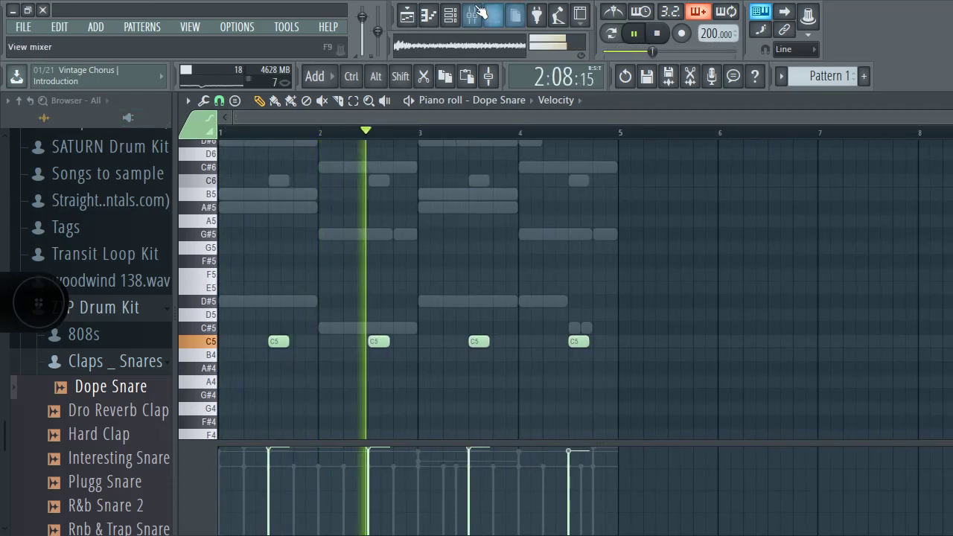
click(454, 15)
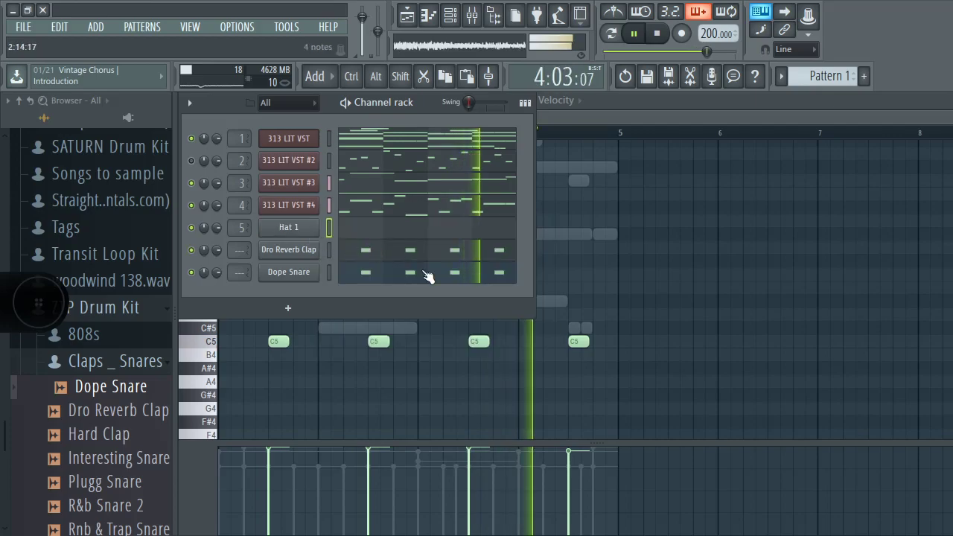
click(306, 237)
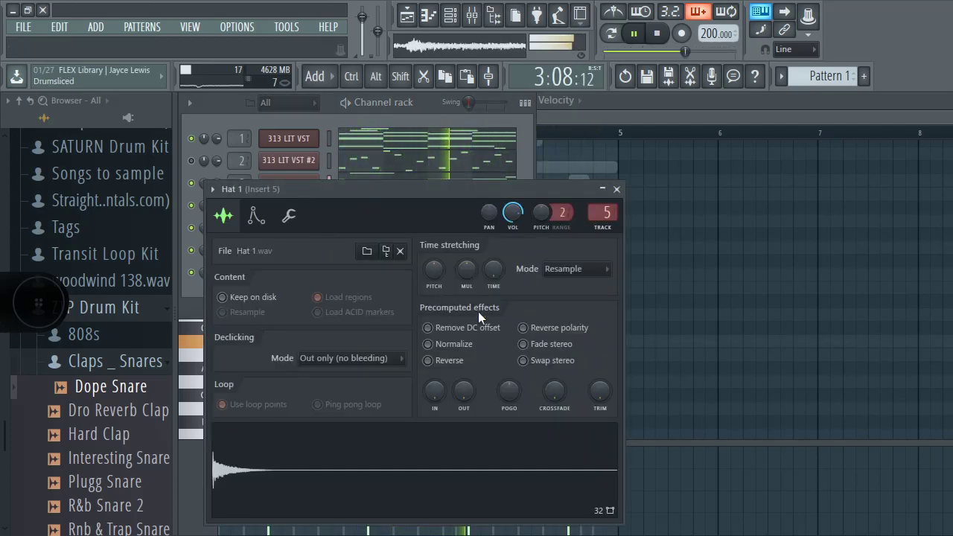
click(618, 189)
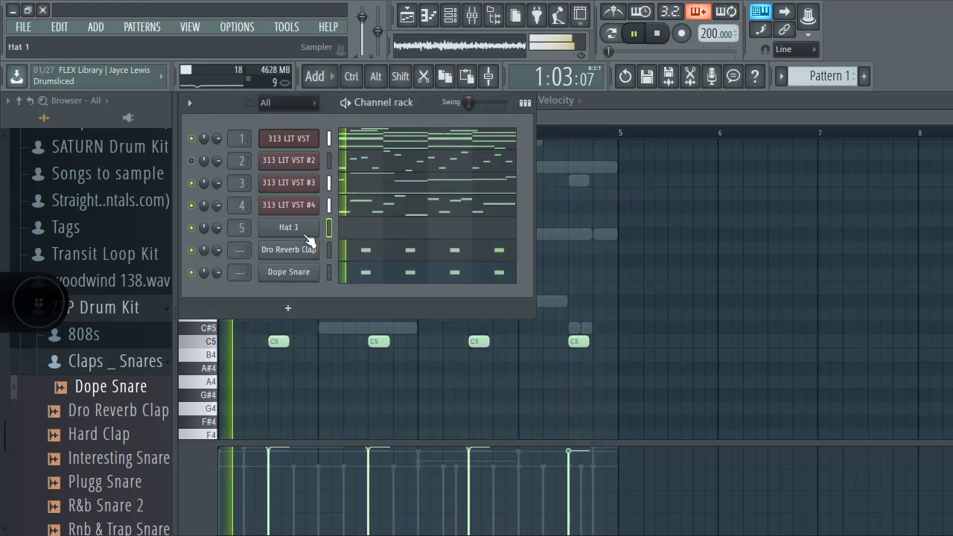
click(306, 237)
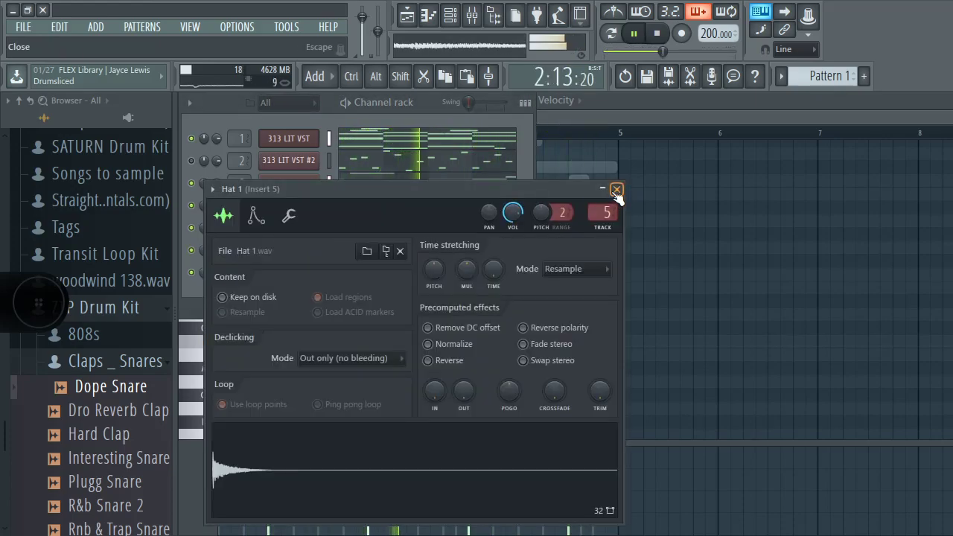
click(617, 190)
Step: Fill the Hat 1 channel with C5 notes every 2 steps and raise the first and third notes' velocity
right_click(305, 229)
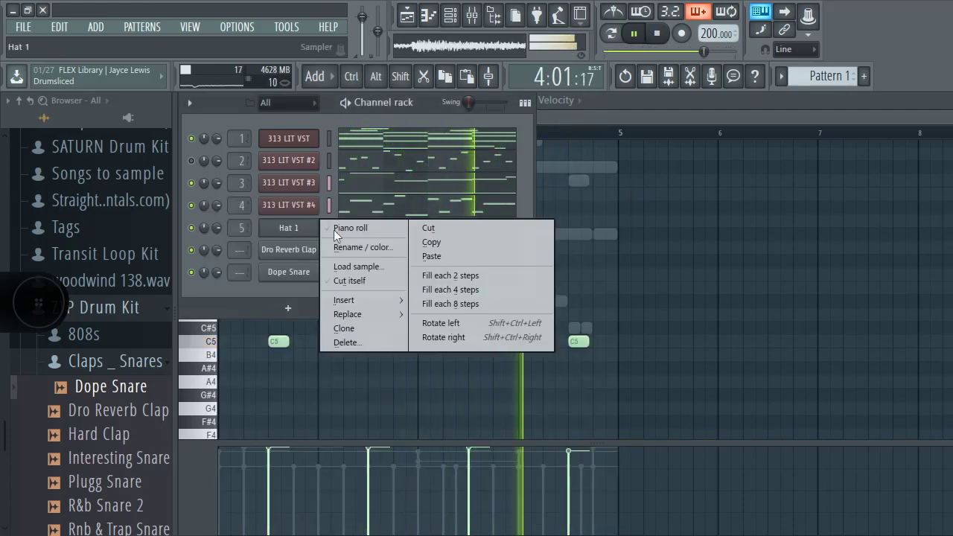
click(465, 277)
click(403, 242)
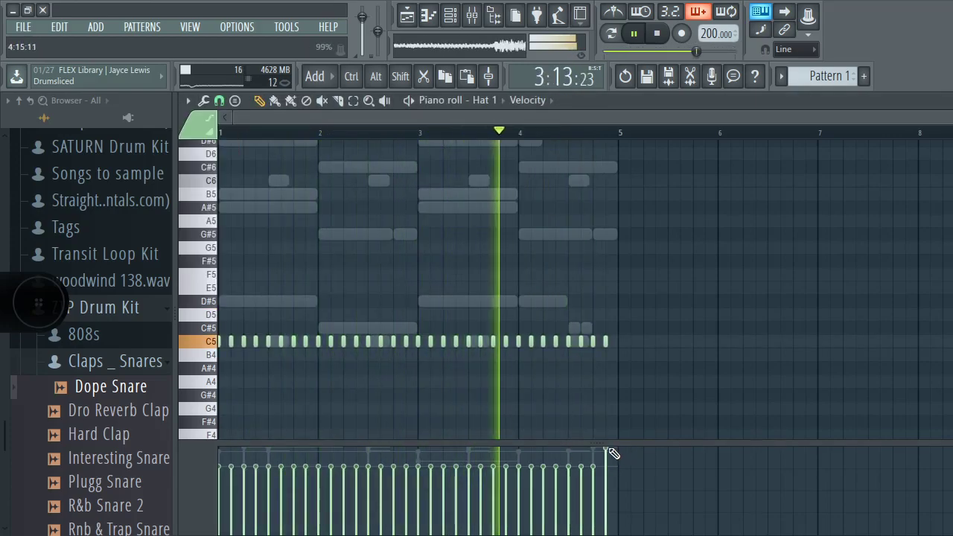
drag(582, 444, 583, 436)
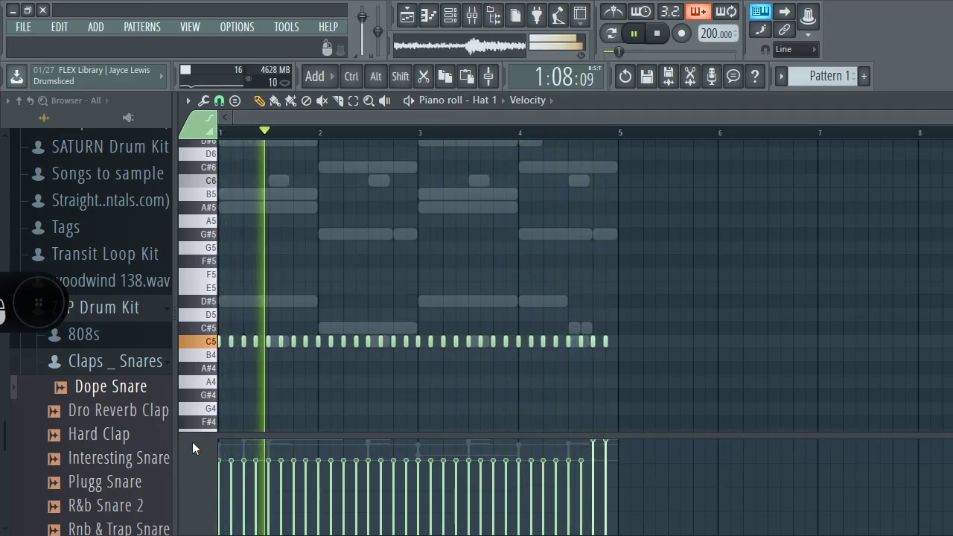
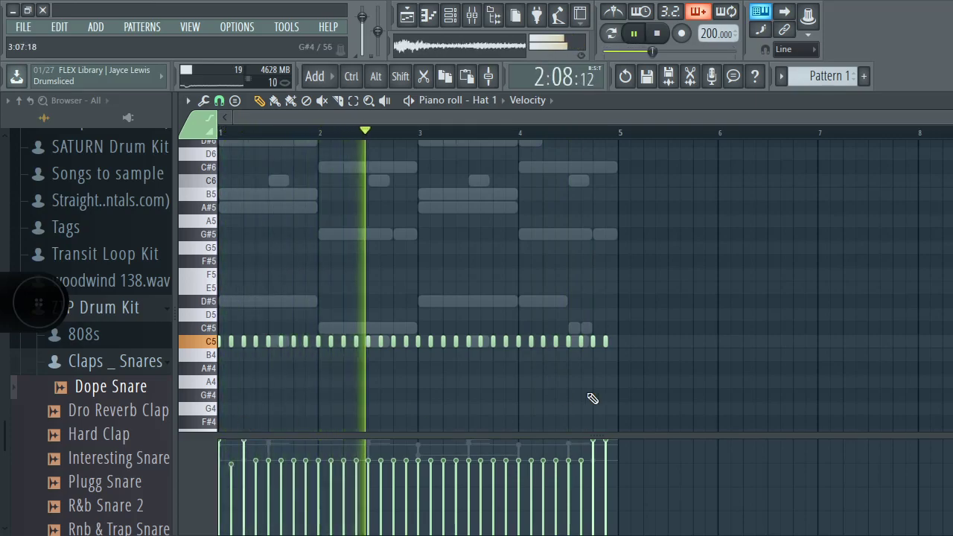
Step: Select every Hat 1 note after the first three and delete them
drag(635, 361, 728, 386)
key(ctrl+z)
ctrl+click(254, 323)
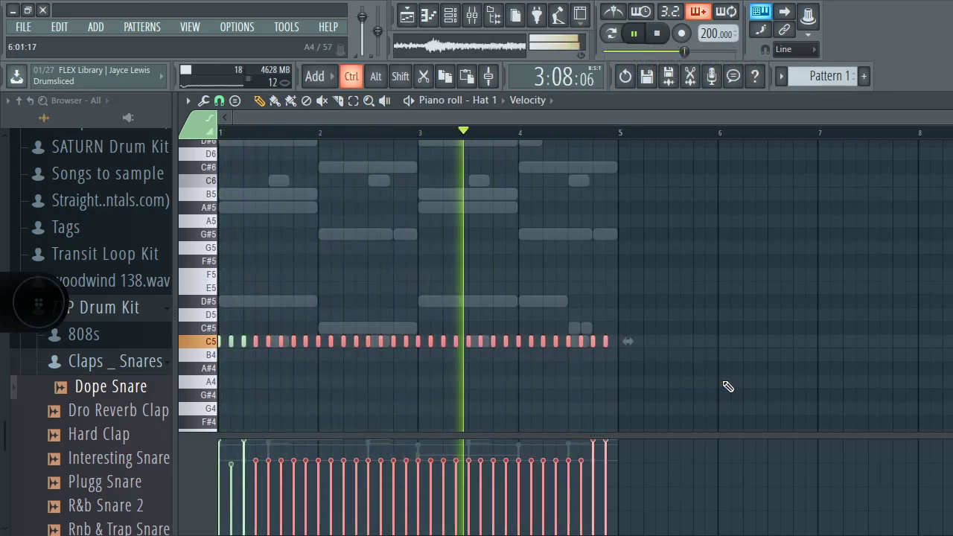
key(Delete)
Step: Try repeating the three short Hat 1 notes across the pattern and undo the duplicates
key(ctrl+z)
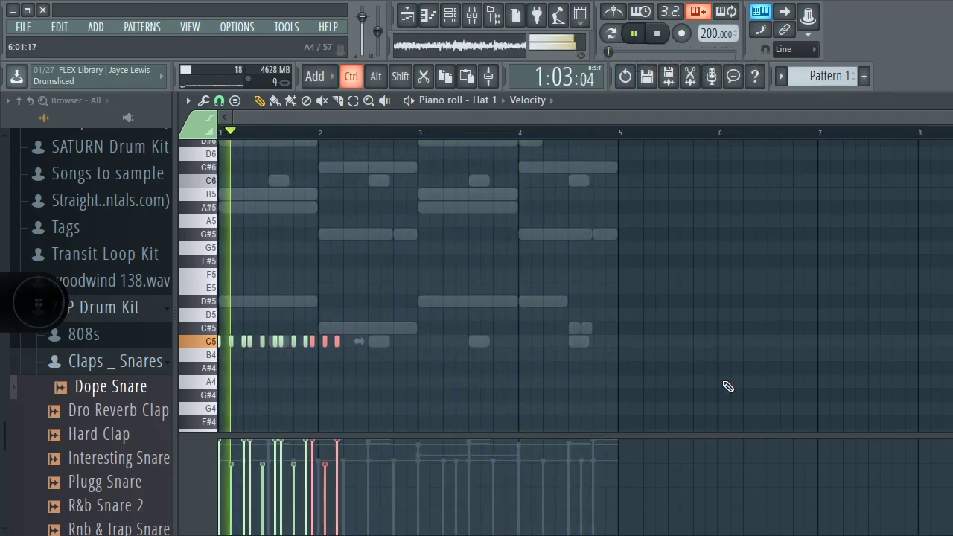
key(ctrl+alt+z)
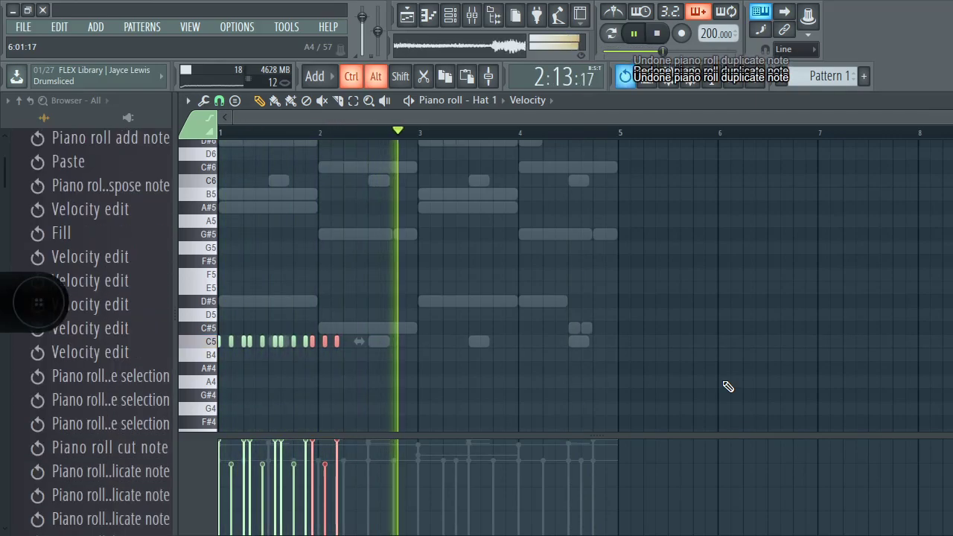
key(ctrl+alt+z)
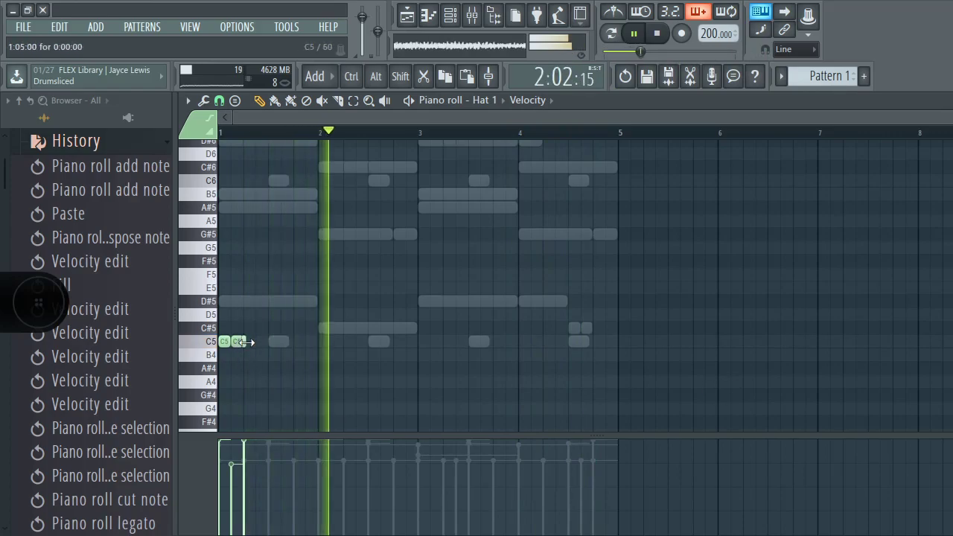
Step: Lengthen the three Hat 1 notes until they adjoin, duplicate the group through the end of bar 4, and delete any overrun
drag(253, 348, 260, 353)
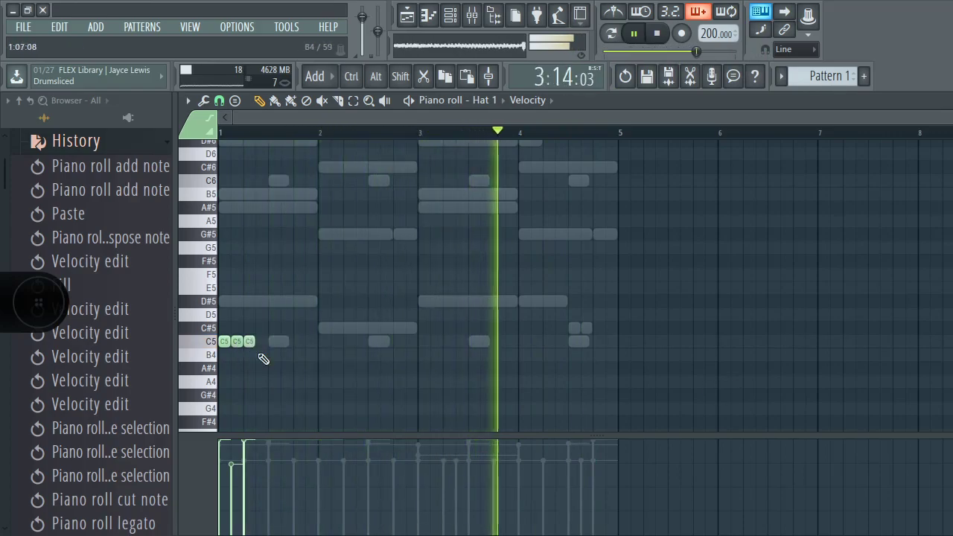
key(ctrl+b)
key(ctrl+b)
key(ctrl+b)
key(ctrl+b)
key(ctrl+b)
key(ctrl+b)
key(ctrl+b)
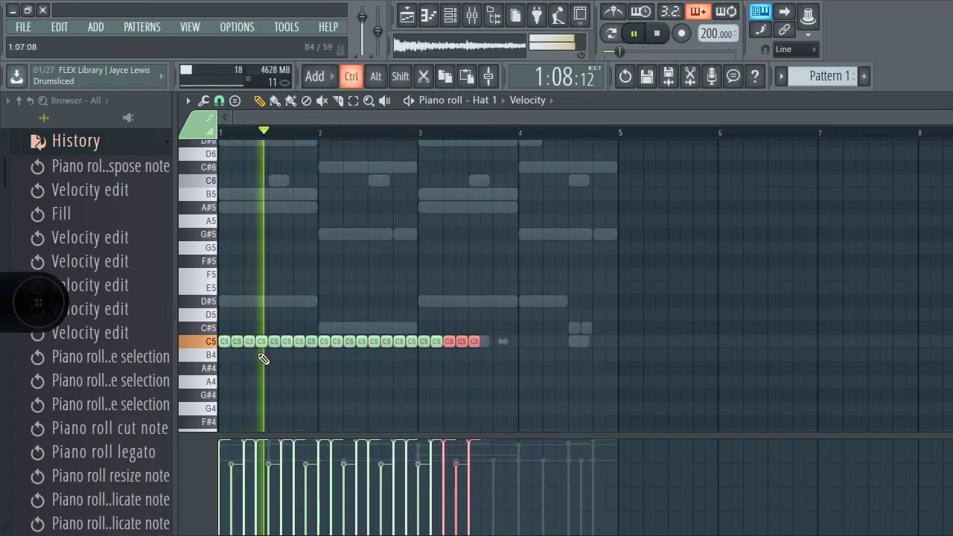
drag(643, 341, 628, 342)
key(Delete)
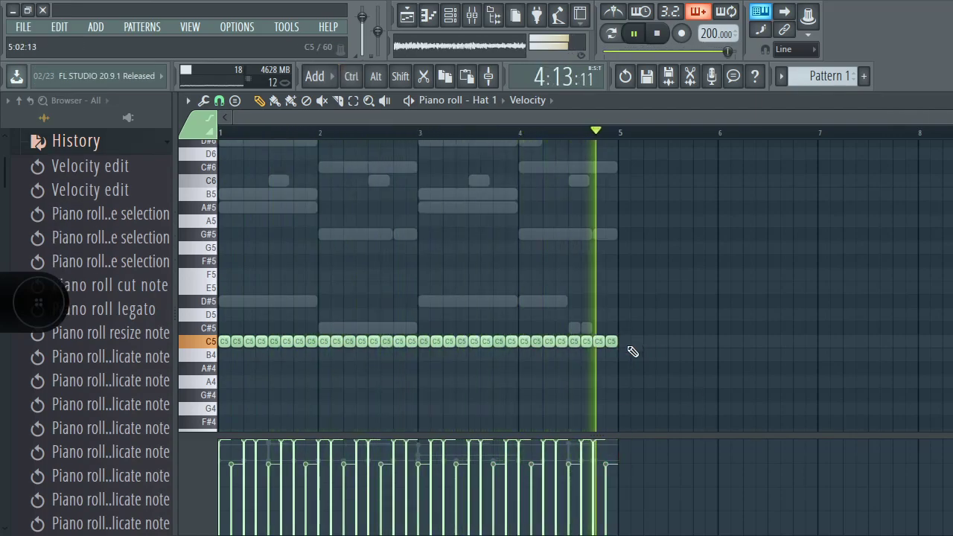
Step: Add short Dope Snare notes on C5 at step 3 of bar 3 and on C#6 at step 15 of bar 4
click(456, 18)
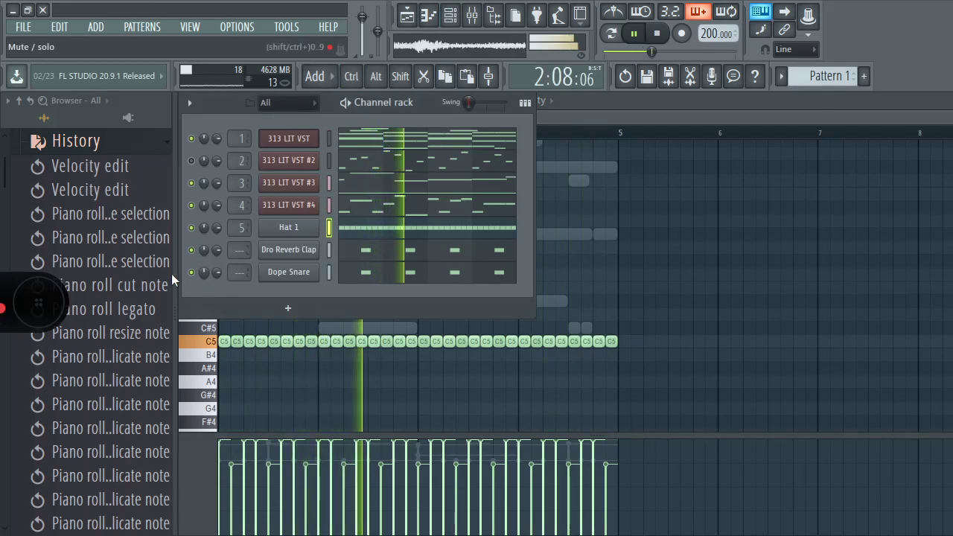
click(123, 143)
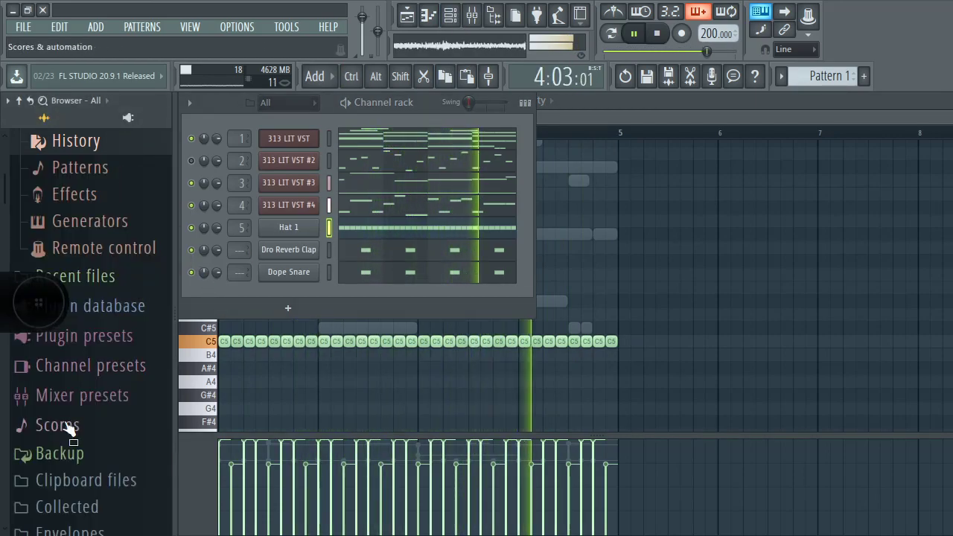
scroll(68, 425, down, 4)
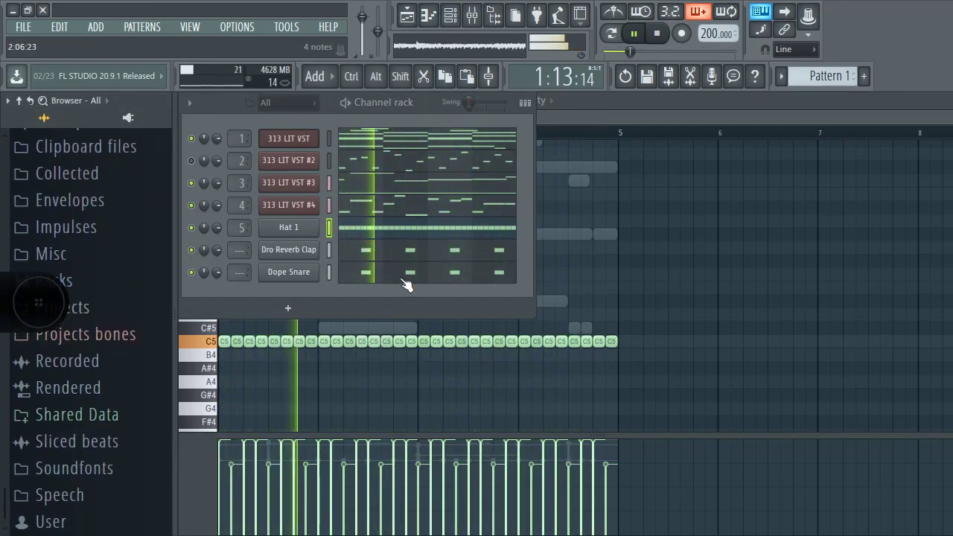
click(403, 282)
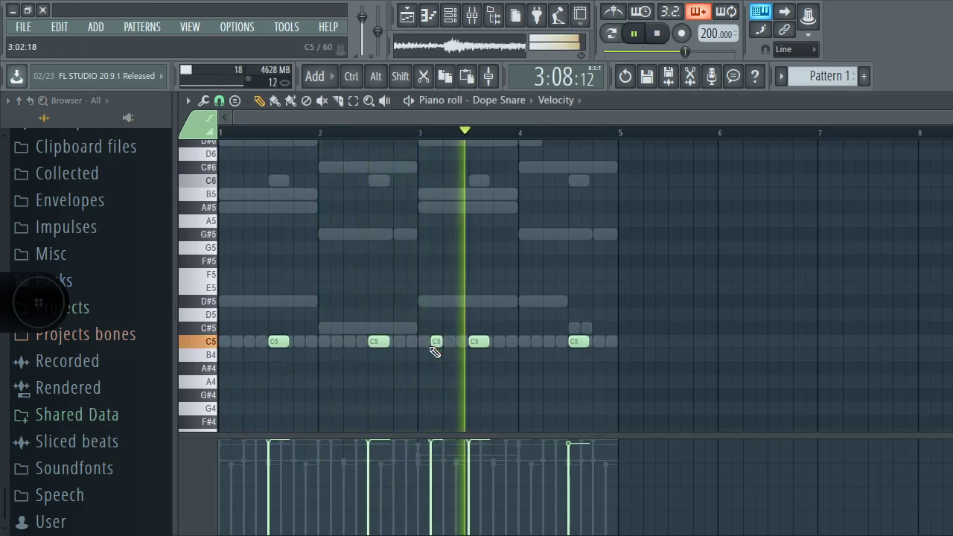
click(607, 341)
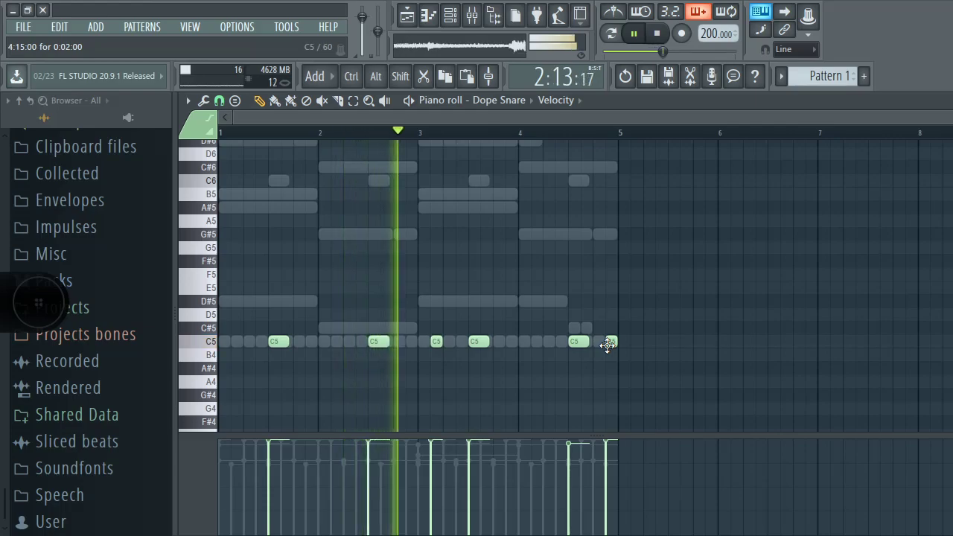
drag(607, 311, 610, 168)
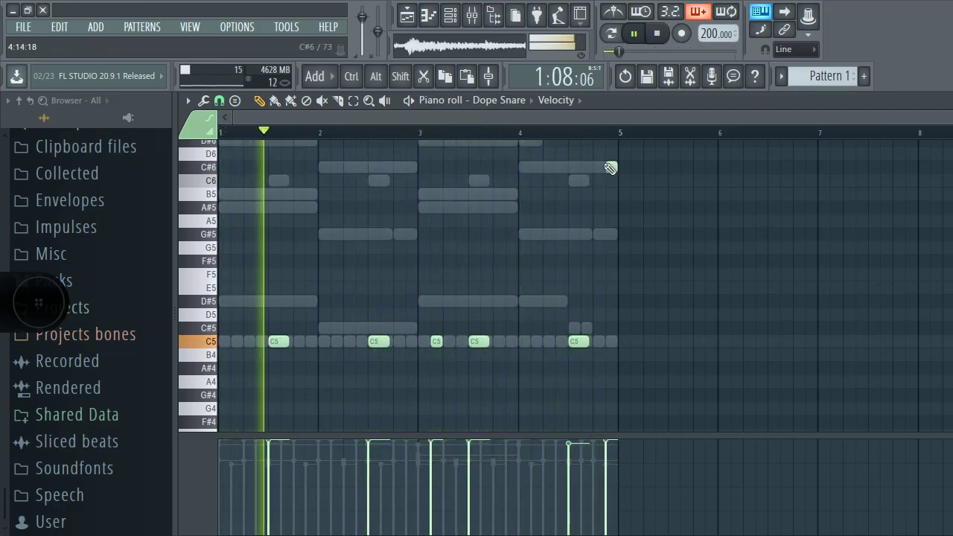
click(474, 304)
key(ctrl+z)
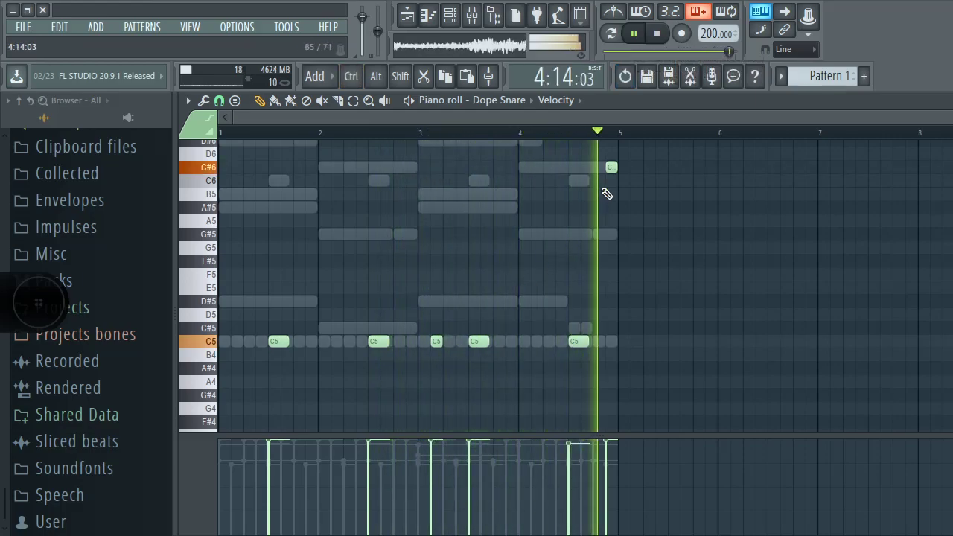
click(612, 167)
ctrl+click(436, 341)
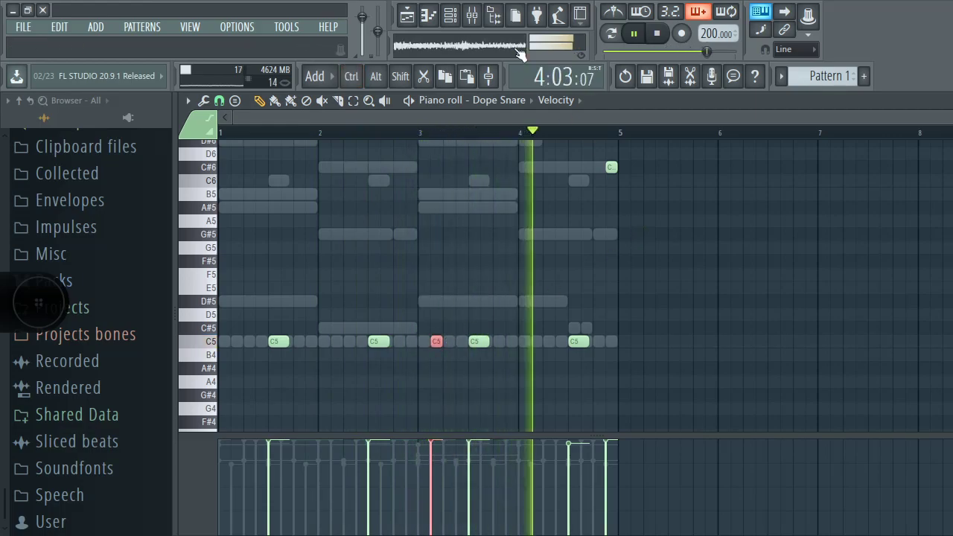
Step: Load Short Opened hat from the ZTP Drum Kit's HiHats _ Open Hats folder into the Dope Snare channel and try to undo the replacement
click(449, 22)
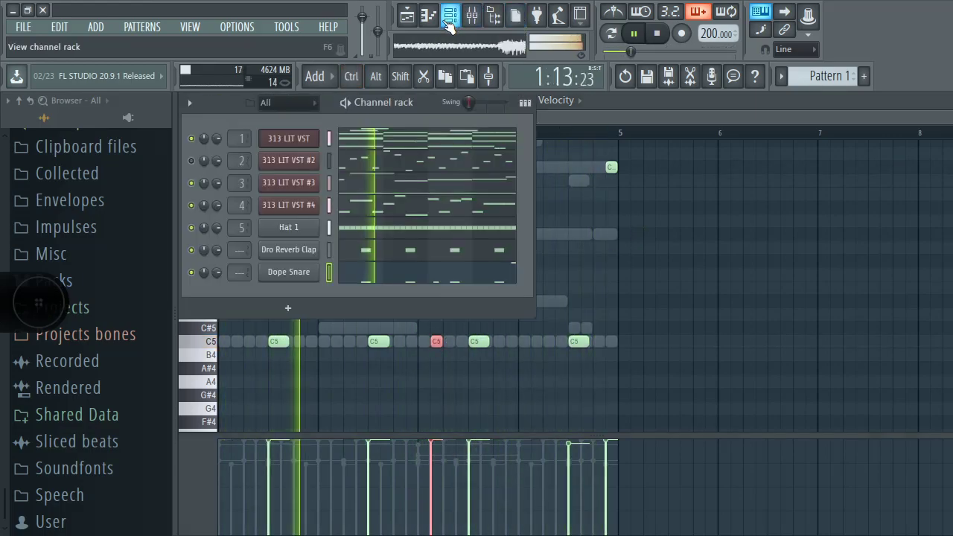
click(50, 522)
scroll(59, 514, down, 10)
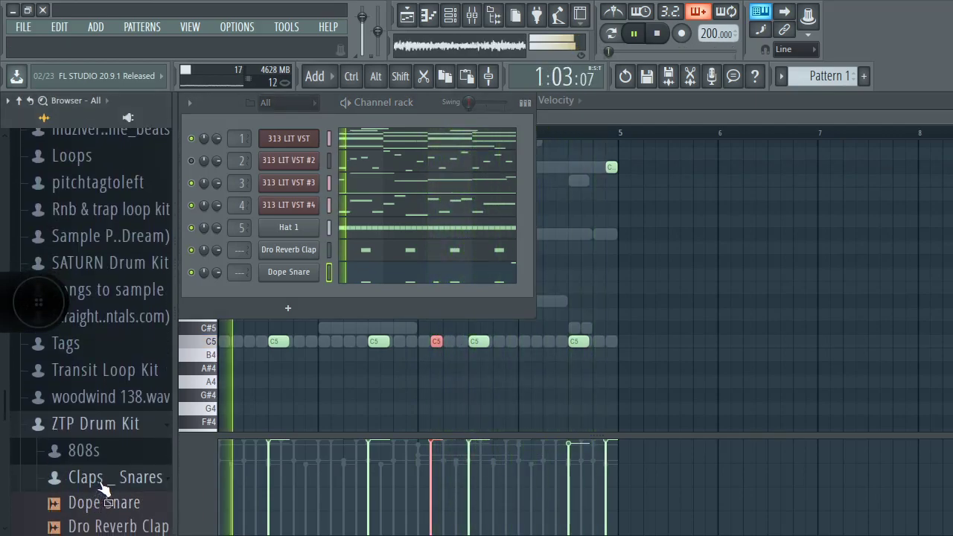
click(102, 482)
click(121, 440)
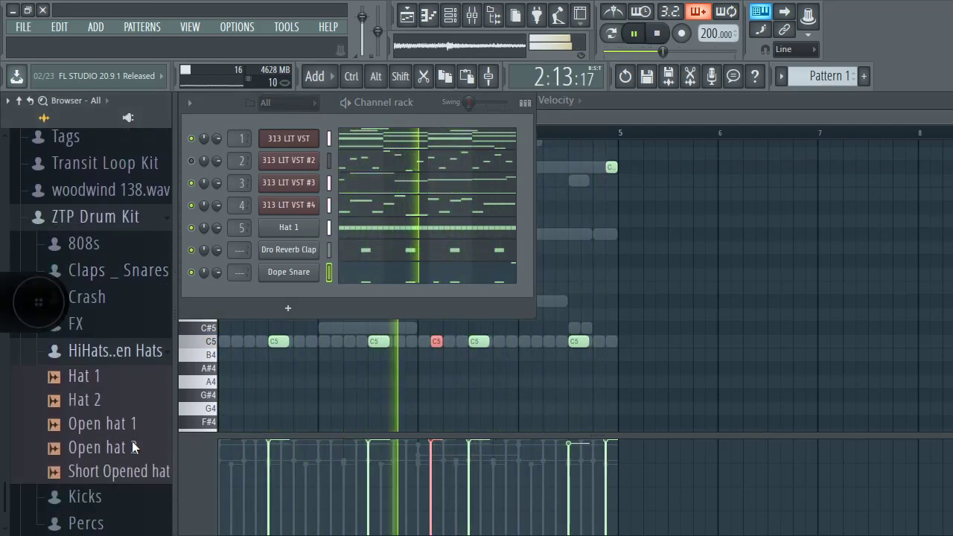
drag(112, 472, 292, 287)
key(ctrl)
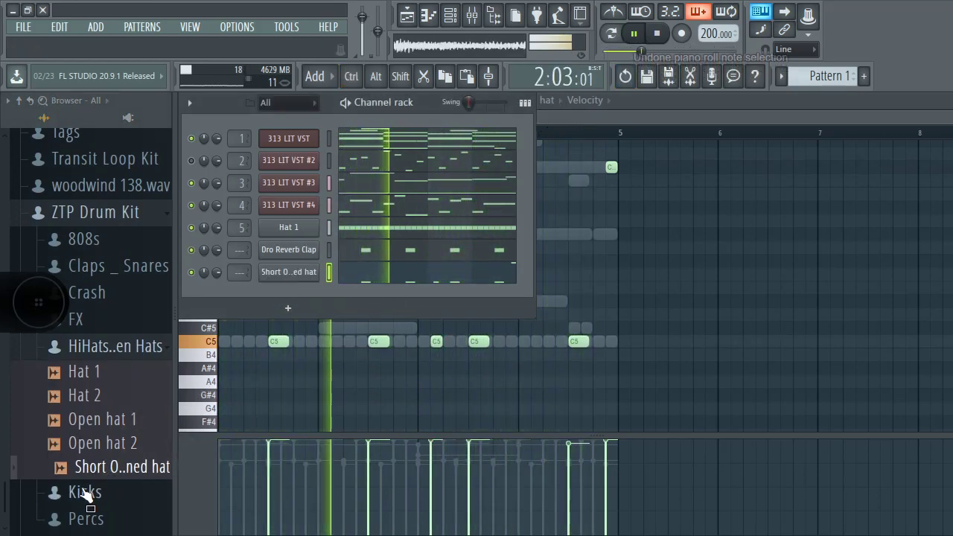
Step: Add Short Opened hat as a new channel and copy the notes of the existing Short Opened hat channel into it
drag(99, 485, 270, 290)
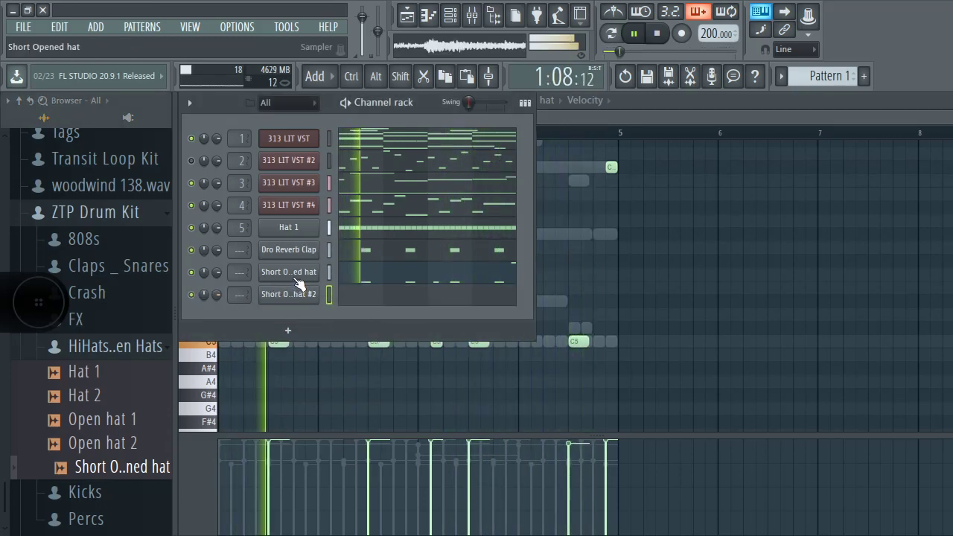
right_click(298, 280)
click(420, 284)
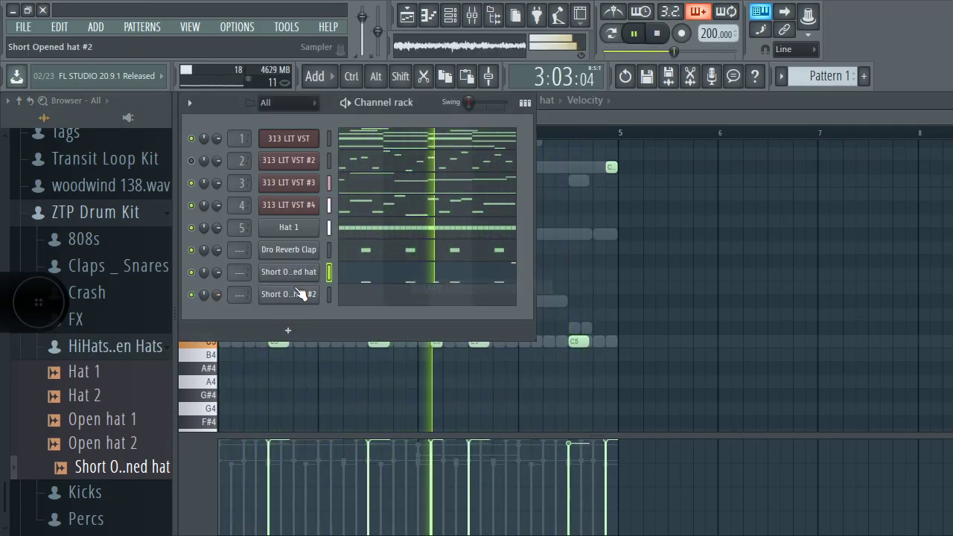
right_click(292, 295)
click(432, 324)
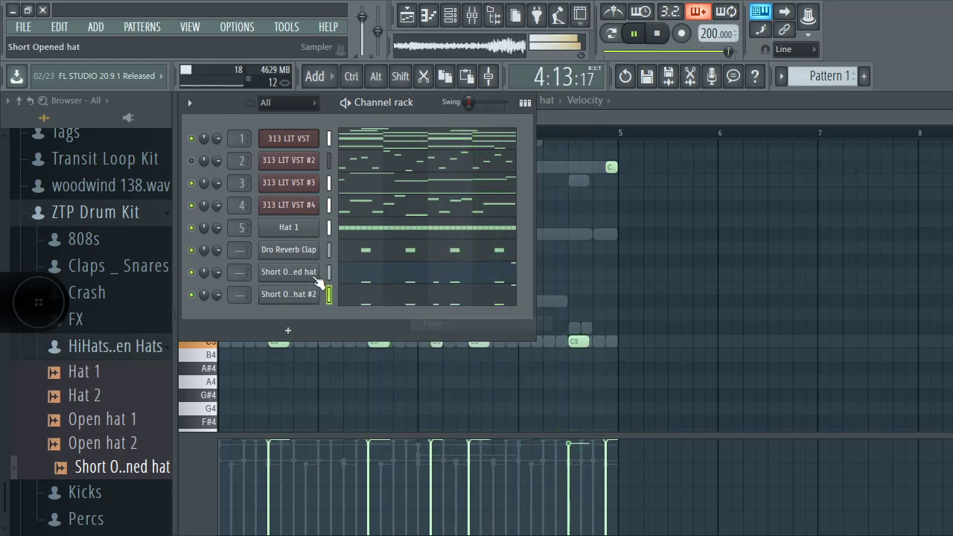
Step: Replace the original Short Opened hat channel's sample with Dope Snare from the ZTP Drum Kit's Claps _ Snares folder
click(149, 354)
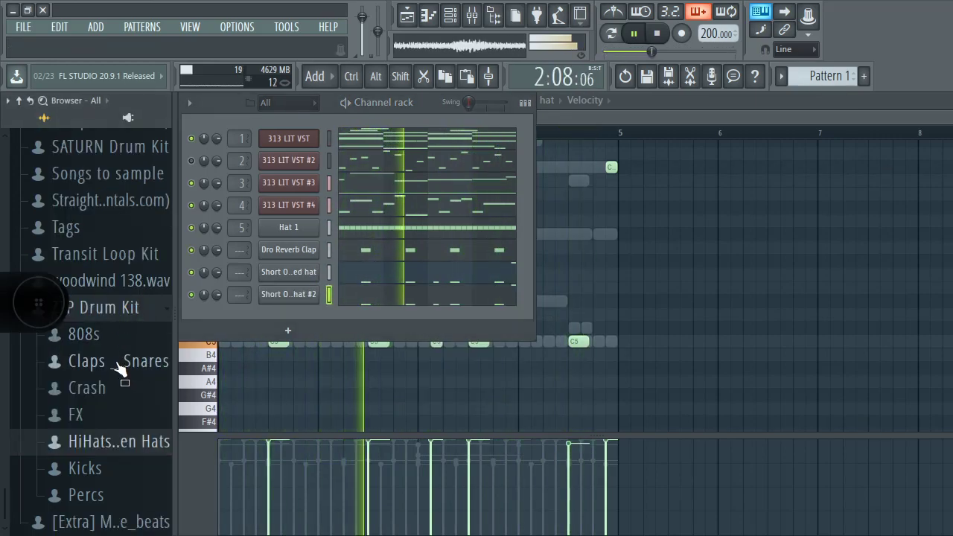
click(118, 365)
drag(123, 388, 274, 277)
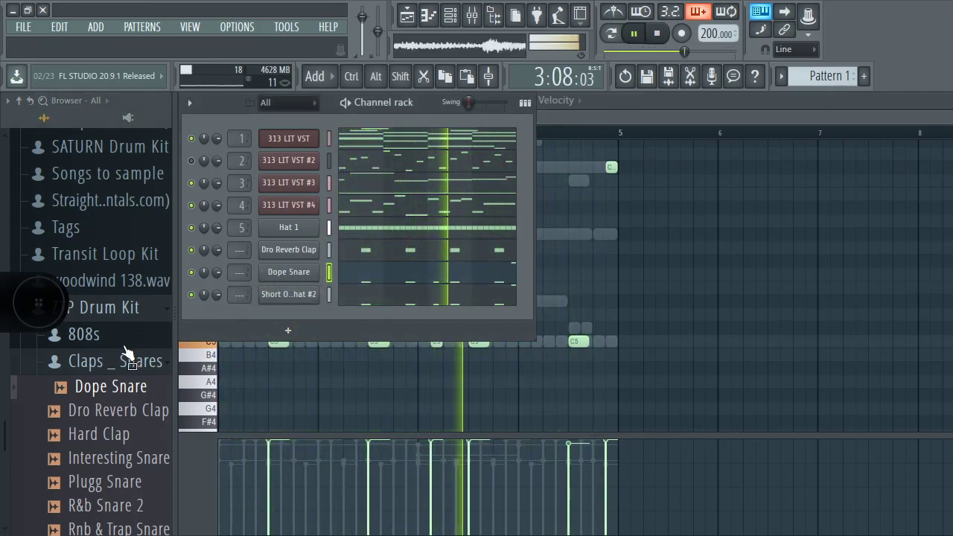
Step: Try deleting the Dope Snare C5 notes in bars 2 and 4 and adding D6 at step 15 of bar 4, and undo the edits
click(422, 279)
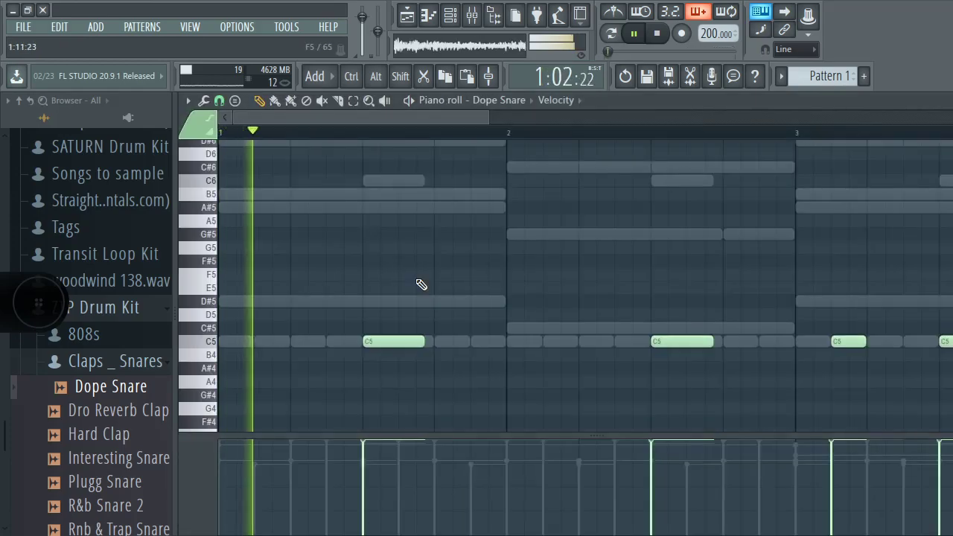
right_click(680, 341)
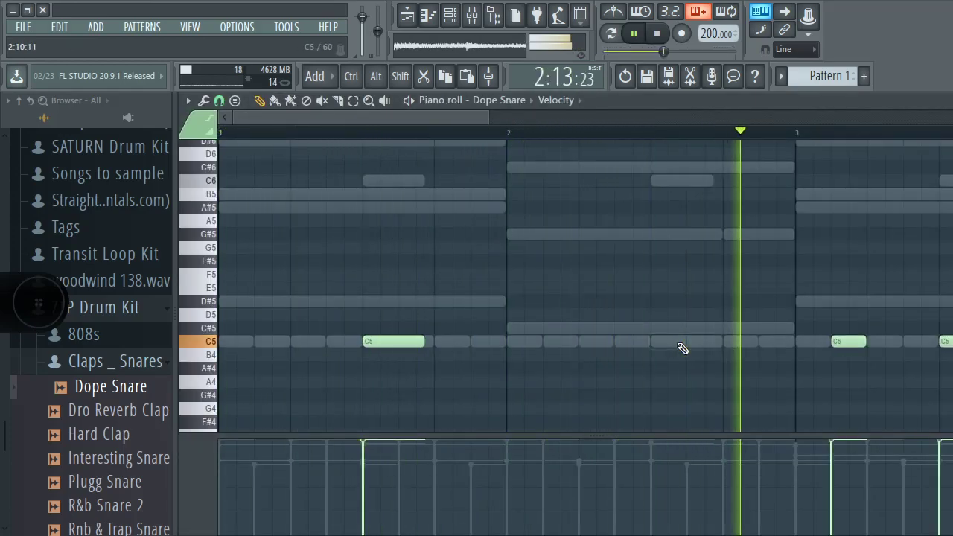
drag(488, 119, 851, 120)
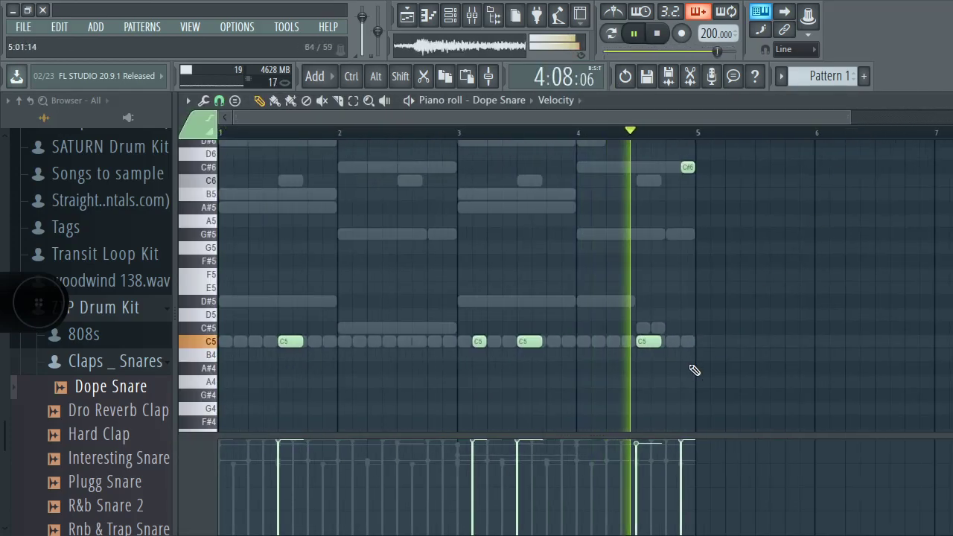
right_click(649, 344)
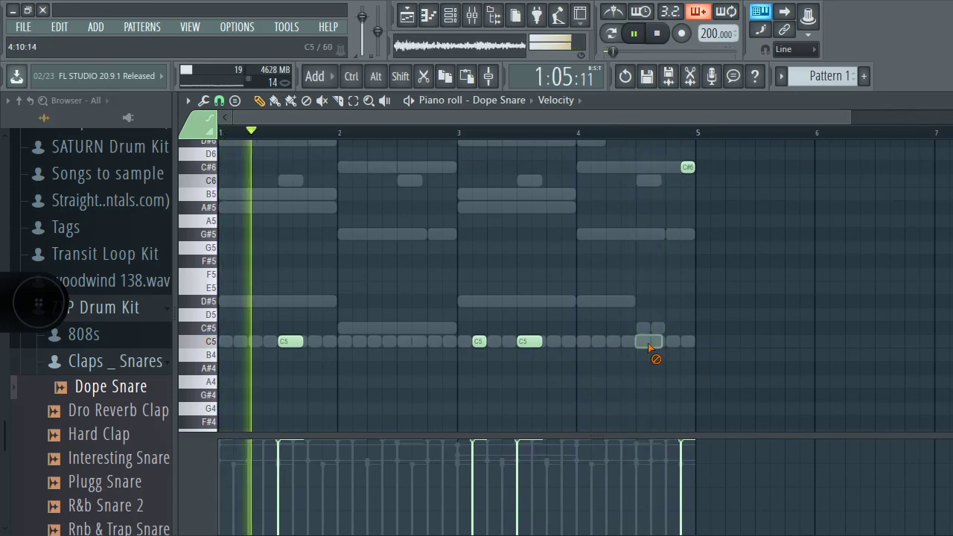
click(686, 153)
double_click(686, 167)
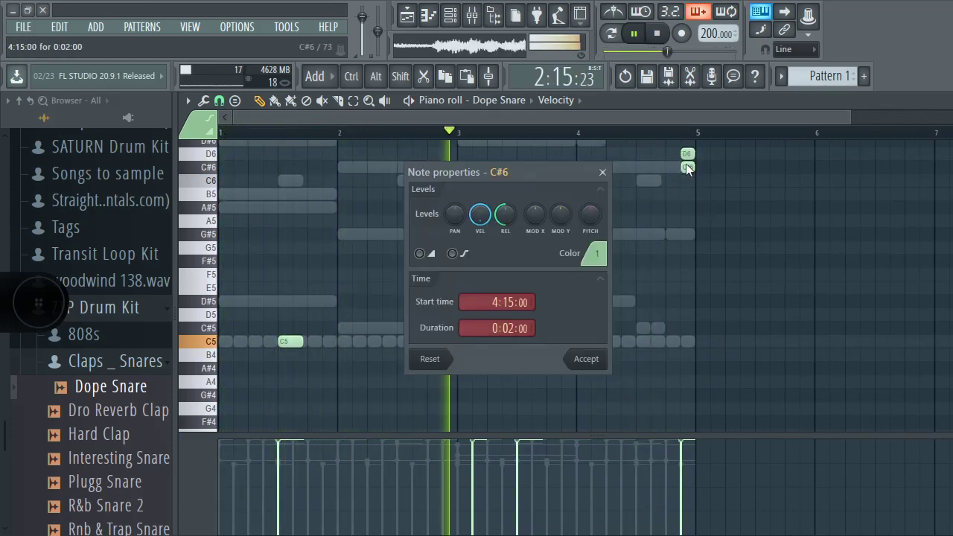
click(603, 172)
key(ctrl+alt+z)
key(ctrl+alt+z)
key(ctrl+alt+z)
key(ctrl+alt+z)
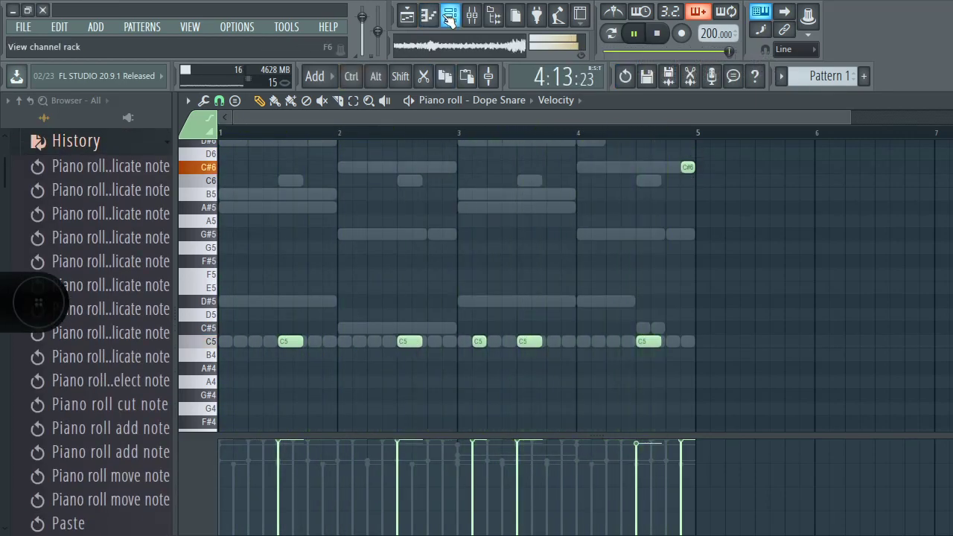
Step: Delete the C5 note in bar 1 and the C#6 note in bar 4 from the Short Opened hat #2 channel
key(F6)
key(F6)
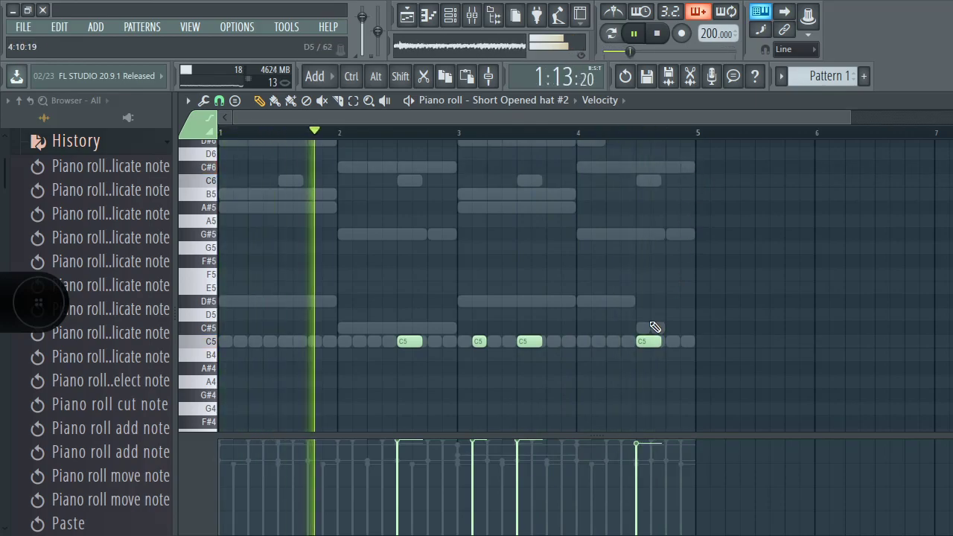
click(457, 22)
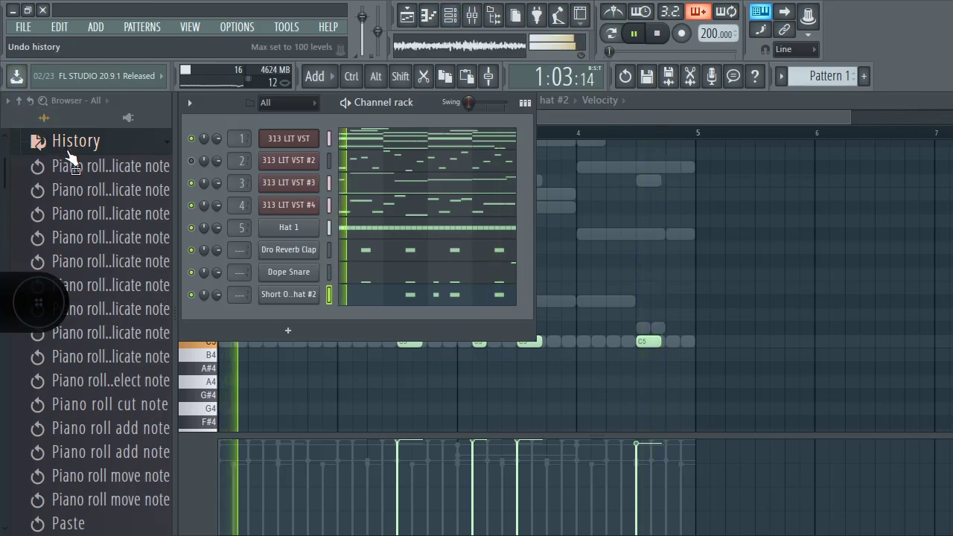
Step: Collapse the undo history and open the 5.Percs folder of the 313 LIT DrumKit (Exclusive Heat) in the browser
click(42, 141)
scroll(45, 447, down, 5)
click(41, 529)
scroll(40, 529, down, 10)
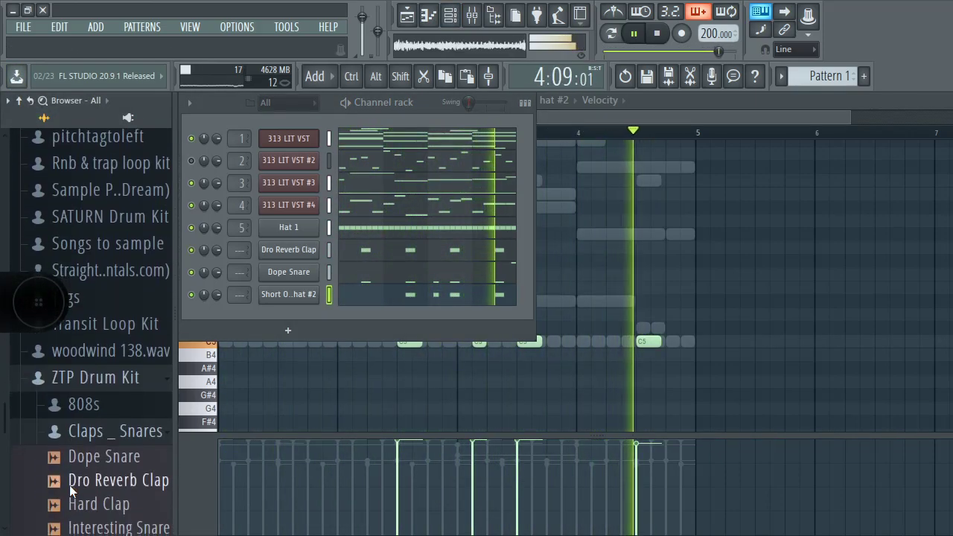
click(111, 435)
scroll(111, 436, down, 2)
scroll(108, 438, up, 6)
scroll(108, 438, up, 5)
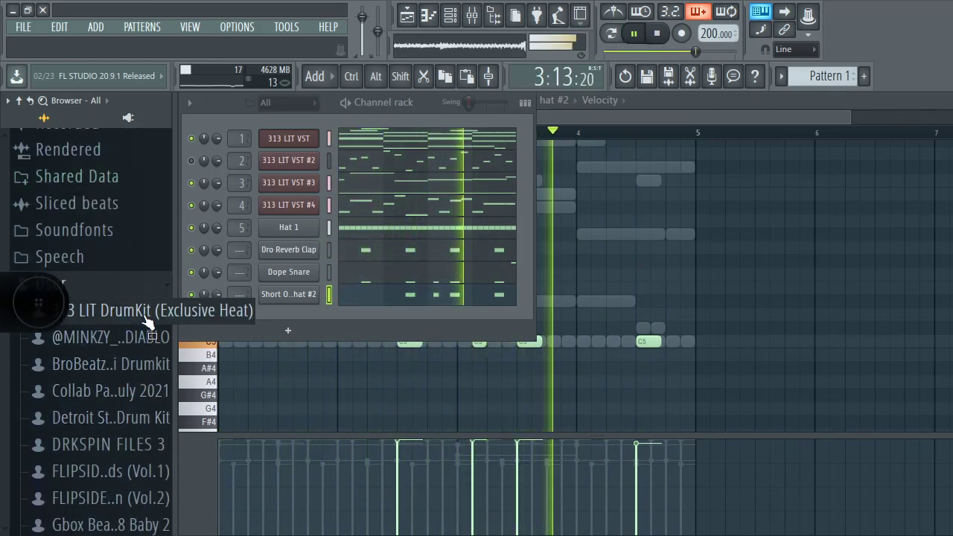
click(147, 313)
click(110, 396)
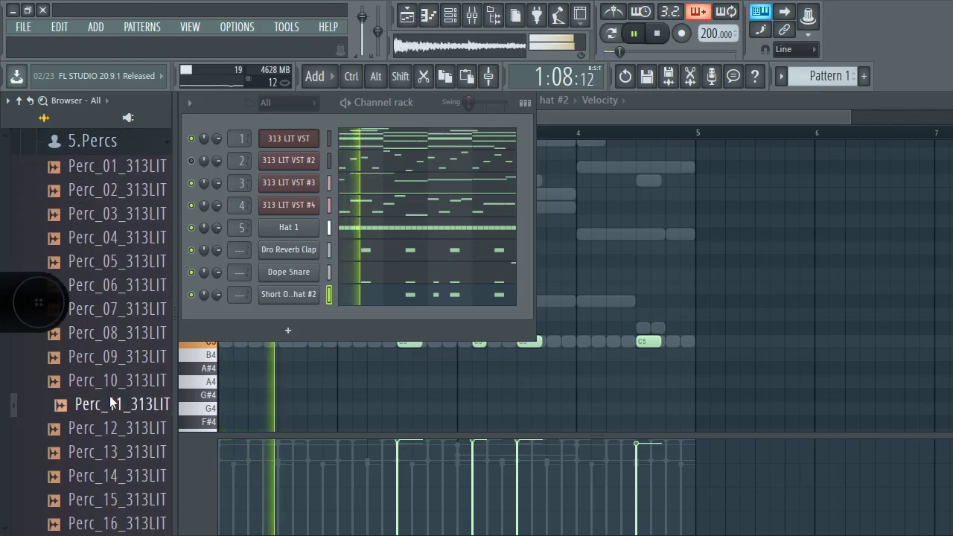
Step: Audition samples from the 5.Percs folder and add Perc_05_313LIT as a new channel
click(118, 385)
click(134, 368)
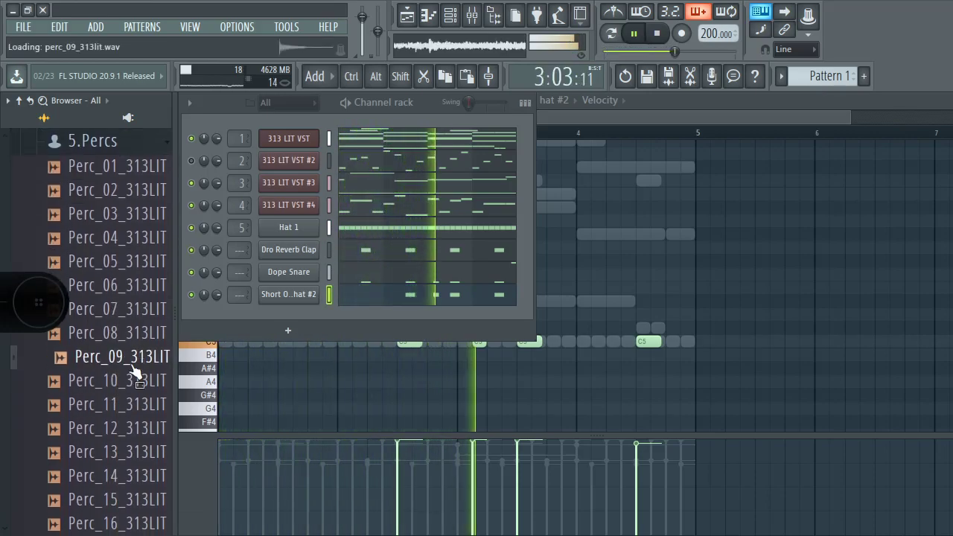
click(144, 337)
click(146, 313)
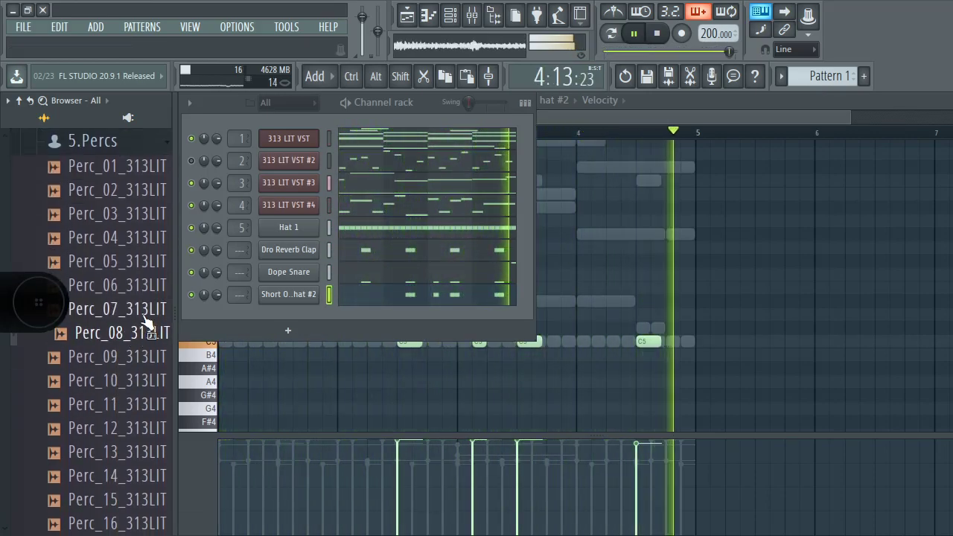
click(136, 335)
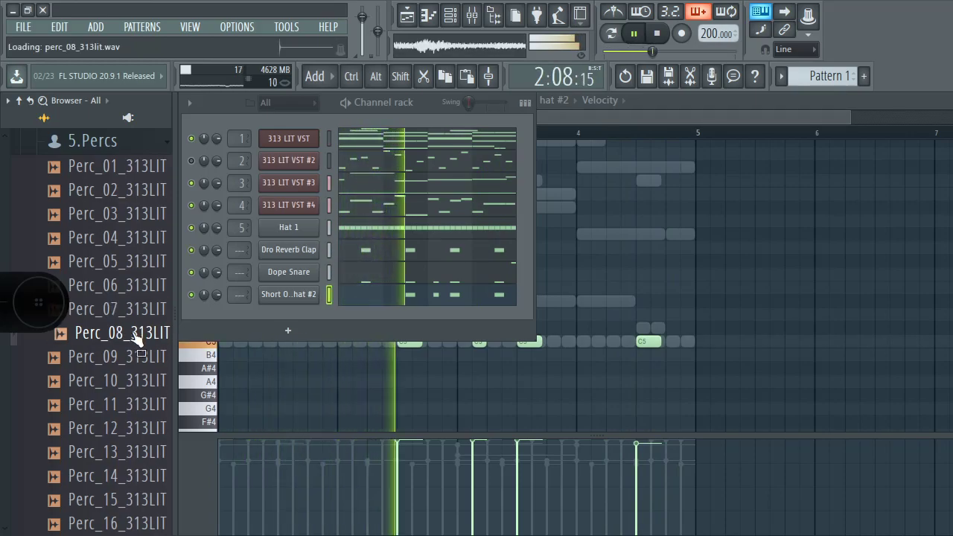
click(154, 264)
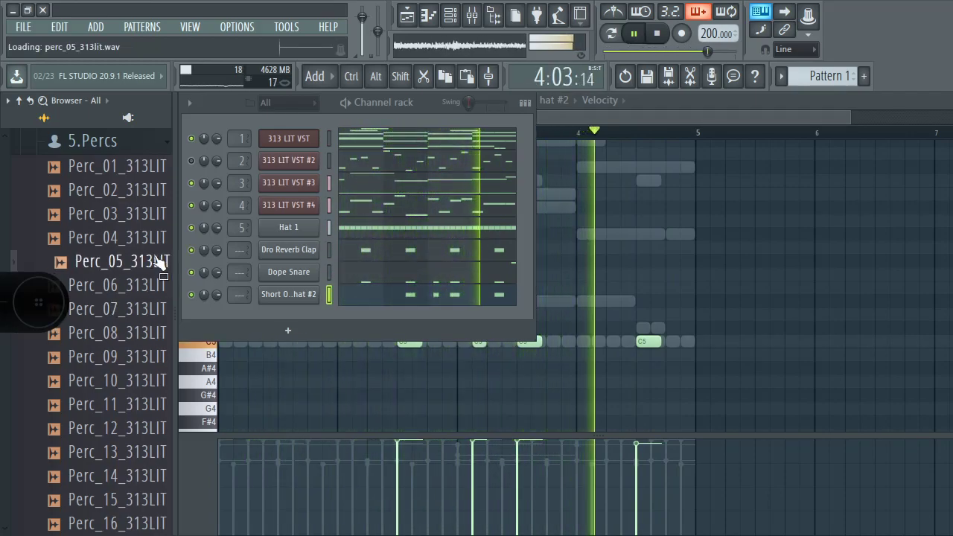
drag(153, 264, 345, 322)
Step: Add short Perc_05_313LIT notes on D#5 at step 13 of bars 1 and 3 and at steps 5 and 7 of bar 4
click(345, 322)
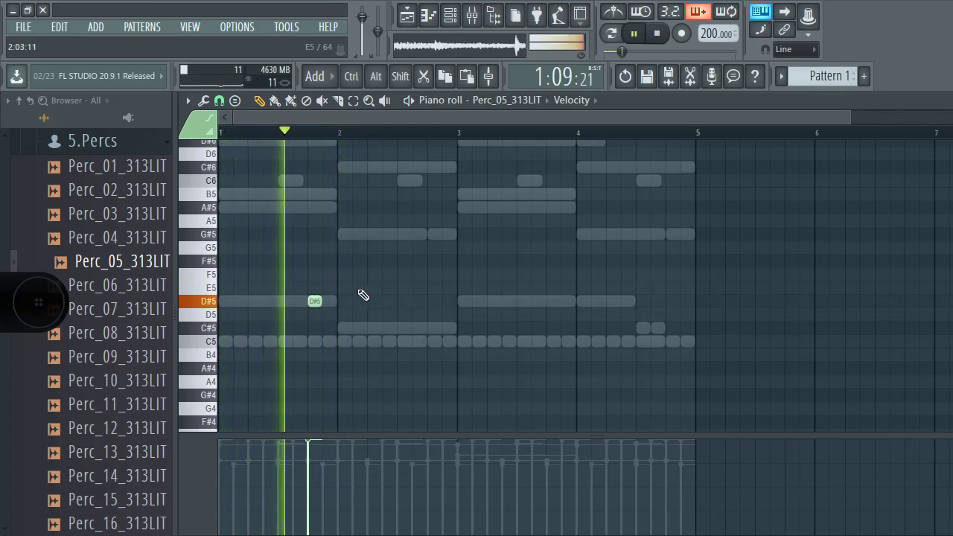
click(556, 301)
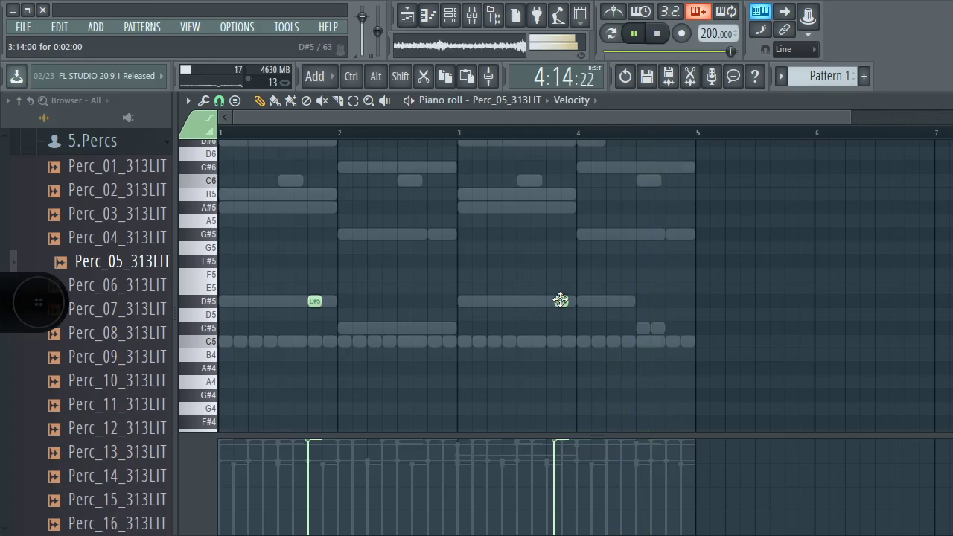
drag(557, 300, 554, 301)
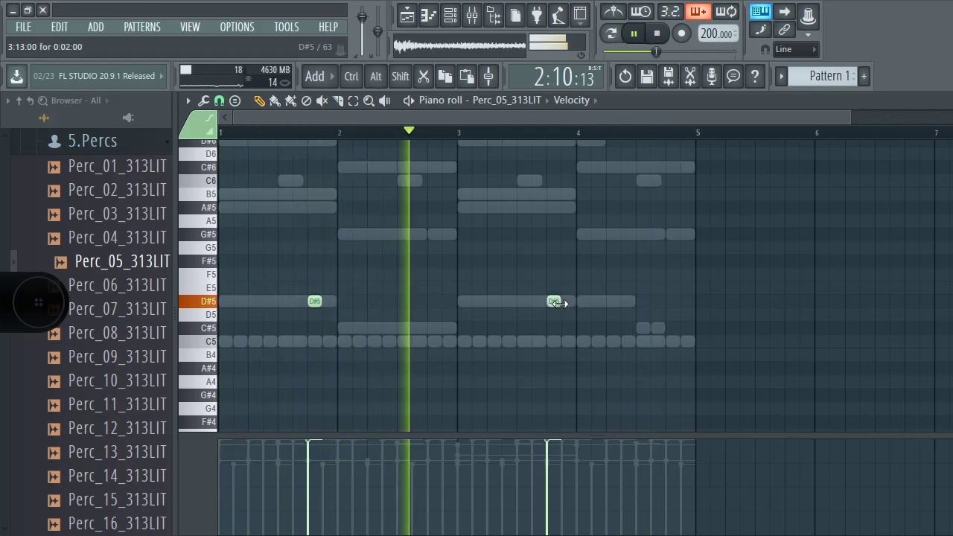
double_click(560, 303)
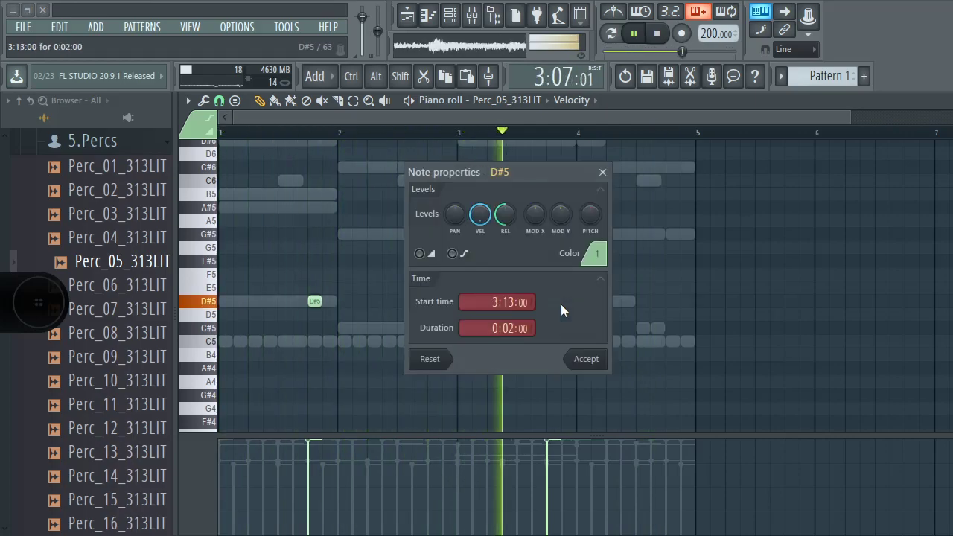
click(608, 170)
click(611, 301)
click(633, 301)
drag(635, 304, 630, 307)
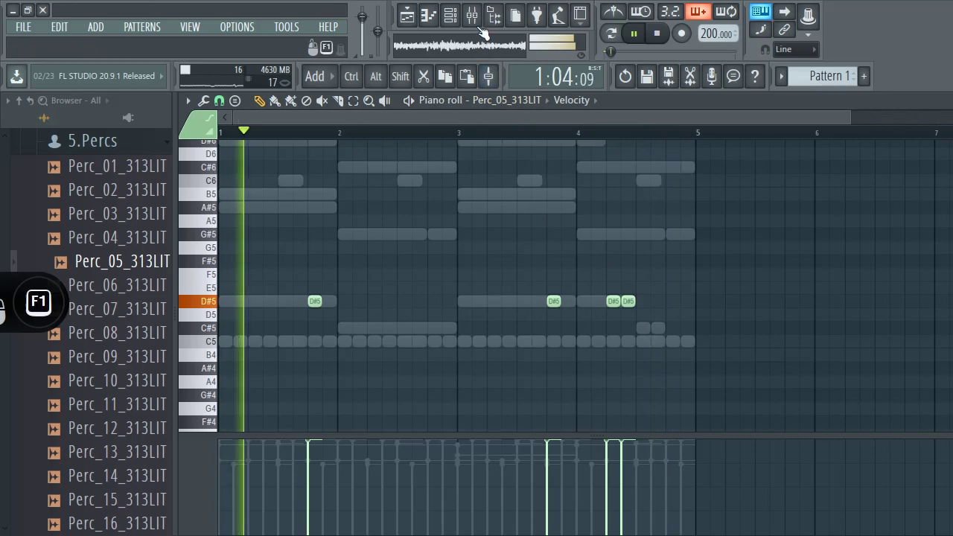
Step: Audition further 313 LIT percussion samples and add Perc_26_313LIT as a new channel
scroll(71, 477, down, 3)
click(73, 462)
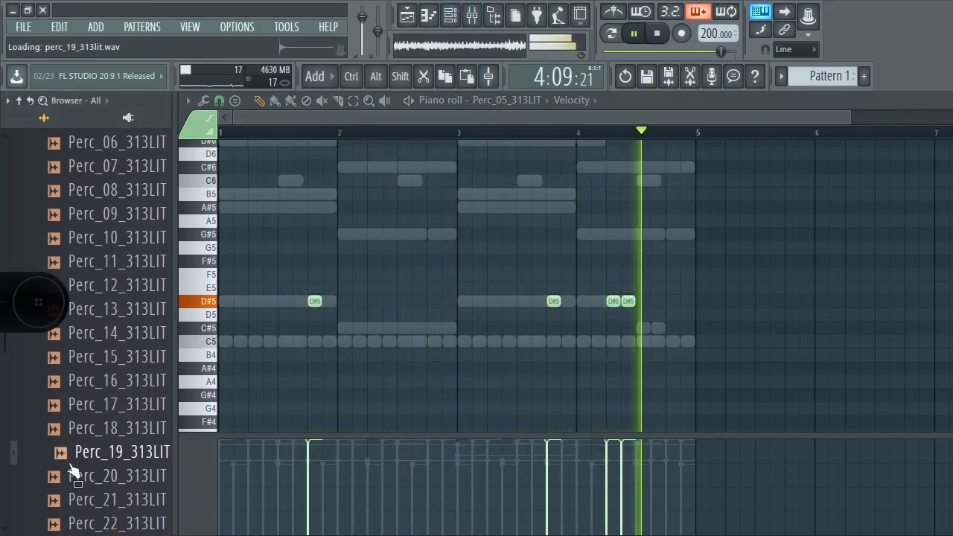
click(106, 430)
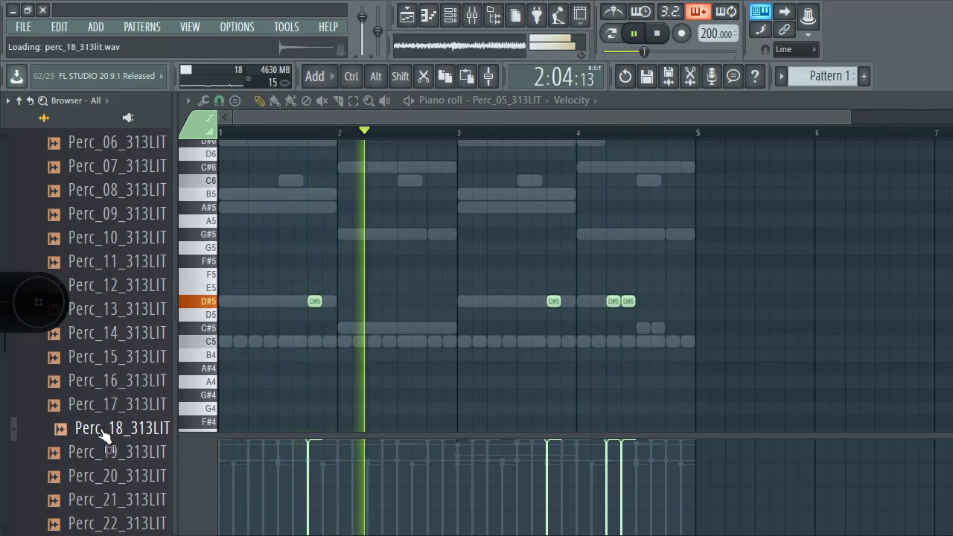
scroll(105, 437, down, 3)
scroll(105, 438, down, 2)
click(104, 435)
drag(104, 435, 295, 331)
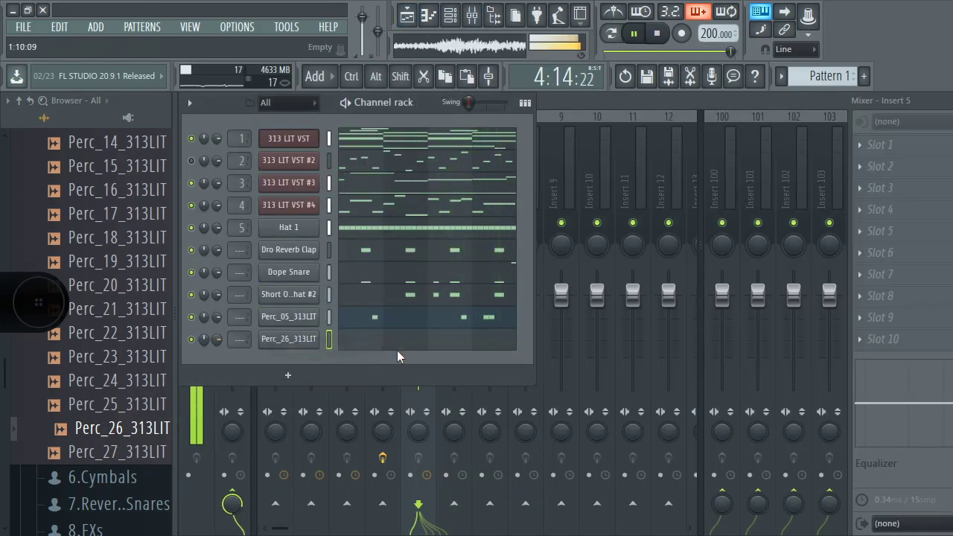
Step: Add short Perc_26_313LIT notes on D5 at steps 9, 11 and 16 of bar 4
click(463, 347)
click(645, 315)
click(656, 316)
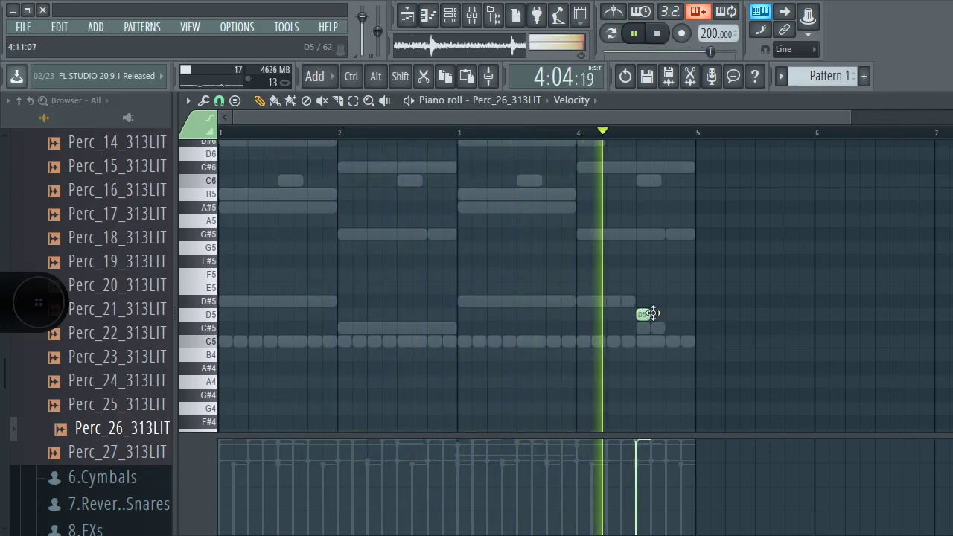
click(694, 314)
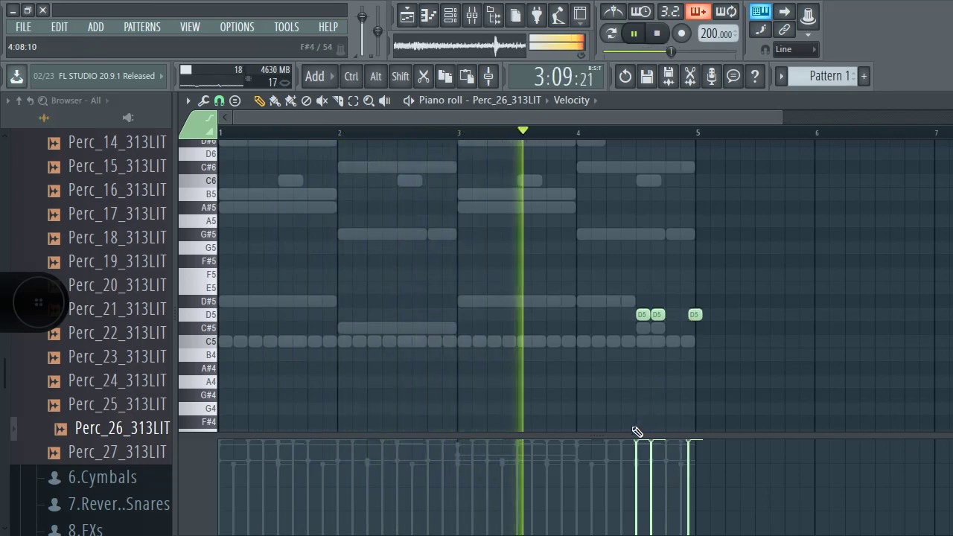
Step: Lower the first two Perc_26_313LIT notes' velocities, the first to about 77%, and replace the last note with D5 at step 15 of bar 4
click(638, 454)
drag(638, 463, 650, 463)
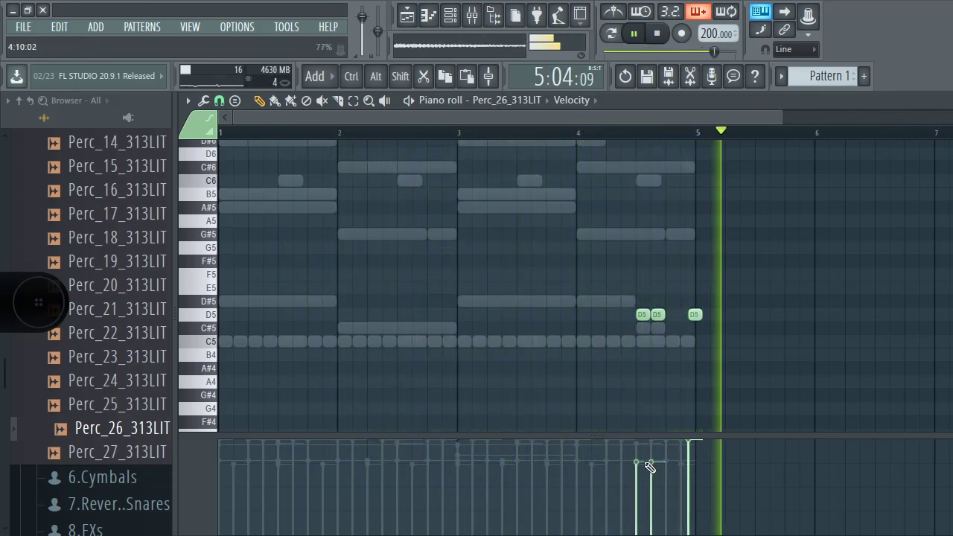
right_click(694, 314)
click(685, 317)
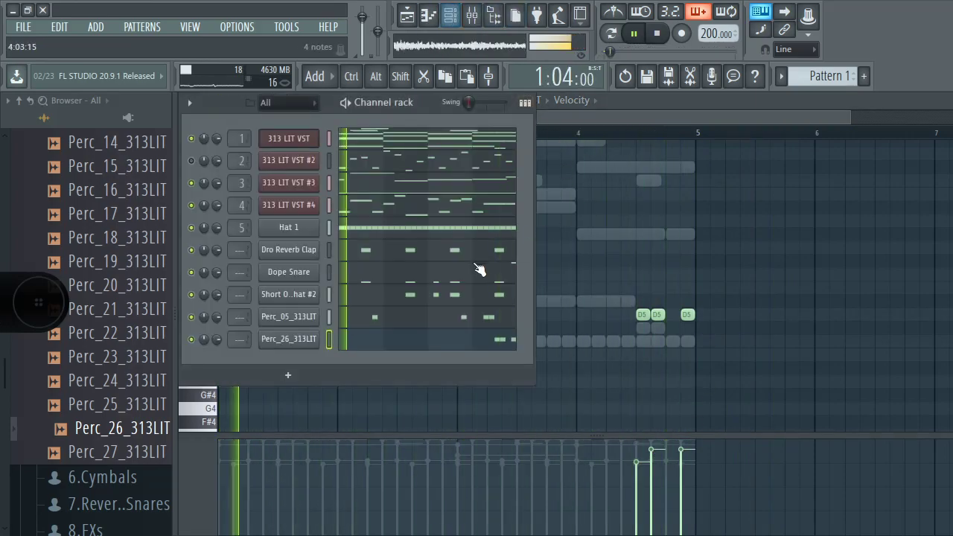
Step: Delete the Dope Snare's C#6 note at step 15 of bar 4 and return to the channel rack
click(478, 270)
right_click(686, 171)
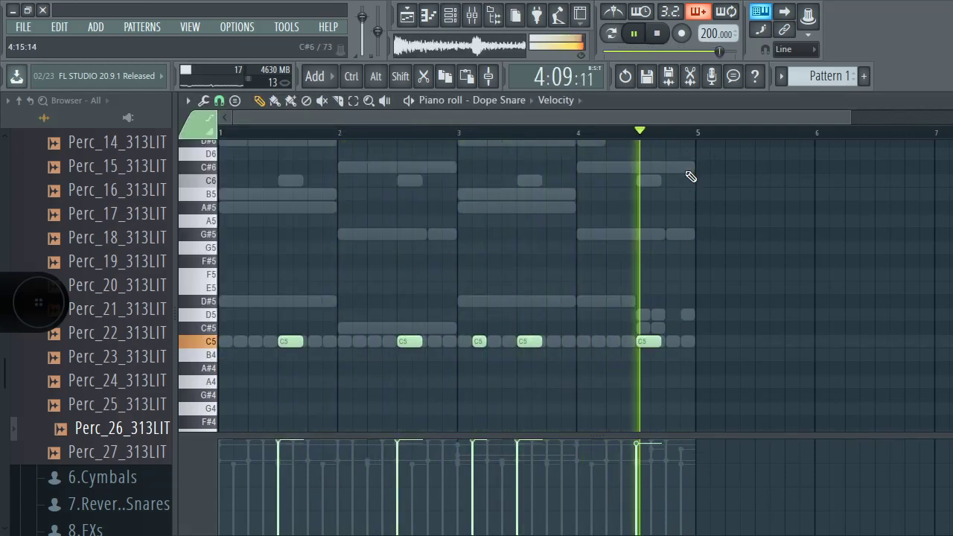
click(456, 16)
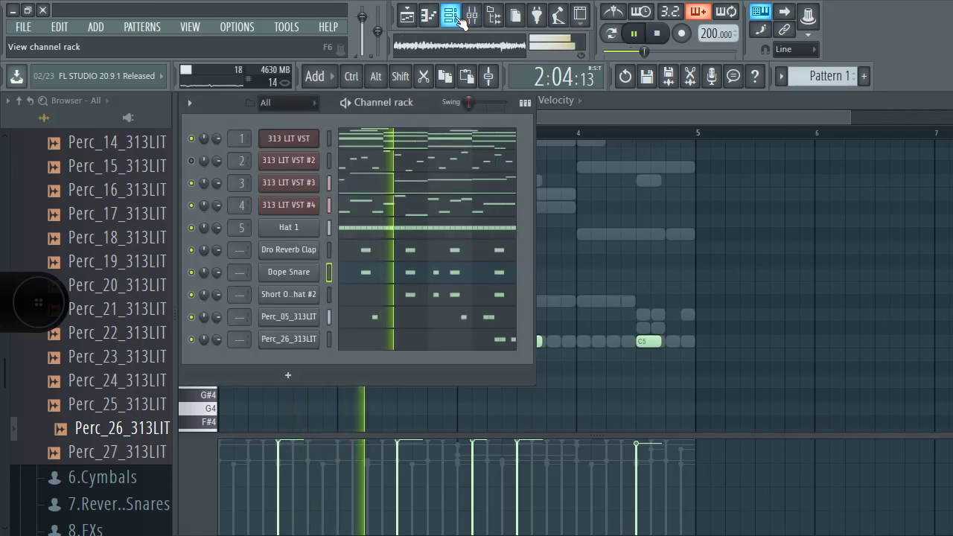
scroll(125, 249, up, 5)
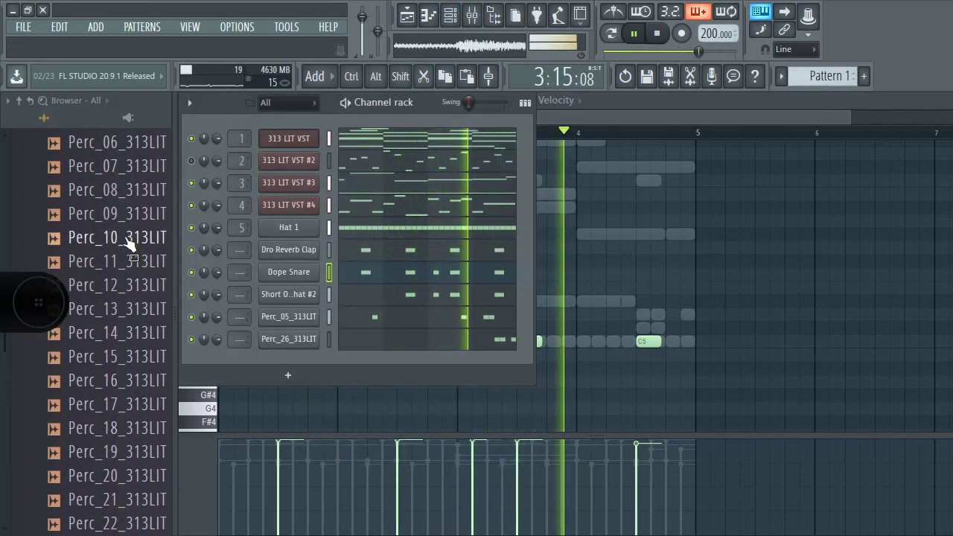
Step: Audition Saucy 808 from the ZTP Drum Kit's 808s folder and add it as a new channel
click(127, 240)
click(123, 190)
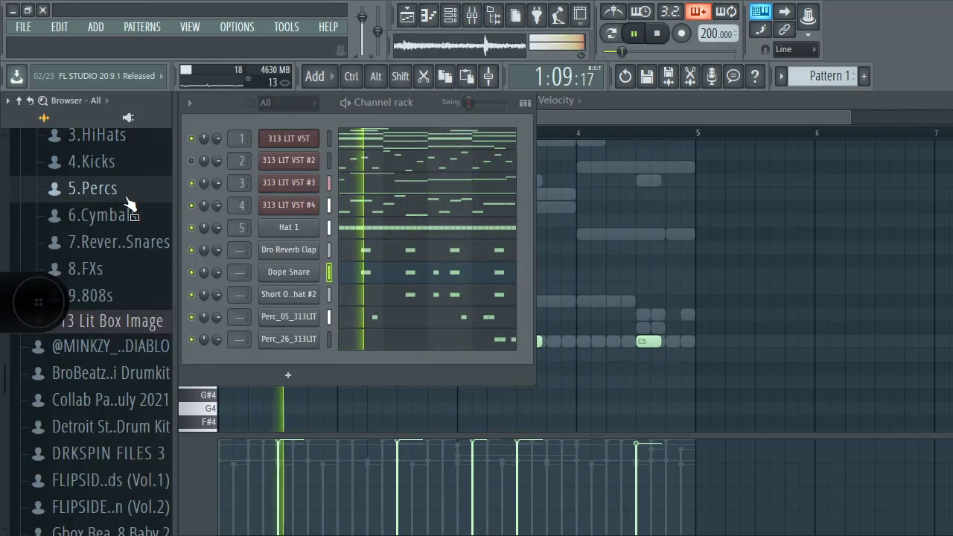
scroll(127, 202, down, 3)
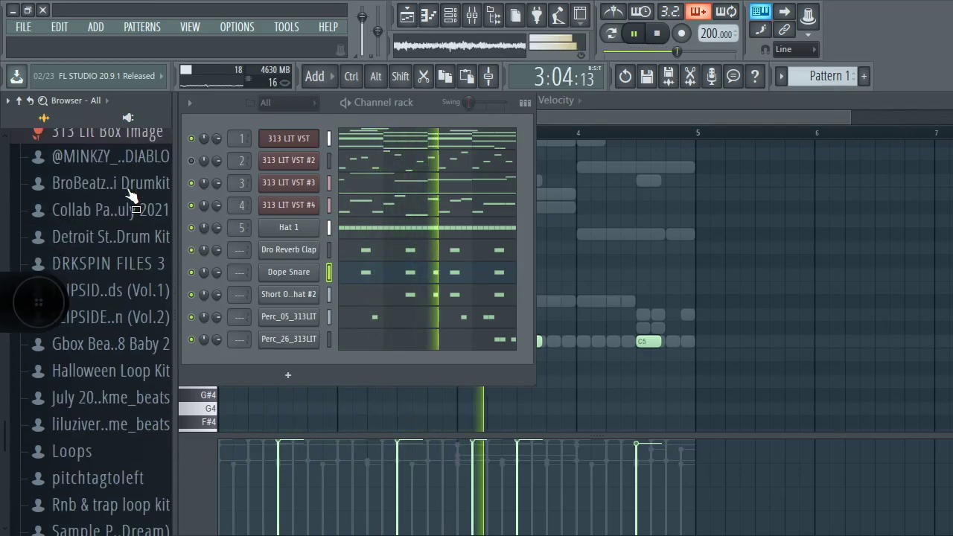
scroll(45, 507, down, 4)
click(60, 481)
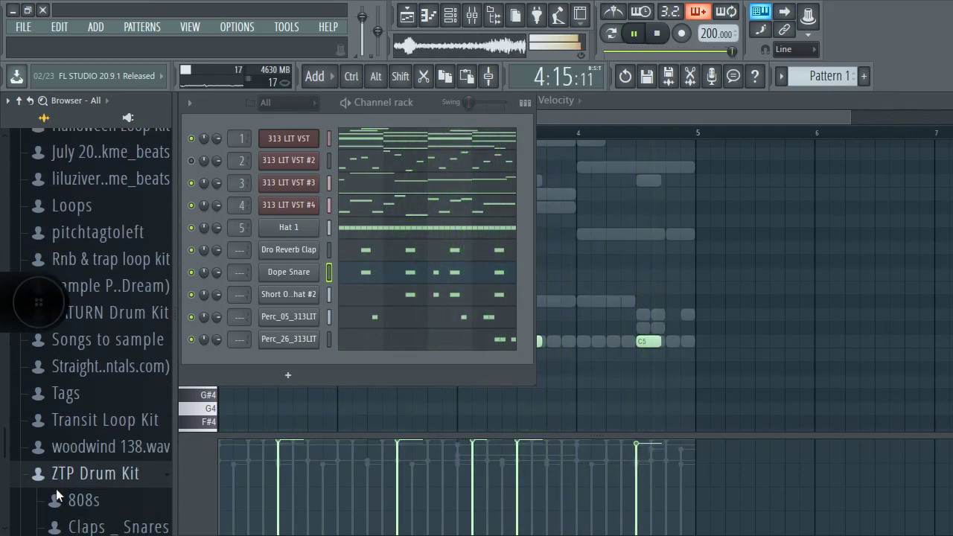
click(81, 350)
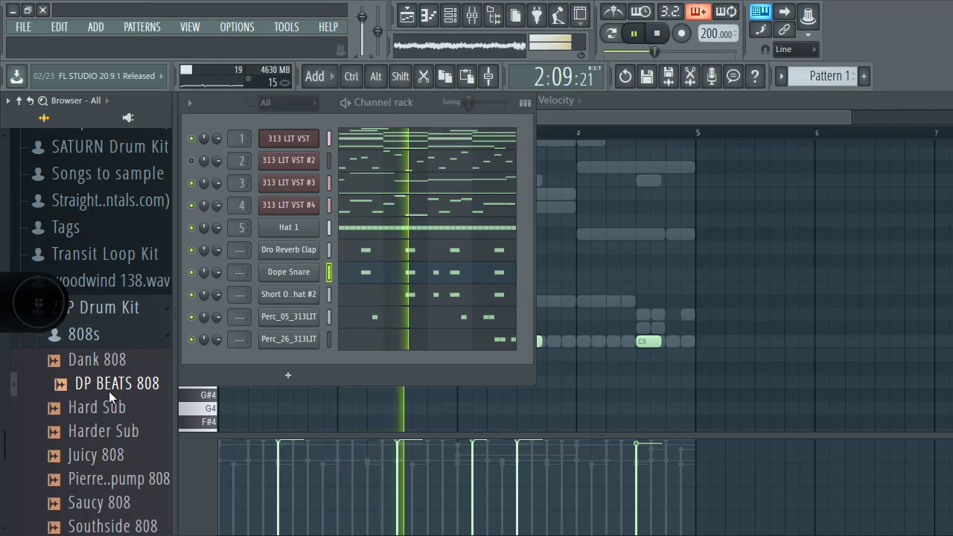
click(81, 508)
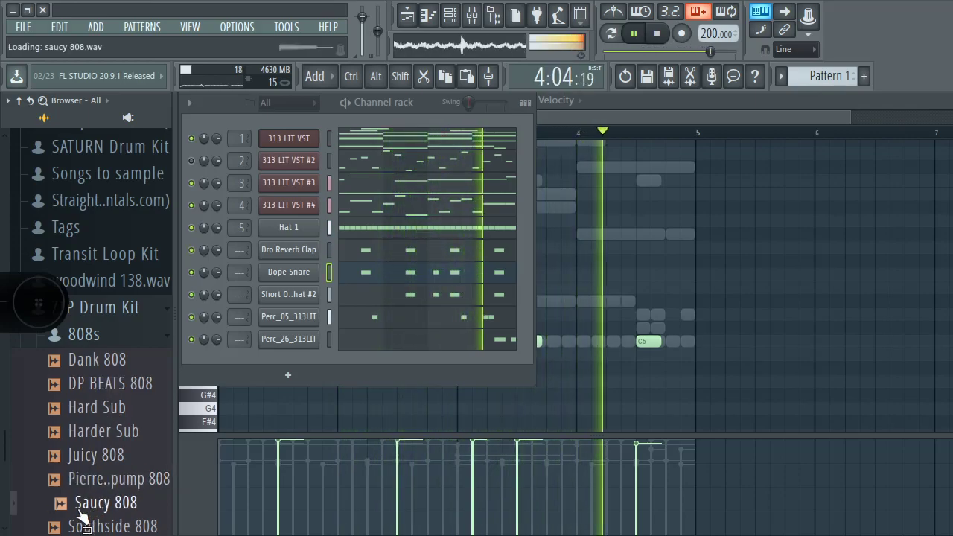
drag(238, 442, 298, 359)
Step: Add short Saucy 808 notes on C5 at steps 1 and 13 of bar 1
click(361, 365)
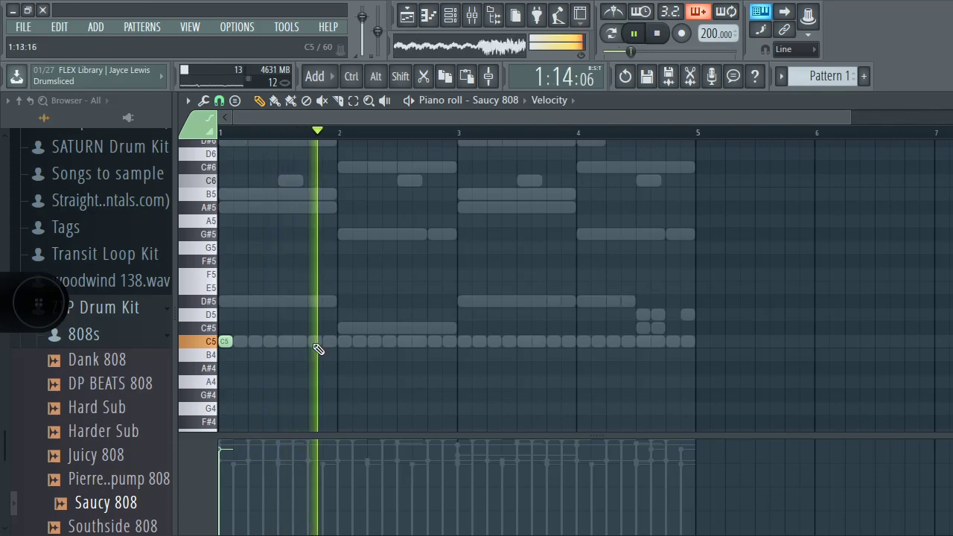
key(space)
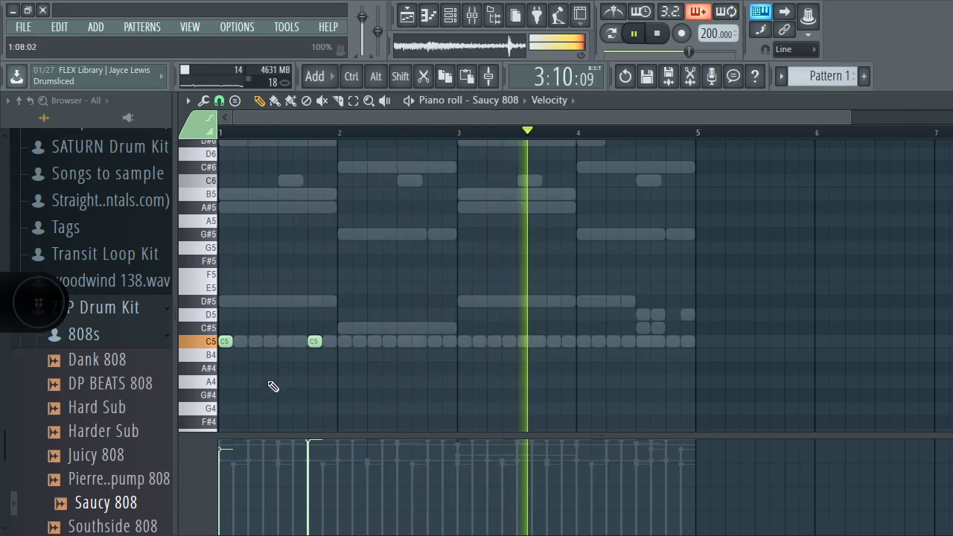
click(451, 22)
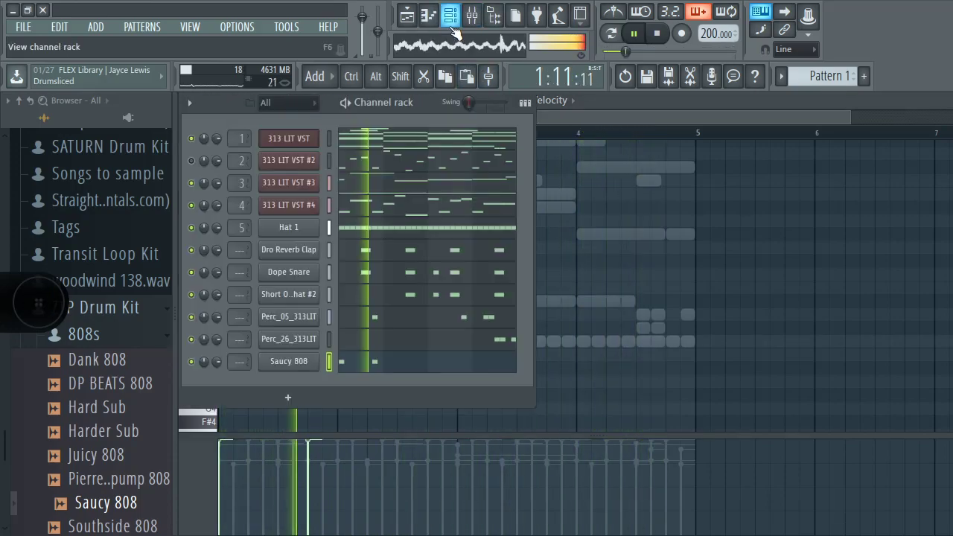
click(372, 365)
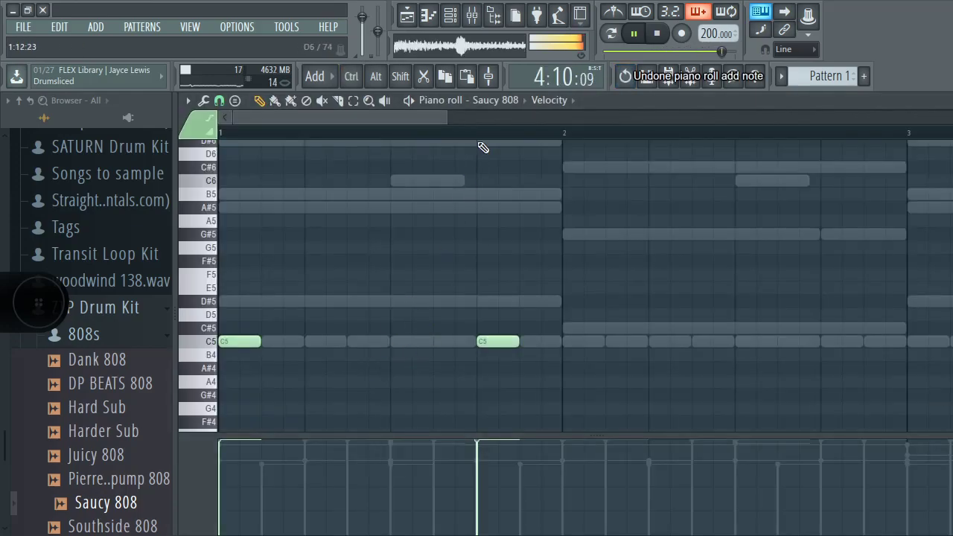
drag(443, 112, 631, 114)
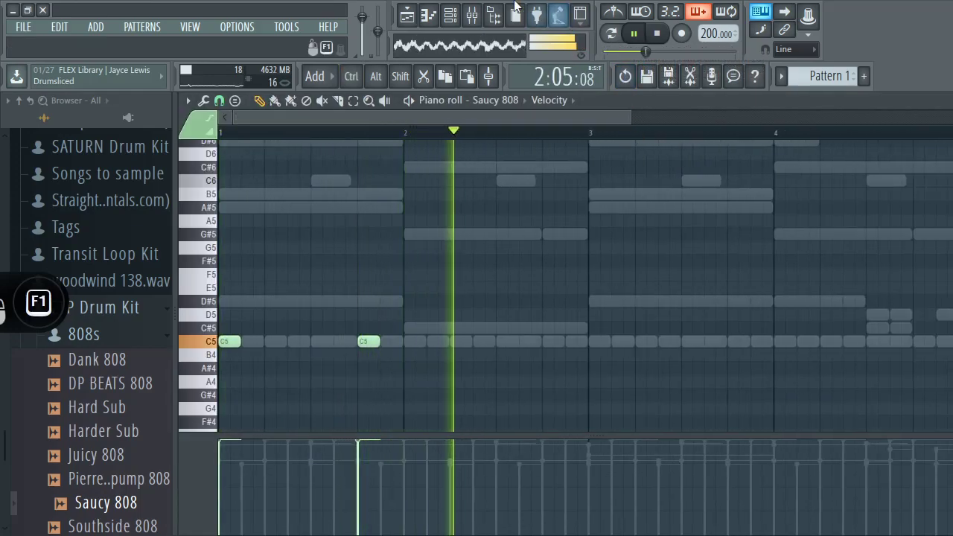
Step: Turn on Normalize in the Saucy 808 channel's sampler settings
click(467, 16)
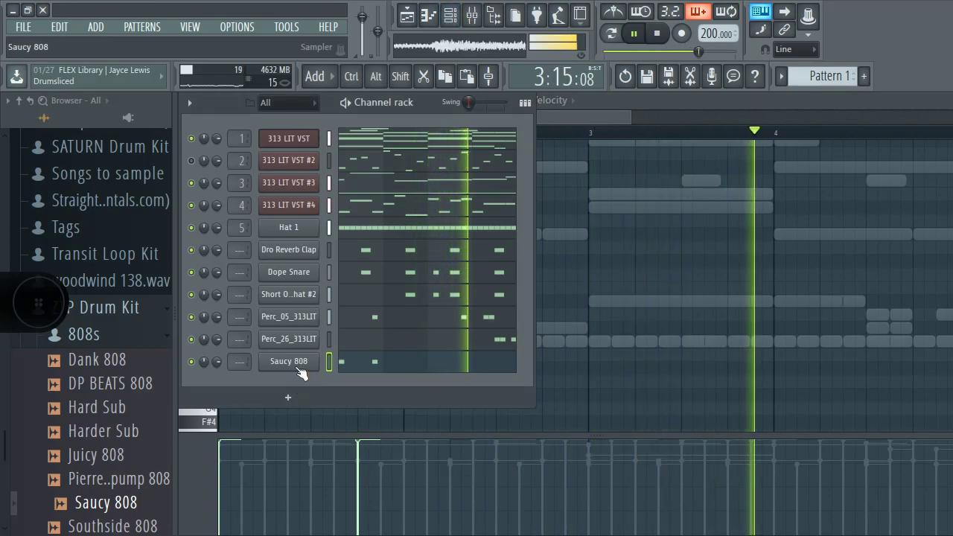
click(289, 362)
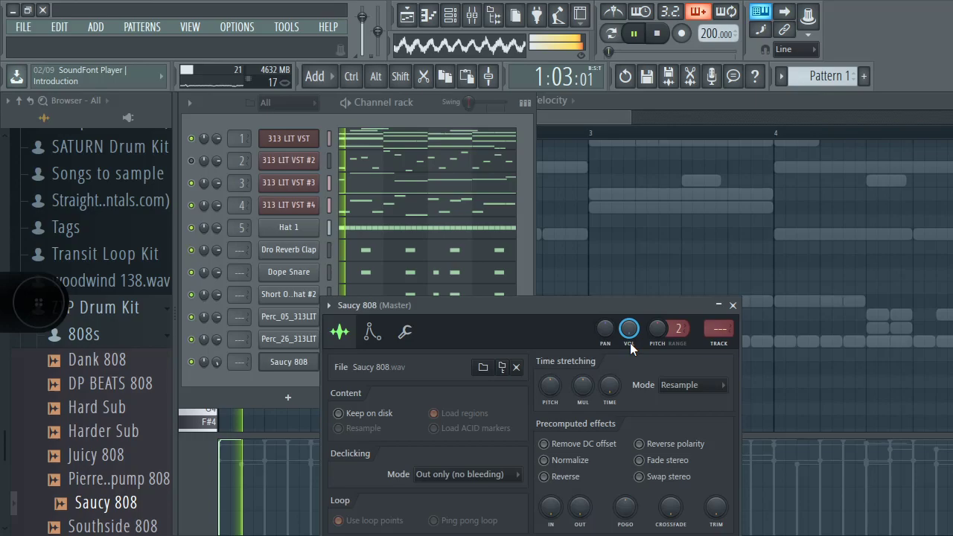
click(559, 460)
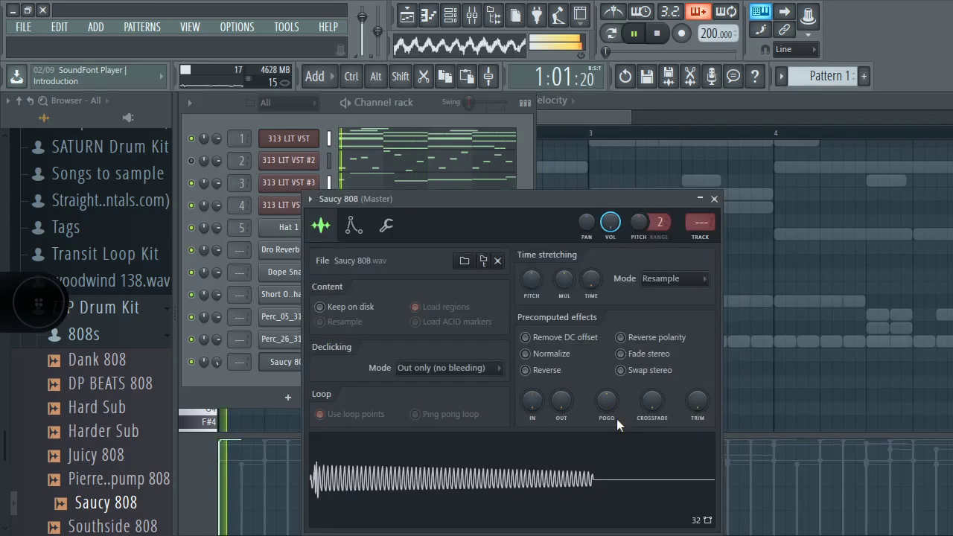
click(549, 356)
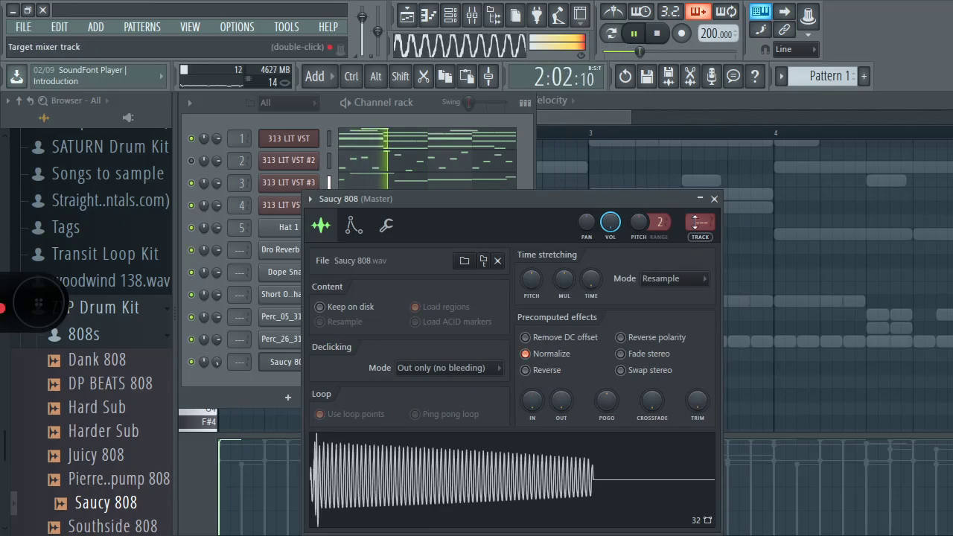
Step: Enable the Saucy 808's volume envelope with maximum hold and minimum attack, decay and sustain
click(354, 225)
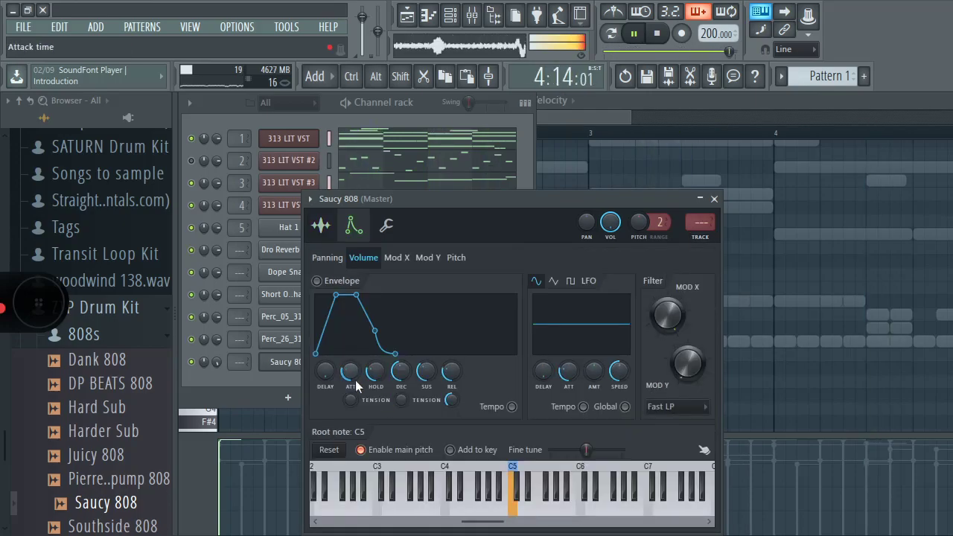
drag(356, 380, 392, 370)
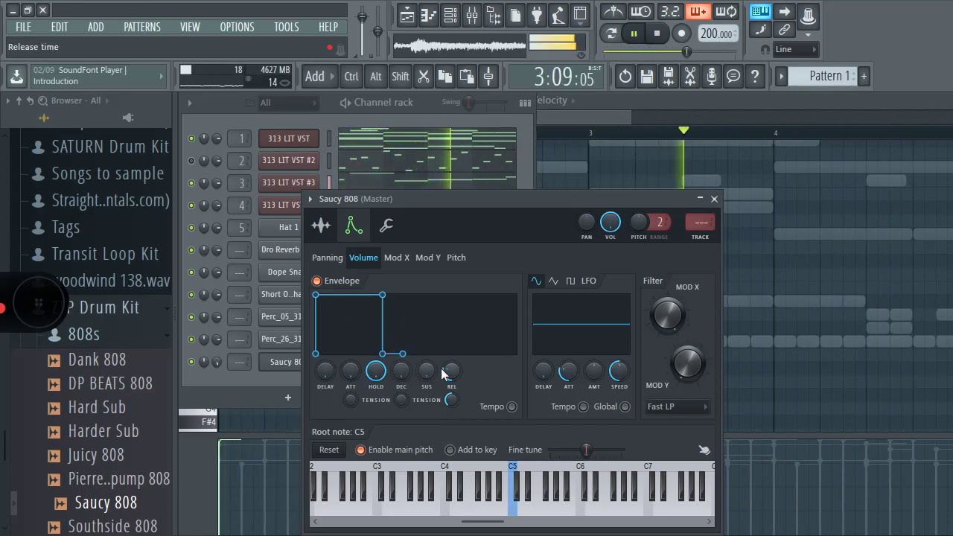
click(713, 199)
key(F9)
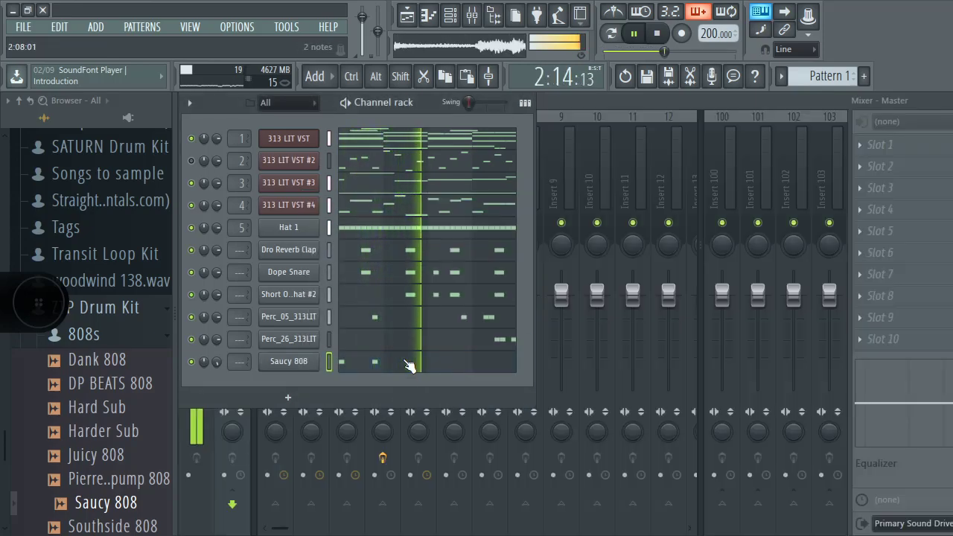
Step: Add Saucy 808 C5 notes at step 11 of bar 2, steps 7 and 13 of bar 3, and steps 5, 11 and 13 of bar 4
click(447, 361)
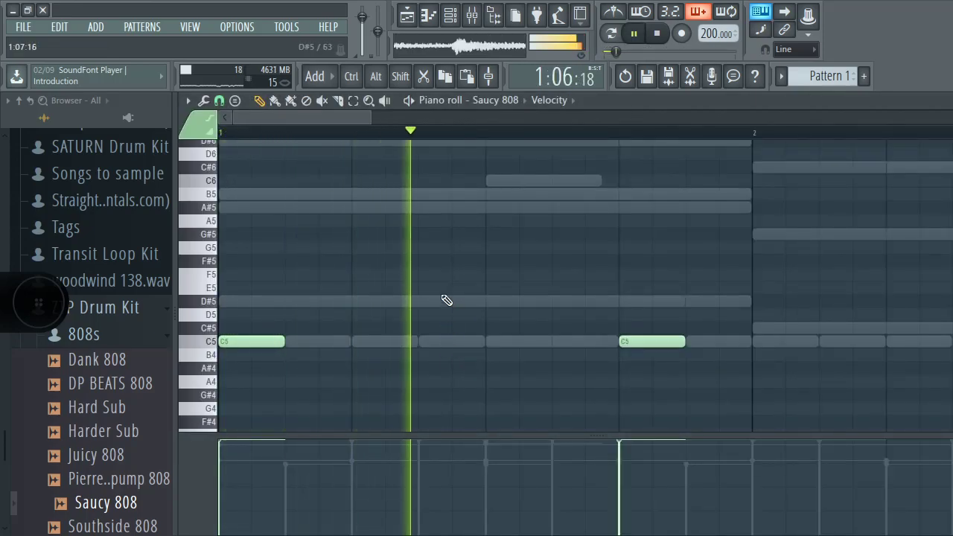
drag(371, 115, 678, 117)
key(space)
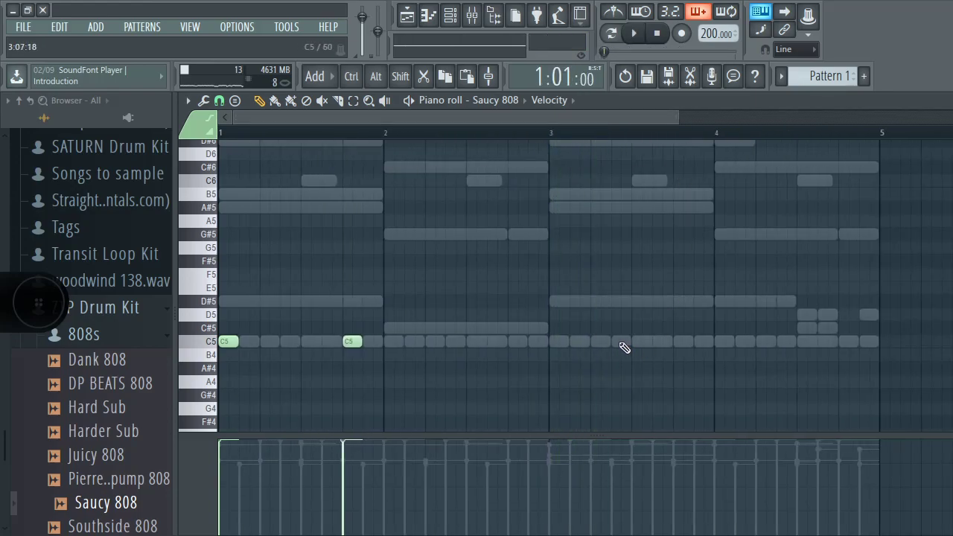
click(497, 341)
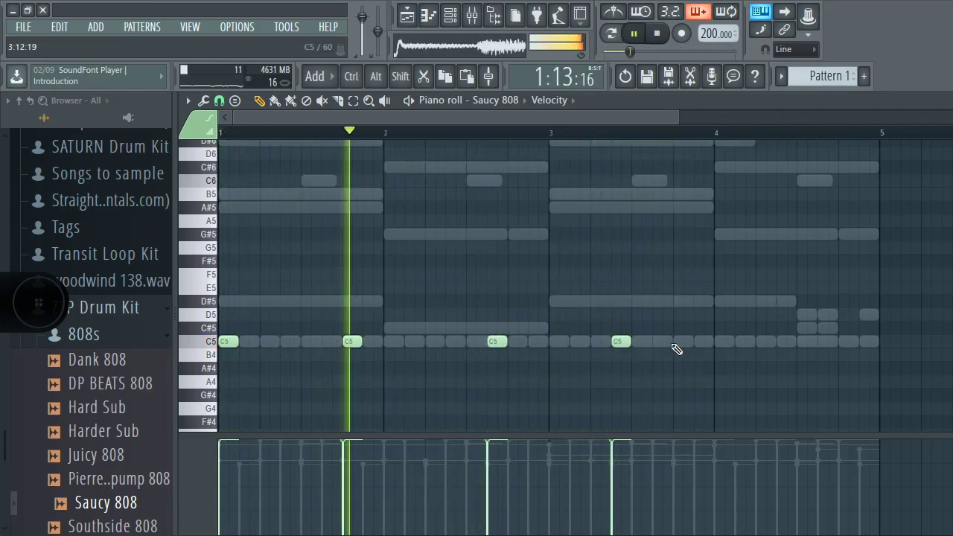
click(682, 342)
click(761, 342)
click(821, 342)
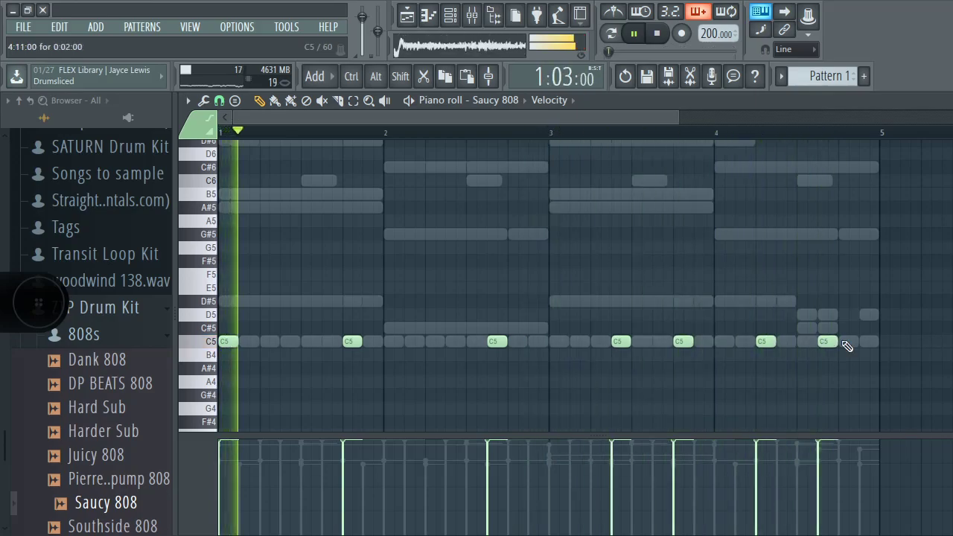
click(847, 341)
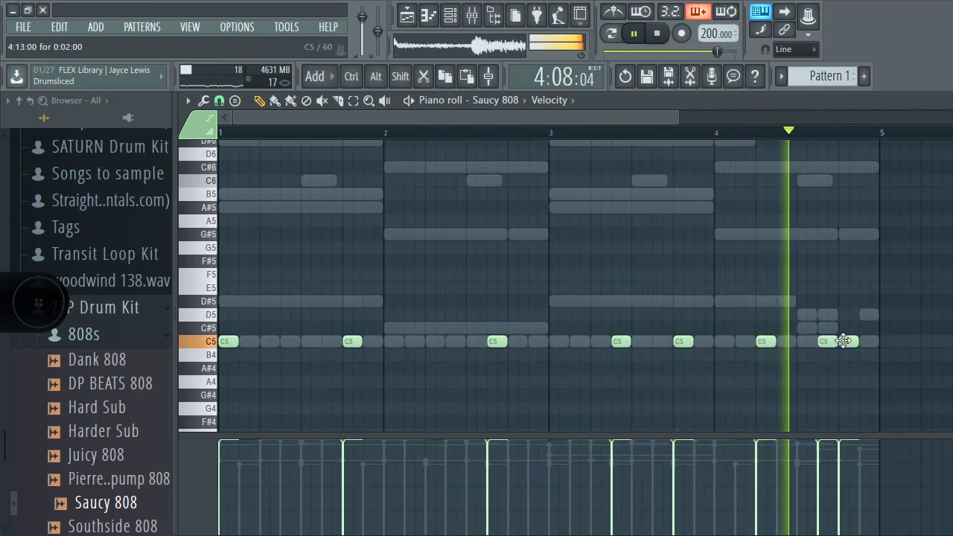
Step: Extend the Saucy 808 notes to meet each other and add C#5 at bar 2 steps 13 and 15 and C5 at bar 3 step 1
key(ctrl+l)
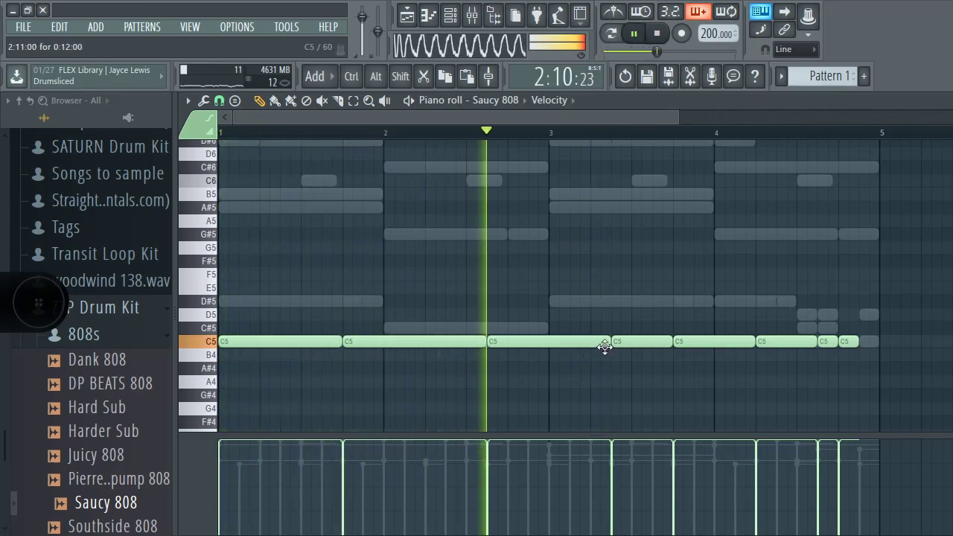
key(space)
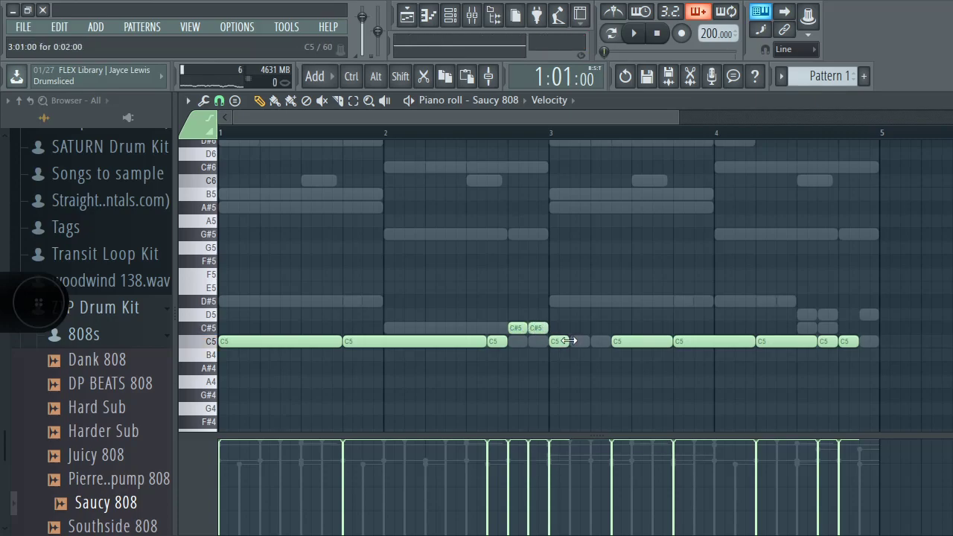
Step: Try Southside 808 as the bass channel's sample against the beat and restore Saucy 808
click(93, 526)
drag(396, 55, 450, 23)
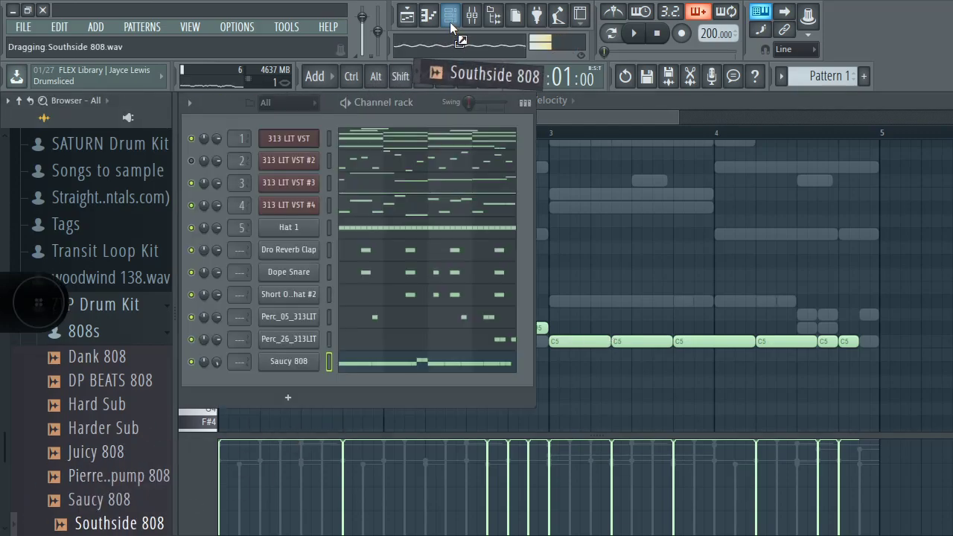
drag(276, 372, 276, 363)
key(space)
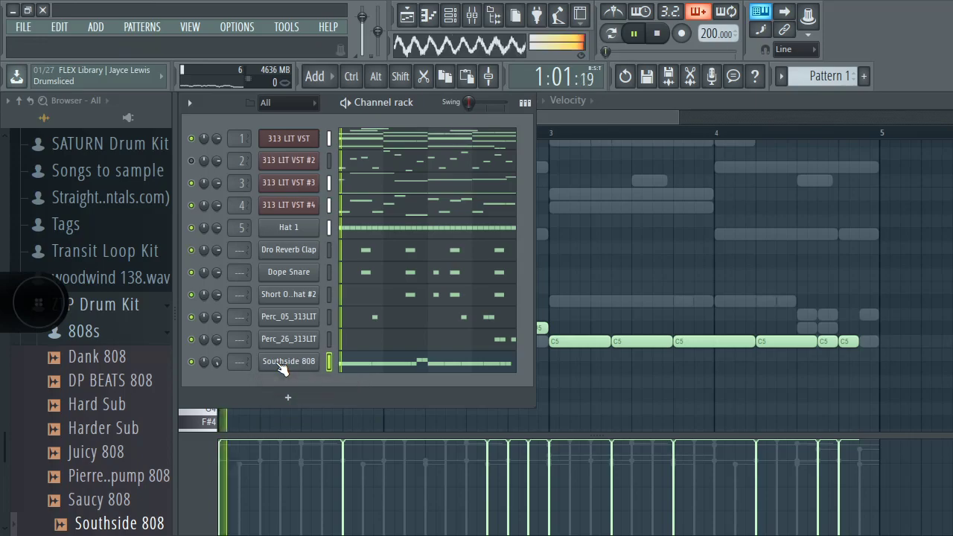
key(F9)
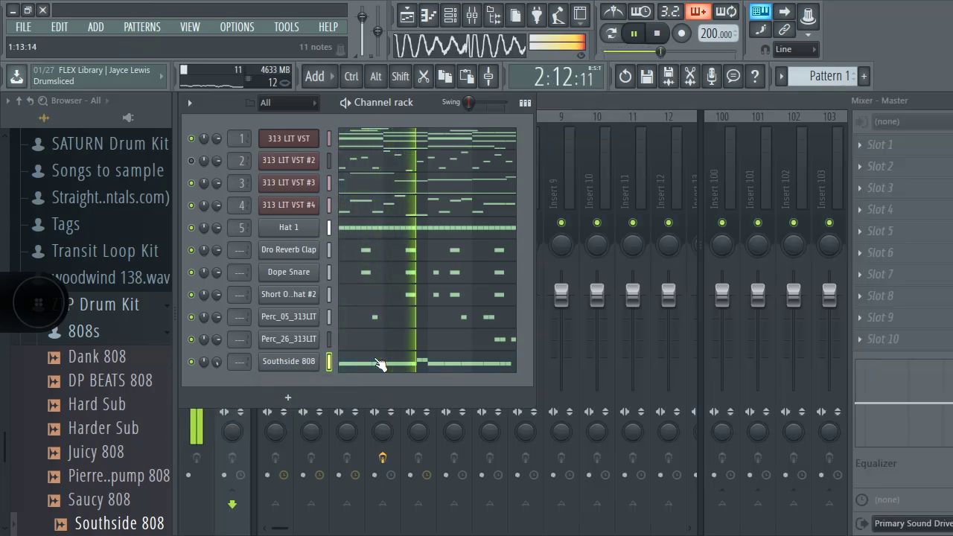
click(410, 362)
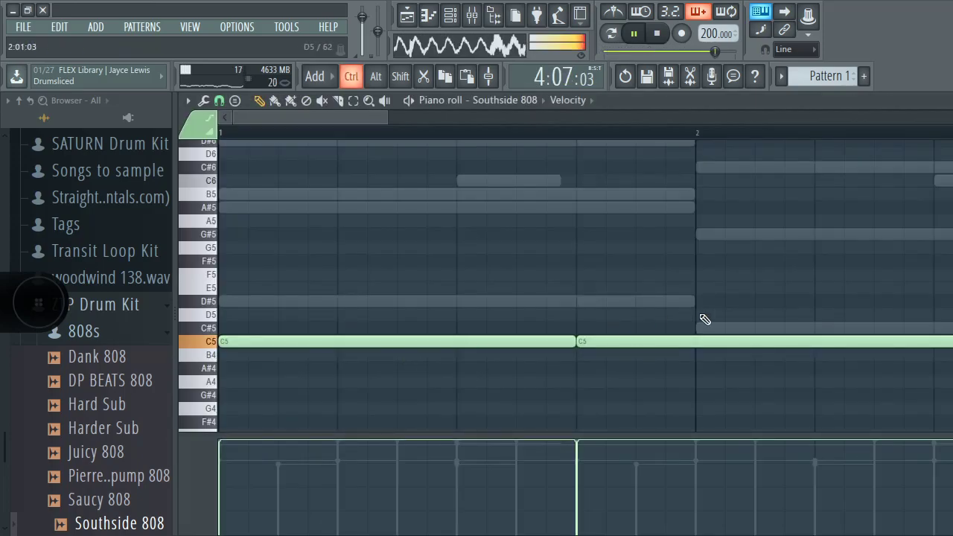
drag(99, 499, 271, 364)
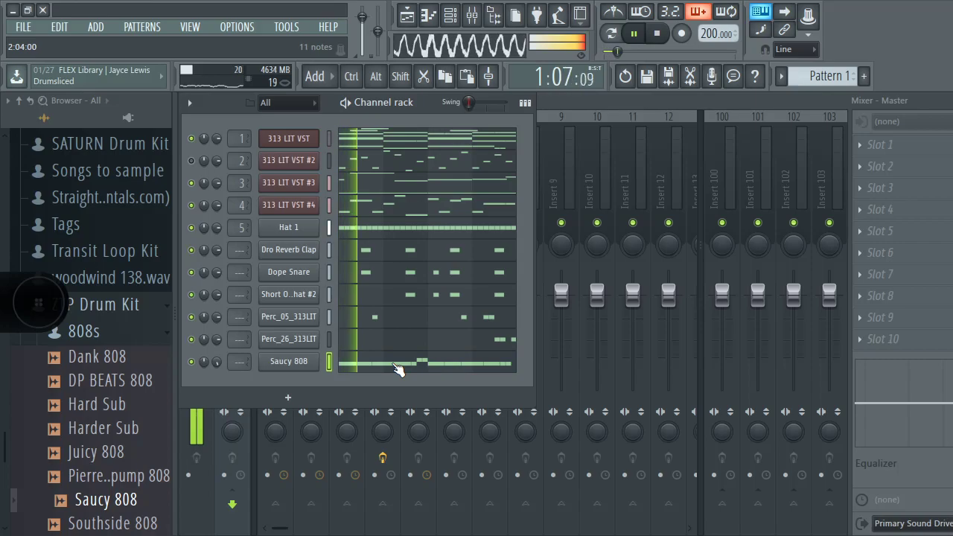
Step: Rework the Saucy 808 notes ending bar 2 into a C#5 at step 11 and a longer C#5 from step 13 to the bar's end
click(398, 370)
drag(286, 113, 630, 207)
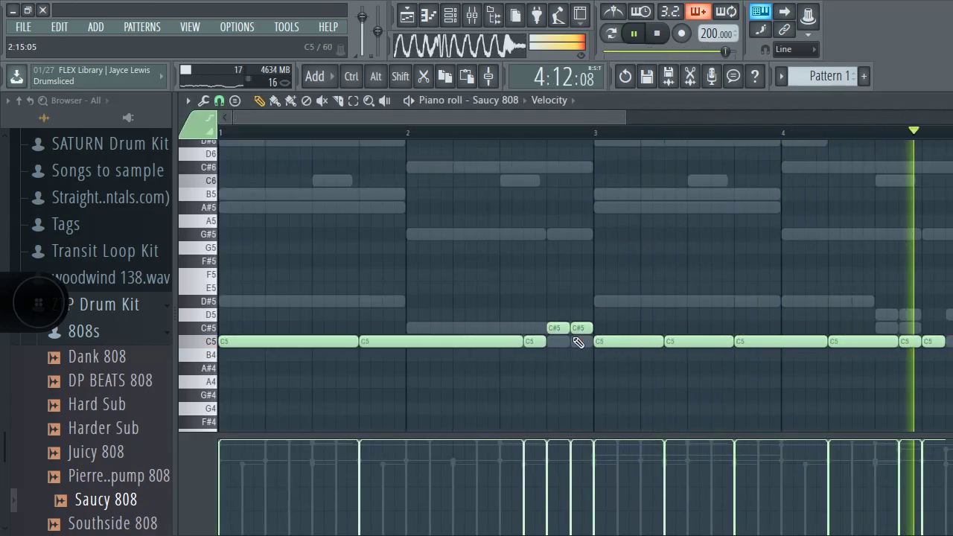
drag(539, 340, 539, 327)
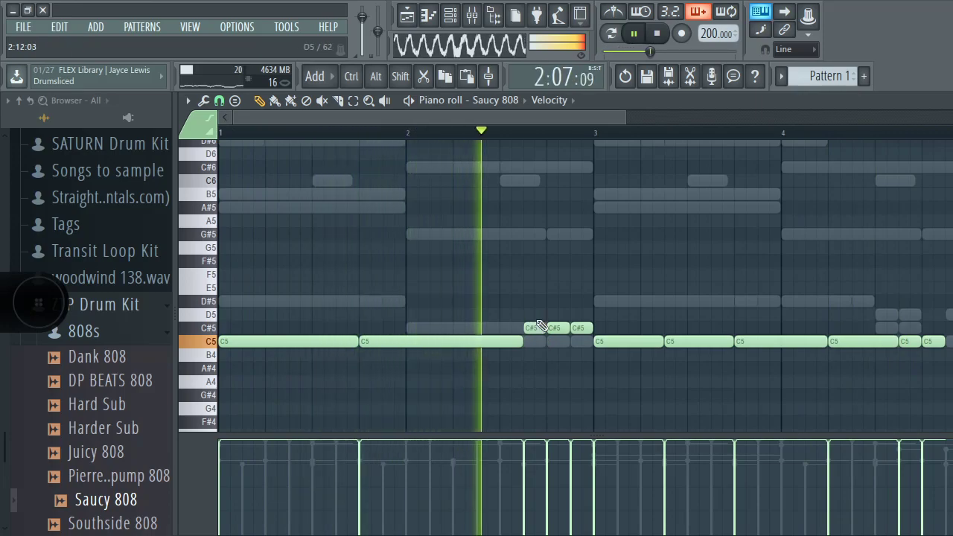
right_click(580, 332)
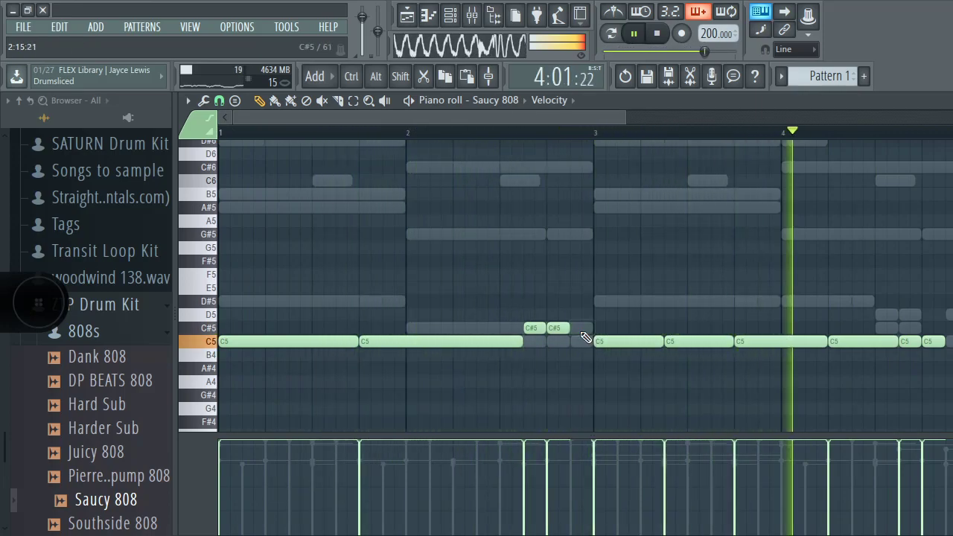
drag(569, 328, 590, 328)
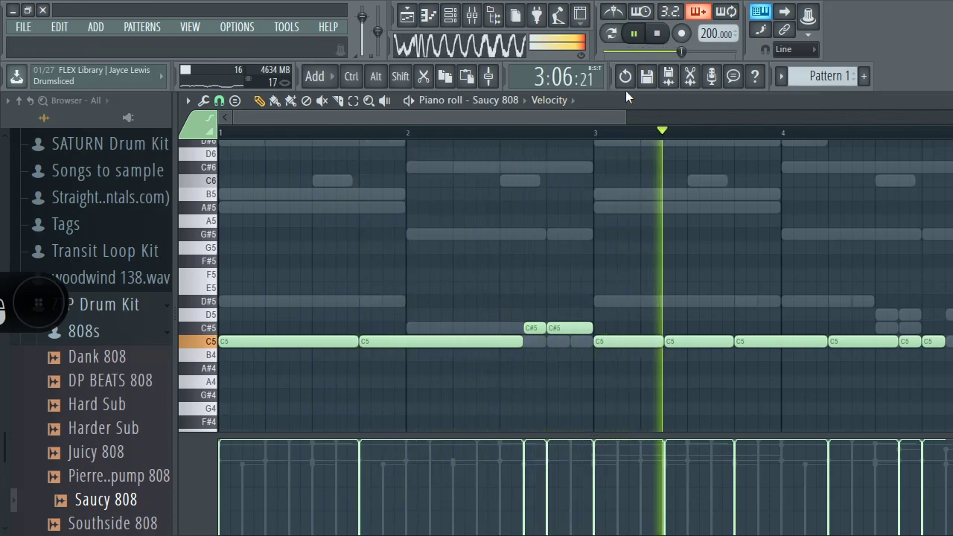
Step: Raise the Saucy 808 note at step 13 of bar 3 to D#5
drag(623, 118, 840, 202)
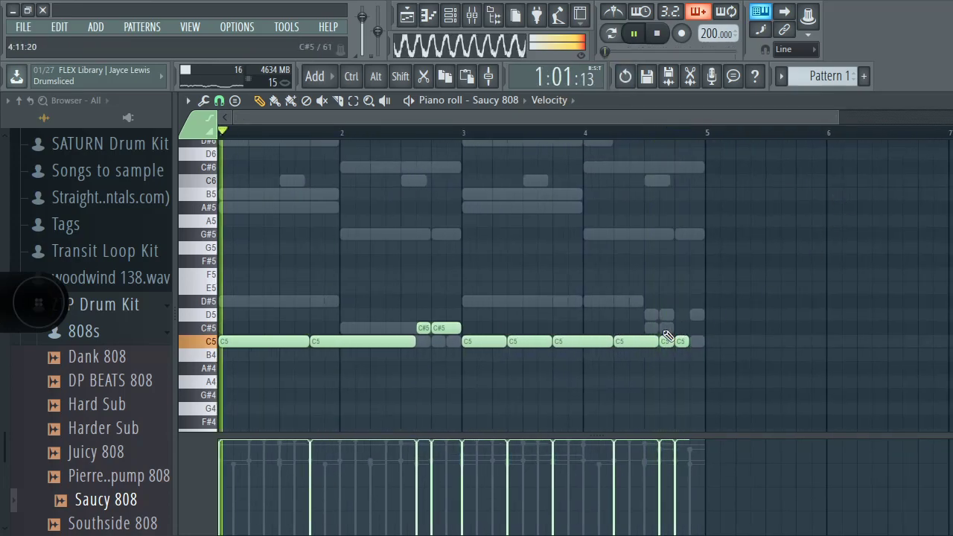
drag(586, 341, 586, 303)
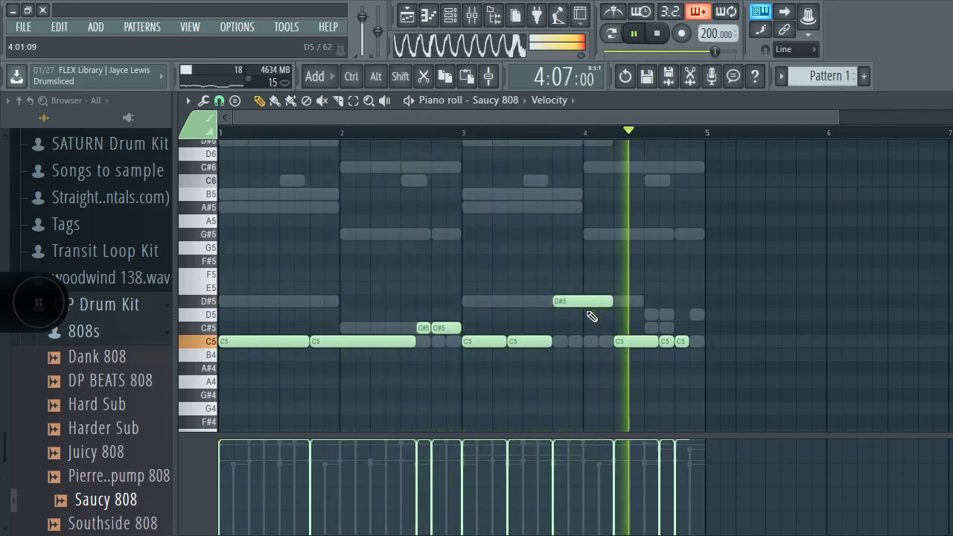
Step: Lower the last two Saucy 808 notes of bar 4 to A#4 and extend the final one to the bar's end
drag(666, 344, 683, 356)
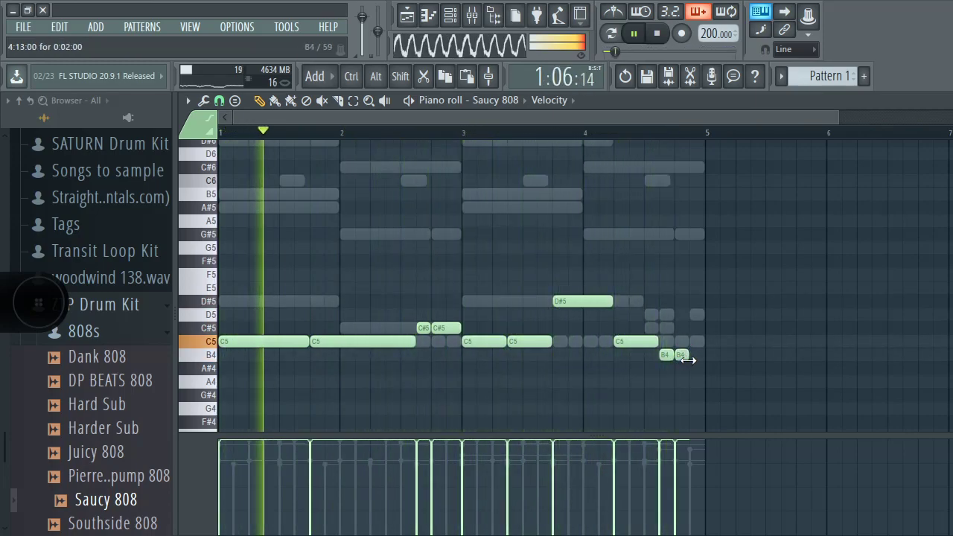
drag(688, 360, 703, 356)
key(ctrl+Up)
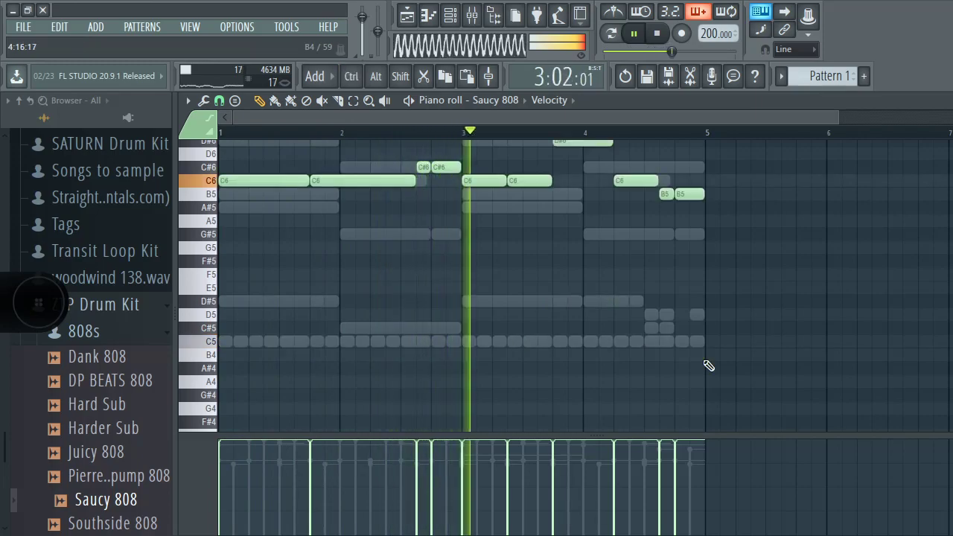
scroll(609, 292, up, 3)
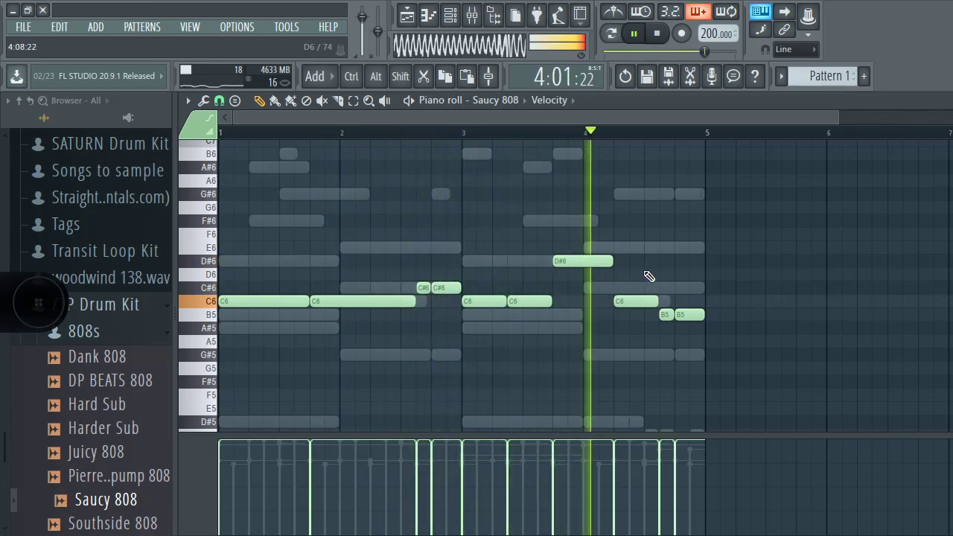
ctrl+click(694, 316)
drag(698, 318, 666, 327)
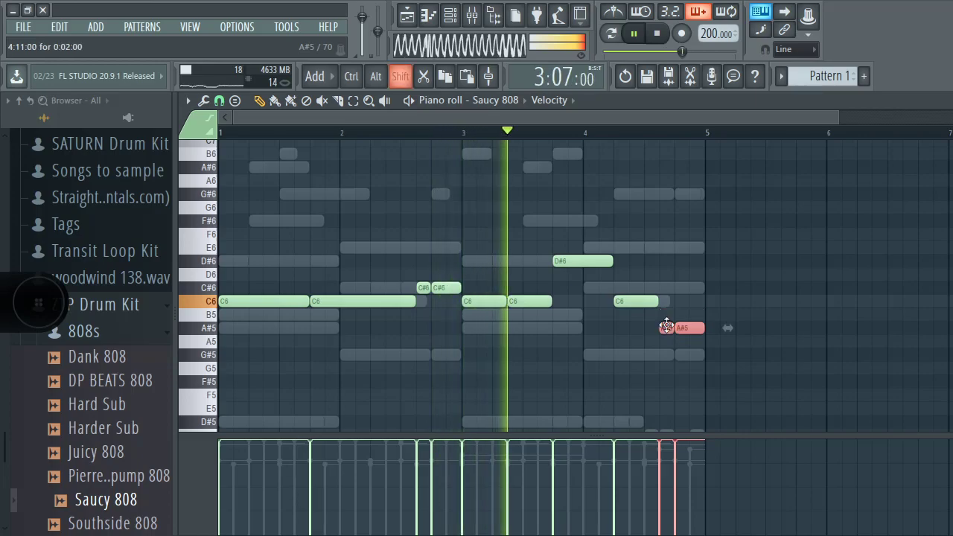
ctrl+click(705, 262)
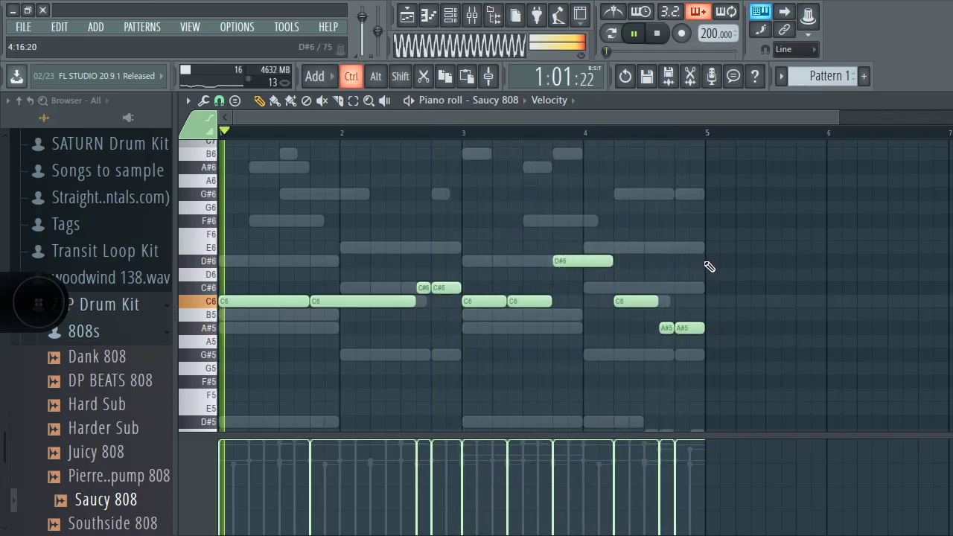
key(ctrl+Down)
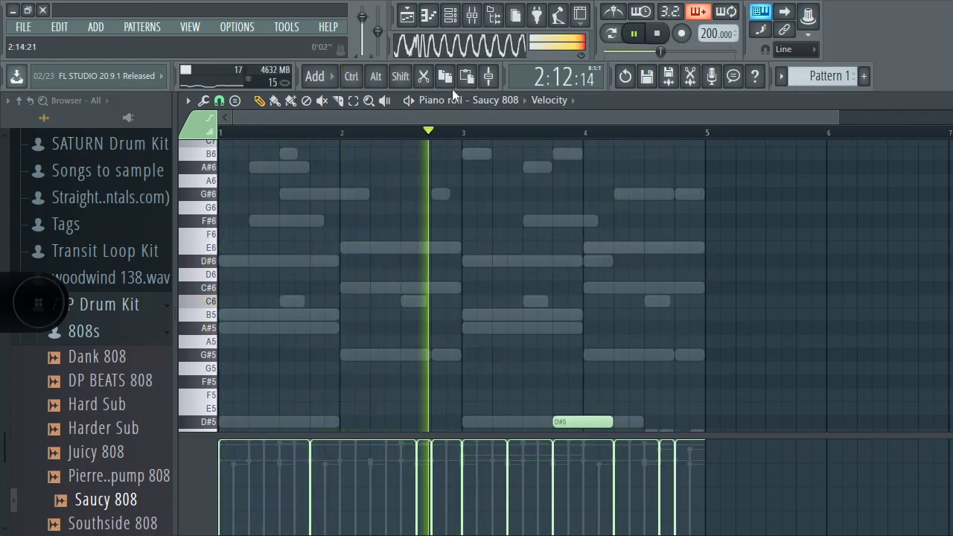
Step: Route the Dro Reverb Clap channel to mixer track 6
click(450, 27)
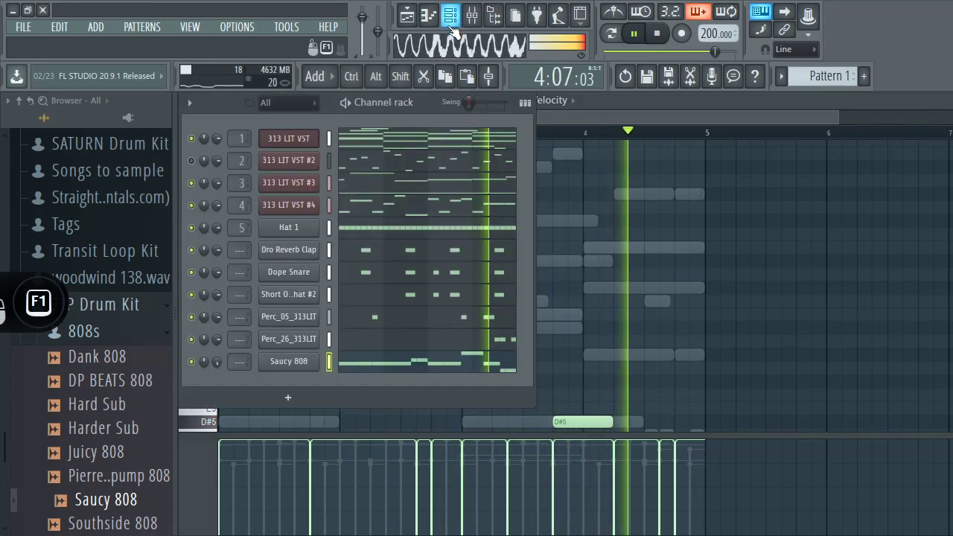
key(space)
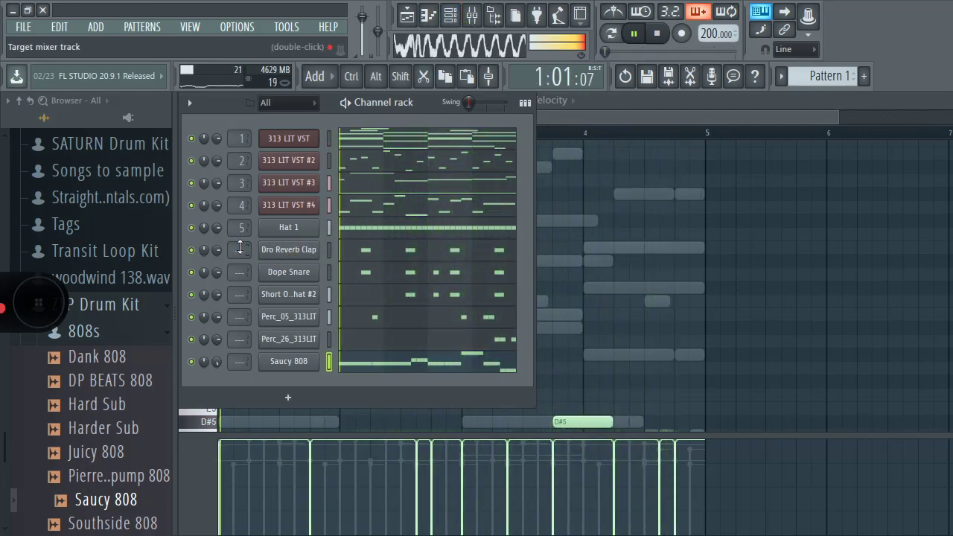
scroll(240, 249, up, 5)
scroll(243, 250, up, 1)
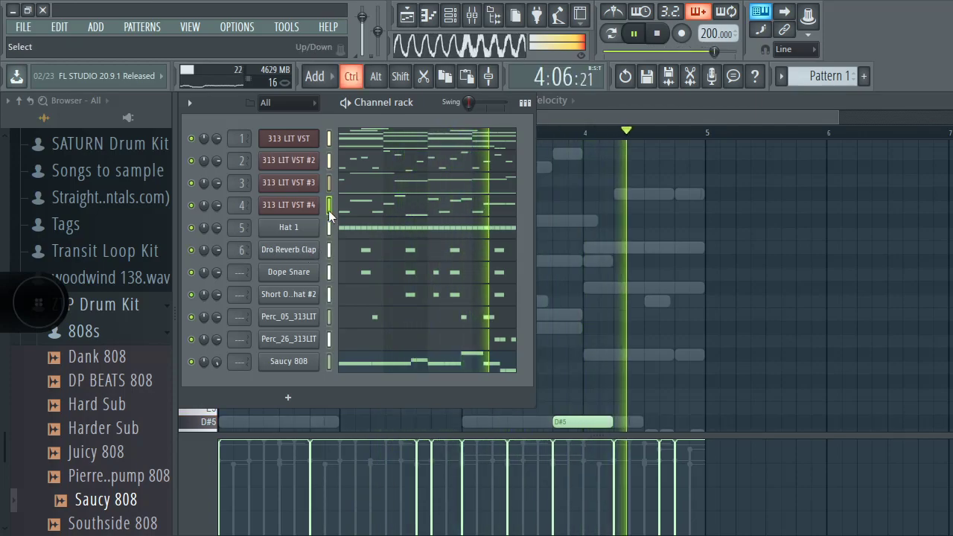
click(473, 16)
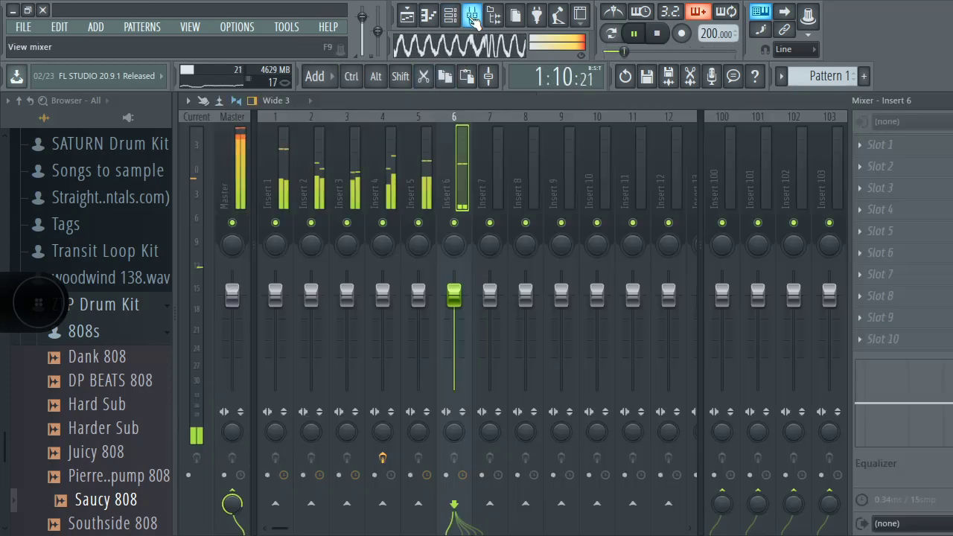
click(289, 165)
right_click(289, 164)
mouse_move(372, 203)
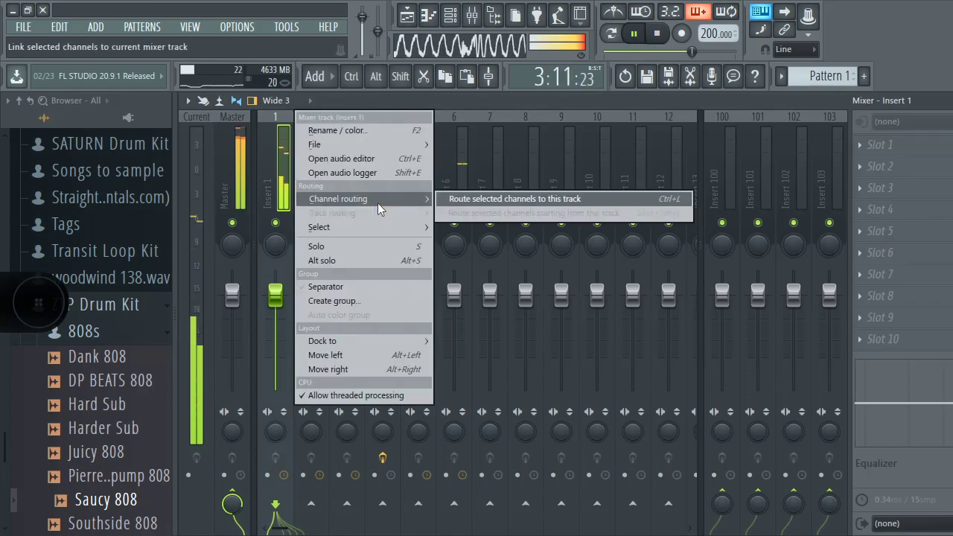
Step: Select all channels and route them to consecutive mixer tracks starting from Insert 1
click(452, 18)
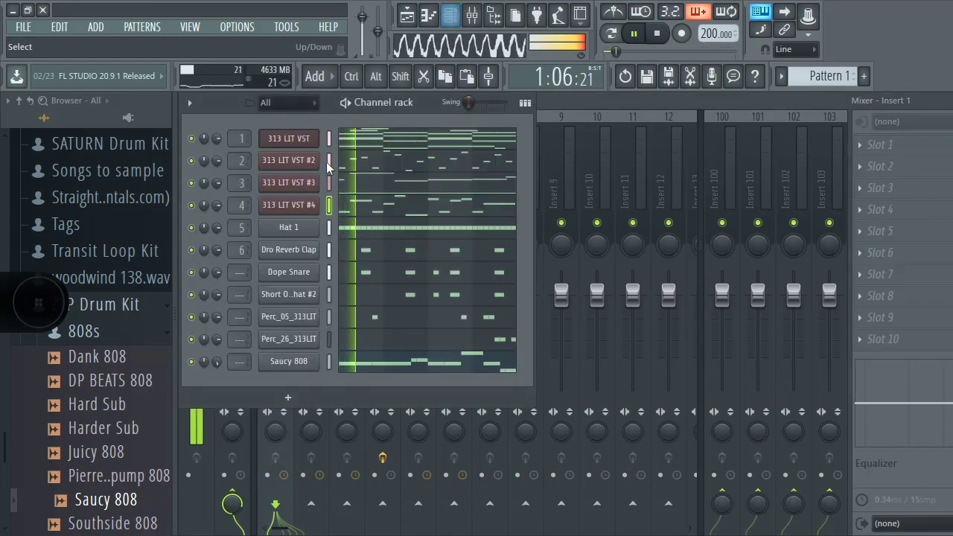
double_click(331, 141)
click(468, 27)
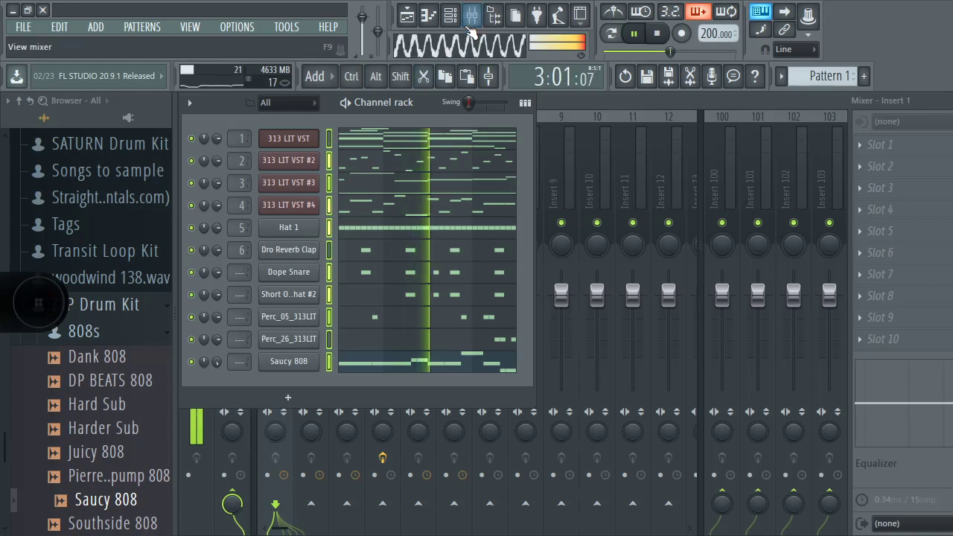
click(470, 30)
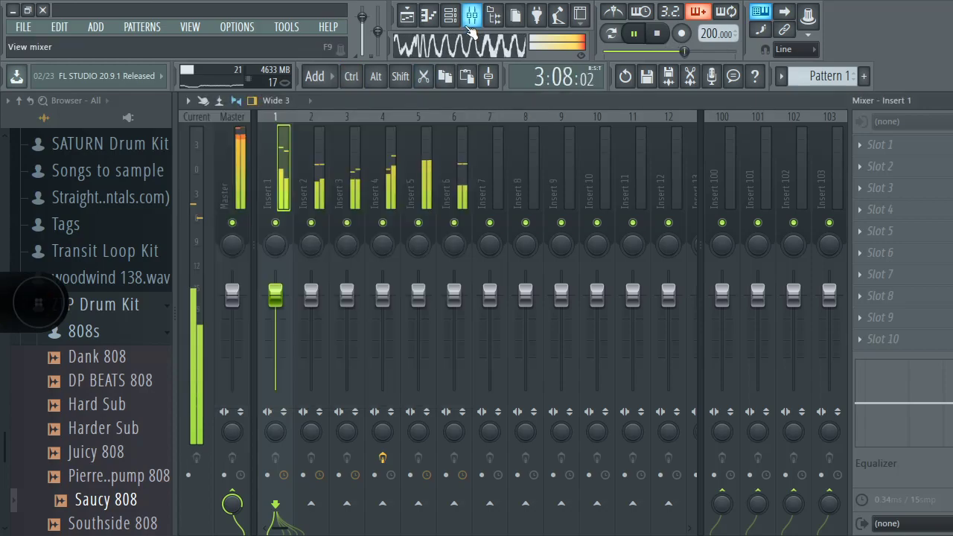
right_click(283, 162)
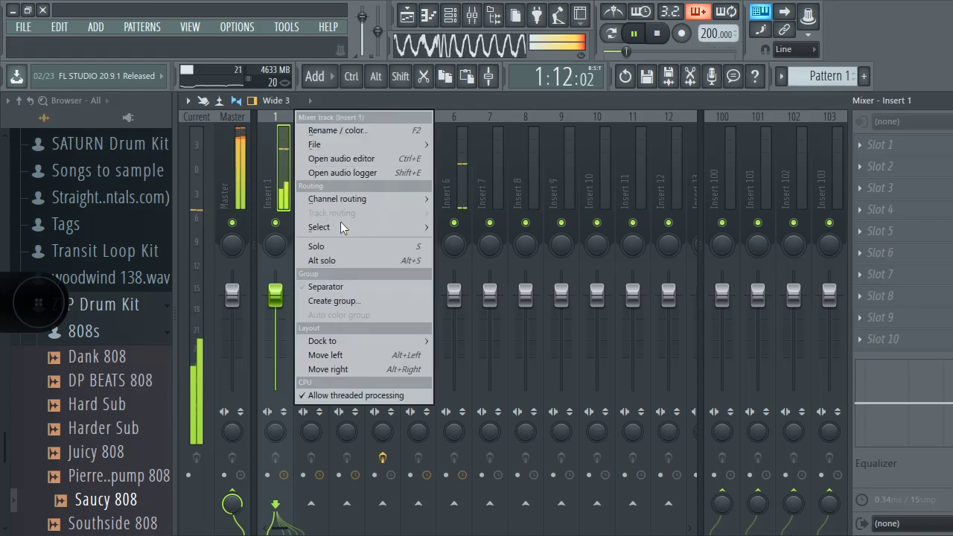
mouse_move(349, 201)
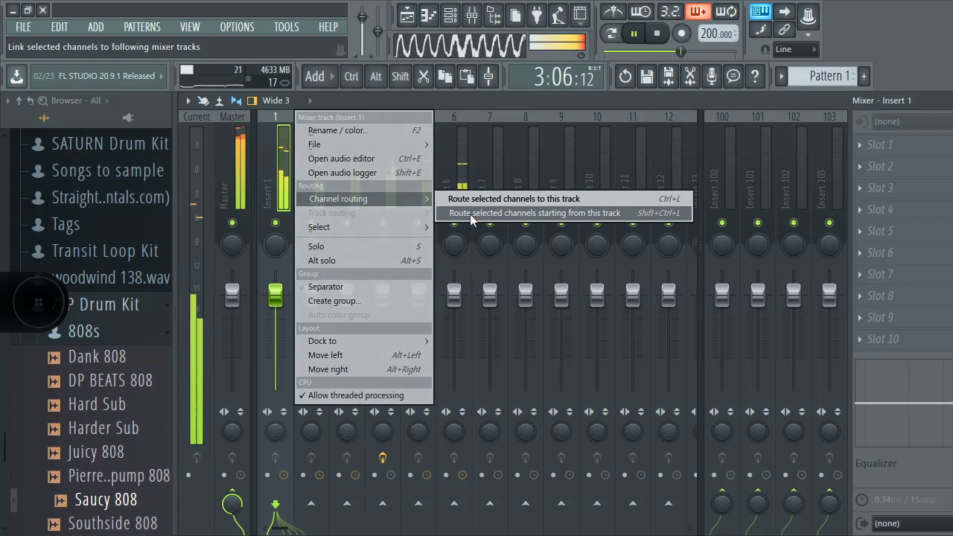
click(470, 214)
key(F1)
click(452, 15)
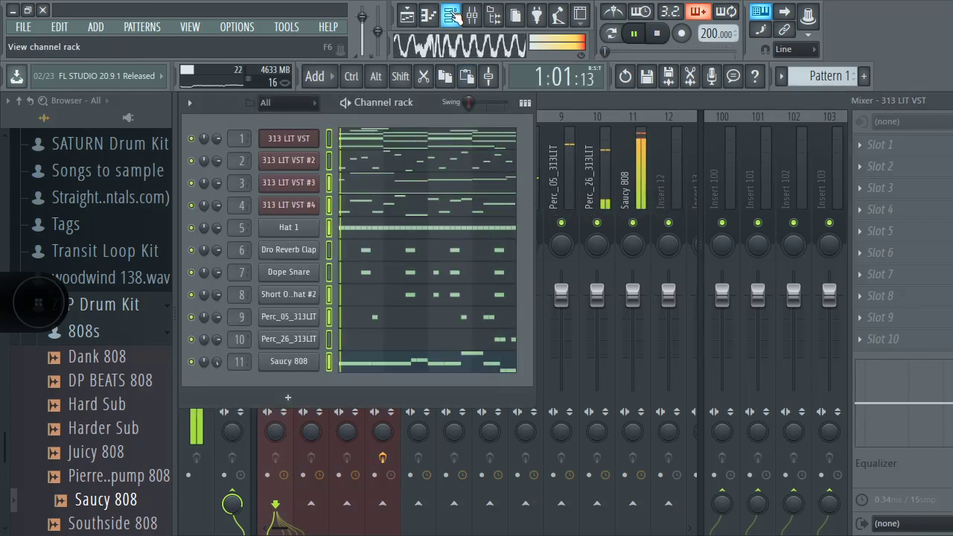
Step: Place Pattern 1 at bar 1 of Track 1 in the playlist
key(space)
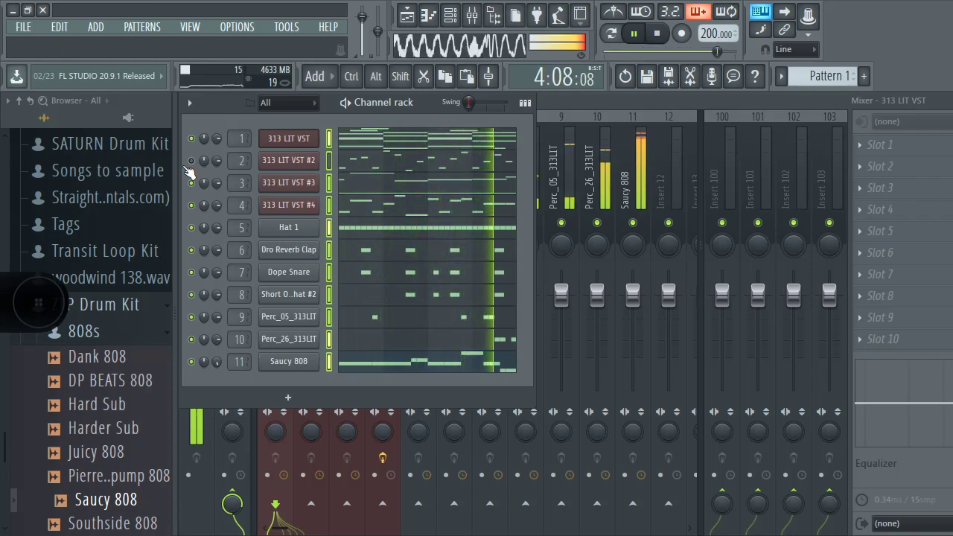
click(408, 15)
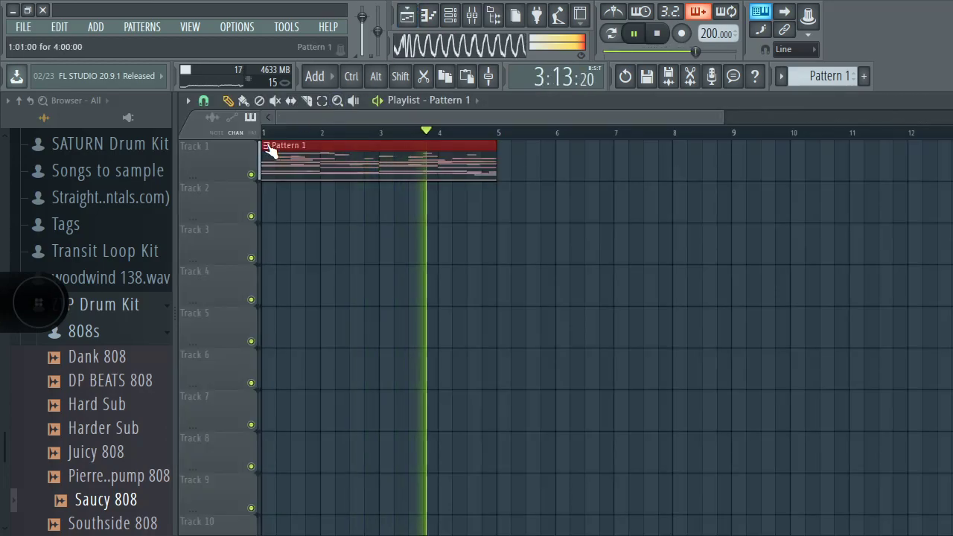
key(ctrl+shift+s)
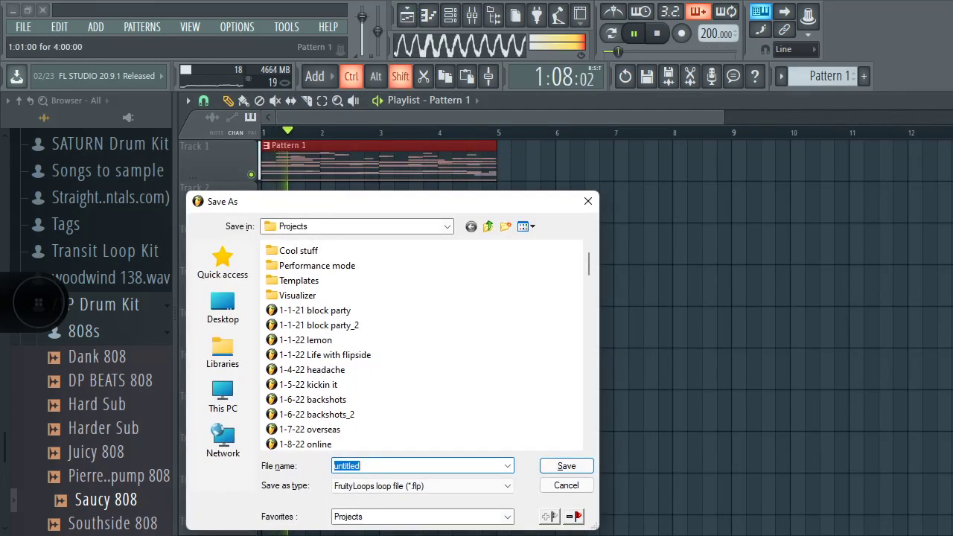
text(20)
key(BackSpace)
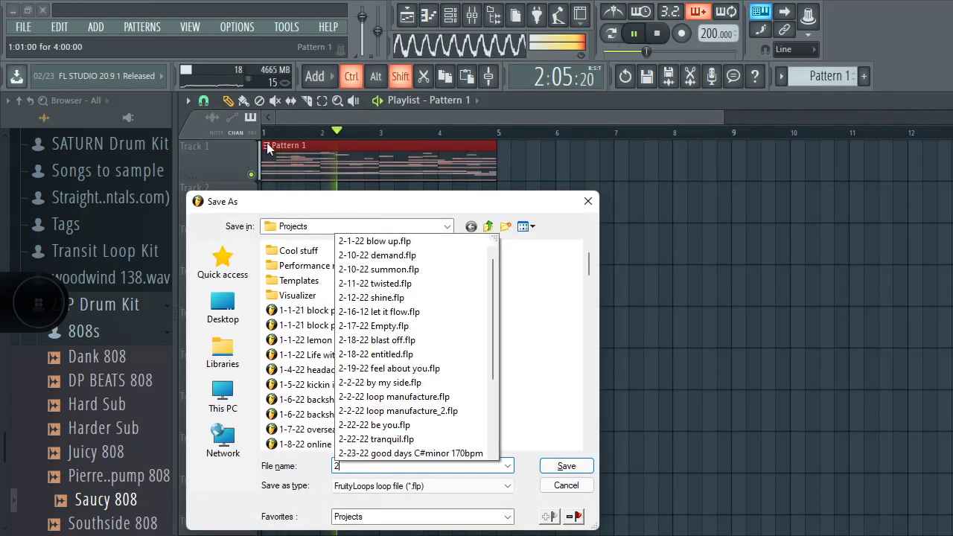
click(588, 202)
key(space)
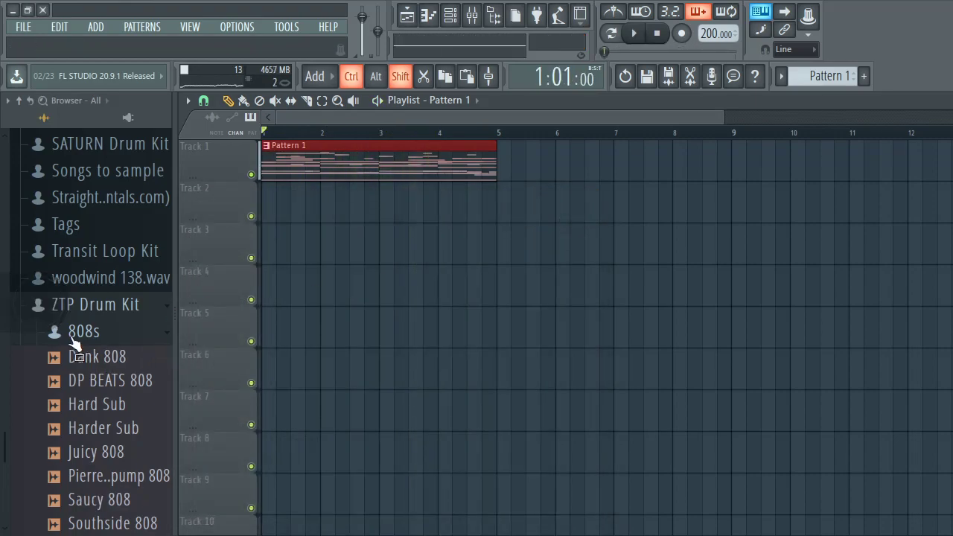
Step: Add the Zaytheheatmaker New Tag sample from the Tags folder to playlist Track 2, aligned to the start of bar 1
click(74, 337)
click(91, 227)
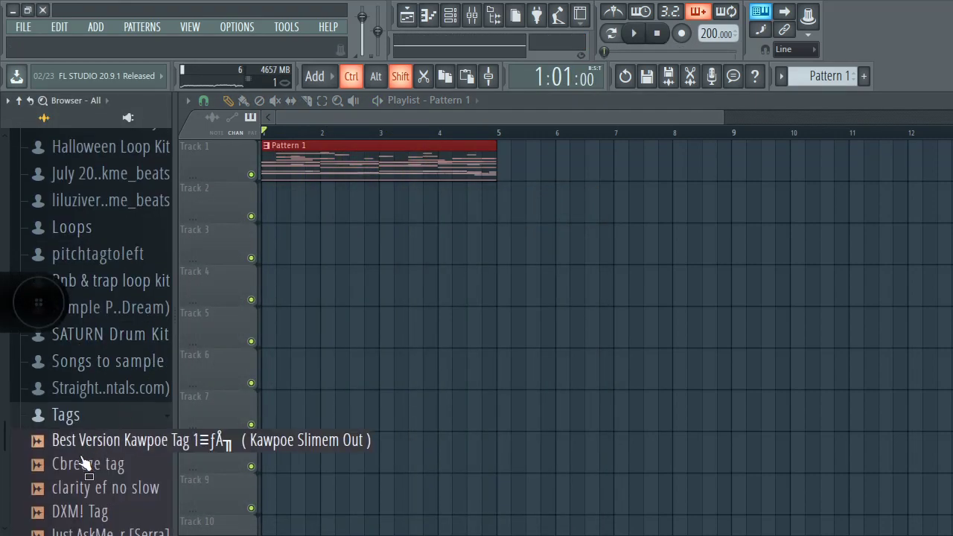
scroll(86, 460, down, 3)
drag(107, 436, 290, 213)
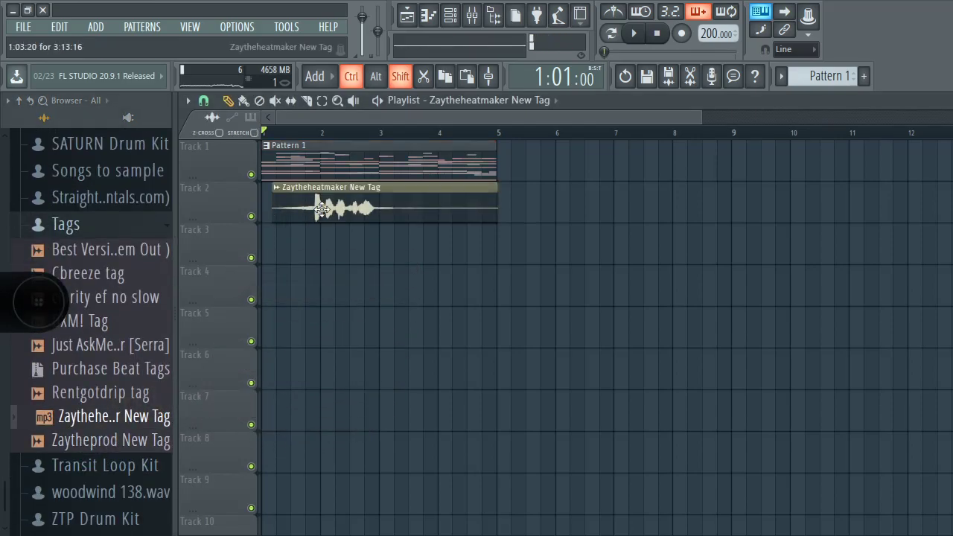
drag(279, 138, 243, 140)
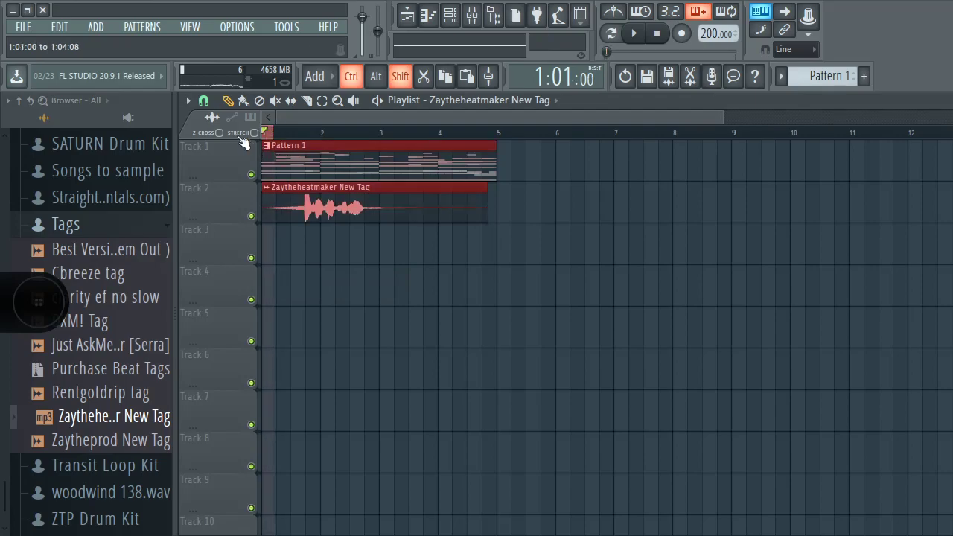
key(space)
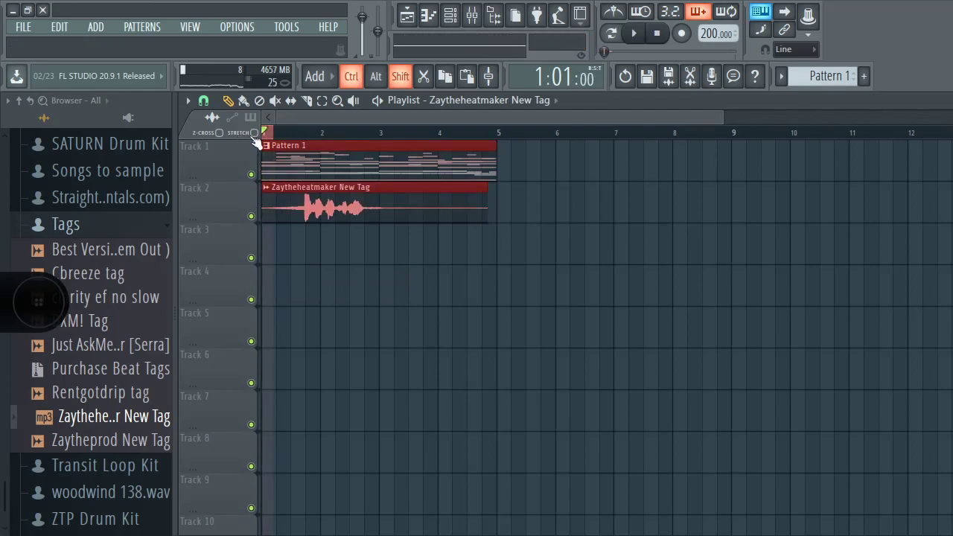
scroll(274, 141, up, 3)
Step: Show all channels in the channel rack and trim the silent tail off the Saucy 808 sample during playback
click(451, 18)
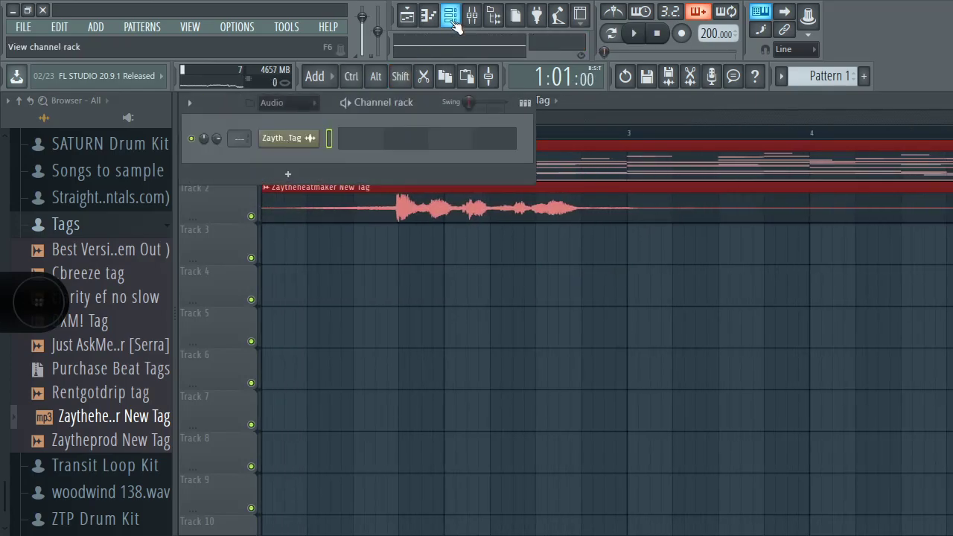
click(295, 117)
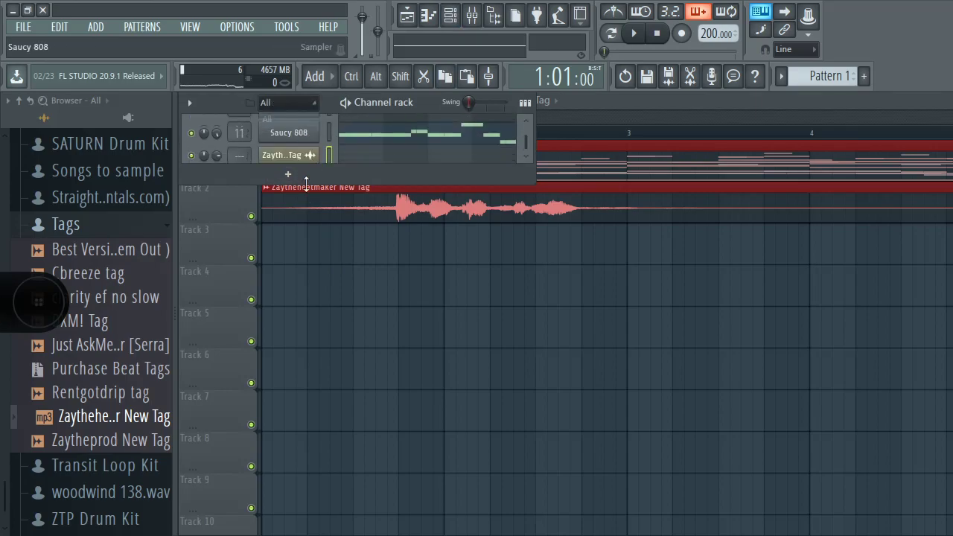
click(296, 135)
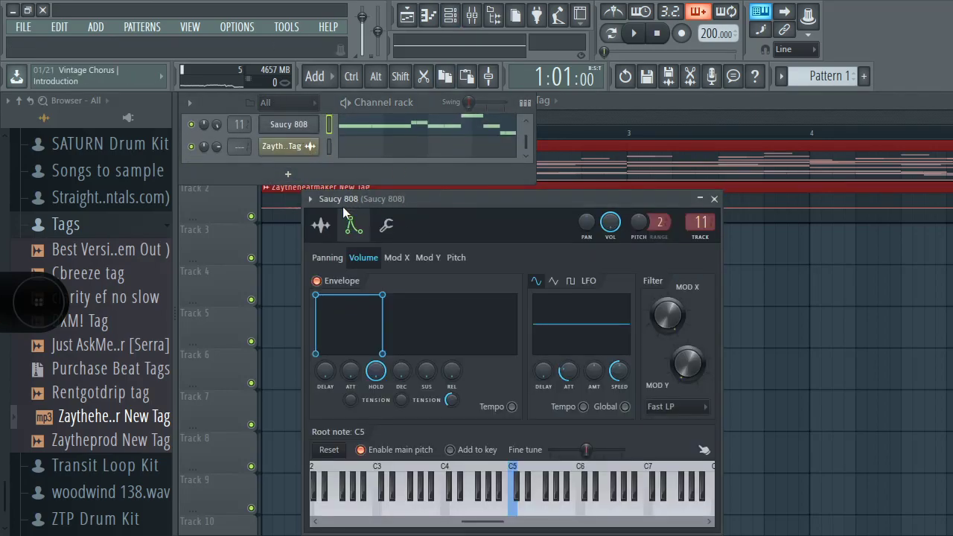
click(321, 227)
key(space)
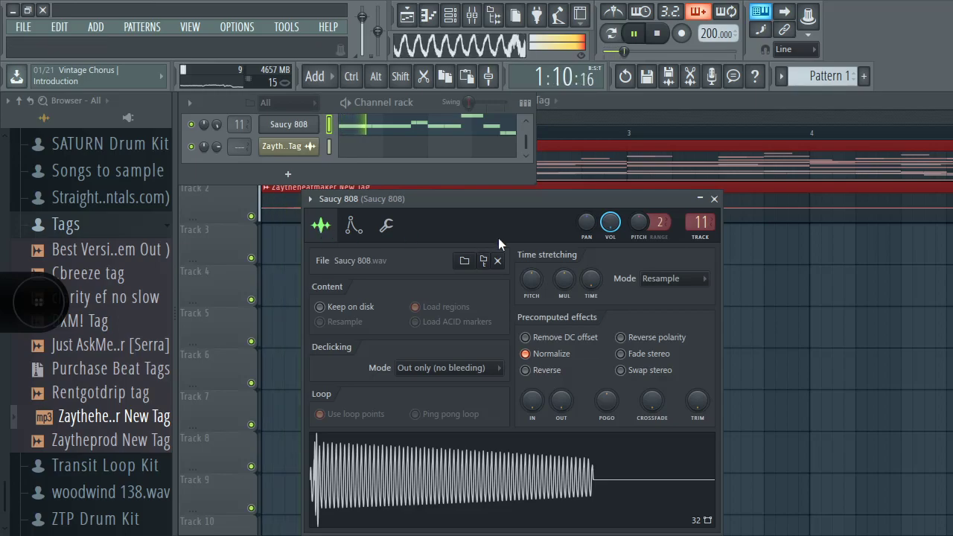
drag(697, 401, 697, 417)
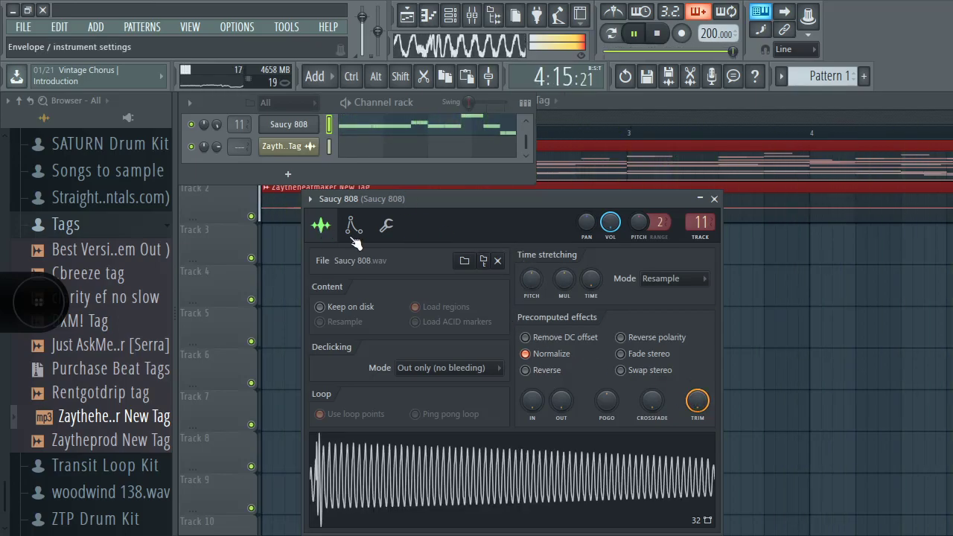
click(716, 199)
click(626, 140)
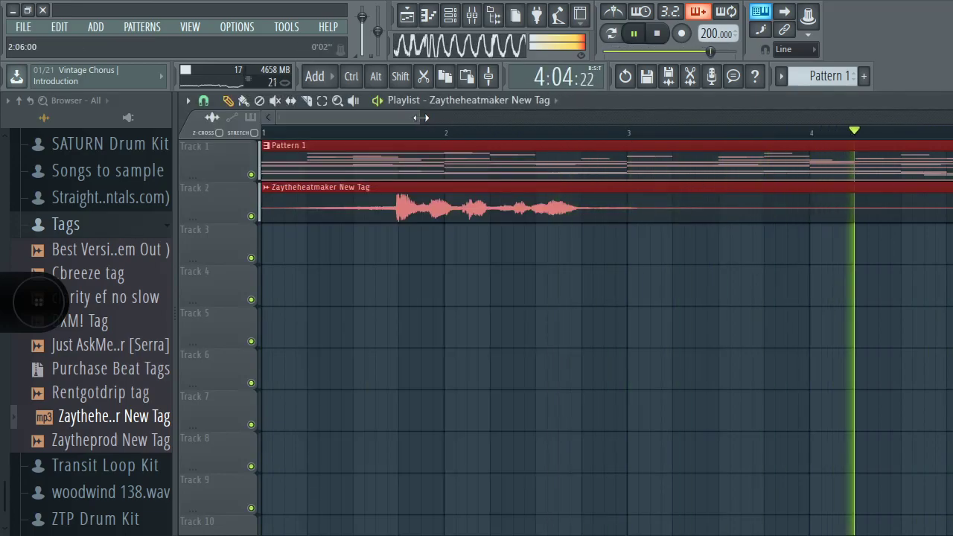
Step: Stop playback and save the project in the Projects folder as "2-28-22 house party"
drag(422, 115, 789, 220)
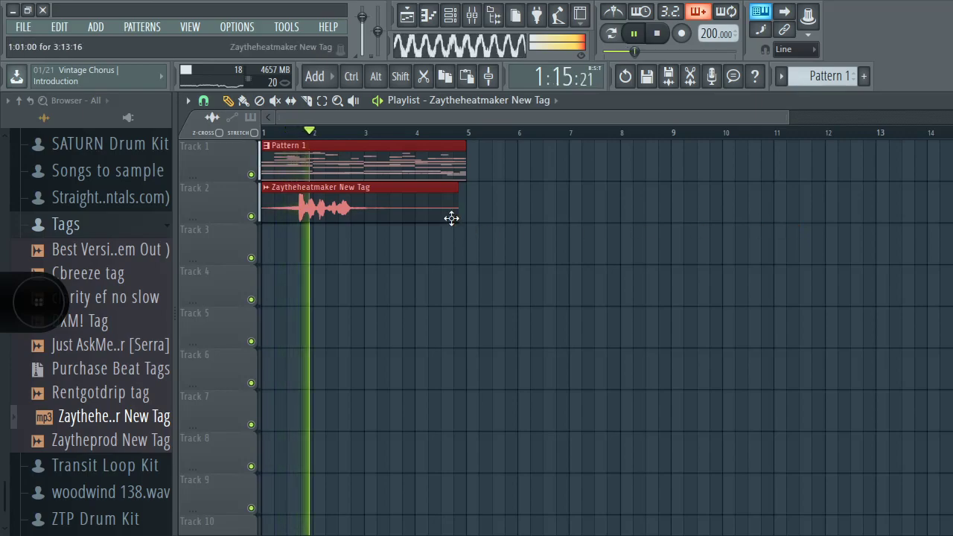
key(space)
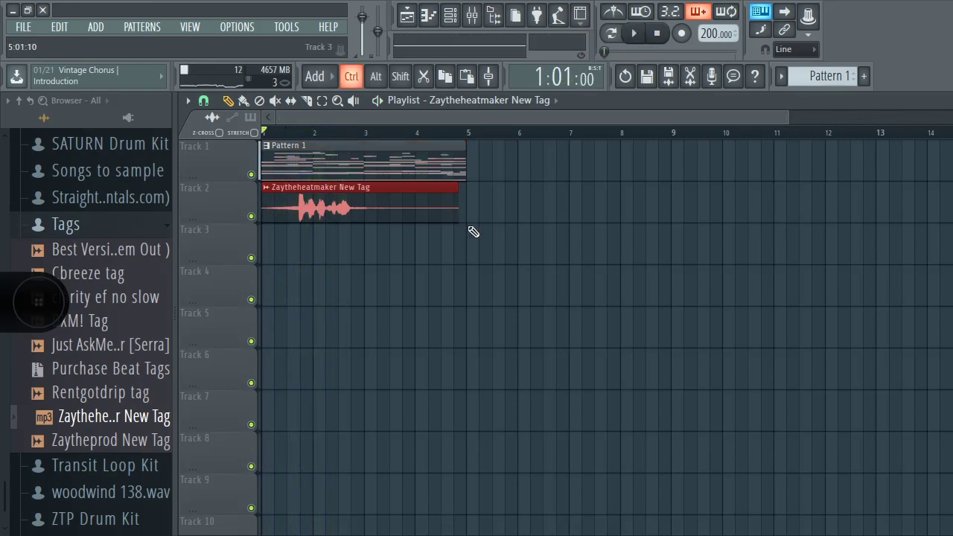
key(ctrl+shift+s)
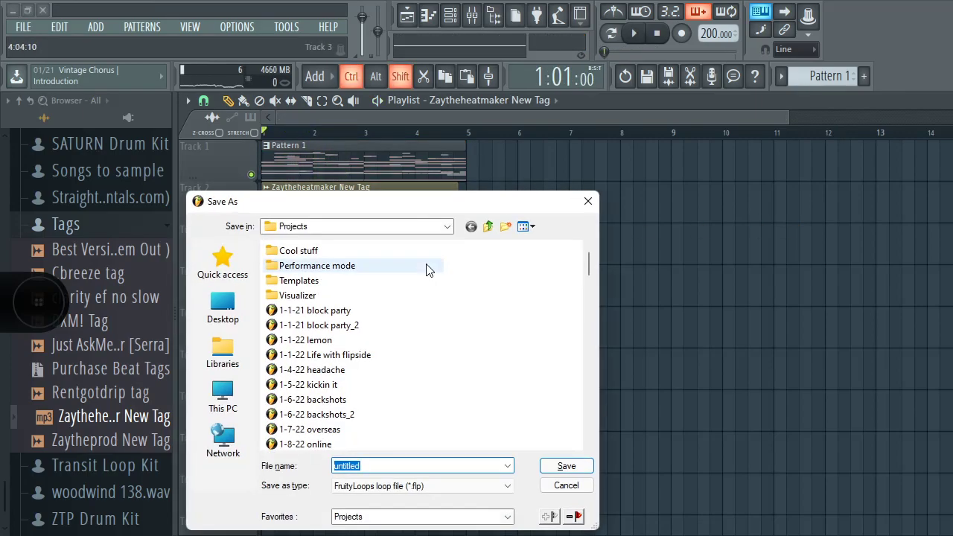
text(2-)
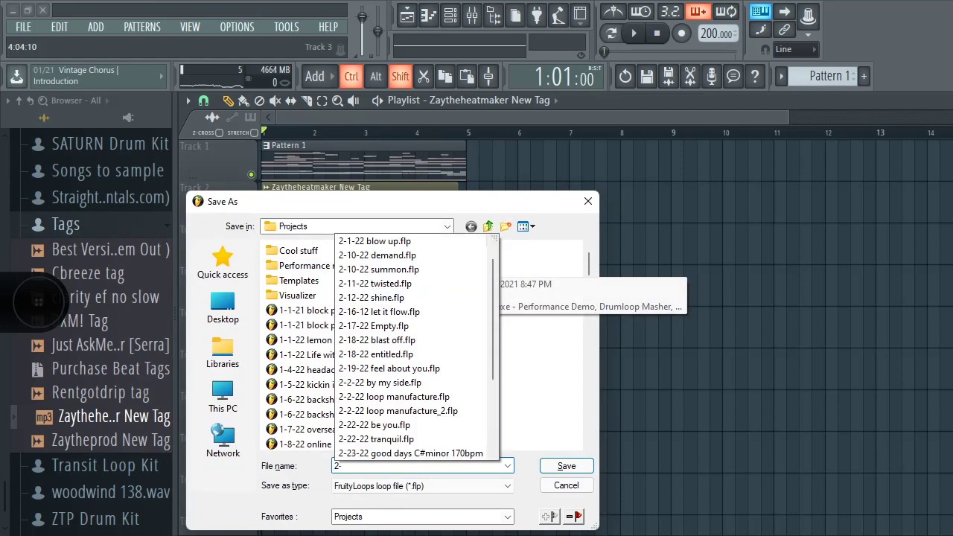
text(28-22 house party)
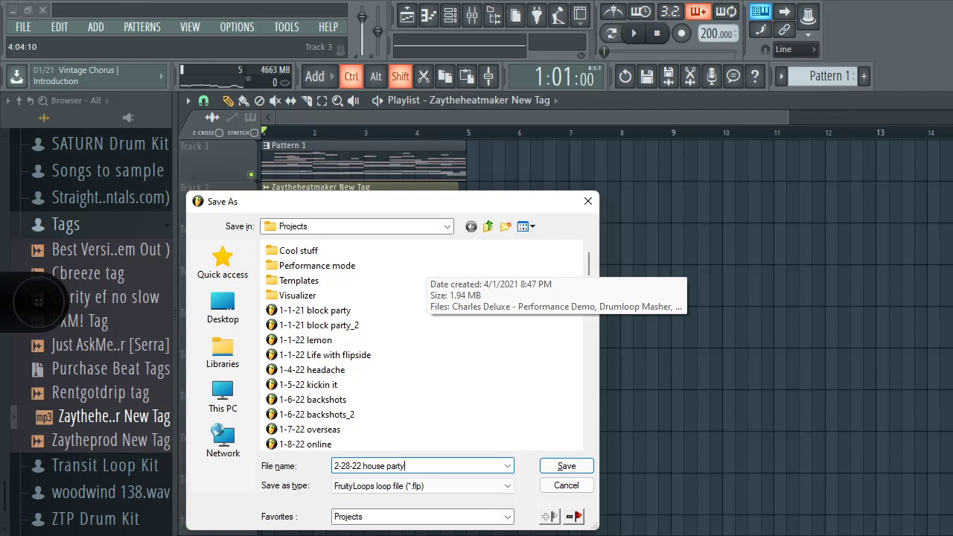
key(Return)
Step: Duplicate the Pattern 1 clip on playlist Track 1 so the copy starts at bar 5
key(space)
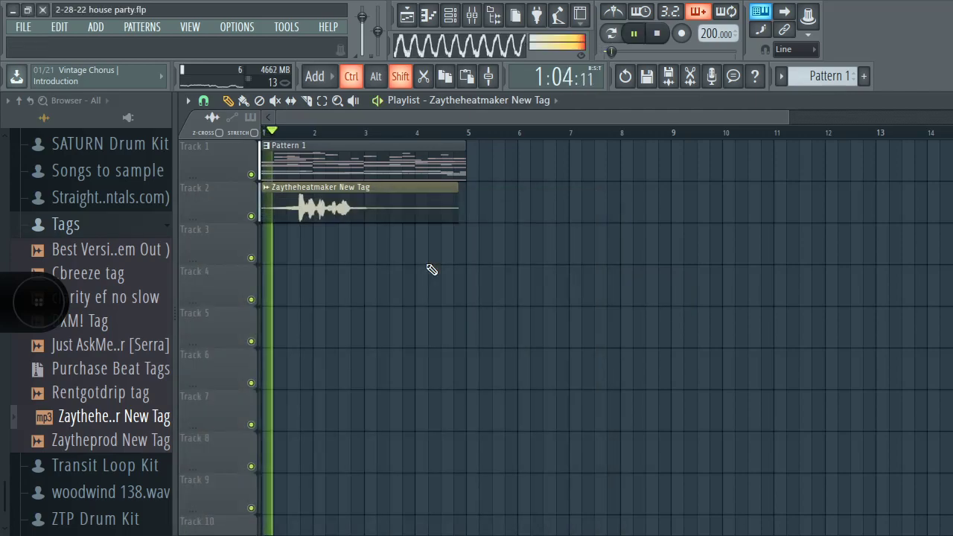
drag(786, 117, 938, 118)
key(space)
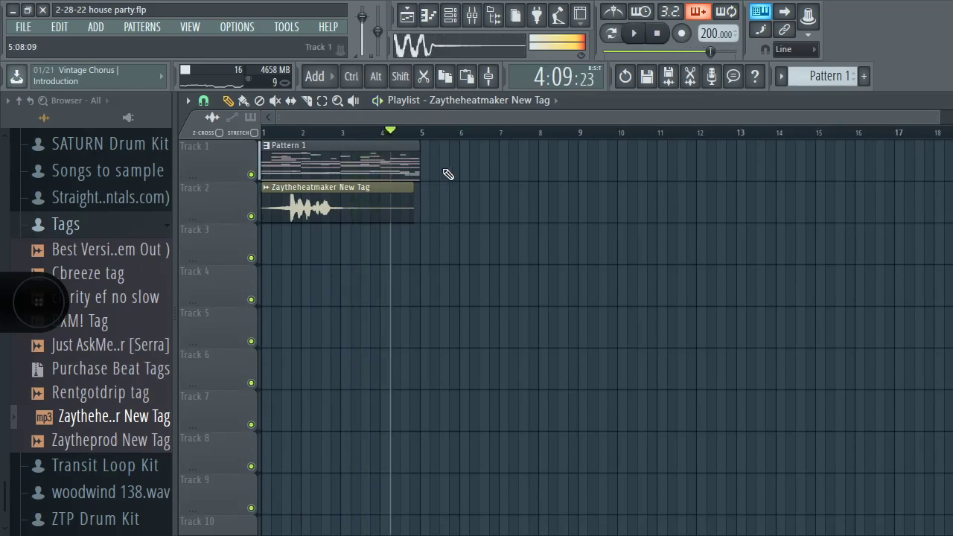
click(380, 152)
key(ctrl+b)
key(space)
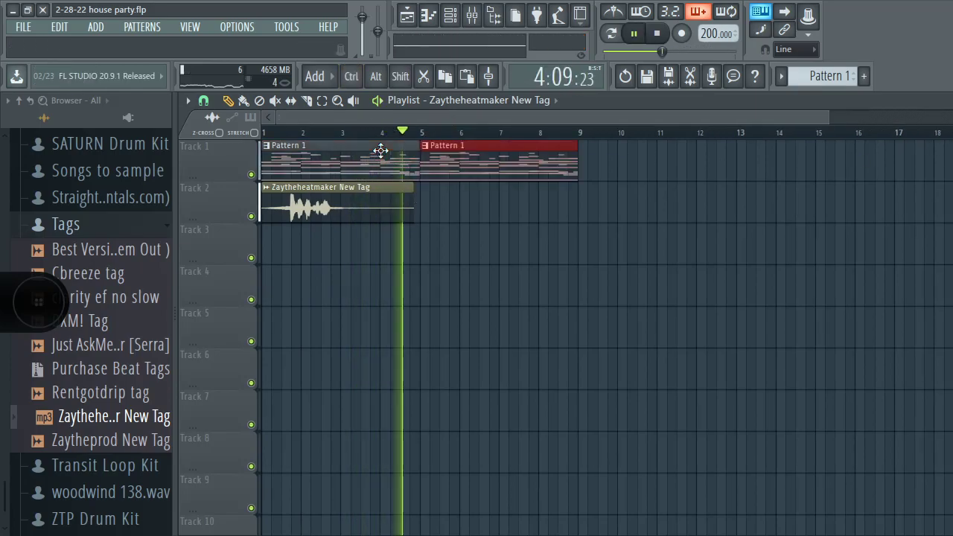
Step: Play the extended arrangement from bar 1 with the clips deselected, and collapse the Tags folder in the browser
key(space)
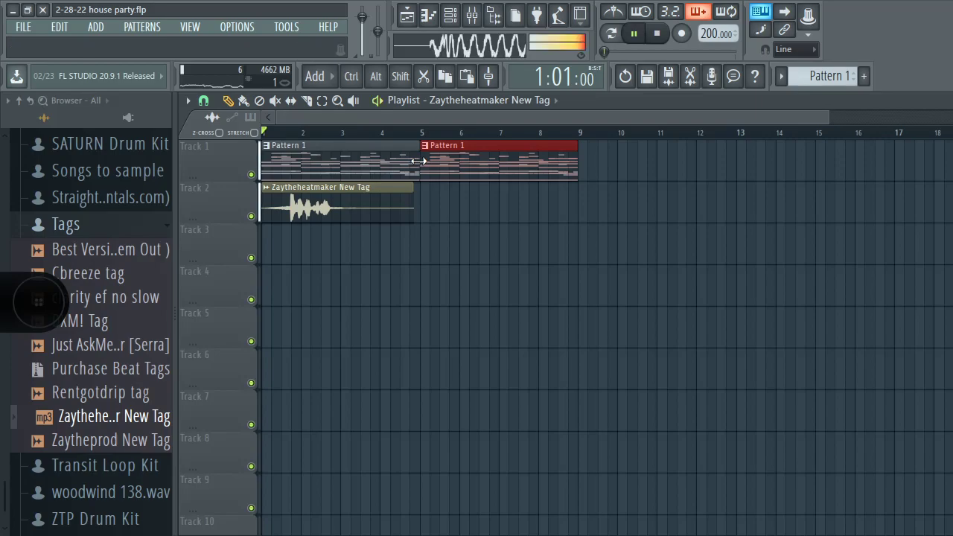
ctrl+click(430, 224)
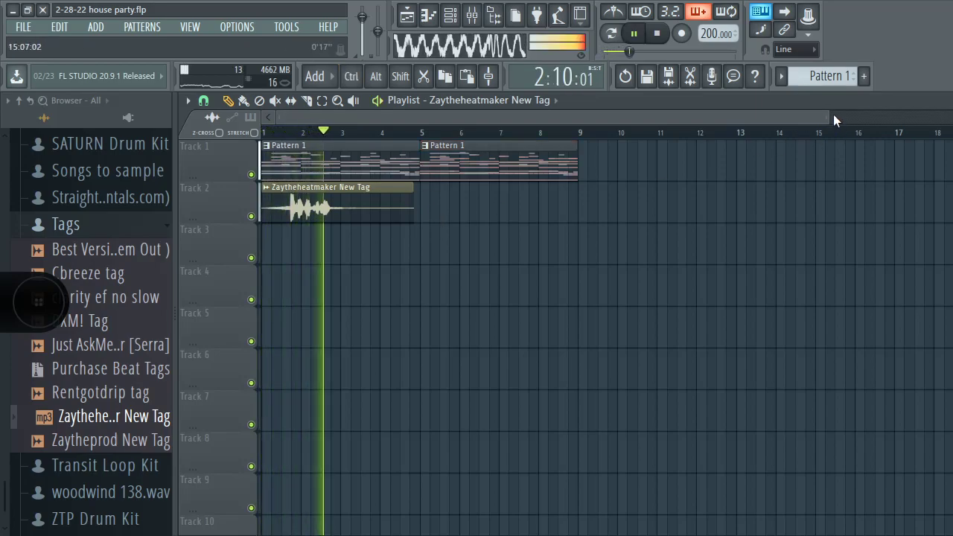
drag(829, 117, 952, 117)
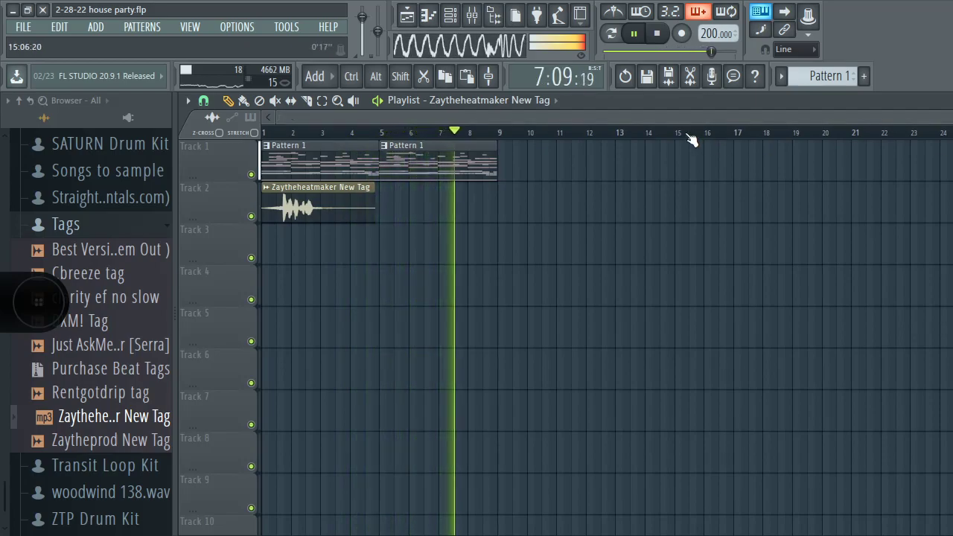
click(145, 227)
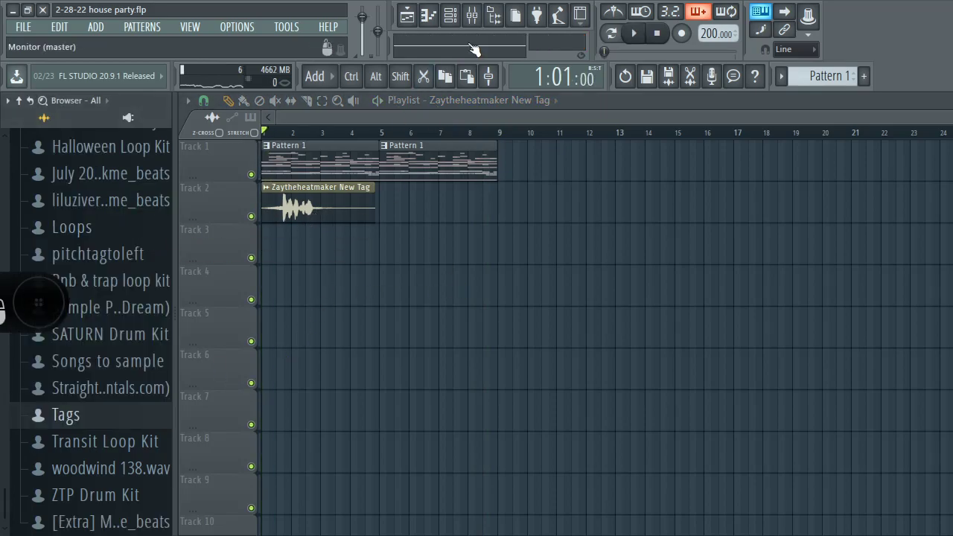